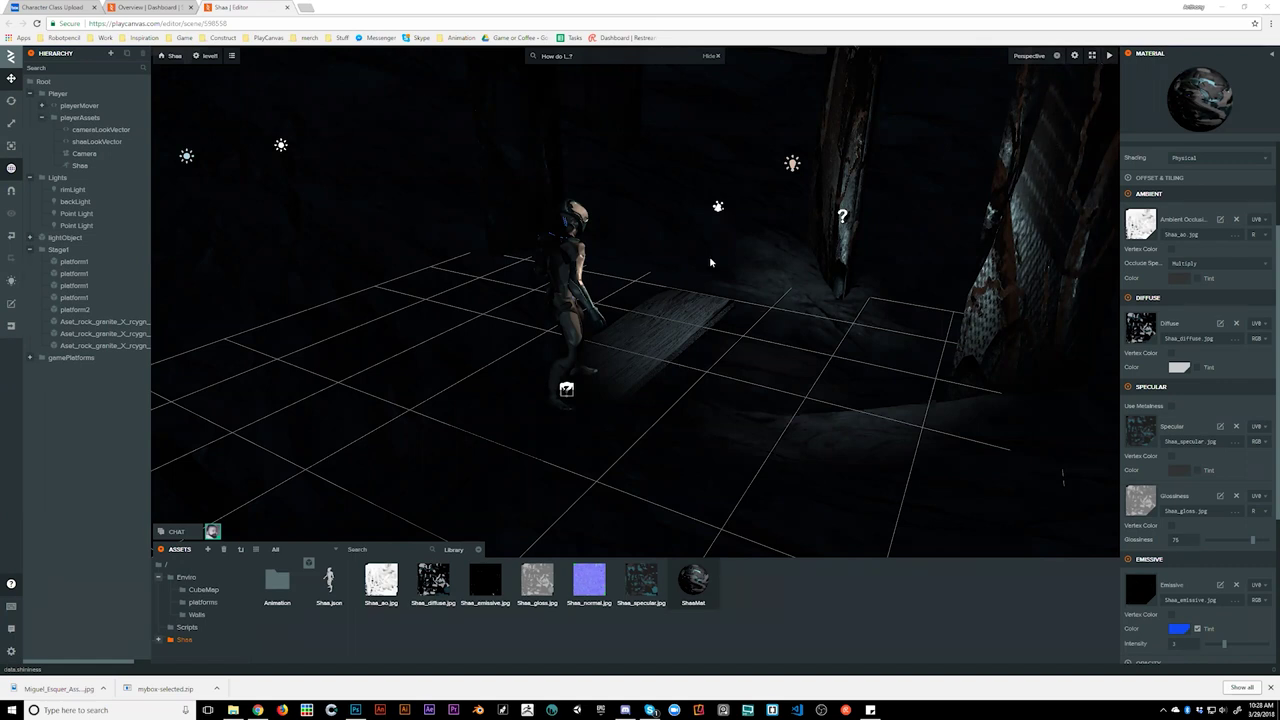
- Launch the level1 scene for a playtest and move the character backward and forward to check its movement and lighting
click(1107, 57)
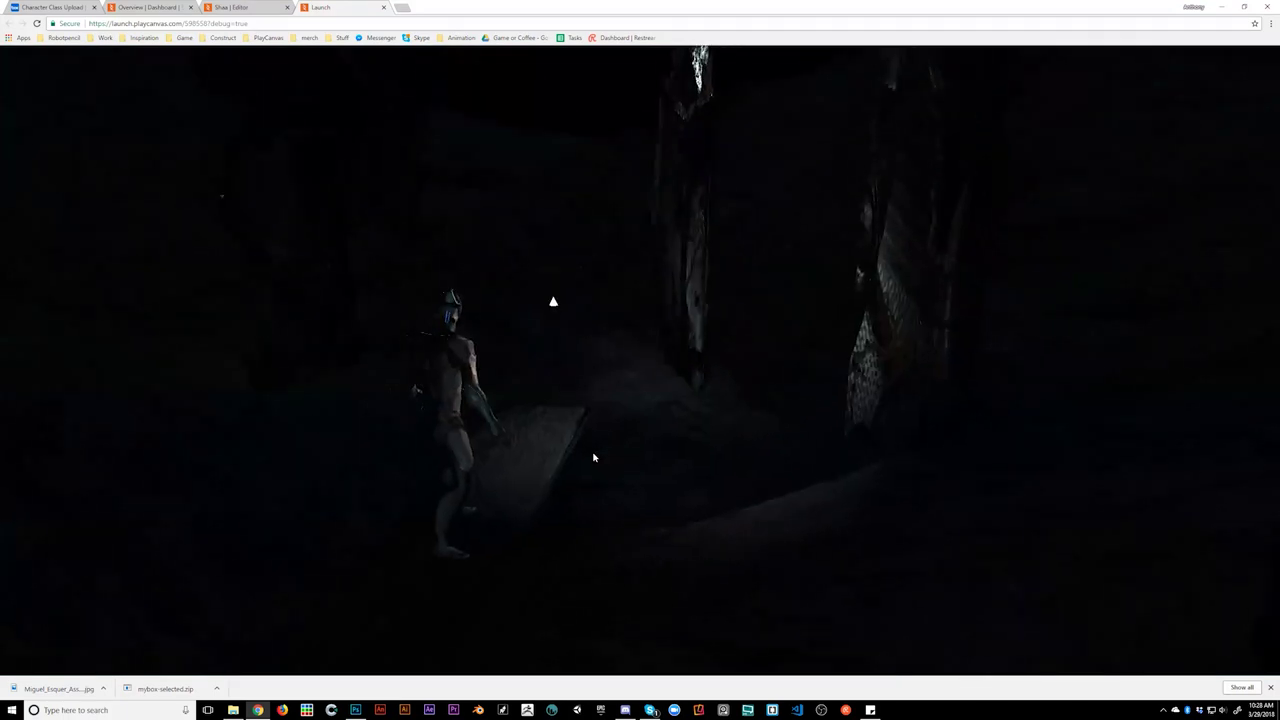
click(656, 434)
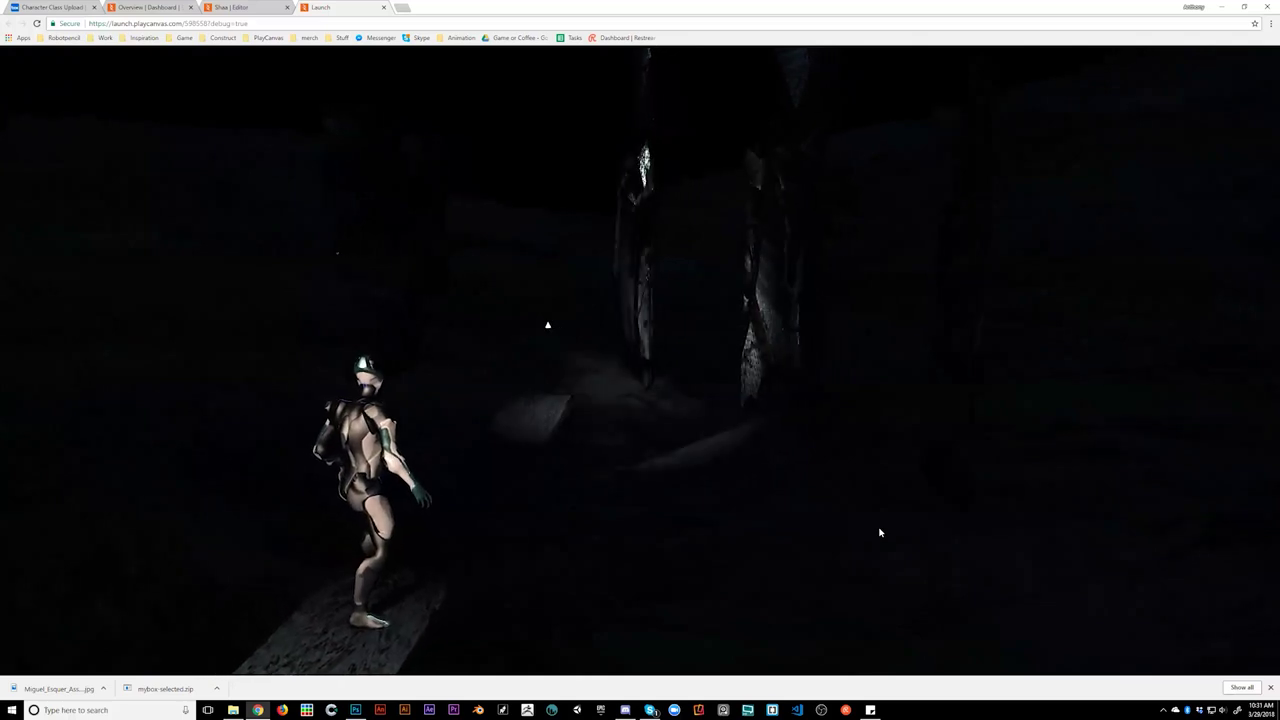
key(s)
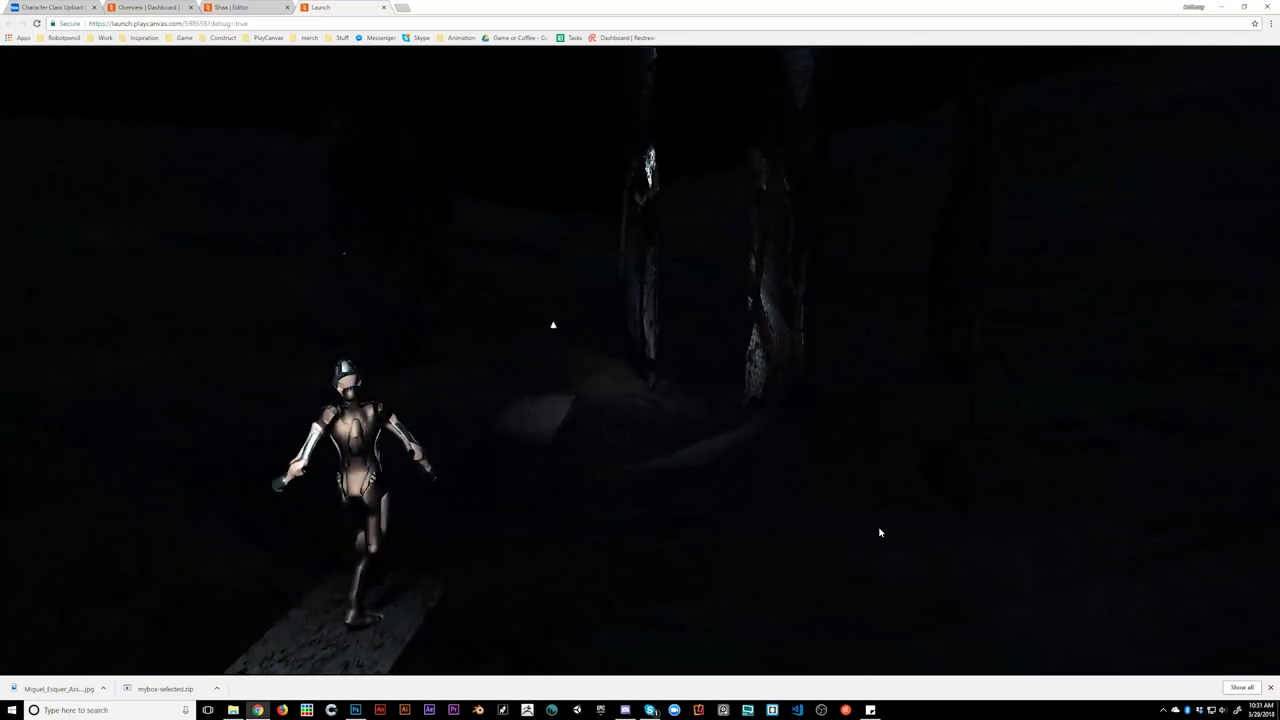
key(s)
key(w)
key(s)
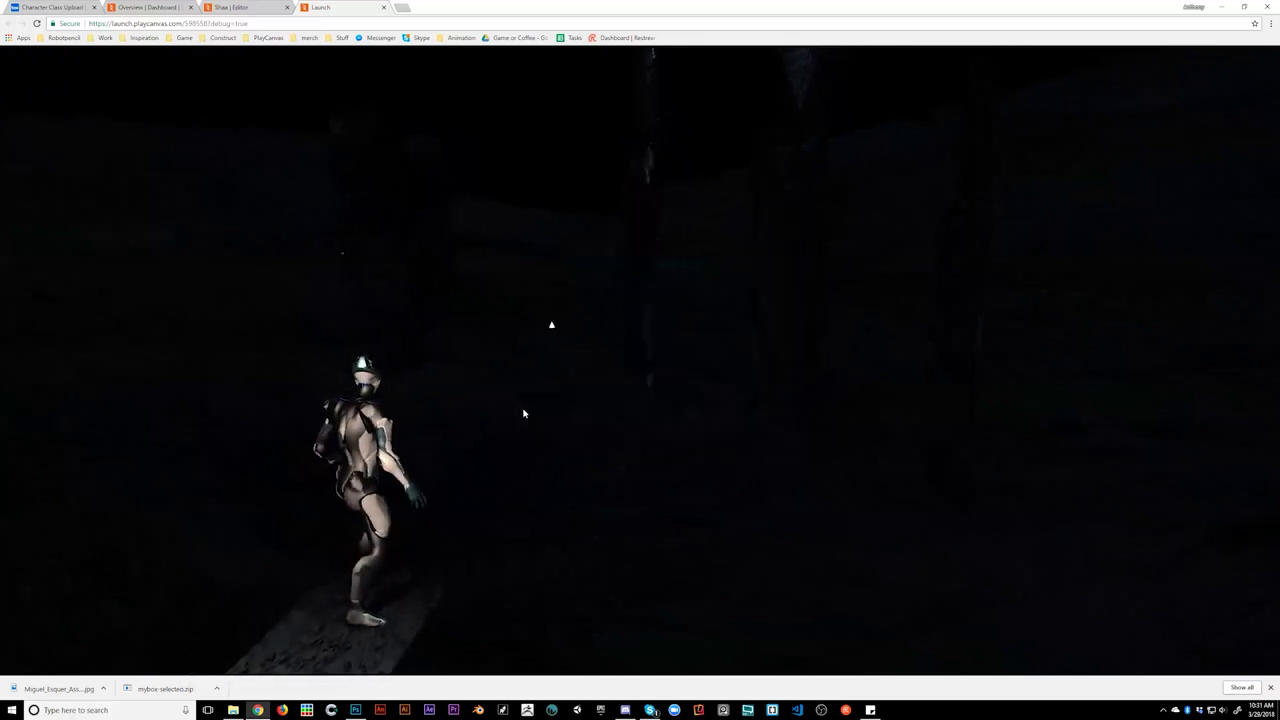
key(w)
key(s)
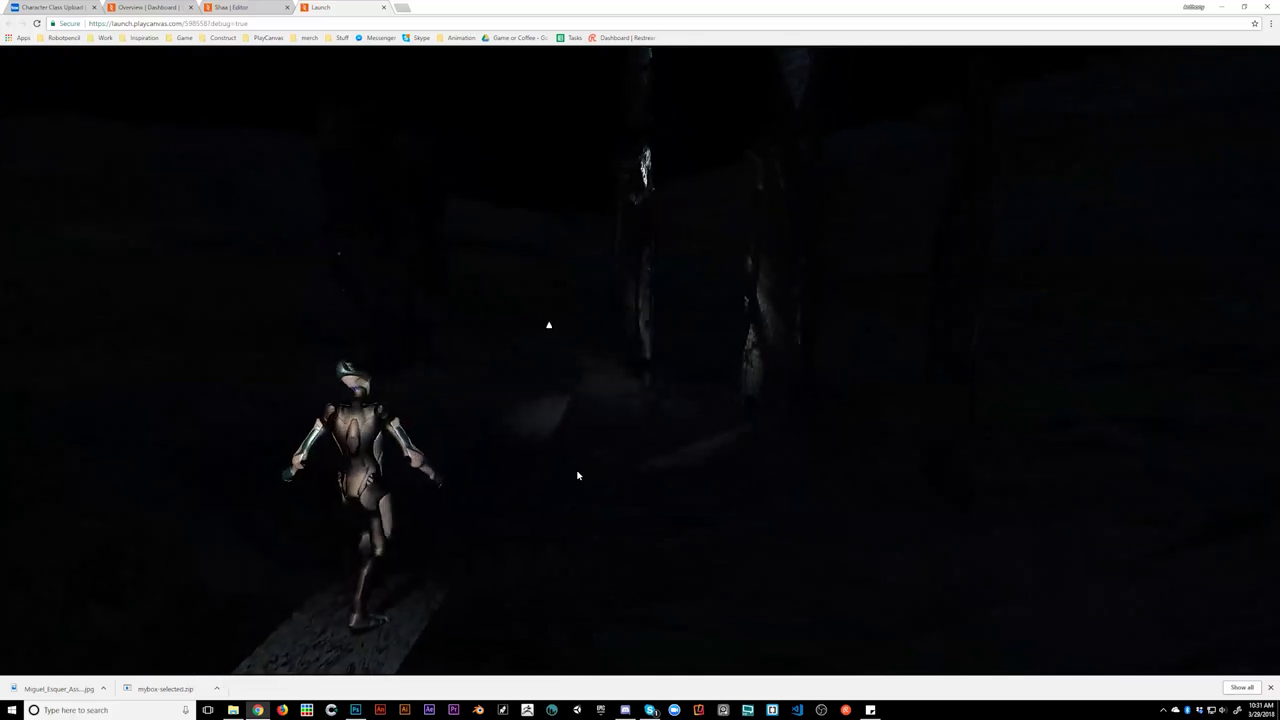
key(w)
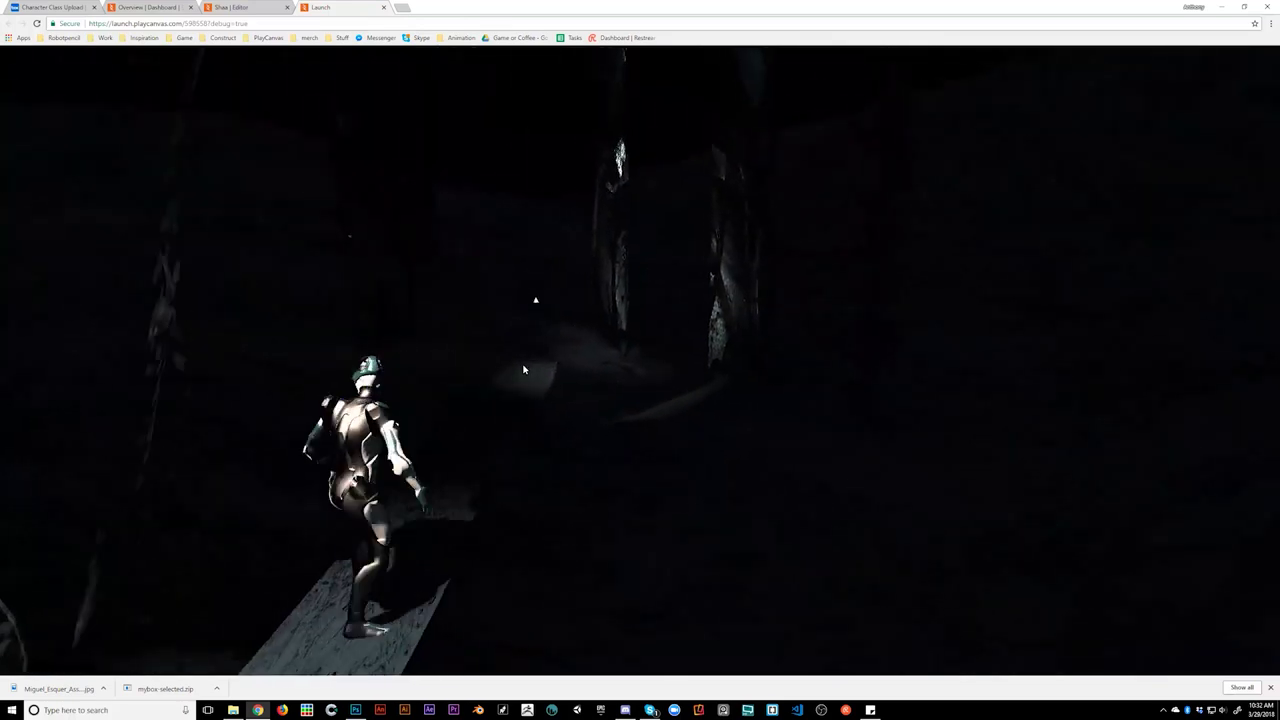
key(w)
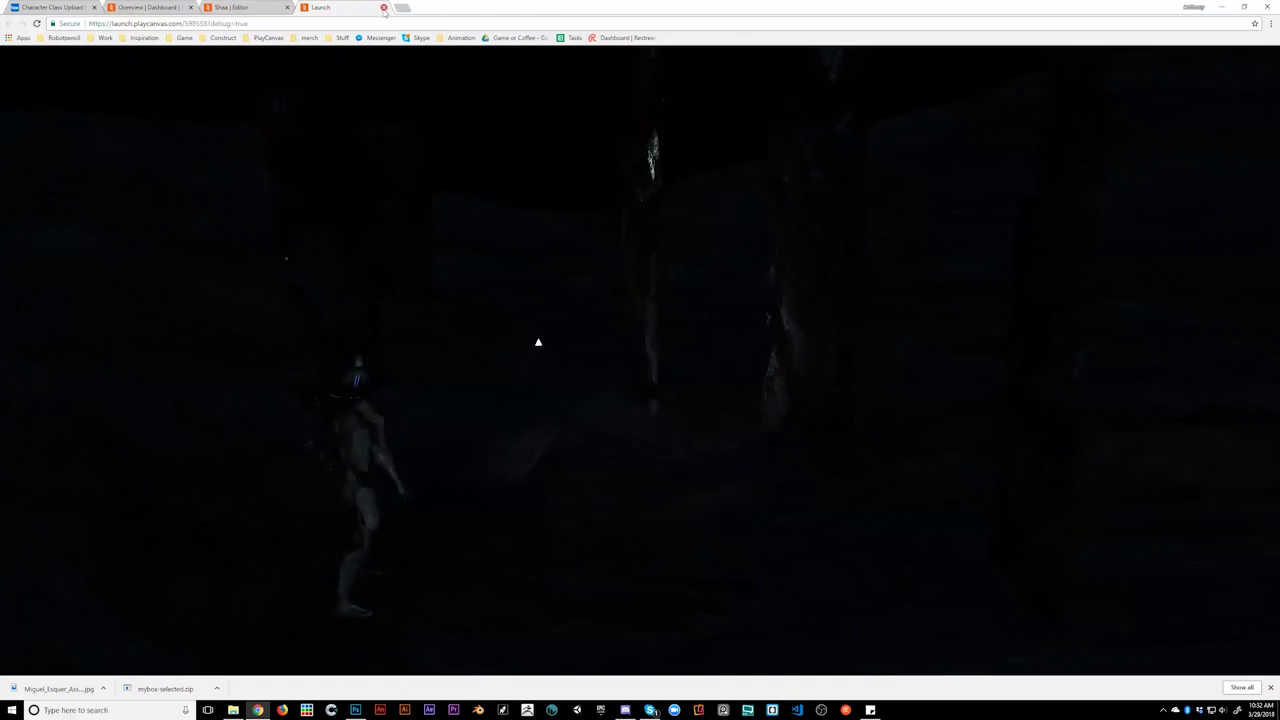
- Close the game preview, editor and project dashboard pages, and minimise the browser and Discord to reveal Photoshop
click(383, 8)
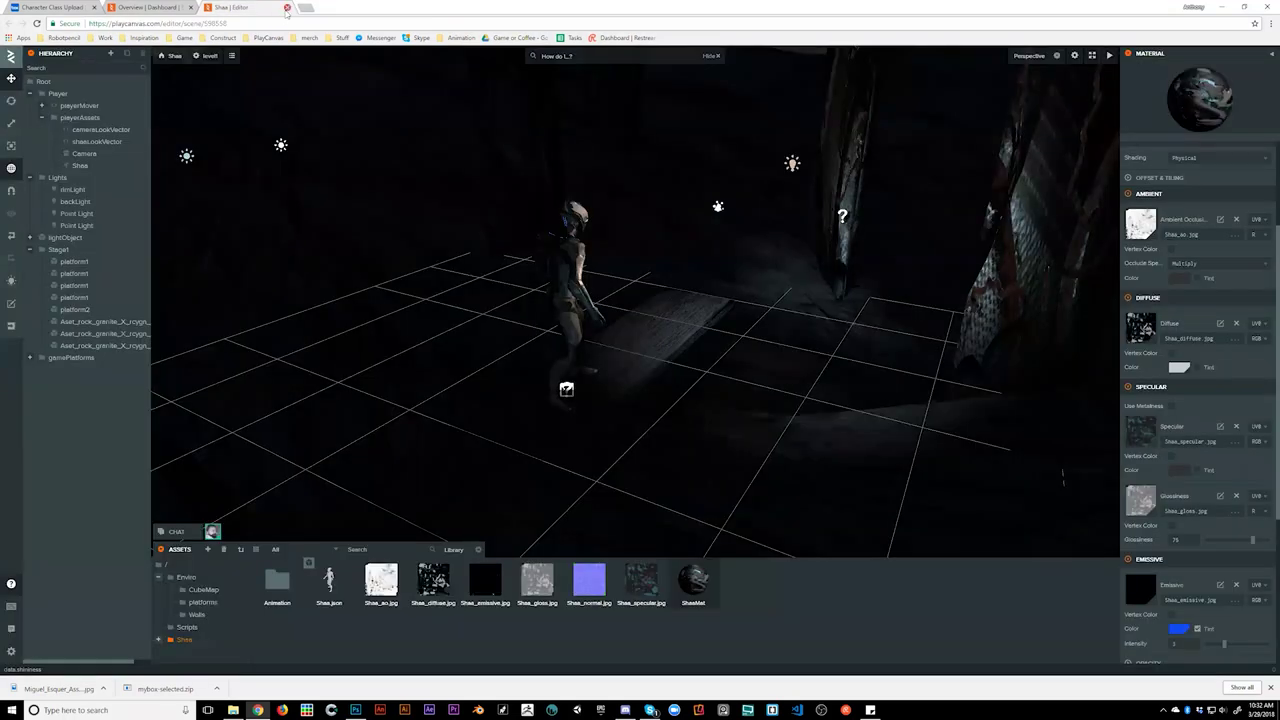
click(287, 8)
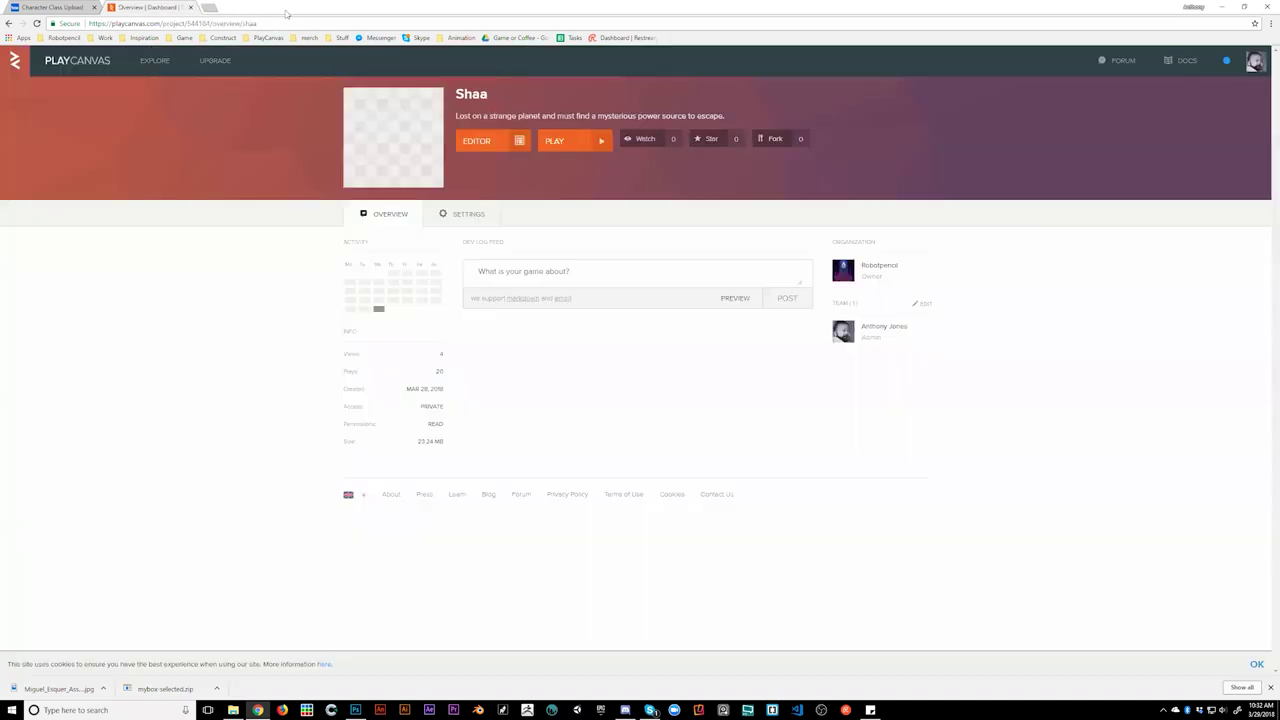
click(191, 8)
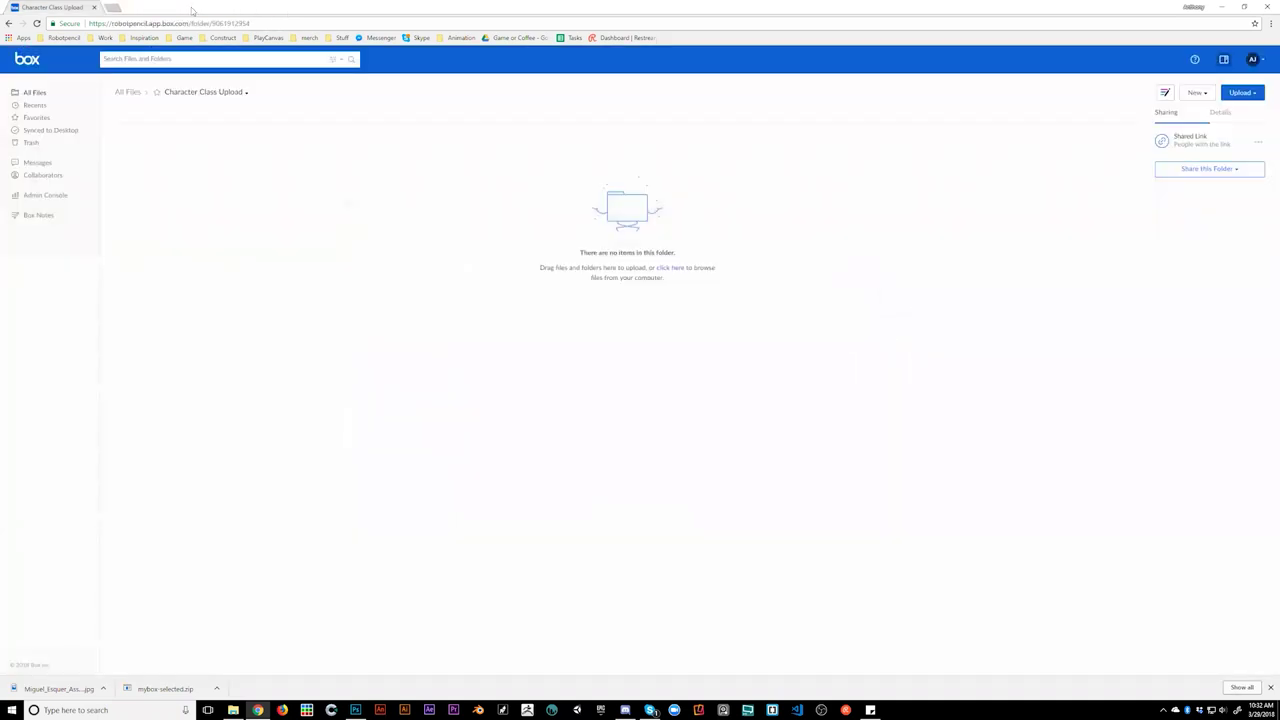
click(1221, 7)
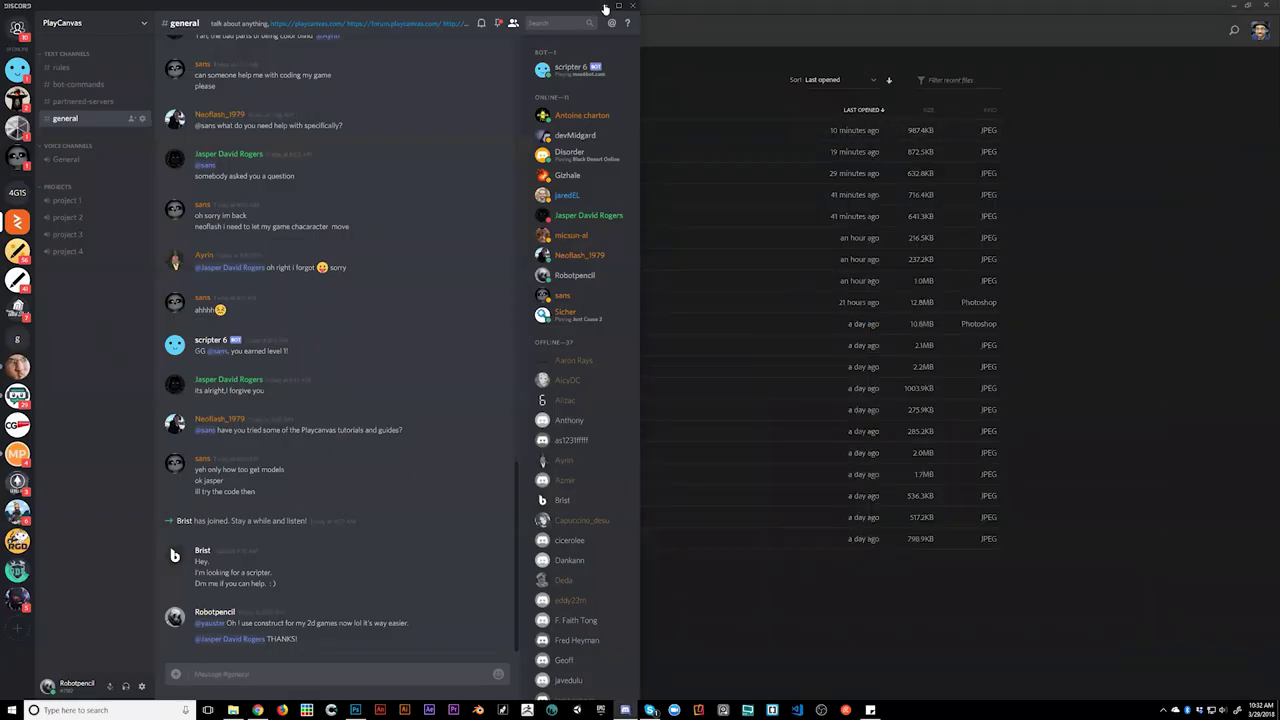
click(603, 6)
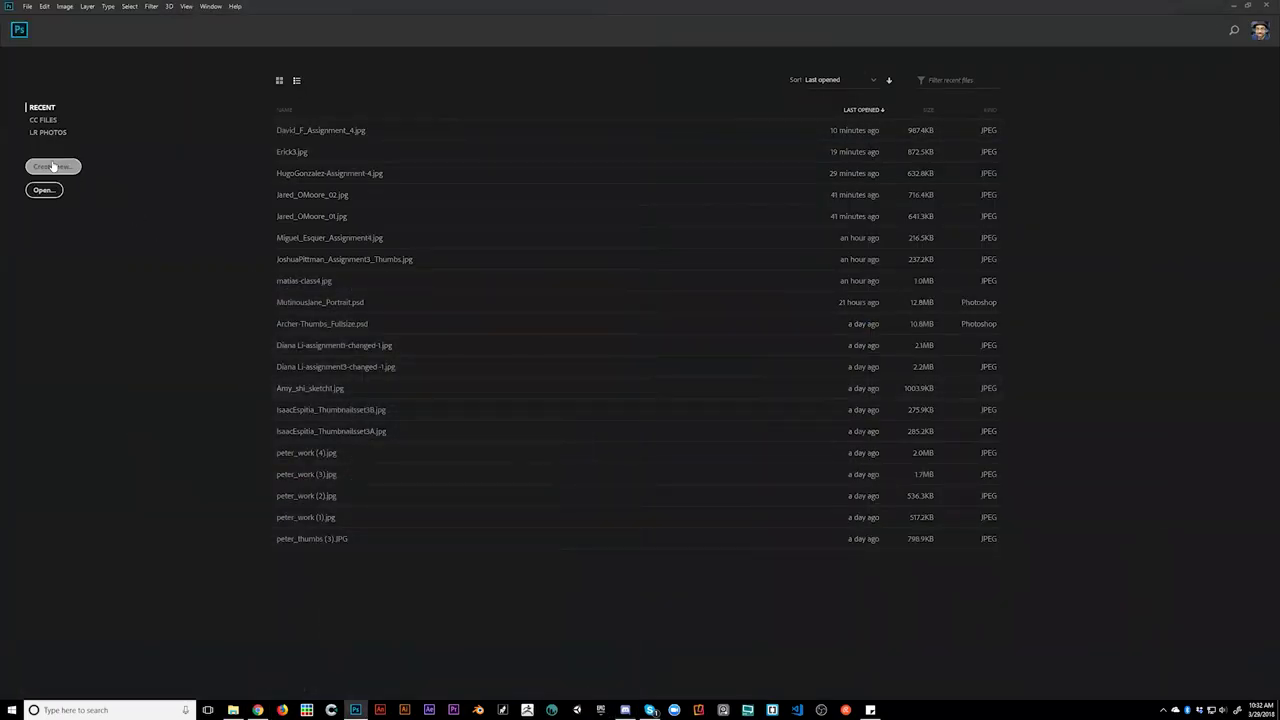
- Create a new Letter document, 8.5 x 11 in at 300 ppi
key(ctrl+n)
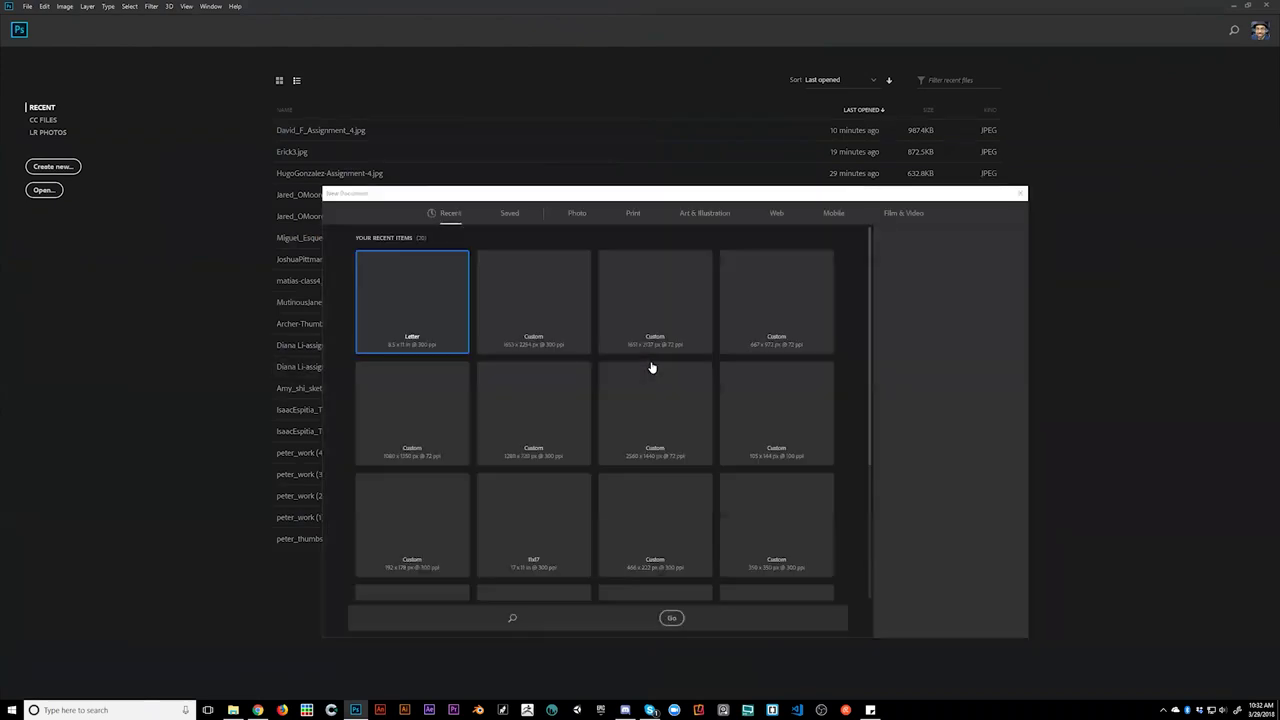
click(957, 618)
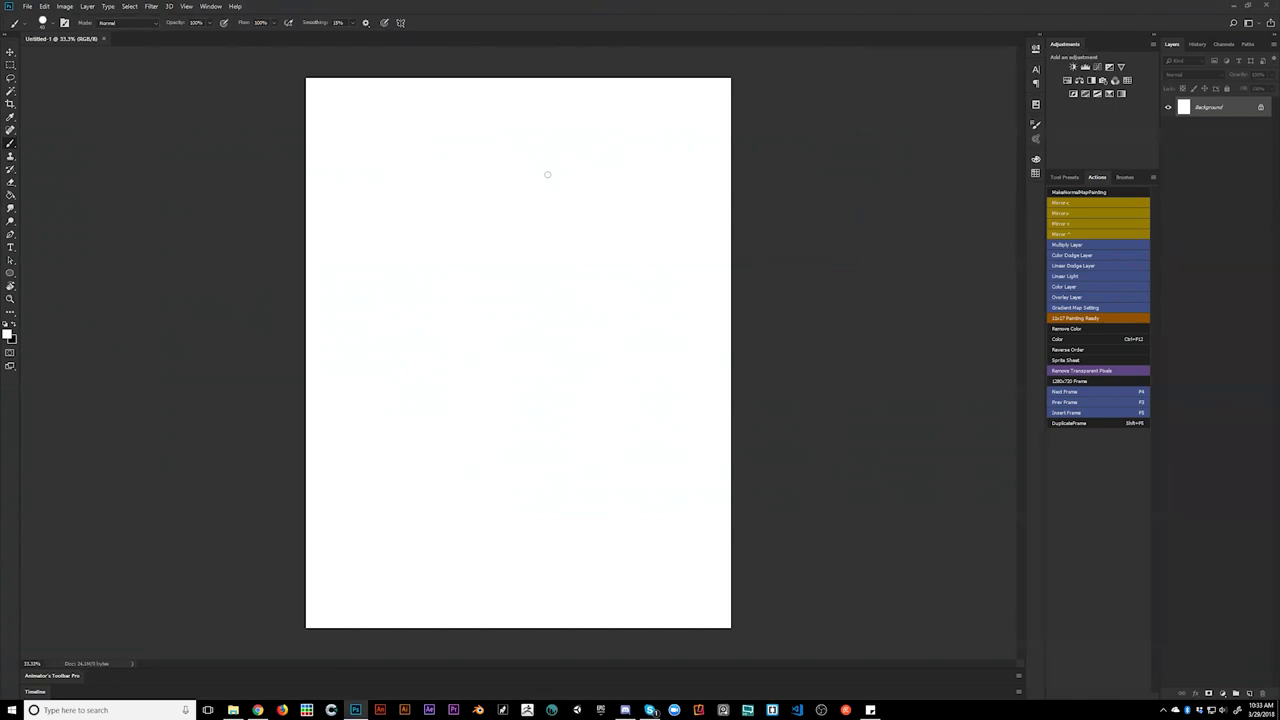
drag(557, 145, 520, 228)
key(ctrl+z)
drag(570, 146, 604, 202)
drag(481, 209, 600, 225)
key(ctrl+z)
key(f)
key(f)
key(f)
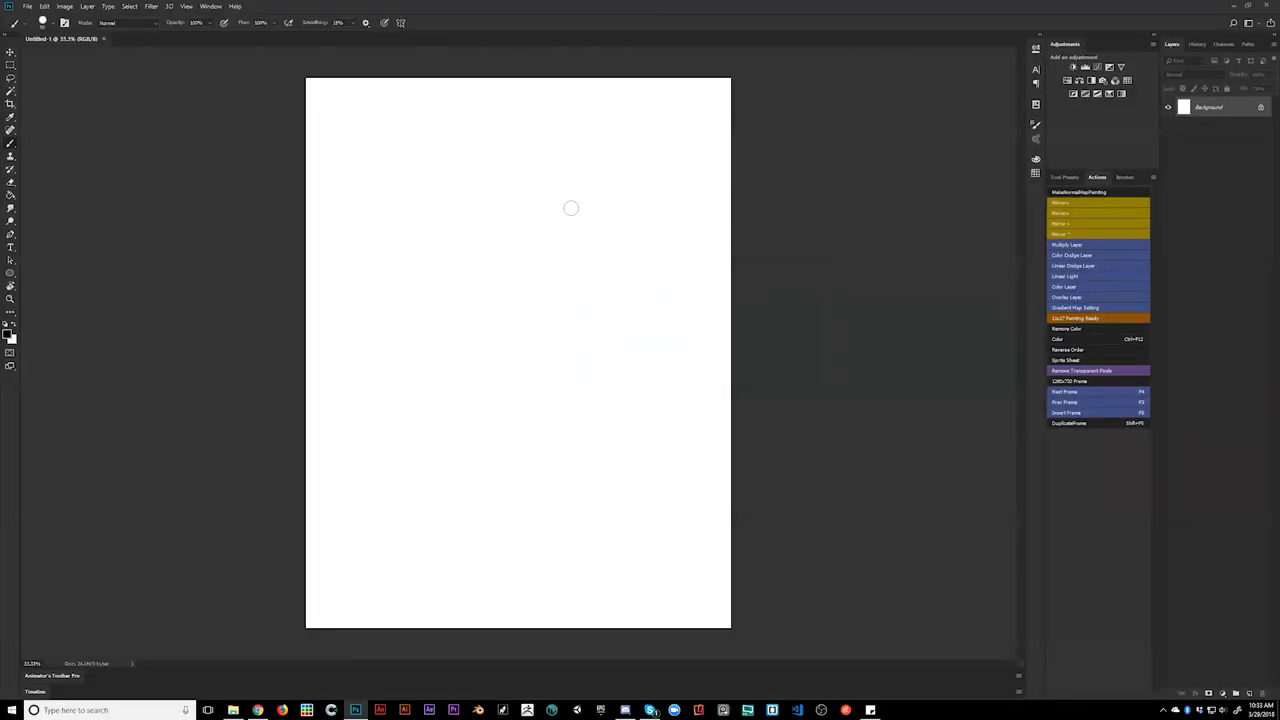
mouse_move(511, 154)
mouse_down()
mouse_move(506, 203)
mouse_move(549, 171)
mouse_move(524, 216)
mouse_move(495, 149)
mouse_move(479, 149)
mouse_up()
key(ctrl+z)
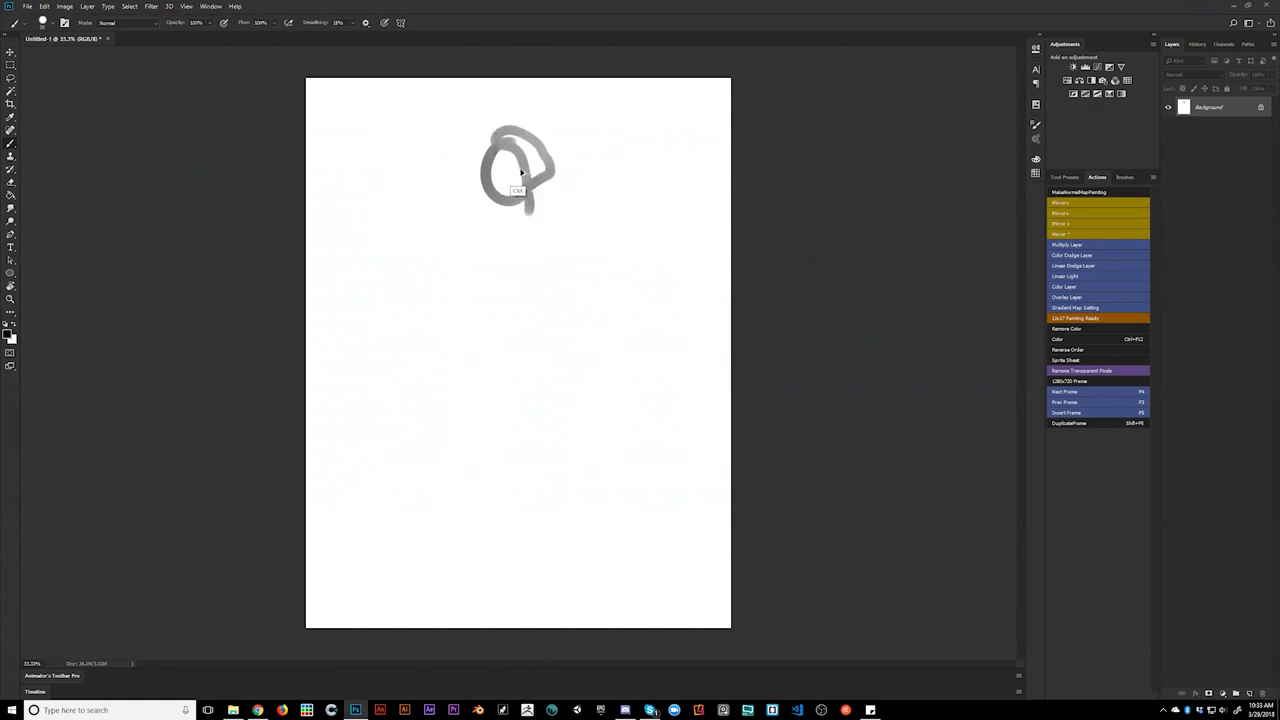
key(ctrl+z)
- Sketch the outline of a helmeted head with a pointed beak near the top of the page and flip the canvas horizontally
mouse_move(560, 139)
mouse_down()
mouse_move(493, 137)
mouse_move(492, 193)
mouse_up()
mouse_move(482, 146)
mouse_down()
mouse_move(449, 209)
mouse_move(486, 150)
mouse_move(459, 218)
mouse_move(544, 161)
mouse_move(547, 124)
mouse_move(588, 145)
mouse_move(571, 177)
mouse_up()
key(ctrl+shift+h)
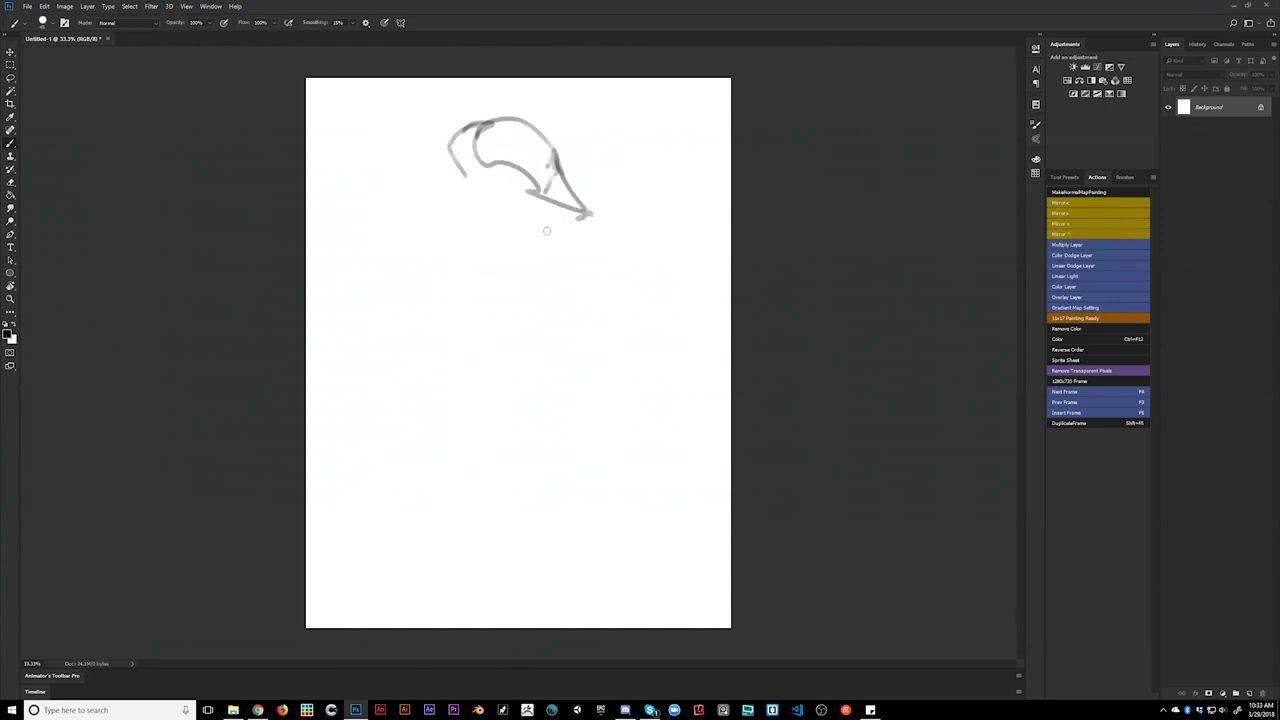
- Sketch the neck, the arched collar and the chest centre line with a small fork below the head
mouse_move(455, 160)
mouse_down()
mouse_move(483, 318)
mouse_move(462, 188)
mouse_move(415, 258)
mouse_move(450, 296)
mouse_move(476, 236)
mouse_move(515, 310)
mouse_up()
drag(509, 255, 512, 345)
mouse_move(508, 295)
mouse_down()
mouse_move(499, 330)
mouse_move(513, 325)
mouse_up()
mouse_move(514, 239)
mouse_down()
mouse_move(436, 312)
mouse_move(500, 227)
mouse_move(560, 262)
mouse_move(511, 192)
mouse_up()
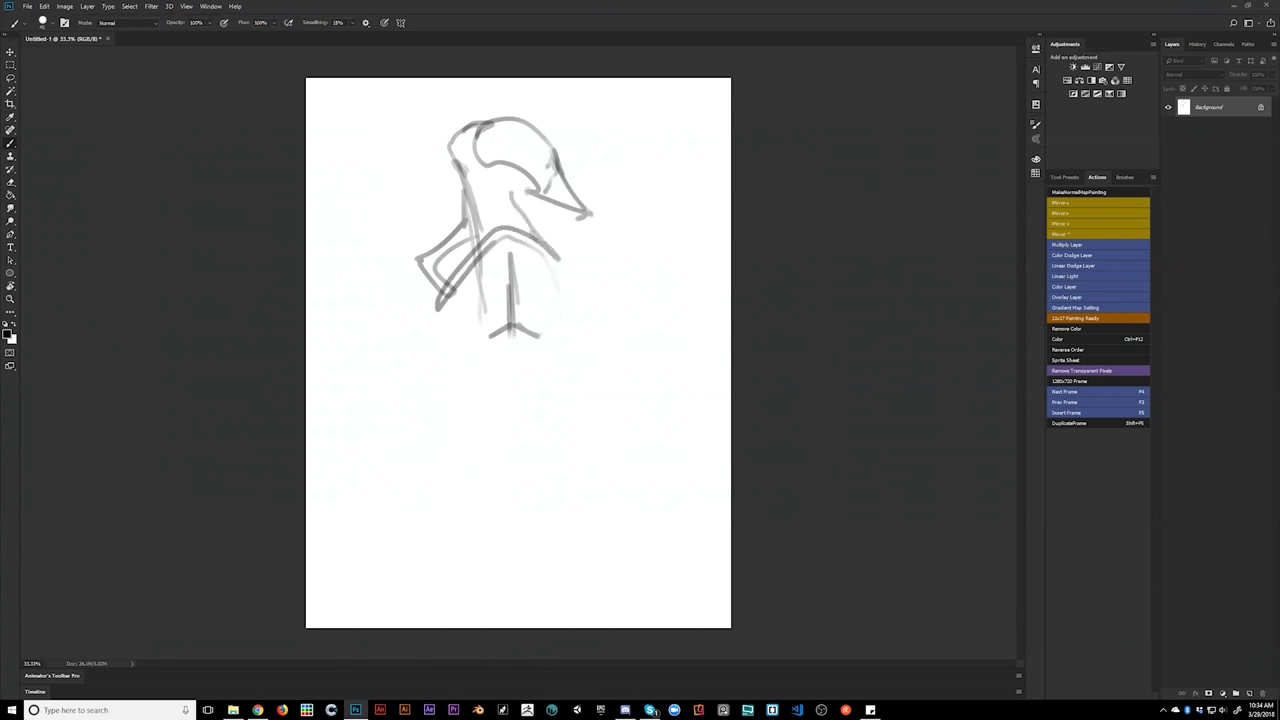
- Refine the beak's underside, the back of the head and the shoulder line around the collar
mouse_move(586, 212)
mouse_down()
mouse_move(458, 180)
mouse_move(476, 188)
mouse_up()
mouse_move(472, 138)
mouse_down()
mouse_move(477, 189)
mouse_move(525, 221)
mouse_move(444, 260)
mouse_up()
drag(526, 212, 574, 276)
mouse_move(478, 255)
mouse_down()
mouse_move(532, 240)
mouse_move(576, 283)
mouse_up()
drag(538, 230, 554, 210)
- Shade the helmet in soft grey tones sampled from the sketch
mouse_move(476, 120)
mouse_down()
mouse_move(456, 136)
mouse_move(488, 192)
mouse_move(484, 158)
mouse_move(455, 172)
mouse_move(457, 147)
mouse_move(523, 132)
mouse_move(506, 114)
mouse_move(468, 148)
mouse_move(484, 182)
mouse_move(508, 165)
mouse_move(474, 155)
mouse_move(546, 192)
mouse_move(500, 150)
mouse_move(540, 148)
mouse_move(563, 193)
mouse_up()
alt+click(475, 132)
key(d)
key(bracketleft)
alt+click(489, 152)
- Flip the canvas horizontally, darken the beak's lower edge and outline the shoulder on the beak side
key(ctrl+shift+h)
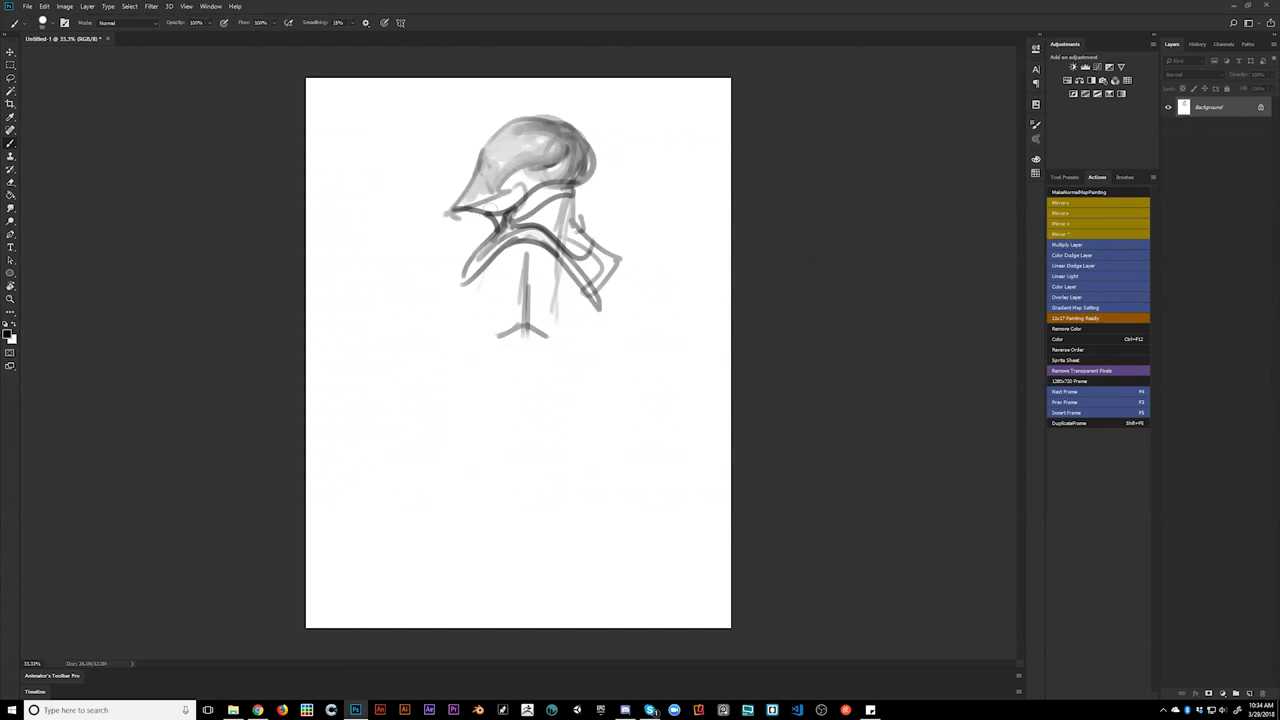
mouse_move(488, 206)
mouse_down()
mouse_move(464, 204)
mouse_move(530, 192)
mouse_move(450, 208)
mouse_up()
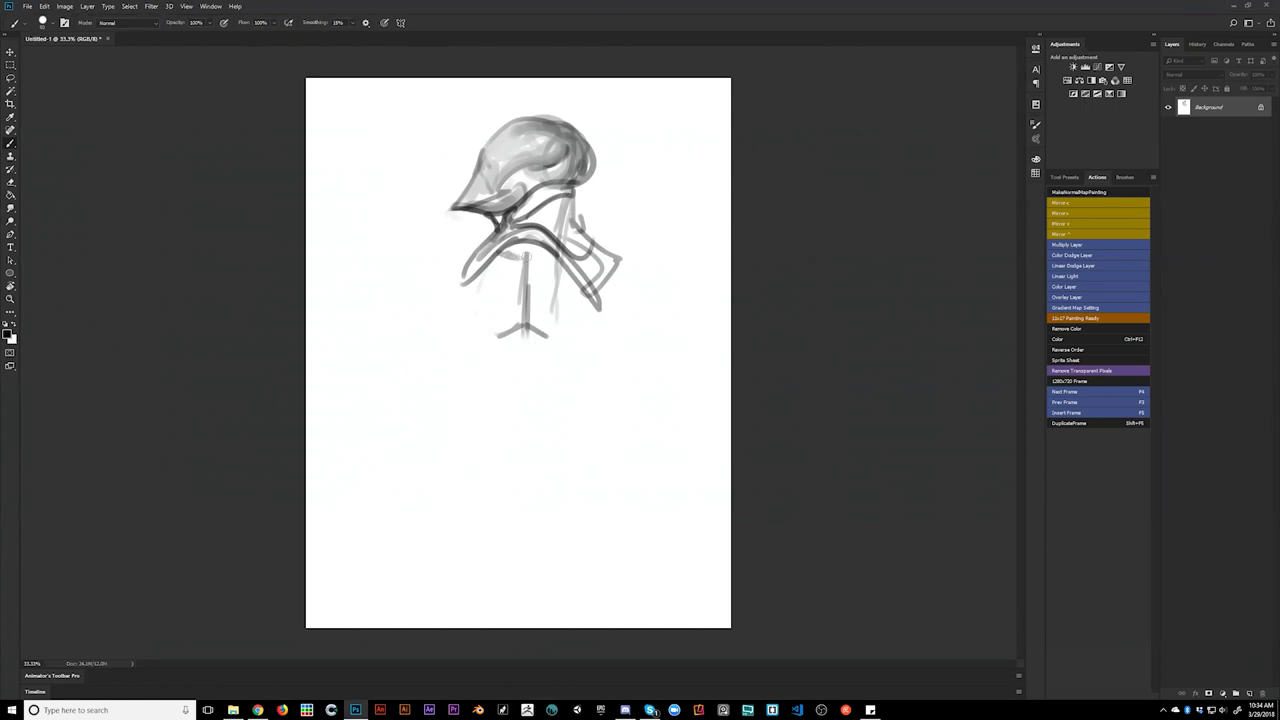
mouse_move(476, 244)
mouse_down()
mouse_move(436, 250)
mouse_move(455, 285)
mouse_move(435, 298)
mouse_move(432, 258)
mouse_move(436, 296)
mouse_up()
mouse_move(598, 258)
mouse_down()
mouse_move(649, 274)
mouse_move(605, 300)
mouse_move(645, 295)
mouse_move(655, 275)
mouse_move(608, 322)
mouse_move(596, 302)
mouse_move(610, 344)
mouse_up()
drag(458, 298, 483, 333)
drag(569, 335, 608, 321)
mouse_move(485, 331)
mouse_down()
mouse_move(468, 340)
mouse_move(471, 357)
mouse_move(476, 314)
mouse_move(474, 393)
mouse_up()
key(ctrl+alt+z)
key(ctrl+alt+z)
key(ctrl+alt+z)
key(ctrl+alt+z)
- Sketch the rounded rib cage and outline the shoulder and upper arm on the side behind the head
mouse_move(465, 309)
mouse_down()
mouse_move(459, 375)
mouse_move(480, 412)
mouse_move(473, 393)
mouse_move(533, 421)
mouse_move(601, 377)
mouse_up()
mouse_move(617, 335)
mouse_down()
mouse_move(580, 395)
mouse_move(610, 349)
mouse_up()
drag(648, 298, 662, 345)
mouse_move(603, 316)
mouse_down()
mouse_move(645, 388)
mouse_move(612, 322)
mouse_up()
mouse_move(612, 322)
mouse_down()
mouse_move(649, 379)
mouse_move(650, 308)
mouse_up()
mouse_move(650, 308)
mouse_down()
mouse_move(665, 332)
mouse_move(688, 398)
mouse_up()
- Outline both arms down to the forearms and block in the two fists
mouse_move(451, 307)
mouse_down()
mouse_move(436, 312)
mouse_move(406, 386)
mouse_up()
mouse_move(436, 312)
mouse_down()
mouse_move(414, 384)
mouse_move(386, 403)
mouse_move(392, 459)
mouse_up()
mouse_move(628, 395)
mouse_down()
mouse_move(688, 404)
mouse_move(690, 446)
mouse_move(657, 392)
mouse_move(637, 433)
mouse_move(646, 455)
mouse_move(628, 502)
mouse_move(660, 516)
mouse_up()
mouse_move(684, 438)
mouse_down()
mouse_move(658, 516)
mouse_move(683, 435)
mouse_move(606, 528)
mouse_move(627, 538)
mouse_move(649, 495)
mouse_move(621, 529)
mouse_move(655, 536)
mouse_up()
mouse_move(382, 468)
mouse_down()
mouse_move(397, 505)
mouse_move(402, 478)
mouse_move(388, 460)
mouse_move(406, 508)
mouse_move(386, 516)
mouse_move(377, 490)
mouse_up()
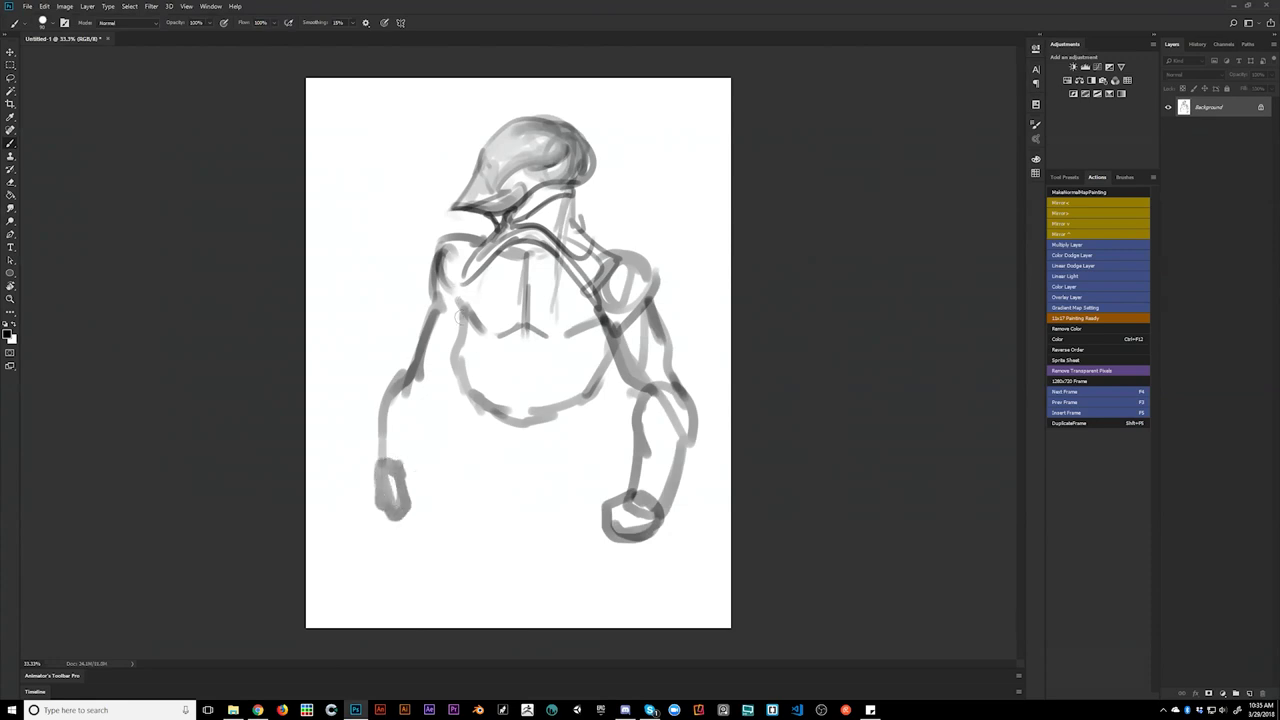
- Complete the inner contour of the arm on the beak side and reinforce both shoulder outlines
mouse_move(458, 316)
mouse_down()
mouse_move(447, 374)
mouse_move(440, 361)
mouse_move(430, 379)
mouse_move(440, 371)
mouse_move(435, 432)
mouse_move(433, 406)
mouse_move(400, 472)
mouse_up()
mouse_move(459, 281)
mouse_down()
mouse_move(476, 276)
mouse_move(450, 316)
mouse_move(430, 268)
mouse_move(454, 253)
mouse_up()
mouse_move(584, 288)
mouse_down()
mouse_move(620, 340)
mouse_move(654, 302)
mouse_move(606, 250)
mouse_move(649, 257)
mouse_move(644, 322)
mouse_up()
- Flip the canvas horizontally and fill the neck, shoulders and upper arms with black using a larger brush
key(ctrl+shift+h)
key(bracketright)
mouse_move(410, 272)
mouse_down()
mouse_move(410, 325)
mouse_move(408, 278)
mouse_move(472, 212)
mouse_move(472, 190)
mouse_move(500, 211)
mouse_move(457, 216)
mouse_move(441, 256)
mouse_move(490, 217)
mouse_move(479, 208)
mouse_move(444, 284)
mouse_move(483, 228)
mouse_move(459, 259)
mouse_move(479, 210)
mouse_move(534, 217)
mouse_move(581, 252)
mouse_move(590, 268)
mouse_move(563, 251)
mouse_move(593, 296)
mouse_move(582, 240)
mouse_move(599, 315)
mouse_up()
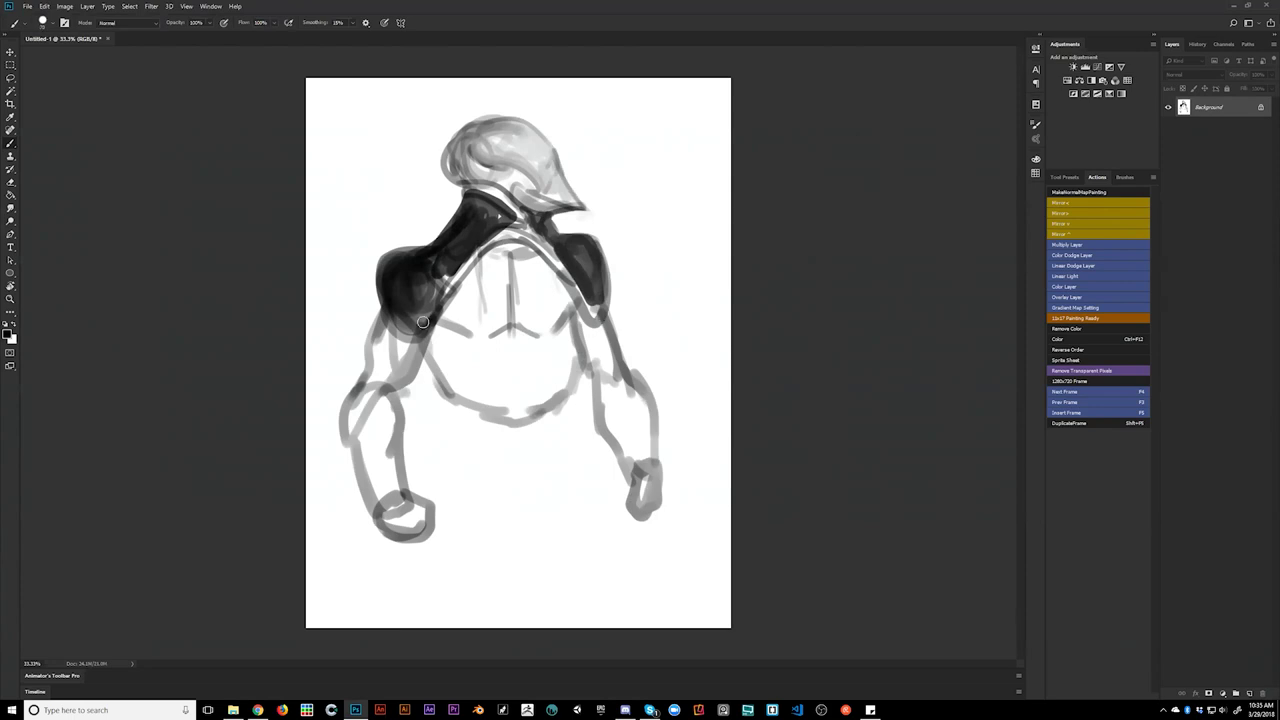
mouse_move(382, 308)
mouse_down()
mouse_move(398, 368)
mouse_move(396, 334)
mouse_move(400, 356)
mouse_up()
drag(434, 316, 398, 381)
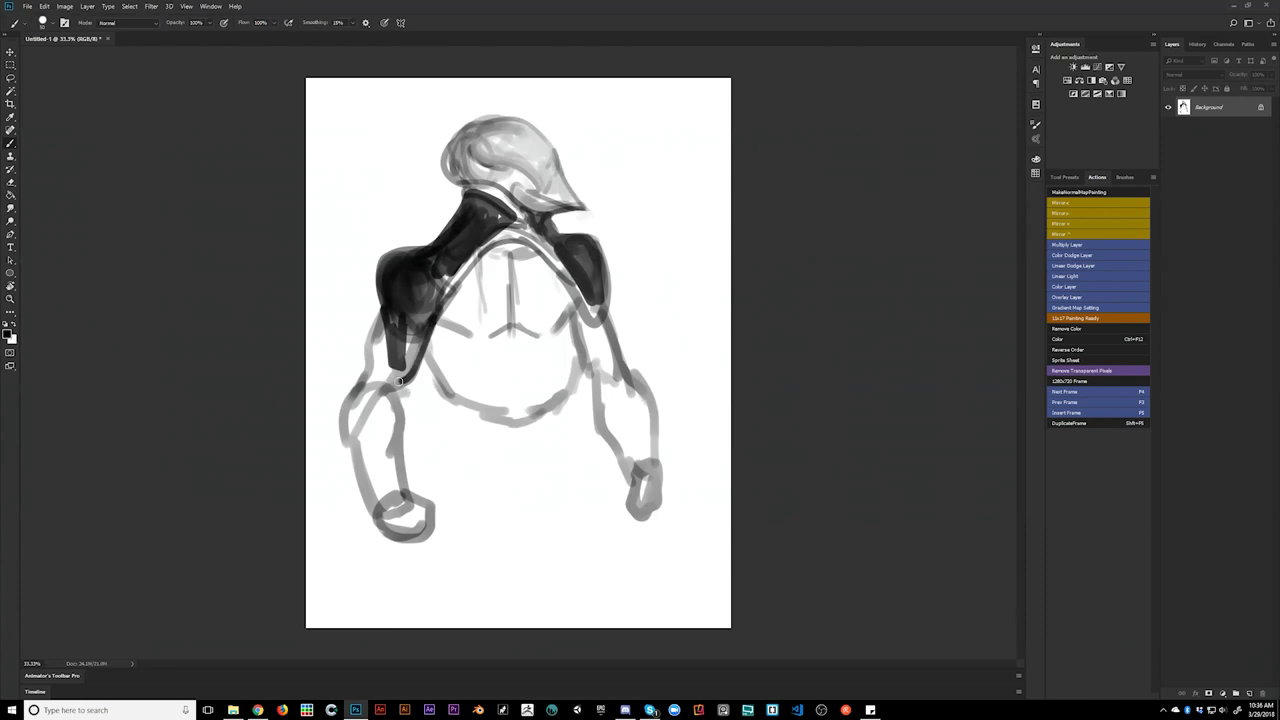
mouse_move(420, 330)
mouse_down()
mouse_move(405, 374)
mouse_move(404, 338)
mouse_up()
mouse_move(600, 316)
mouse_down()
mouse_move(592, 366)
mouse_move(604, 368)
mouse_move(597, 312)
mouse_move(612, 374)
mouse_move(588, 300)
mouse_up()
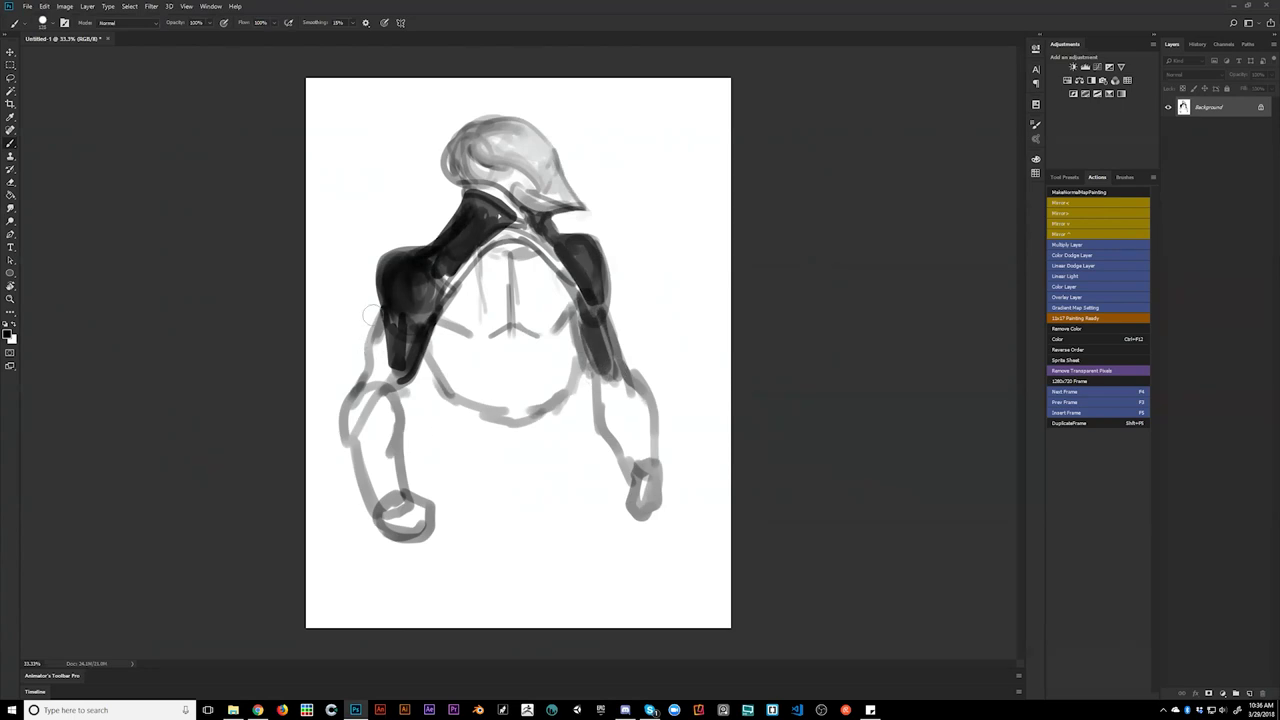
- Extend the black fill down both arms past the elbows and paint the back of the head black
drag(380, 298, 371, 348)
key(ctrl+z)
drag(382, 304, 379, 371)
mouse_move(384, 314)
mouse_down()
mouse_move(348, 446)
mouse_move(386, 402)
mouse_move(376, 374)
mouse_move(362, 402)
mouse_move(386, 372)
mouse_move(396, 390)
mouse_move(380, 404)
mouse_move(396, 410)
mouse_move(414, 352)
mouse_up()
mouse_move(607, 375)
mouse_down()
mouse_move(598, 400)
mouse_move(612, 412)
mouse_move(636, 388)
mouse_move(602, 320)
mouse_up()
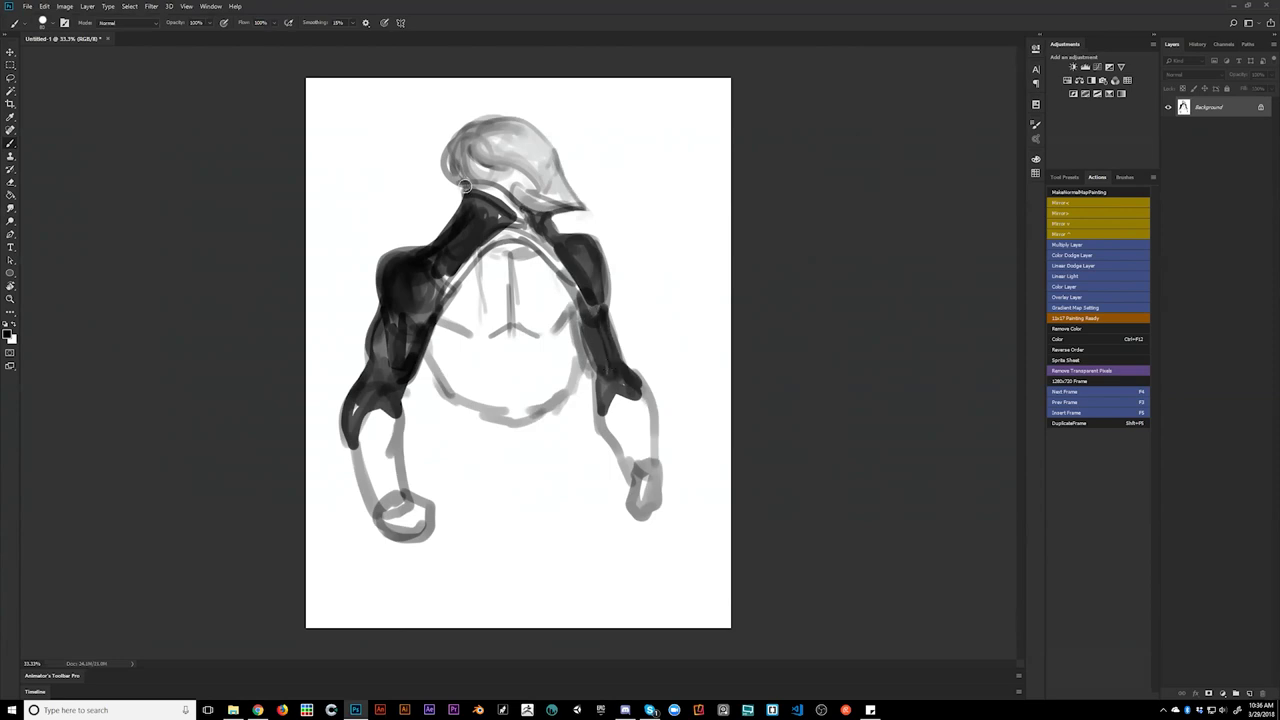
mouse_move(467, 192)
mouse_down()
mouse_move(446, 165)
mouse_move(450, 145)
mouse_move(468, 132)
mouse_move(462, 170)
mouse_move(498, 206)
mouse_move(497, 168)
mouse_up()
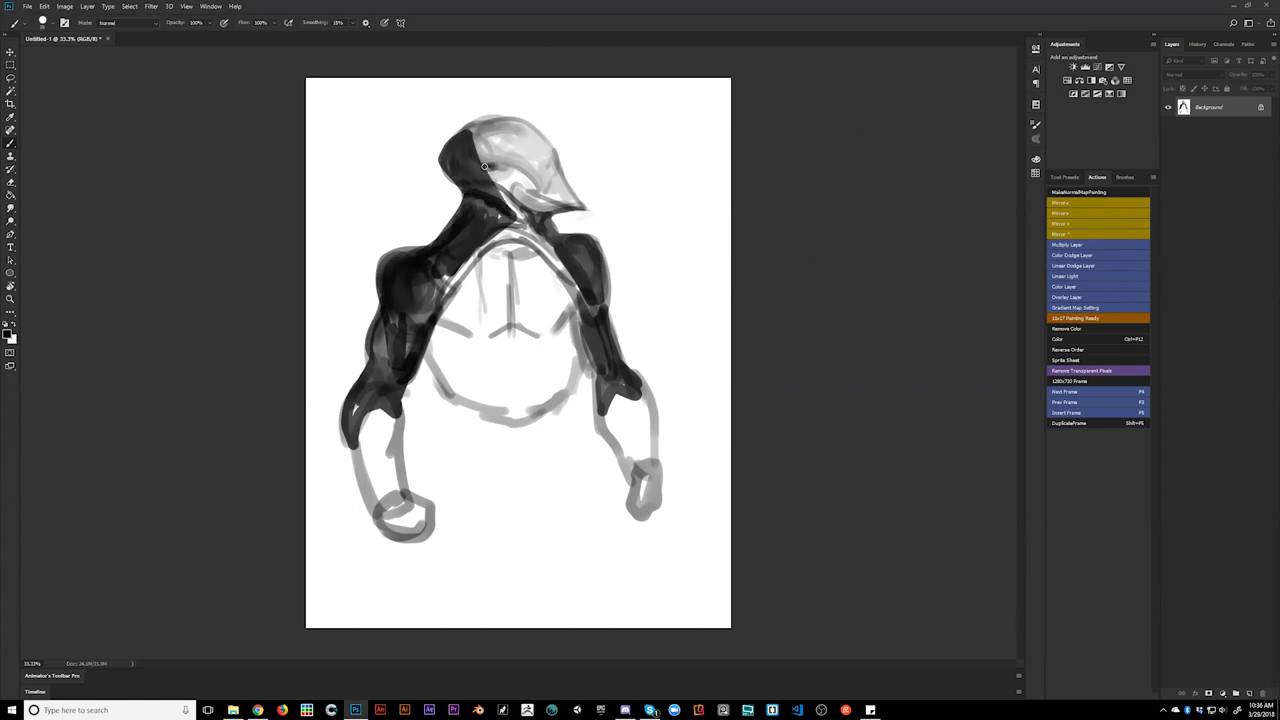
drag(655, 123, 645, 150)
drag(670, 240, 648, 190)
key(ctrl+alt+z)
key(ctrl+alt+z)
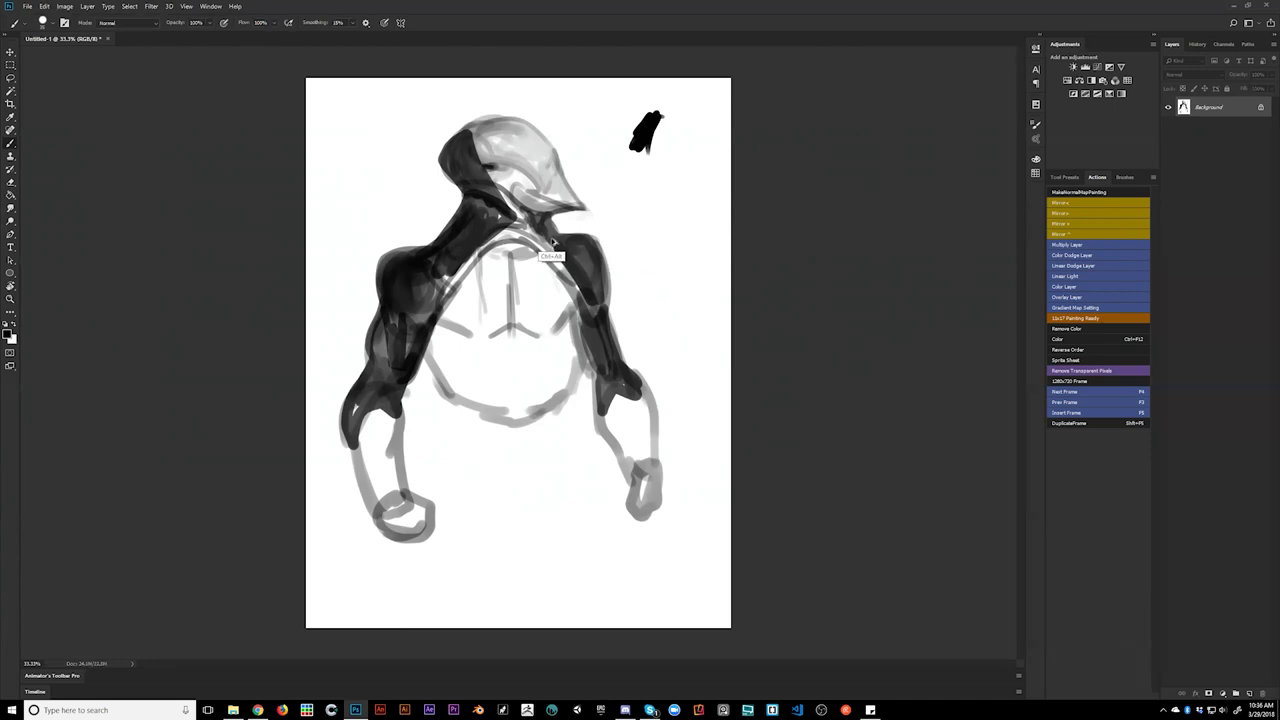
key(ctrl+alt+z)
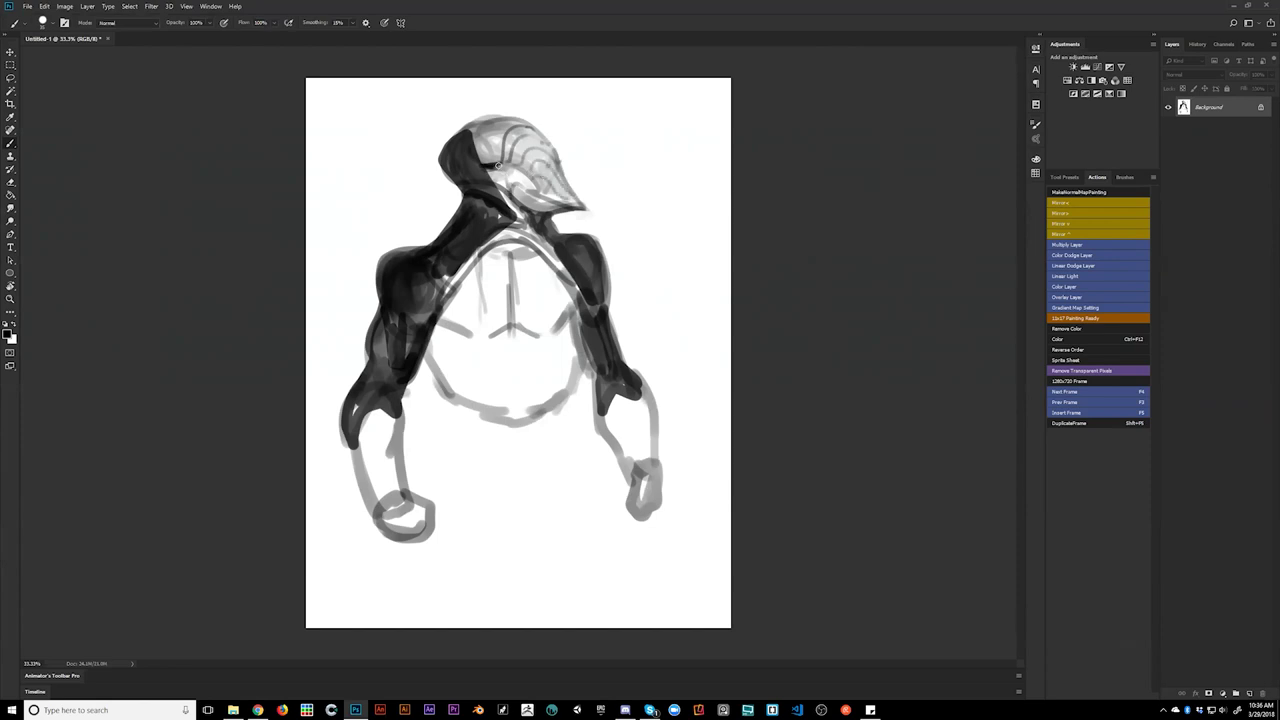
- Paint a white edge between the helmet and the dark back of the head, and thicken the neck with black
key(x)
drag(472, 133, 493, 183)
key(x)
mouse_move(447, 165)
mouse_down()
mouse_move(461, 210)
mouse_move(446, 168)
mouse_move(461, 218)
mouse_move(447, 168)
mouse_move(452, 243)
mouse_up()
mouse_move(552, 223)
mouse_down()
mouse_move(560, 254)
mouse_move(543, 219)
mouse_up()
- Flip the canvas horizontally and trim the back edge of the neck with the sampled background white
key(x)
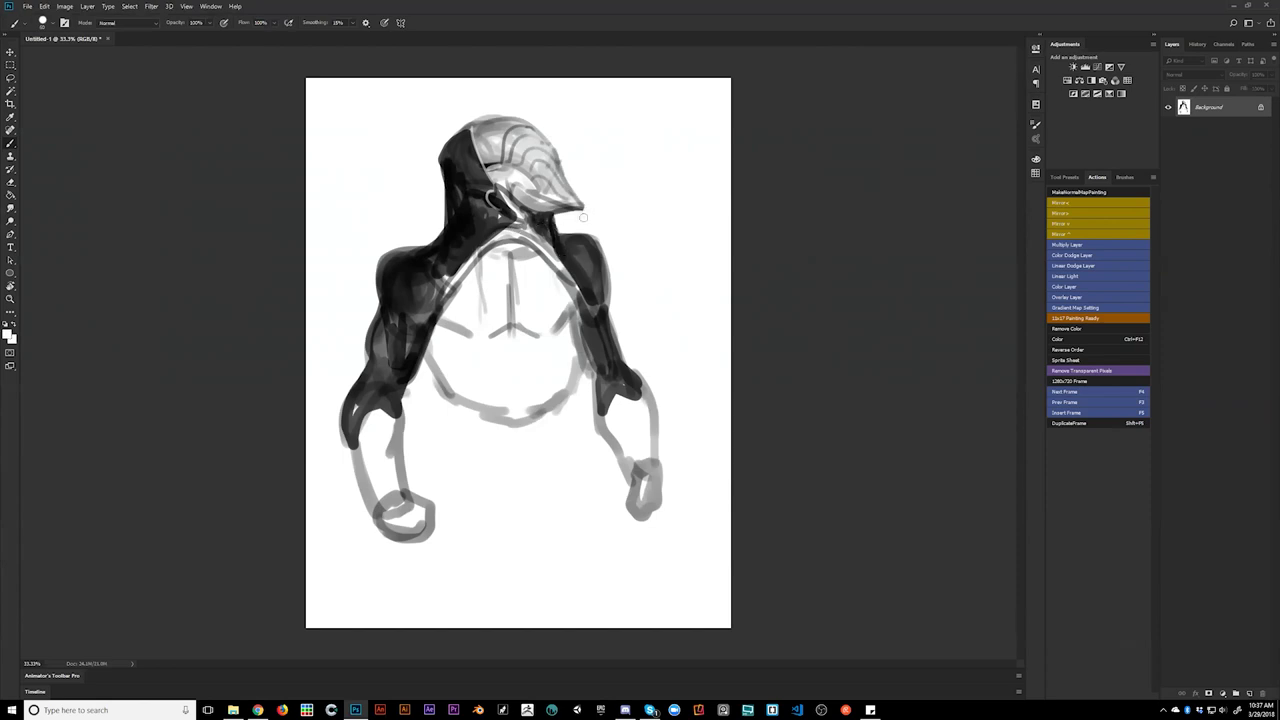
key(ctrl+f)
alt+click(607, 157)
mouse_move(591, 182)
mouse_down()
mouse_move(601, 158)
mouse_move(596, 223)
mouse_up()
- Shade the chest under the collar in light grey tones on both sides of the centre line
key(x)
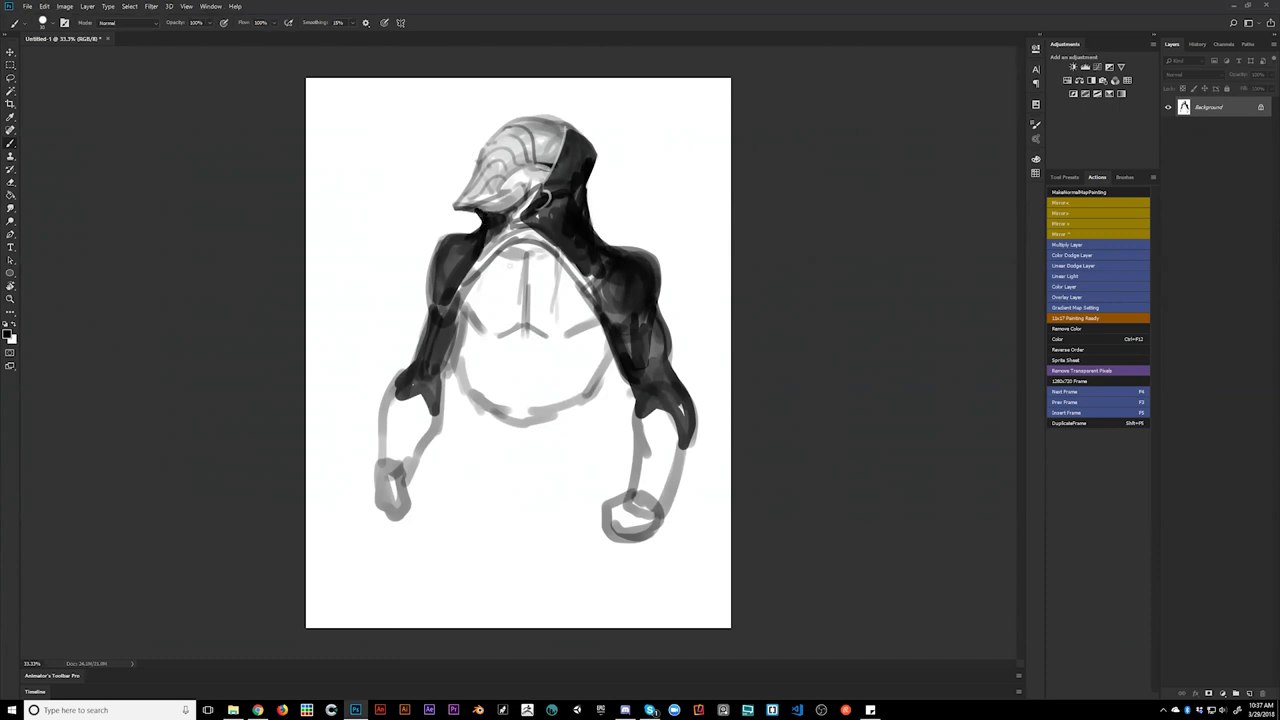
drag(516, 256, 522, 330)
key(x)
drag(533, 258, 526, 334)
alt+click(516, 281)
mouse_move(518, 259)
mouse_down()
mouse_move(542, 323)
mouse_move(536, 272)
mouse_move(539, 295)
mouse_move(558, 290)
mouse_move(546, 319)
mouse_move(579, 331)
mouse_move(548, 265)
mouse_move(545, 316)
mouse_move(576, 318)
mouse_up()
alt+click(528, 260)
mouse_move(478, 289)
mouse_down()
mouse_move(474, 315)
mouse_move(490, 332)
mouse_up()
mouse_move(492, 266)
mouse_down()
mouse_move(504, 336)
mouse_move(510, 318)
mouse_up()
- Draw light seam lines across both dark upper arms and down to the elbow, flipping the canvas horizontally
alt+click(513, 261)
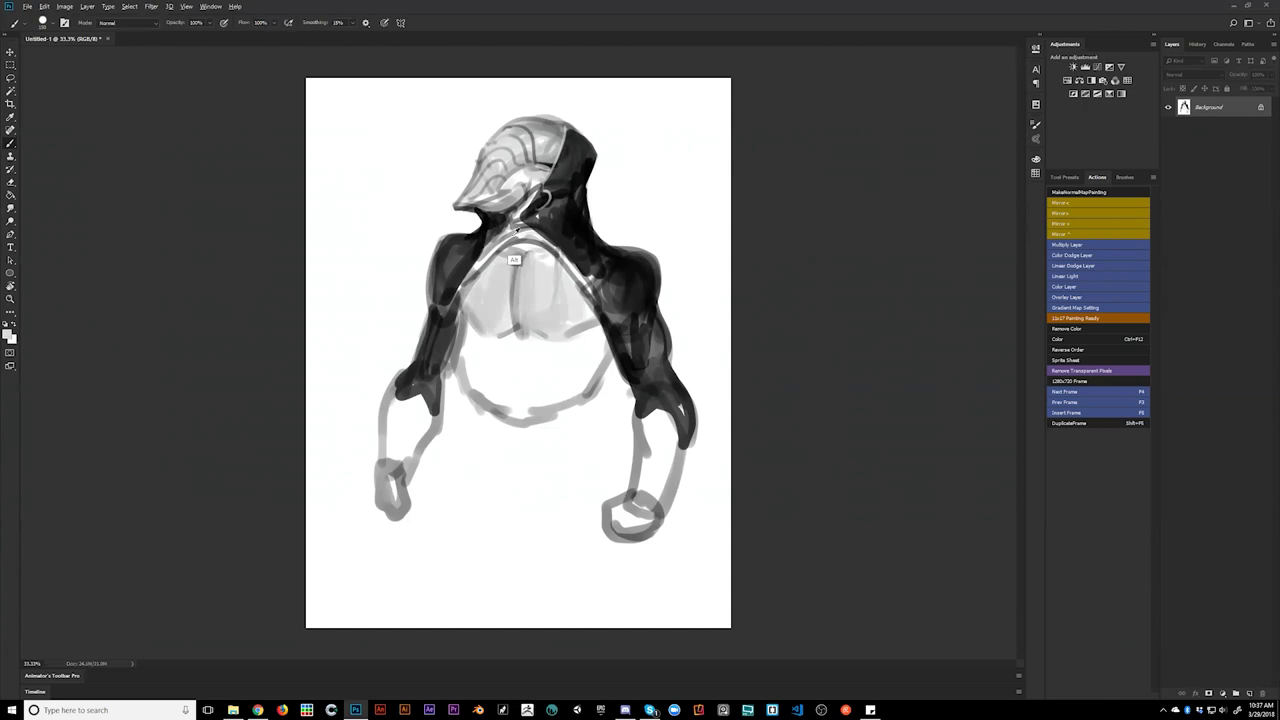
drag(468, 275, 425, 340)
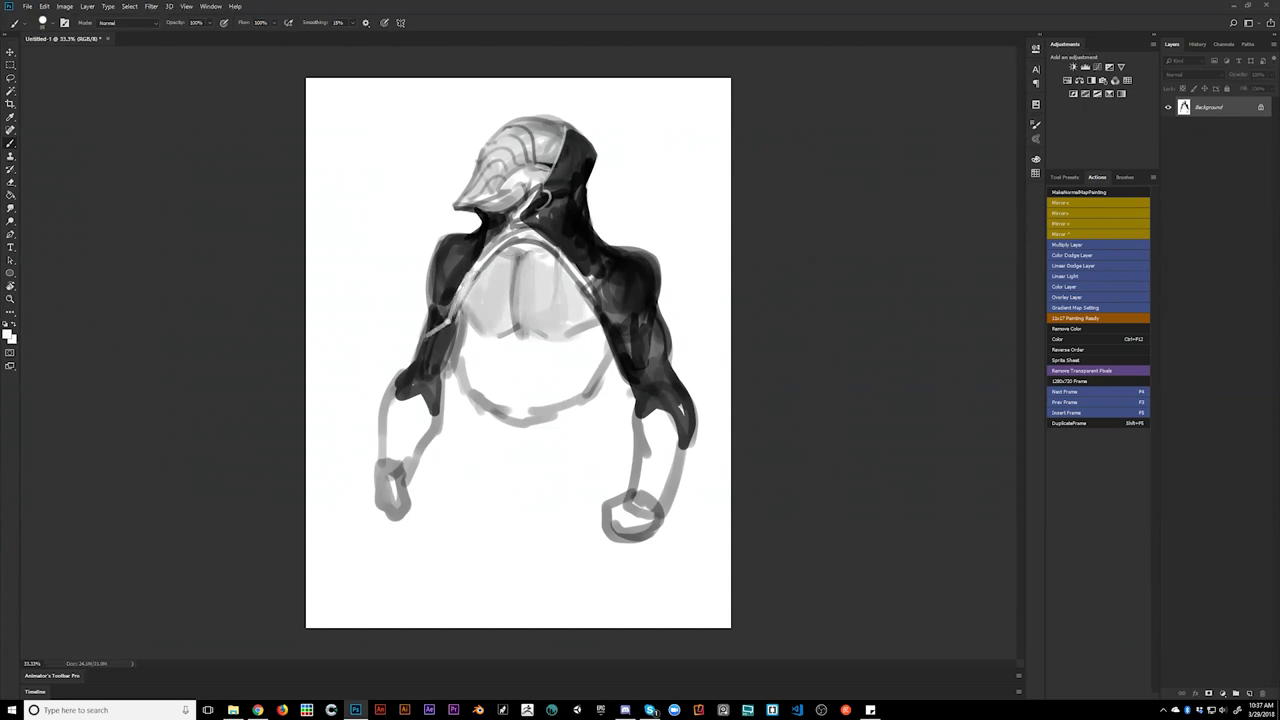
mouse_move(578, 279)
mouse_down()
mouse_move(616, 332)
mouse_move(655, 337)
mouse_up()
key(ctrl+shift+h)
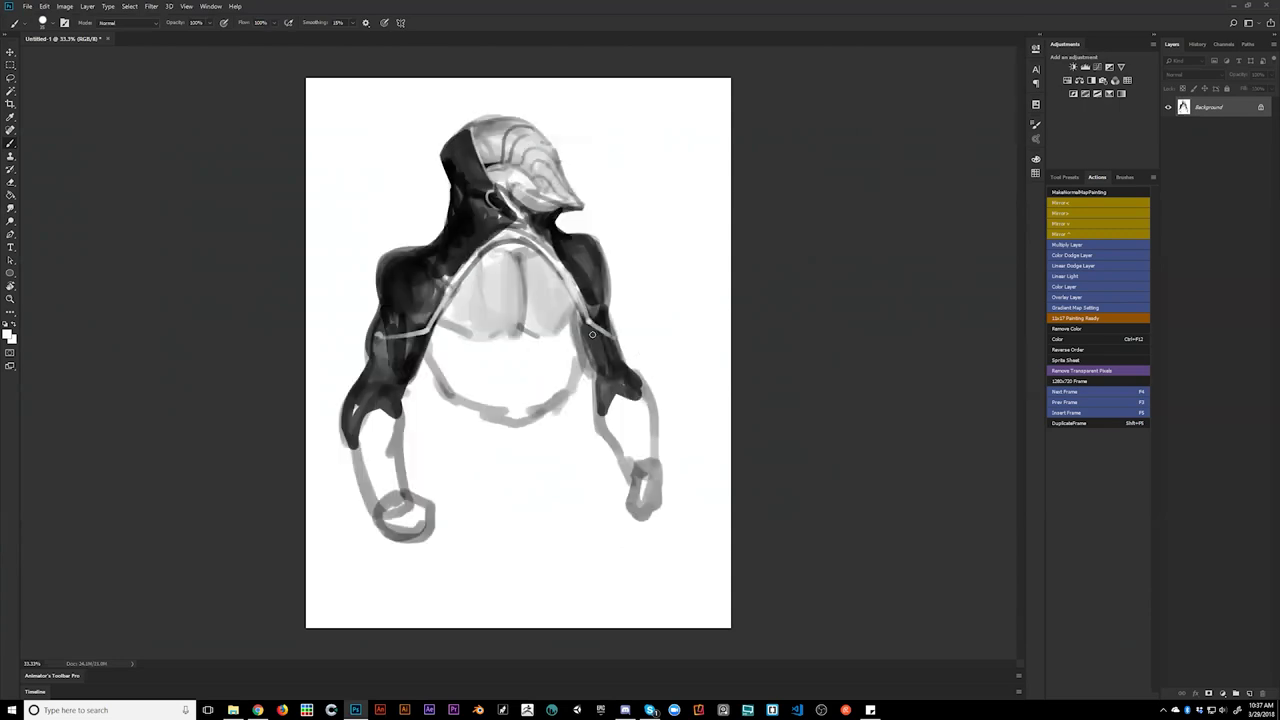
mouse_move(420, 336)
mouse_down()
mouse_move(399, 379)
mouse_move(345, 405)
mouse_up()
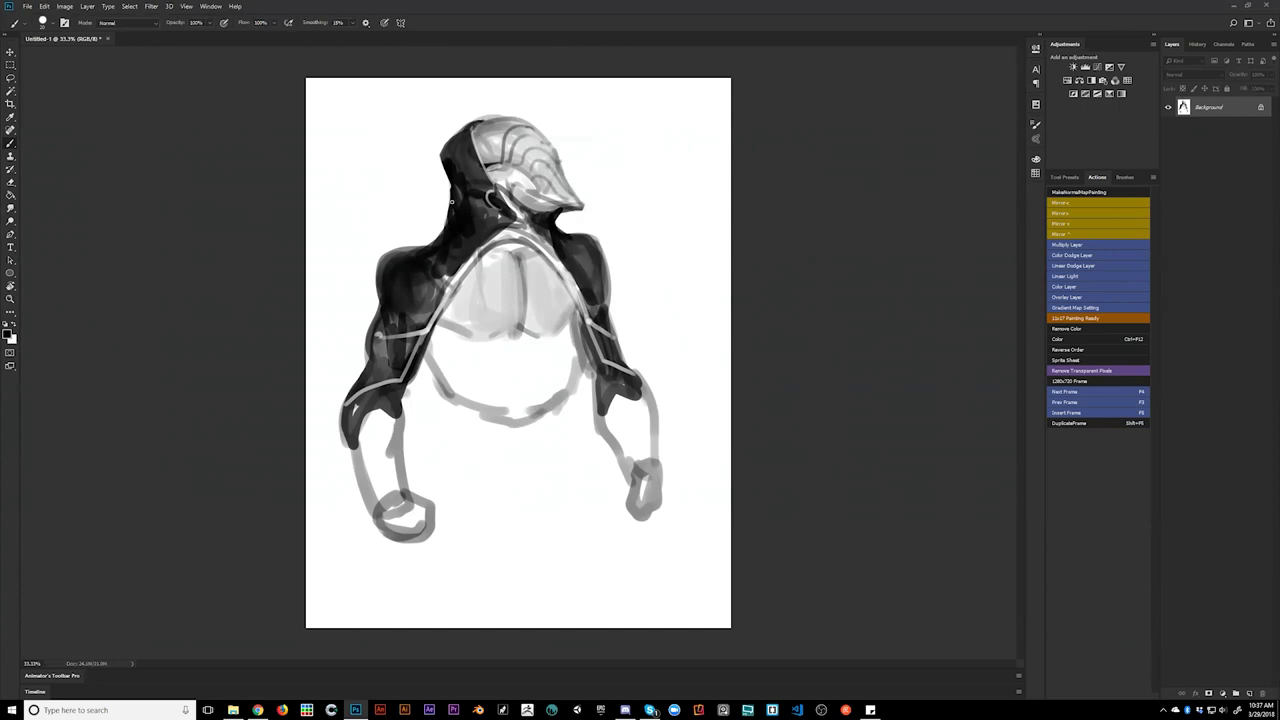
- Add light seam lines down the dark neck and along the front shoulder
key(x)
drag(443, 157, 480, 242)
drag(554, 228, 575, 275)
- Enlarge the brush and shade the abdomen below the chest with sampled light grey
key(x)
key(])
key(])
key(])
key(])
key(])
key(])
mouse_move(521, 335)
mouse_down()
mouse_move(514, 364)
mouse_move(498, 345)
mouse_move(550, 350)
mouse_move(521, 364)
mouse_move(558, 332)
mouse_up()
alt+click(517, 364)
mouse_move(438, 344)
mouse_down()
mouse_move(447, 378)
mouse_move(457, 362)
mouse_move(438, 340)
mouse_move(478, 360)
mouse_move(447, 370)
mouse_move(452, 420)
mouse_move(514, 381)
mouse_move(516, 368)
mouse_move(474, 352)
mouse_move(470, 330)
mouse_move(482, 336)
mouse_move(507, 293)
mouse_up()
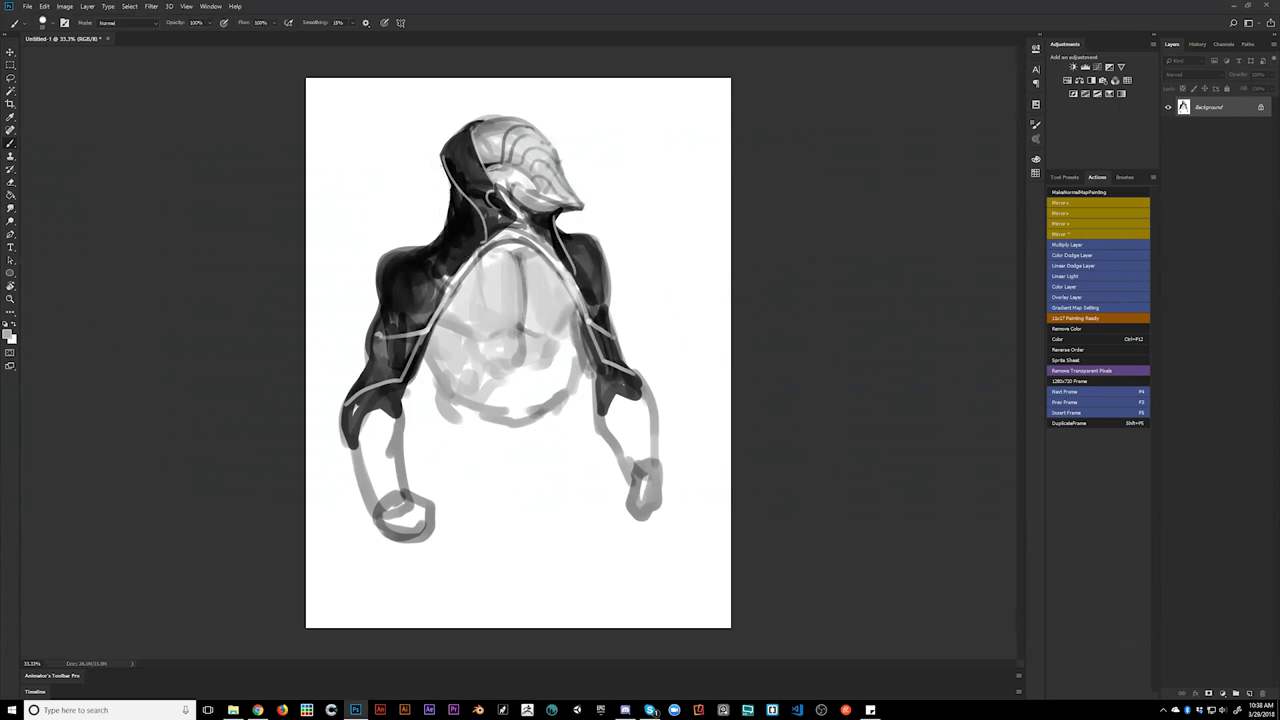
- Draw thin dark strands hanging from the back of the character's head, flipping the canvas horizontally
drag(442, 162, 439, 208)
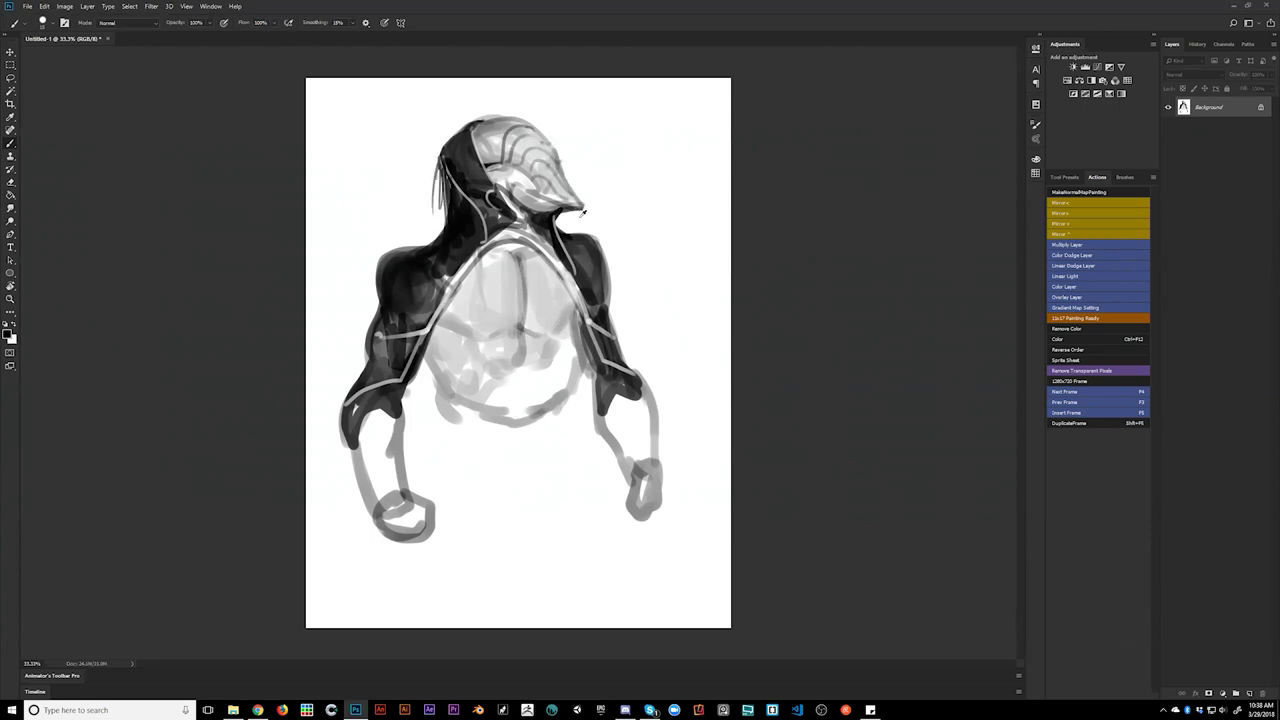
key(x)
key(bracketright)
mouse_move(584, 210)
mouse_down()
mouse_move(562, 212)
mouse_move(585, 211)
mouse_up()
key(ctrl+shift+h)
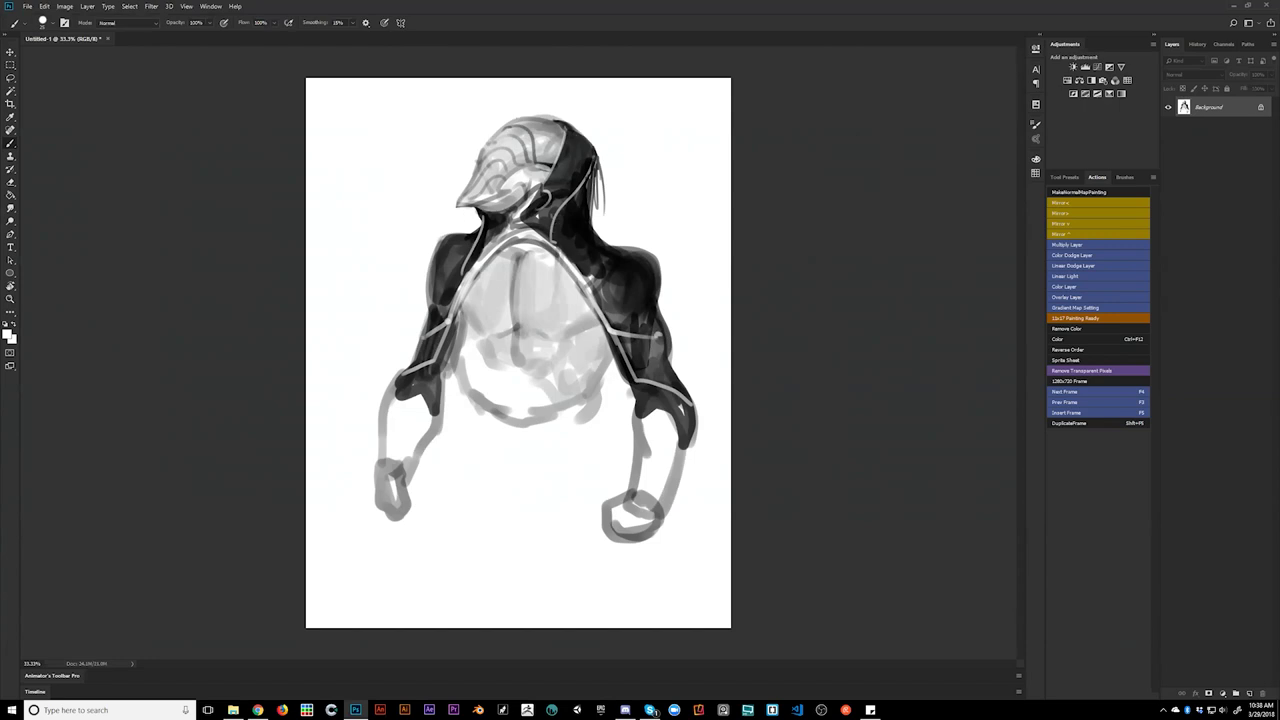
- Darken the chest's centre line and shade the side of the torso below the beak in dark tones
key(x)
drag(516, 301, 514, 331)
mouse_move(458, 313)
mouse_down()
mouse_move(477, 349)
mouse_move(472, 402)
mouse_up()
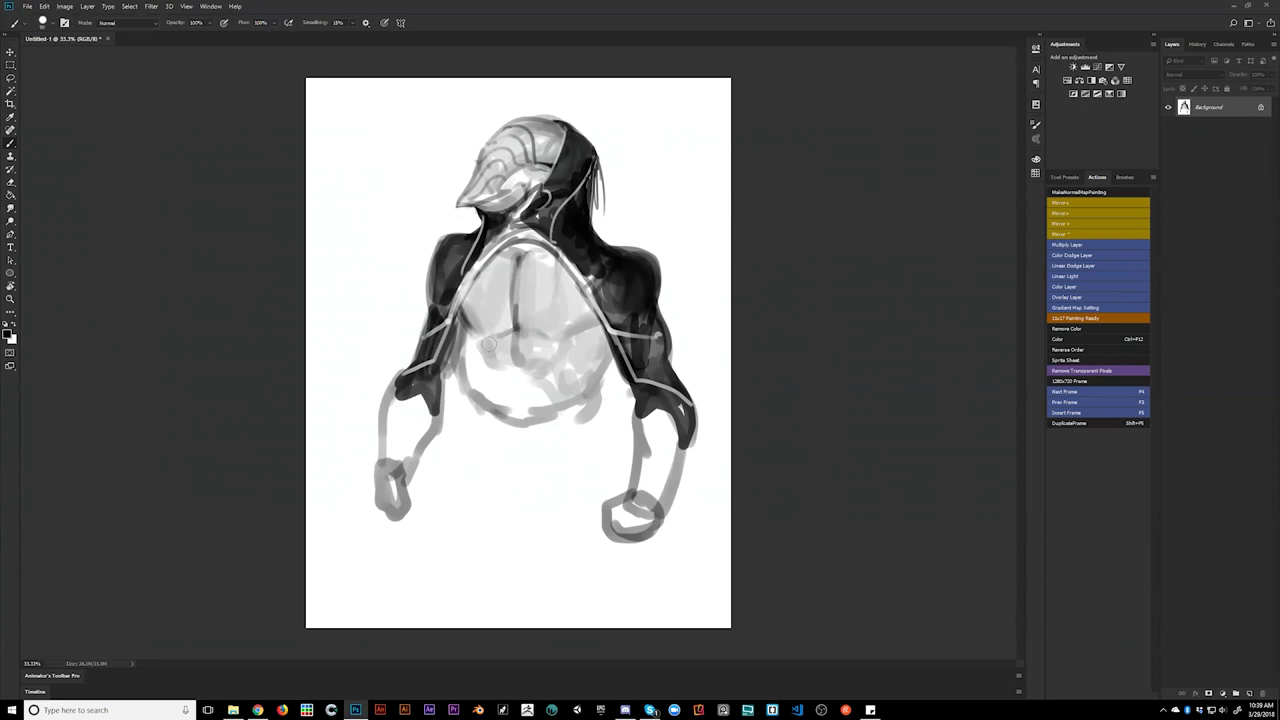
- Switch to Chrome, open playcanvas.com in a new tab and show the account's projects
click(257, 710)
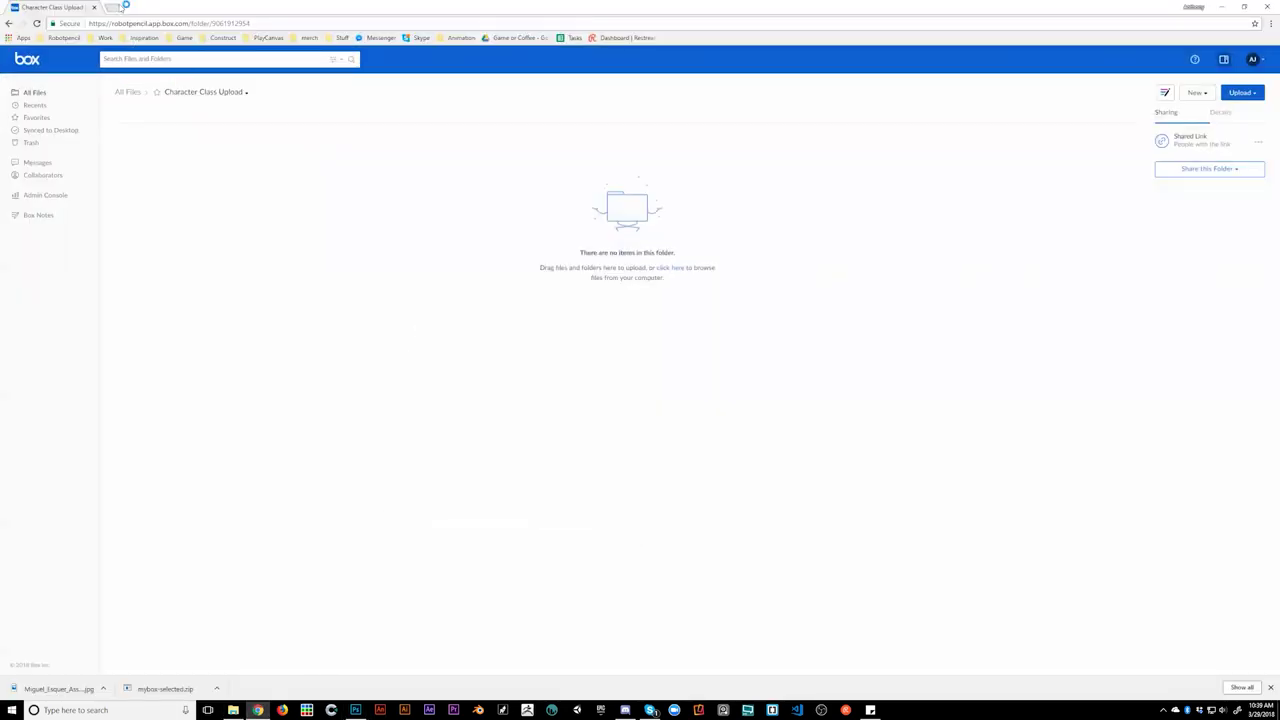
click(115, 7)
text(playcanvas.com)
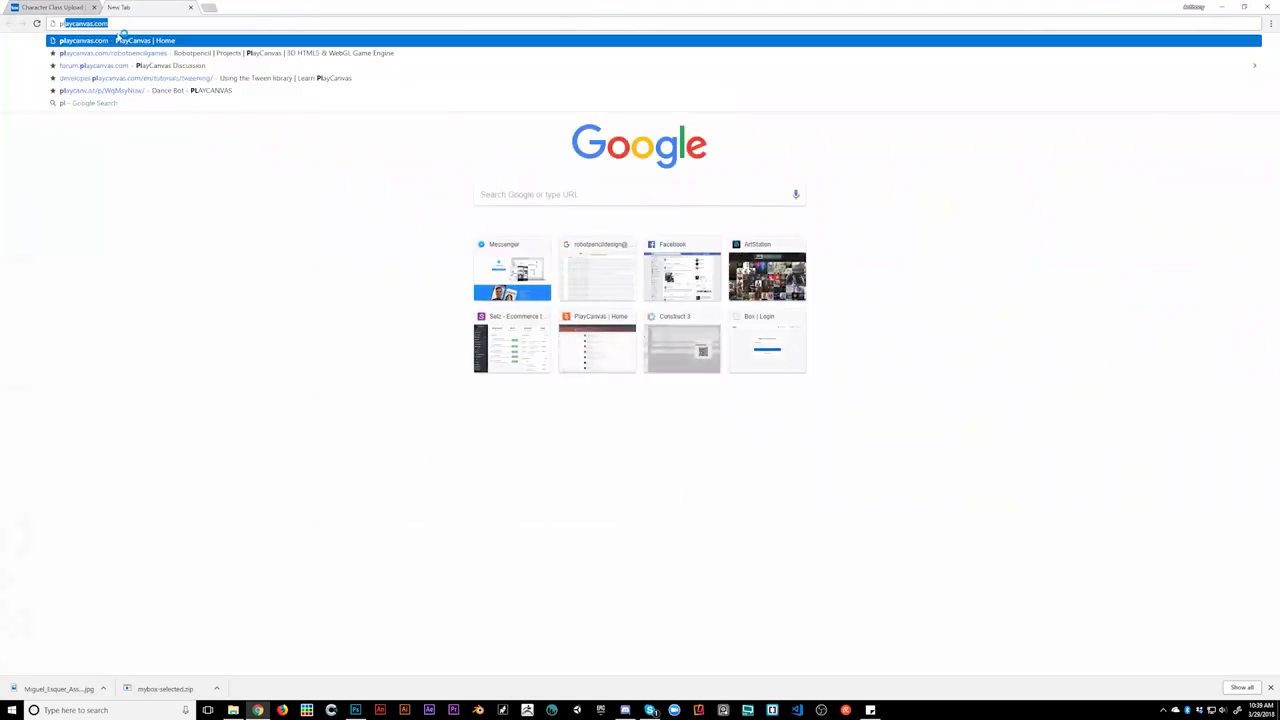
key(Return)
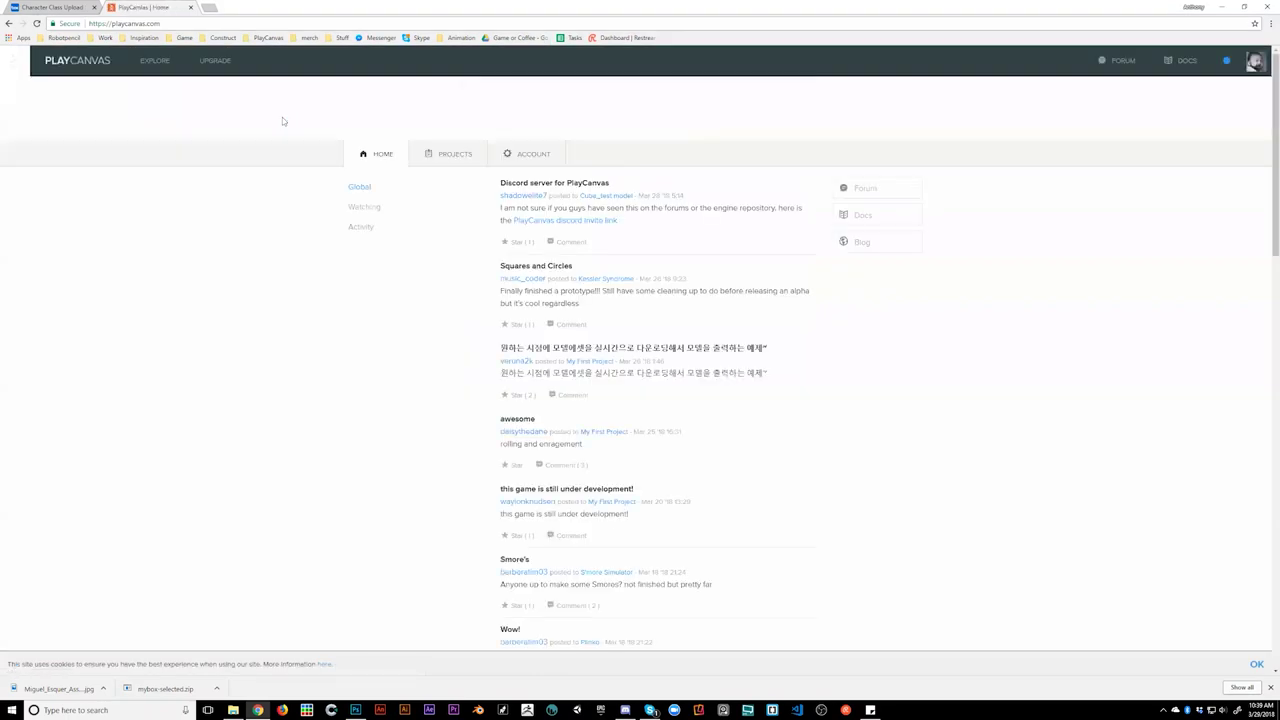
click(450, 154)
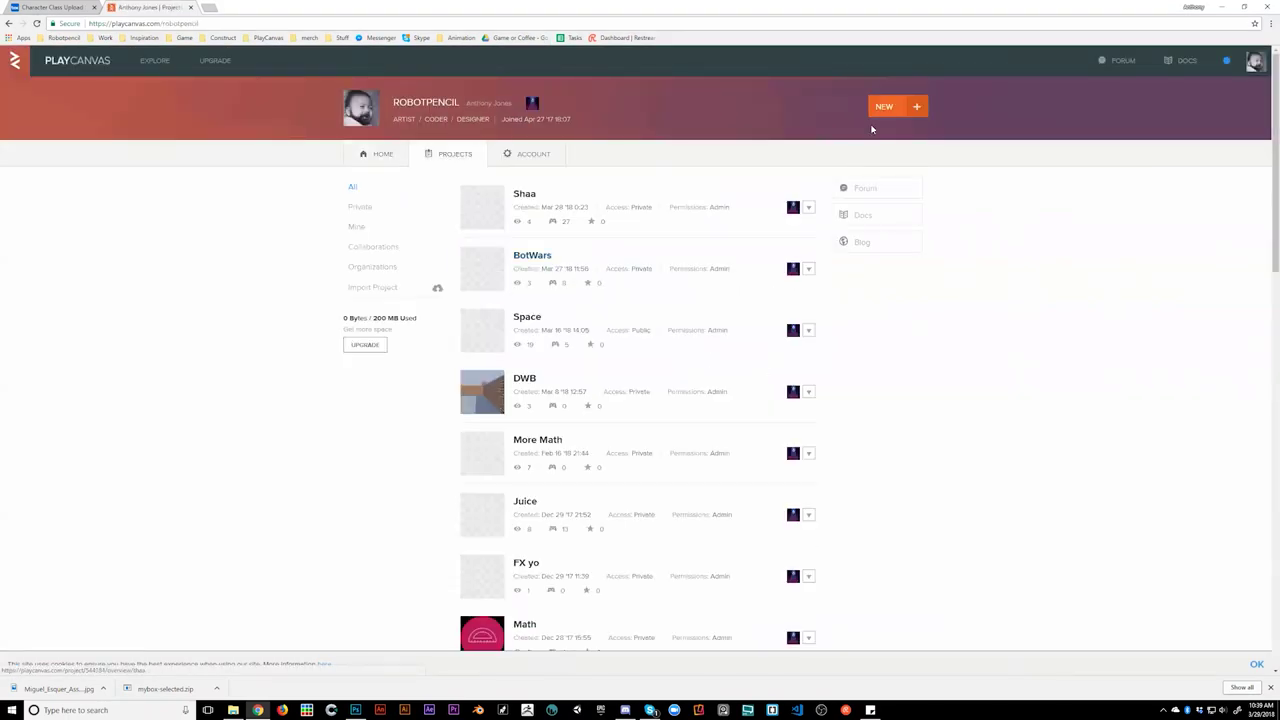
- Open the Testing Grounds project in the PlayCanvas editor
scroll(566, 313, down, 5)
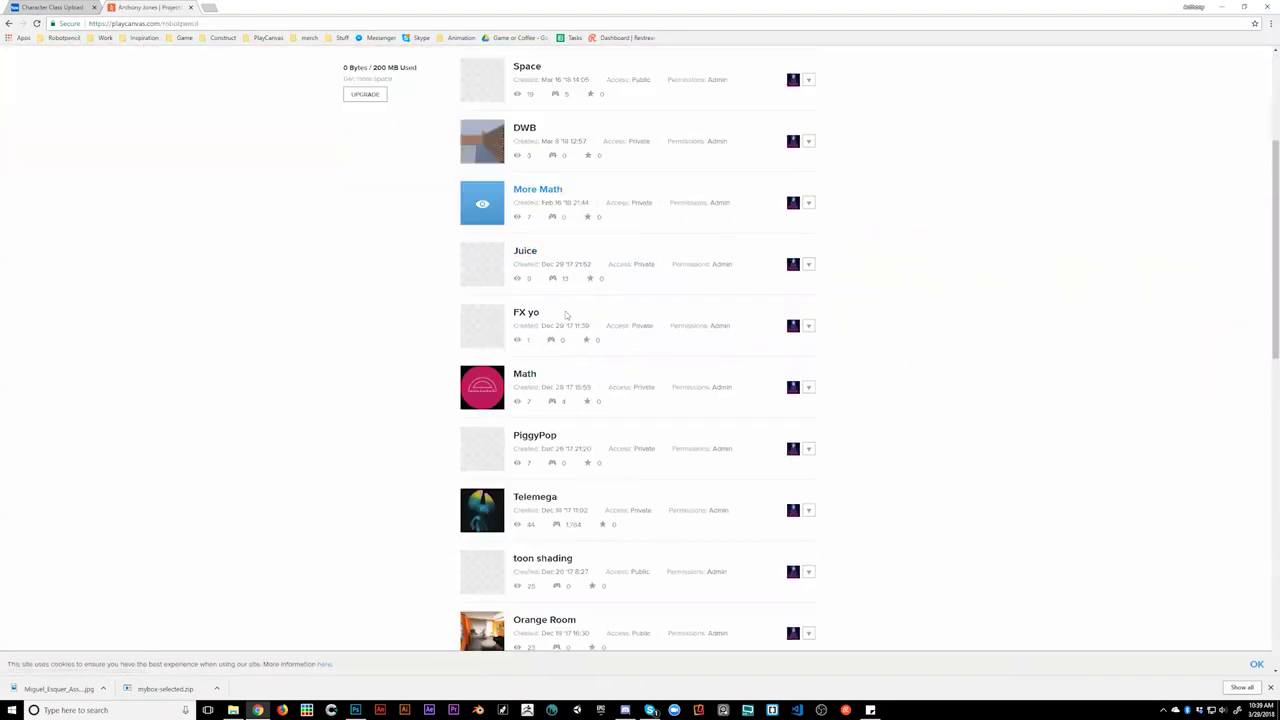
scroll(566, 313, down, 6)
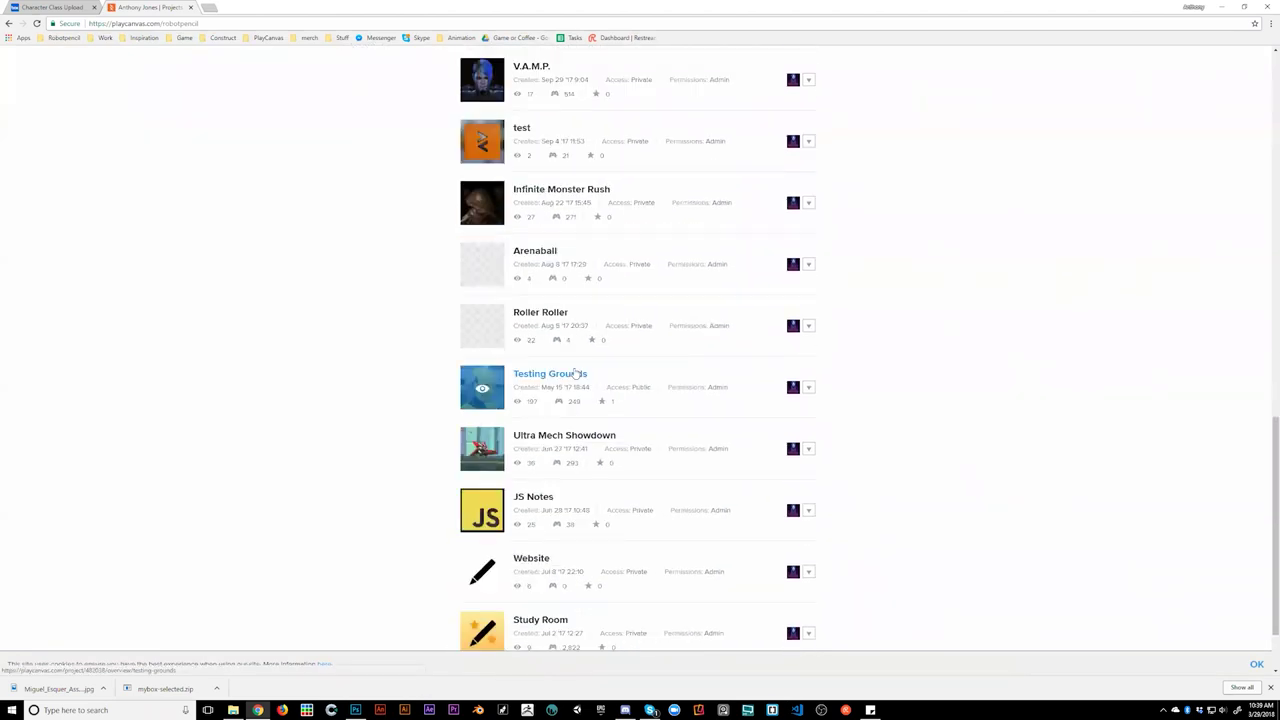
click(568, 281)
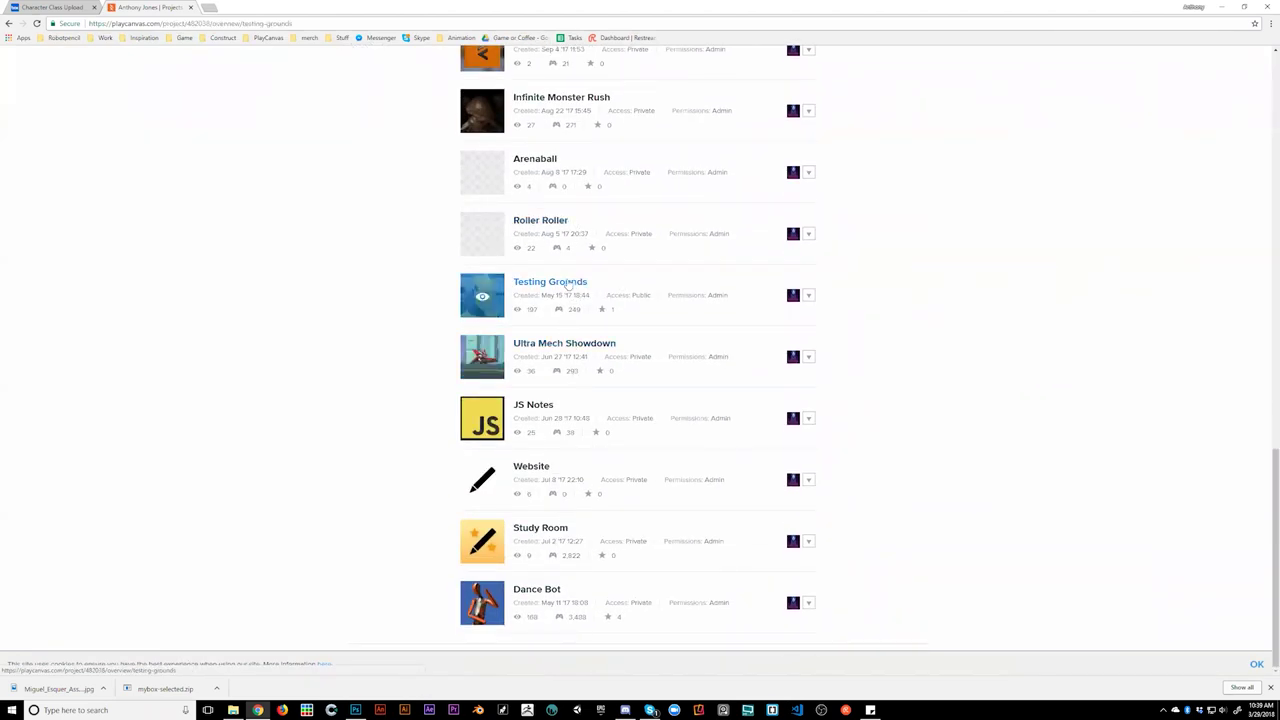
click(486, 139)
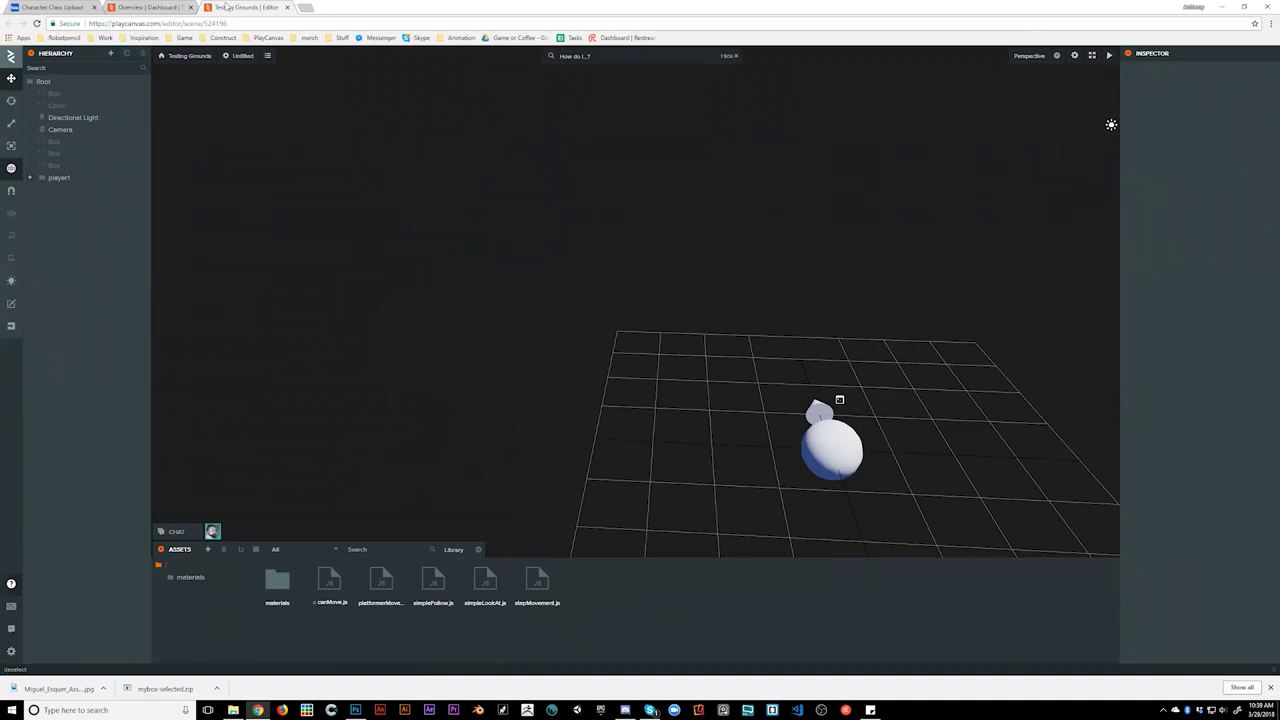
- Look over the Untitled scene's sphere objects and grid from different angles and distances
drag(866, 393, 840, 367)
key(d)
key(e)
key(q)
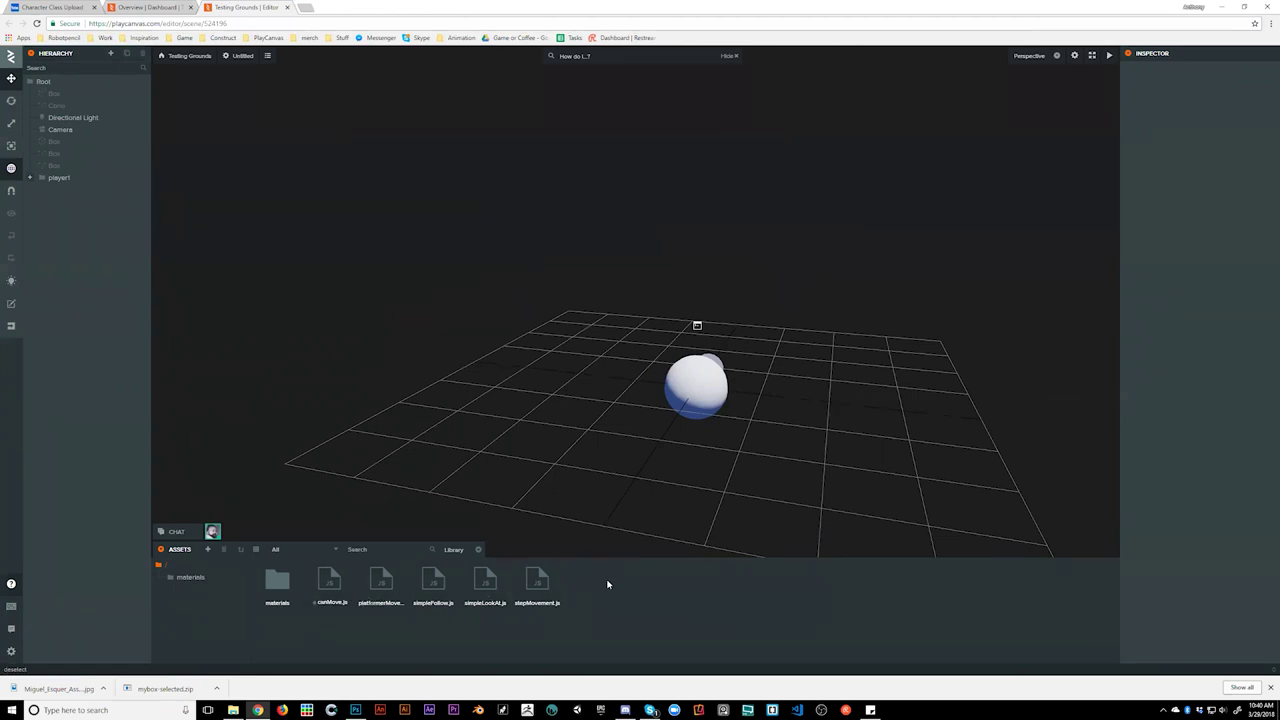
drag(601, 267, 631, 300)
key(s)
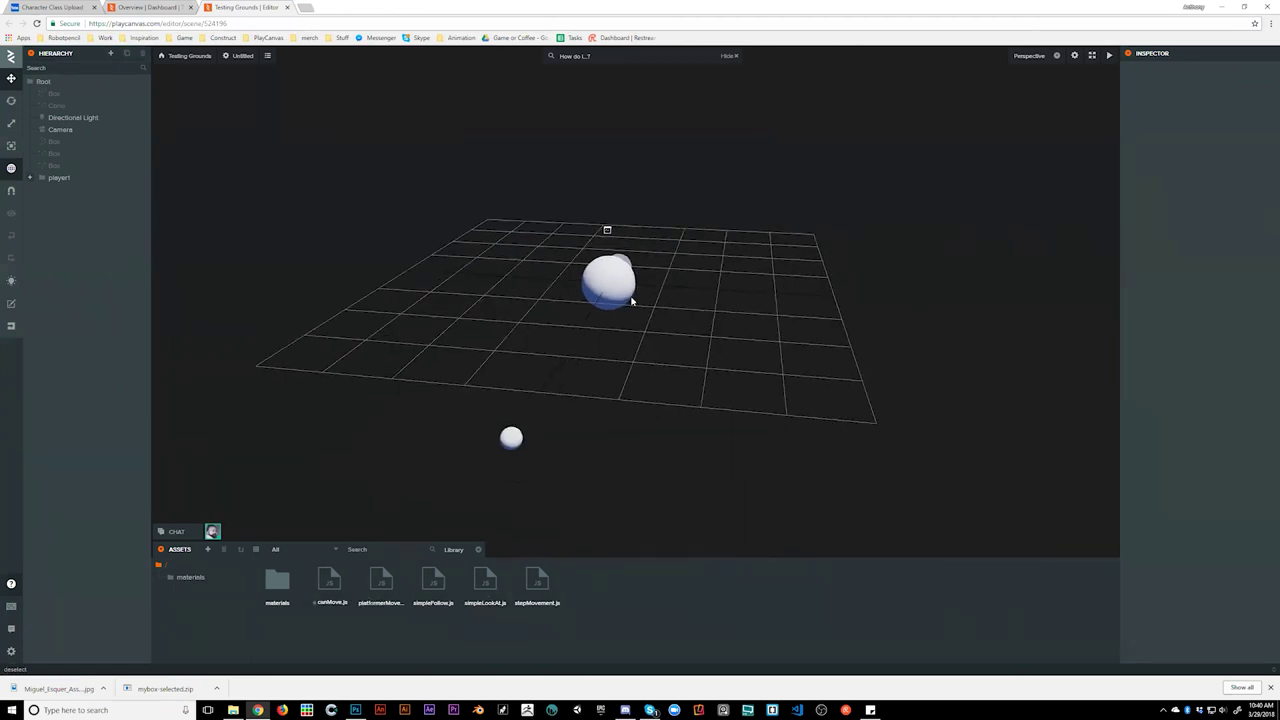
key(e)
- Add a new scene named demo to the Testing Grounds project
click(229, 56)
click(266, 56)
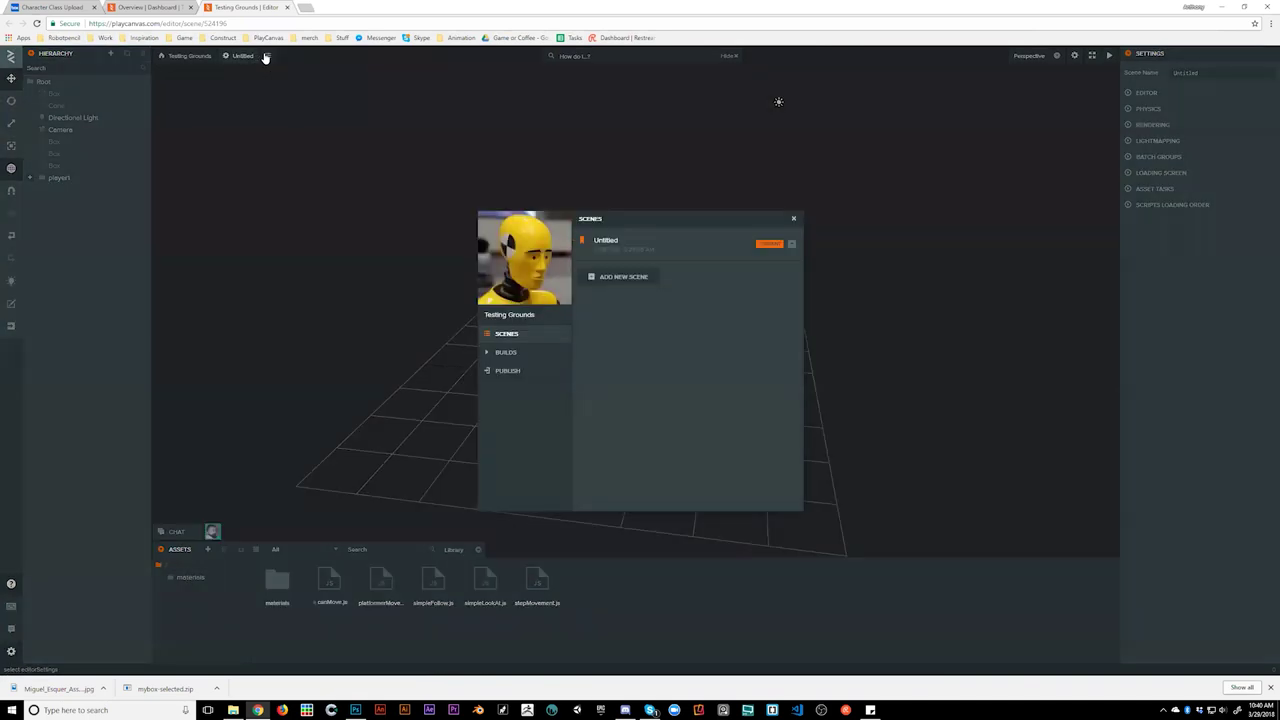
click(632, 279)
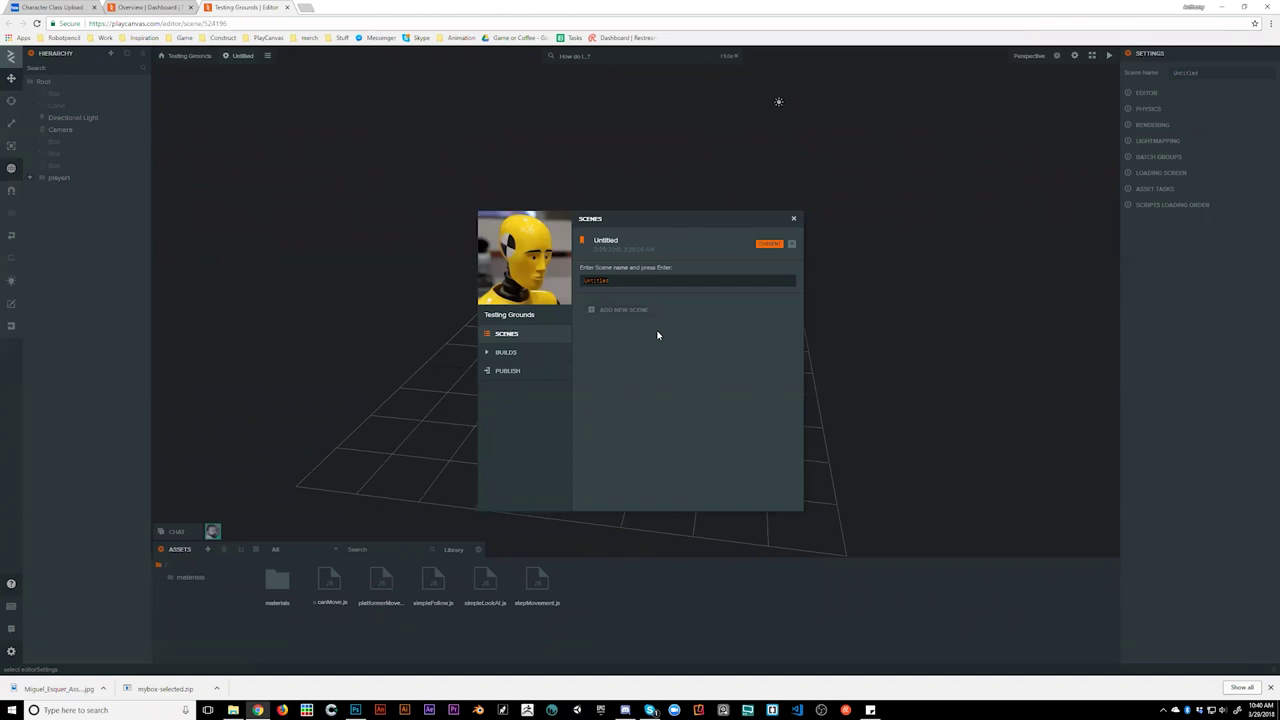
text(demo)
key(Return)
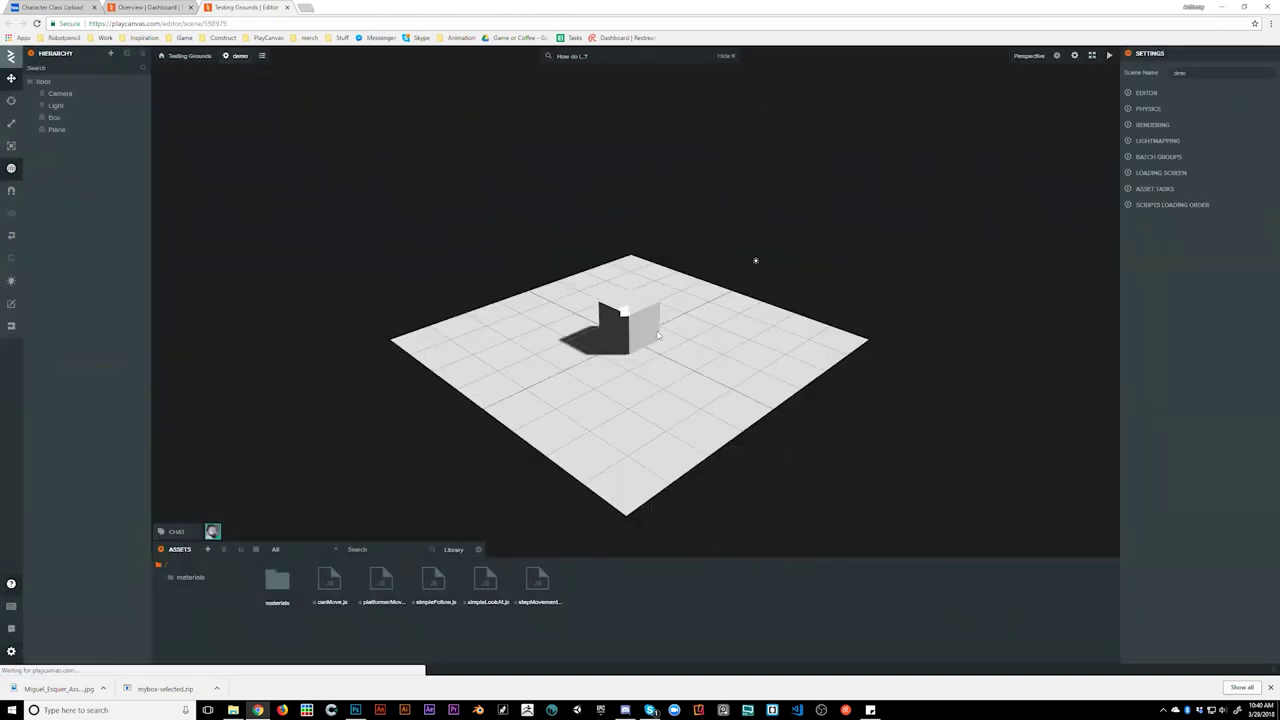
- Launch the demo scene to preview its box and plane, and return to the editor
drag(657, 335, 689, 389)
click(1107, 56)
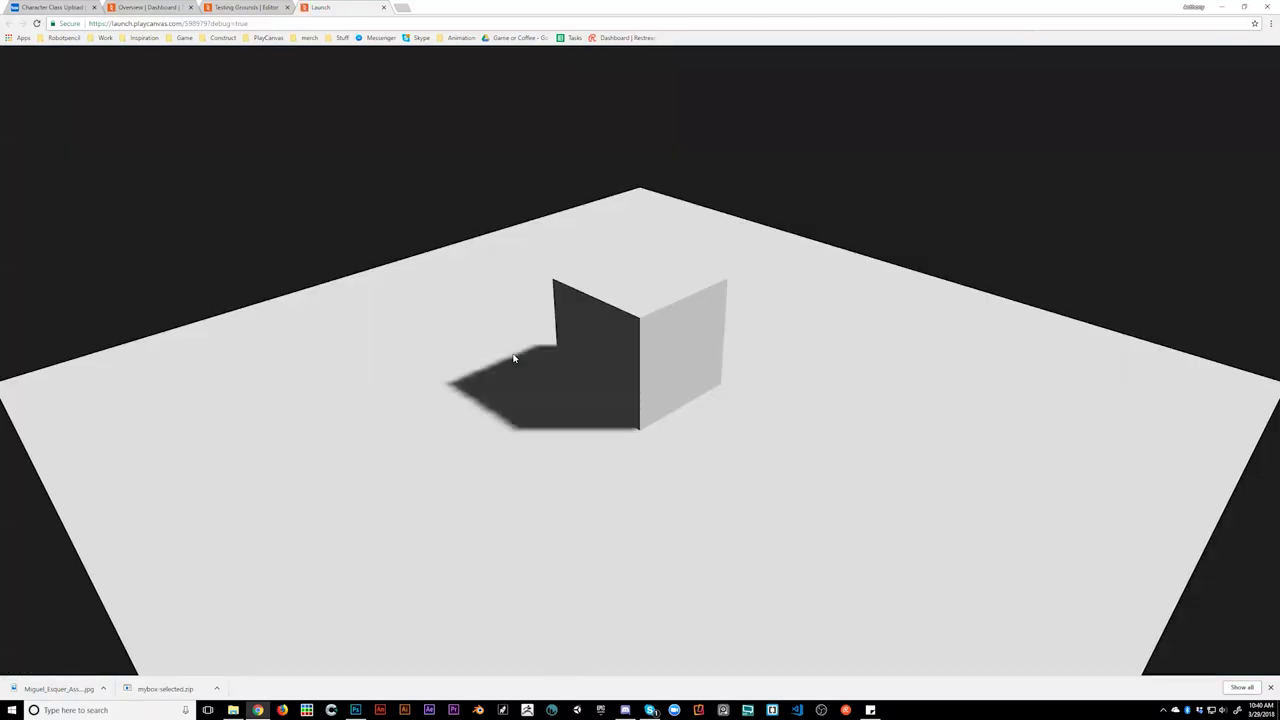
click(229, 8)
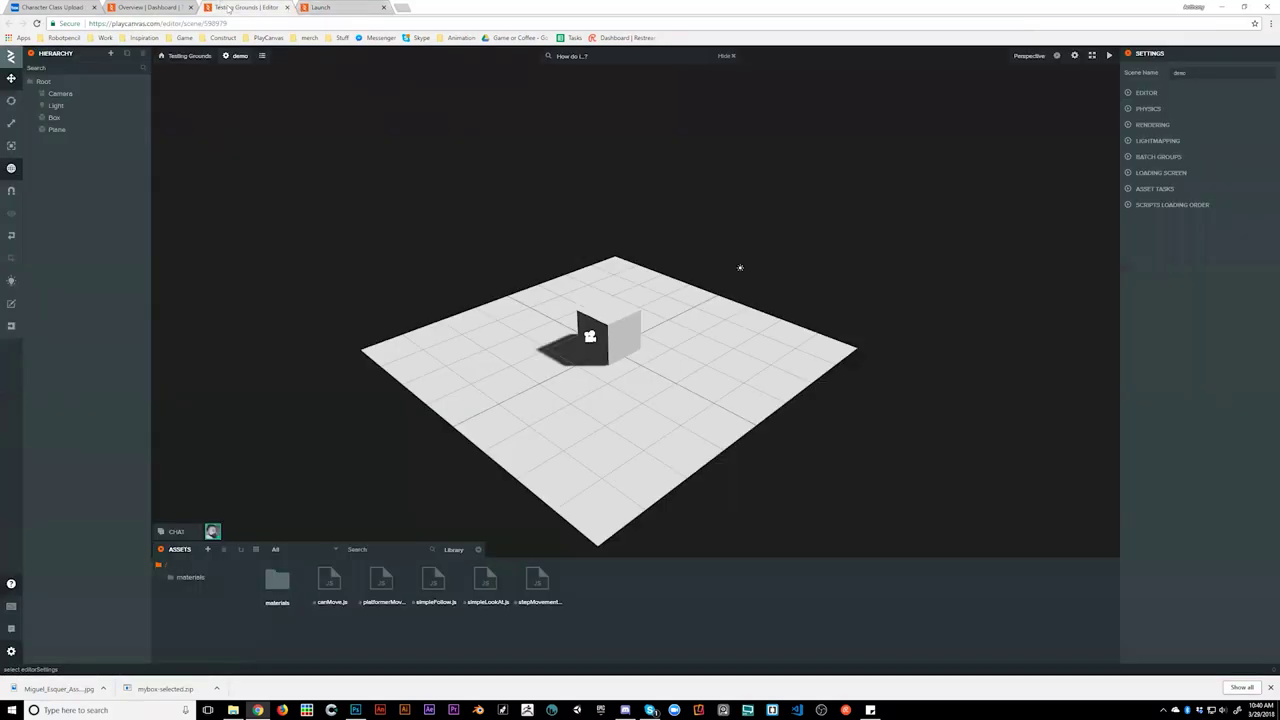
- Add a second box entity and place it directly under Root in the hierarchy
click(622, 322)
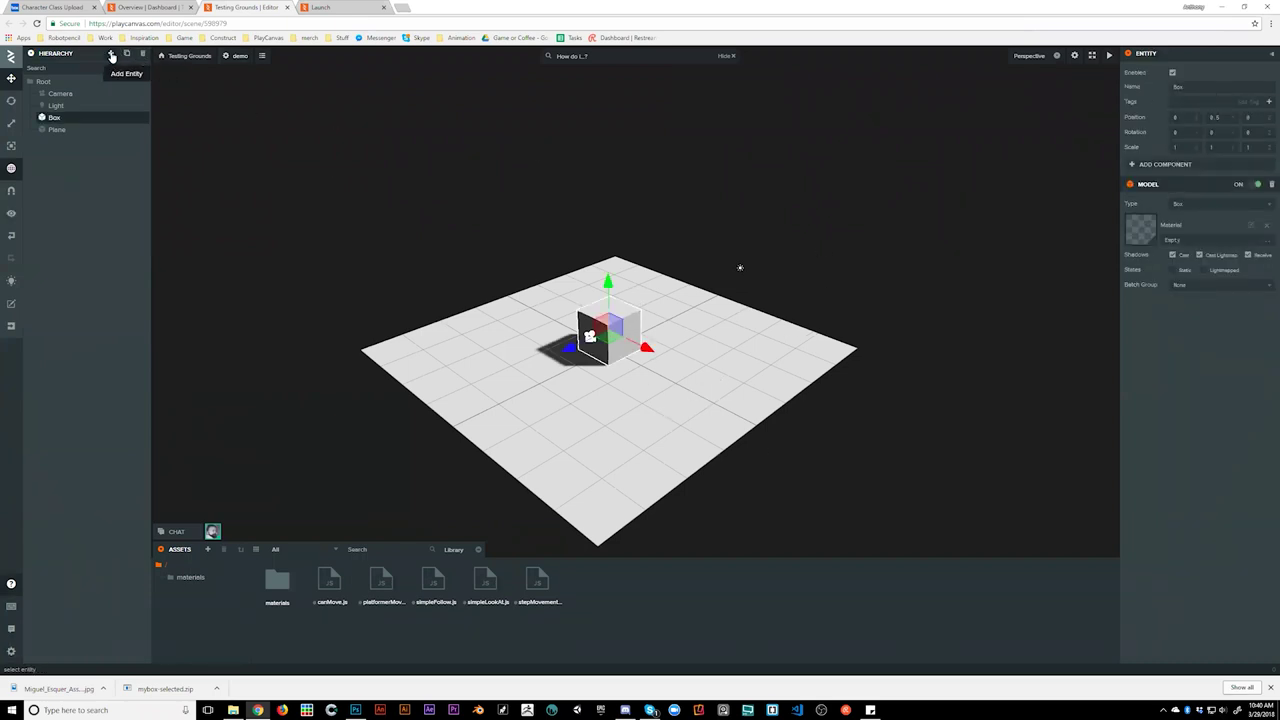
click(111, 55)
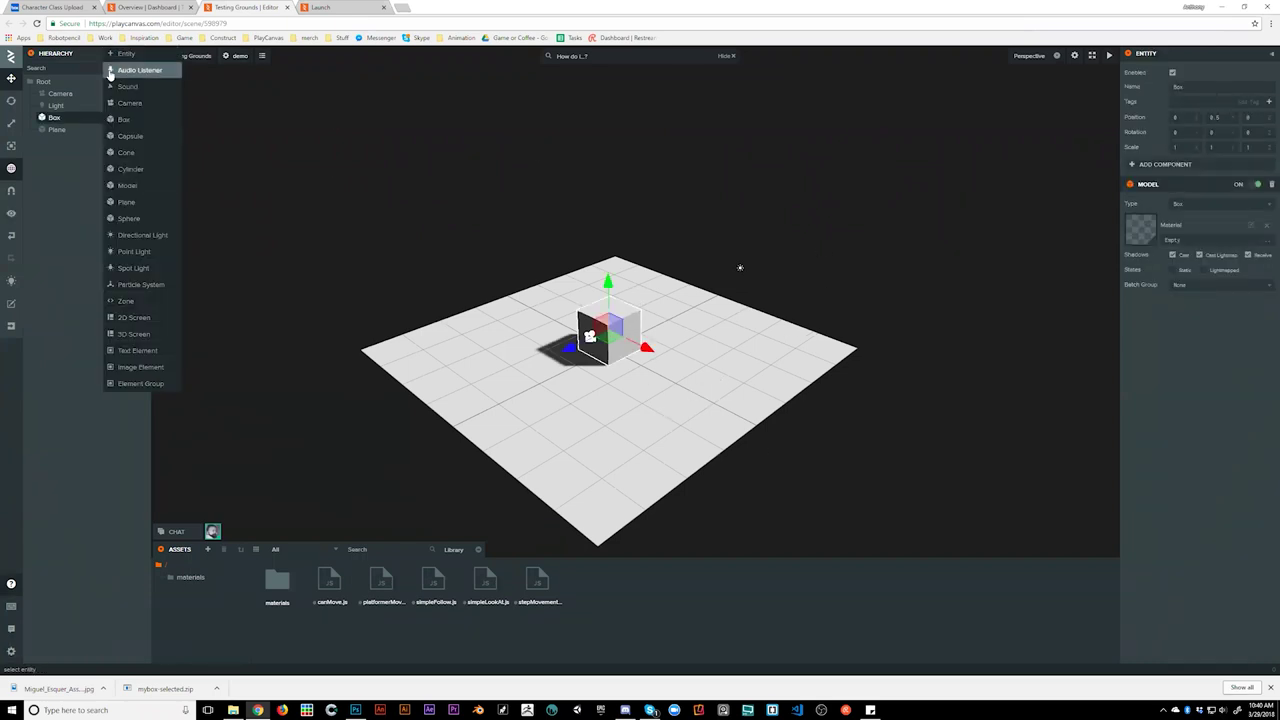
click(150, 120)
drag(81, 134, 60, 112)
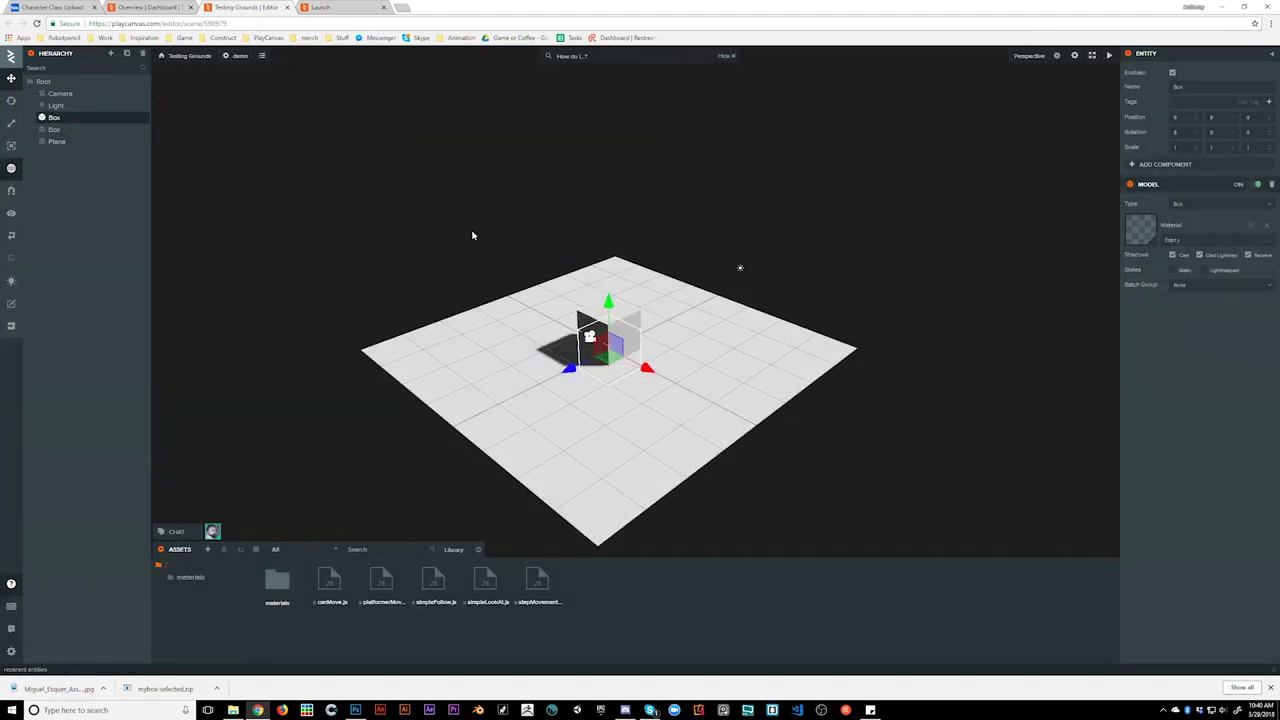
- Raise the new box above the original one and tilt it about -45 degrees around X
drag(600, 296, 684, 258)
key(2)
key(3)
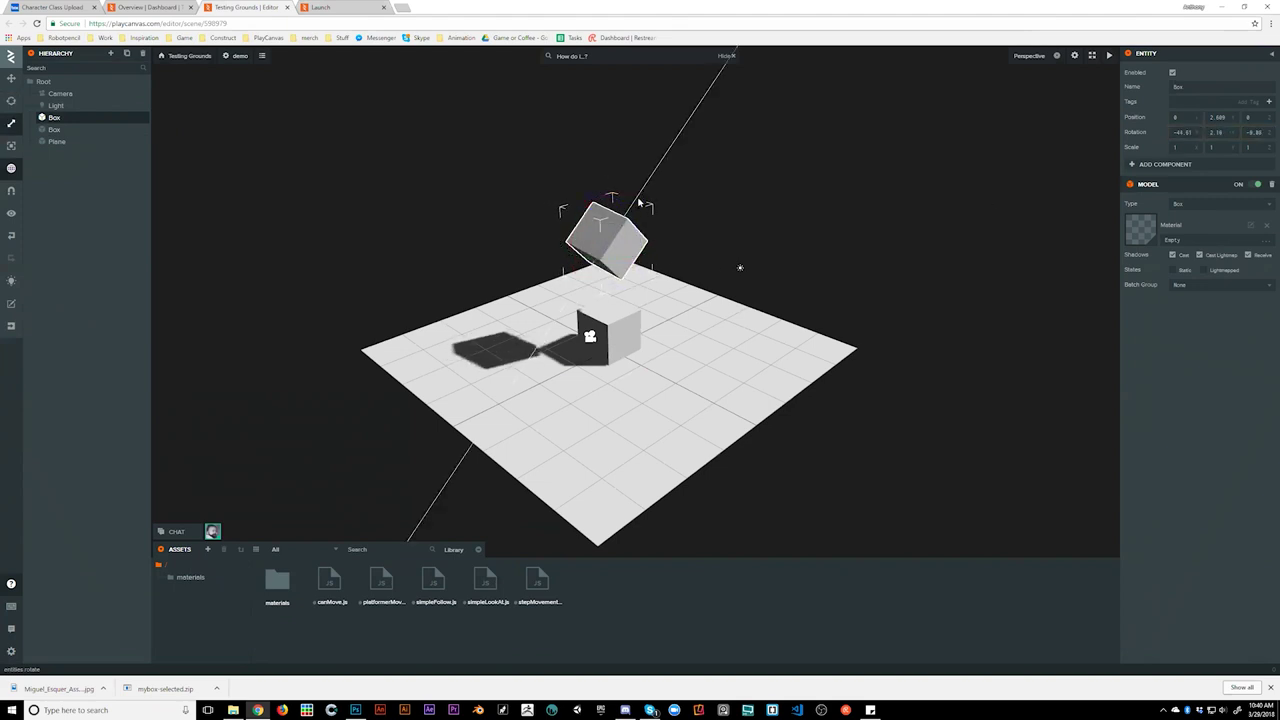
- Scale the tilted box into a tall, thin slab about 0.1 thick along X, and delete it
drag(638, 199, 665, 170)
drag(645, 262, 533, 242)
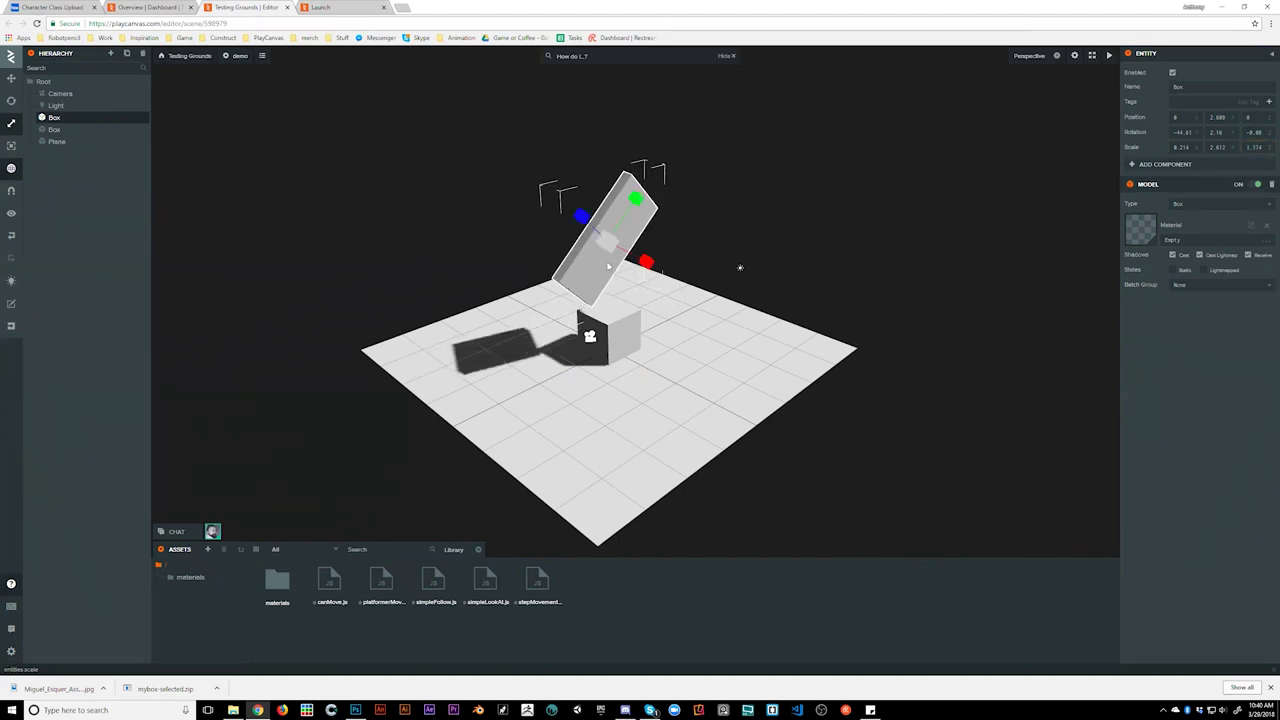
drag(652, 268, 627, 261)
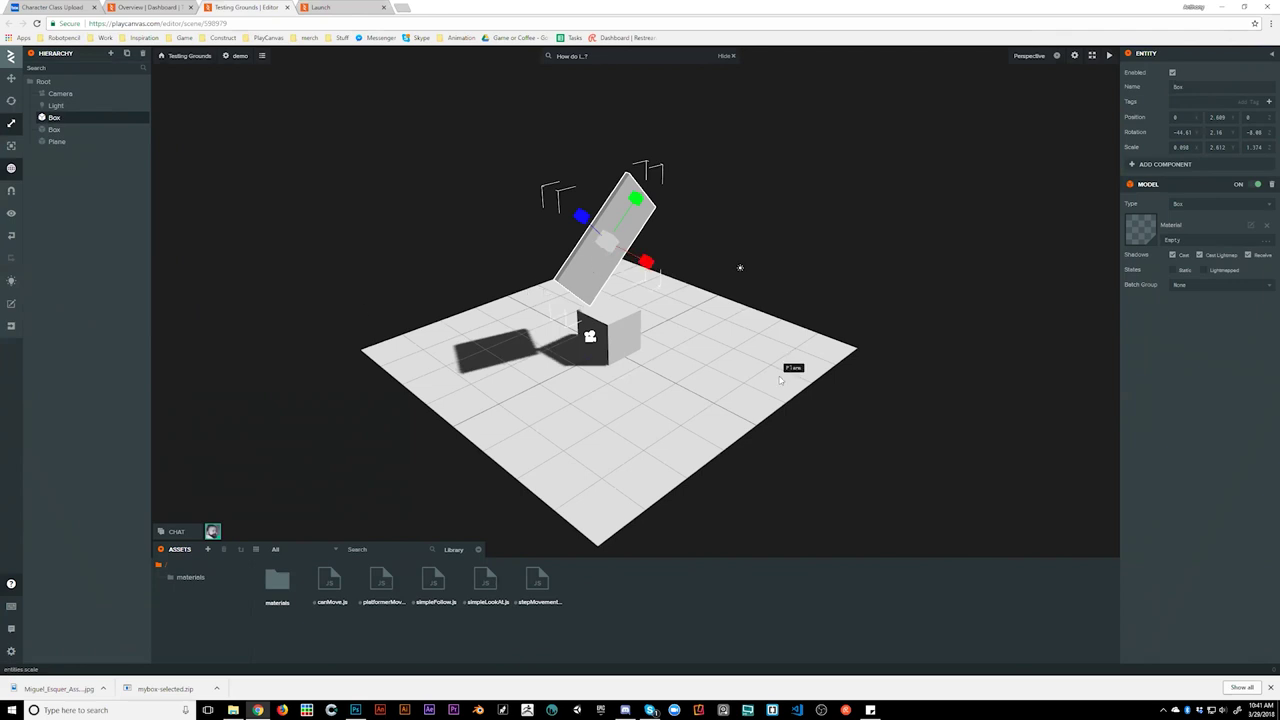
key(Delete)
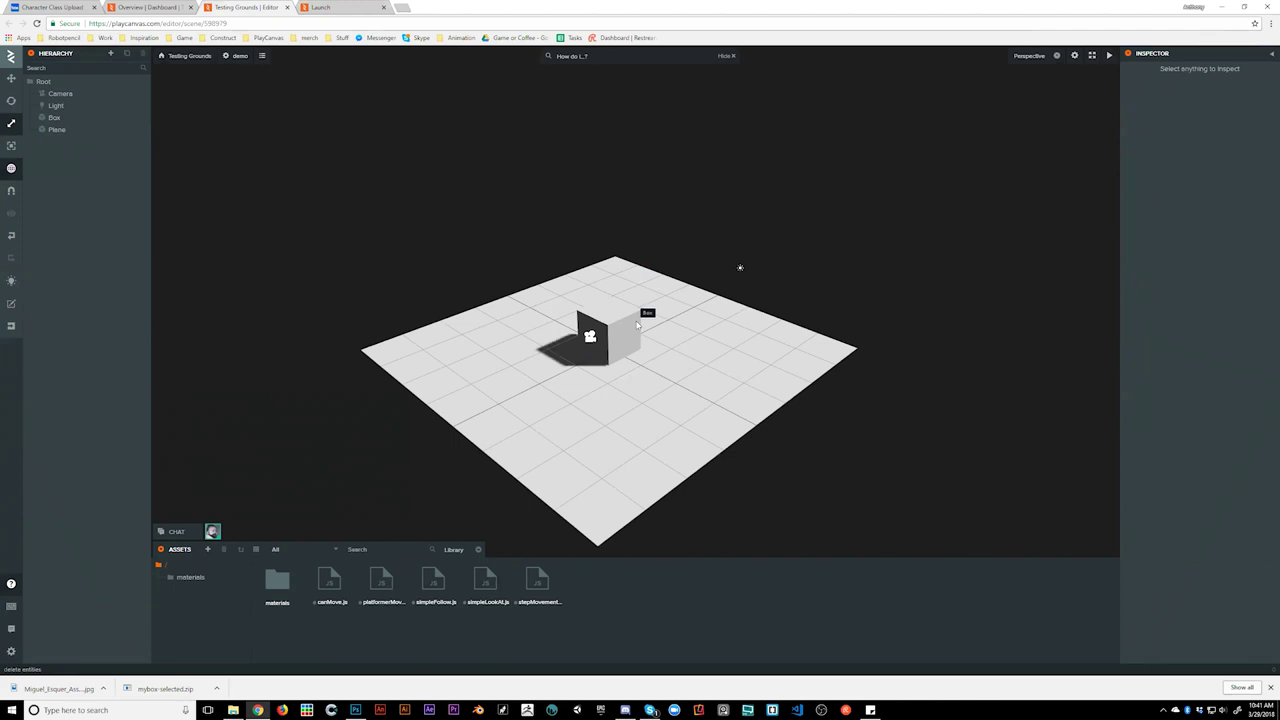
- Select the original box on the plane and try starting a new script asset
click(637, 326)
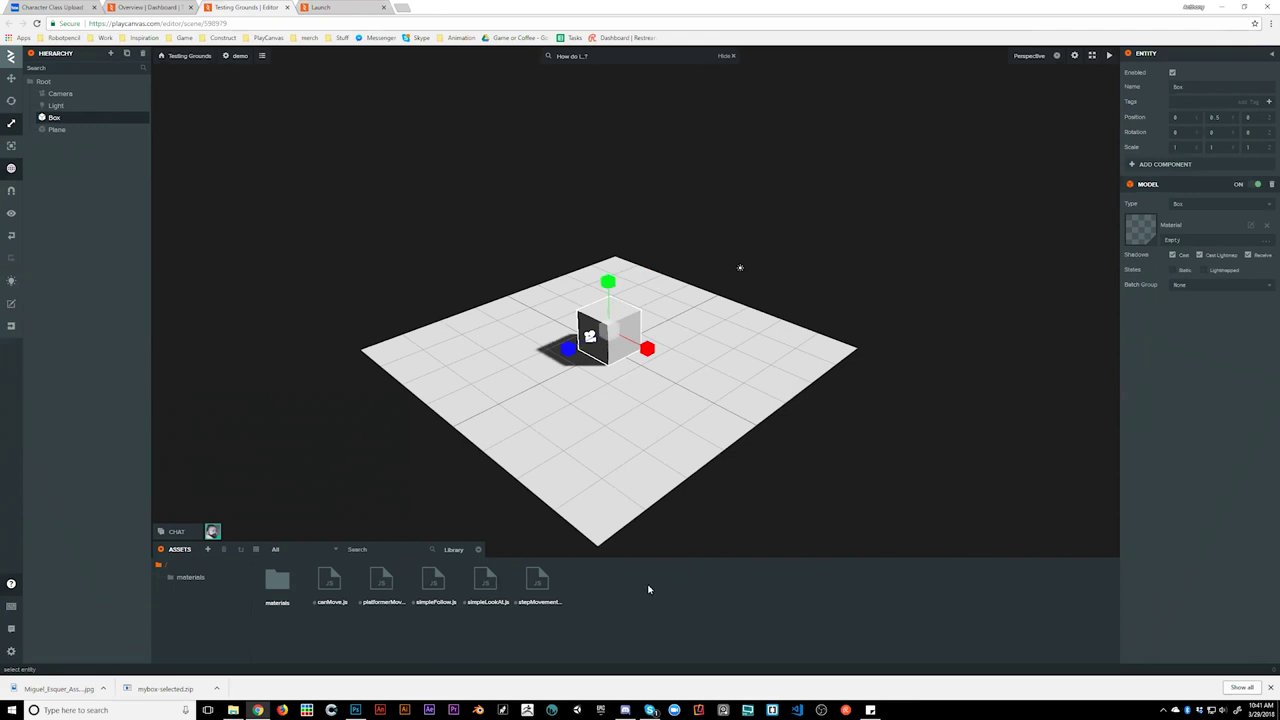
right_click(610, 598)
mouse_move(643, 602)
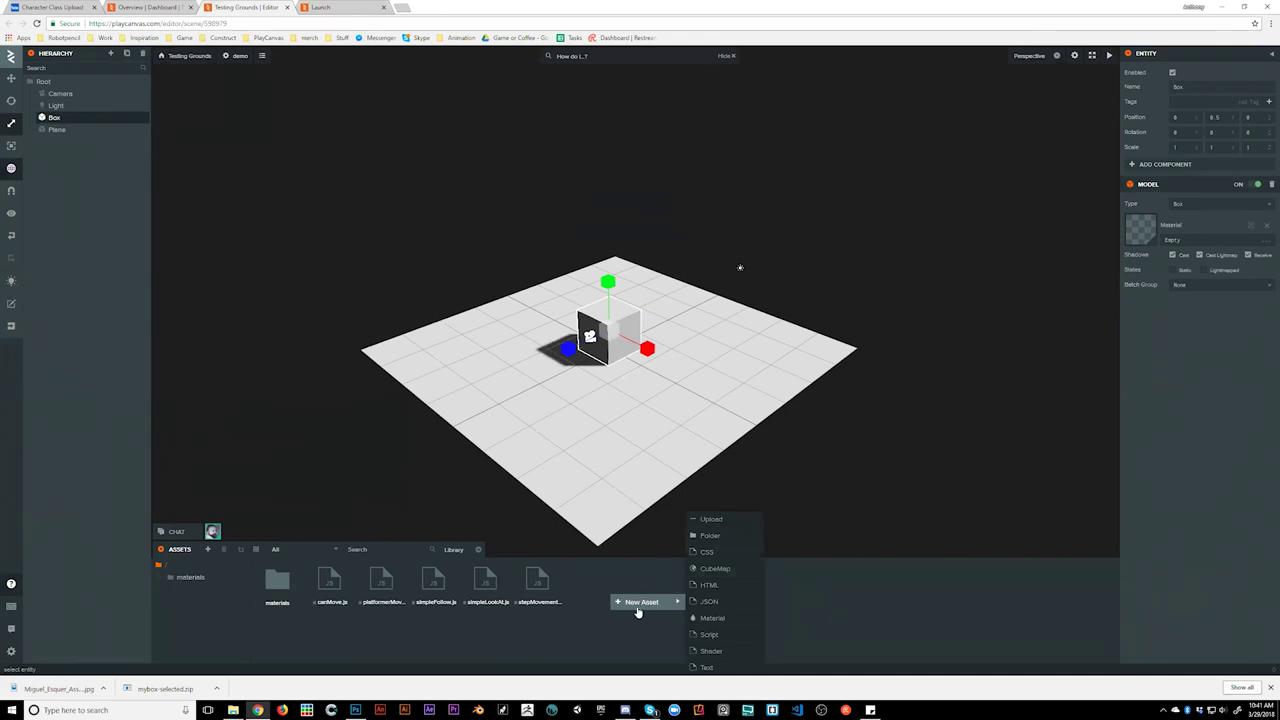
click(709, 635)
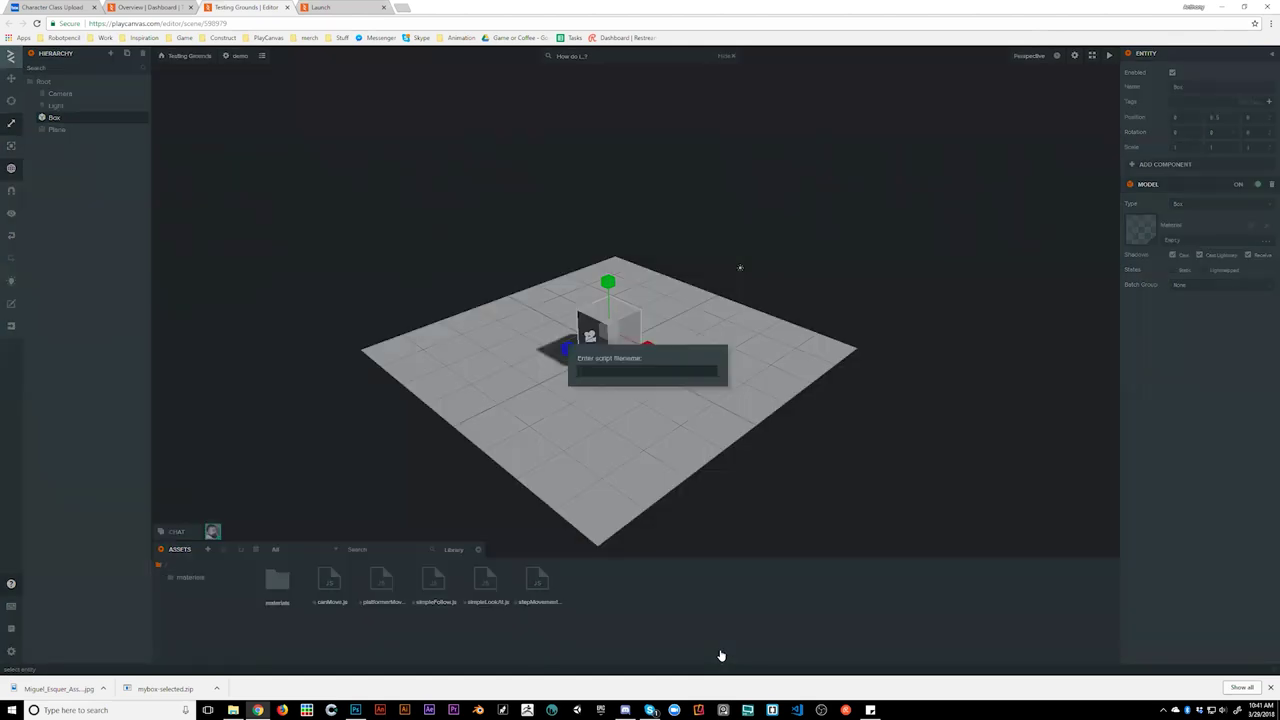
click(915, 490)
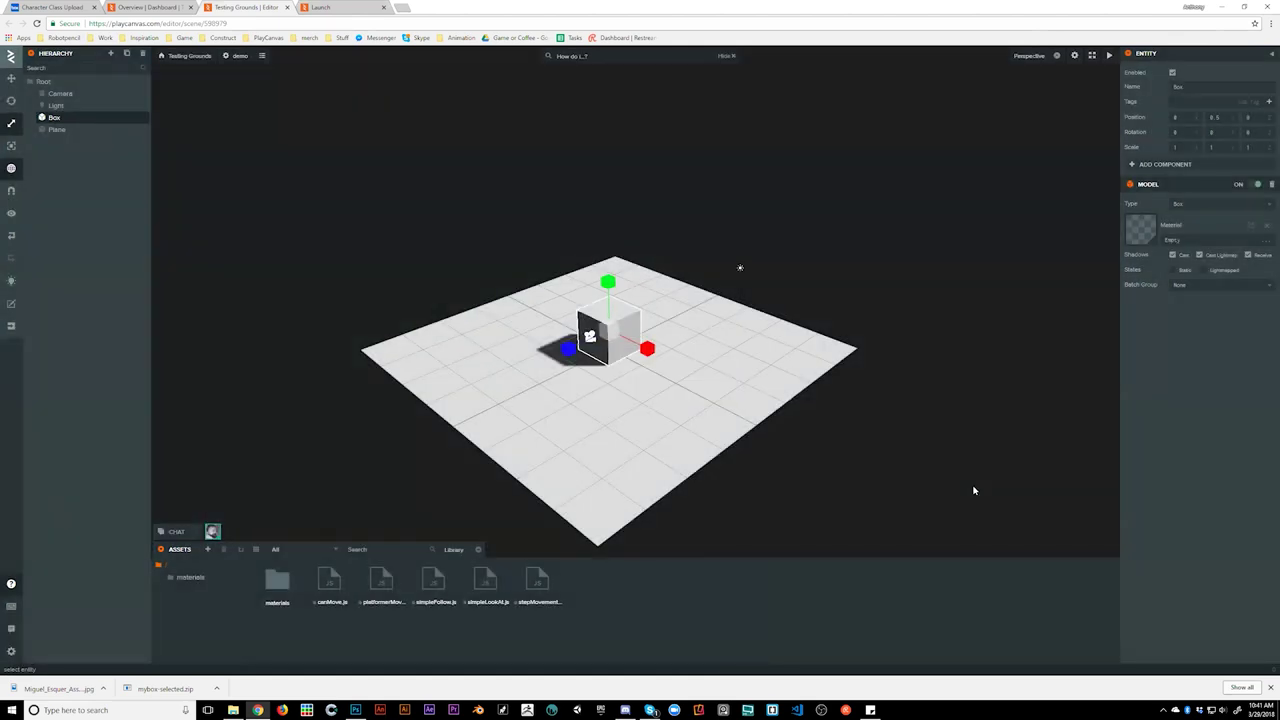
- Add a Script component to the selected box
click(1190, 164)
click(1198, 340)
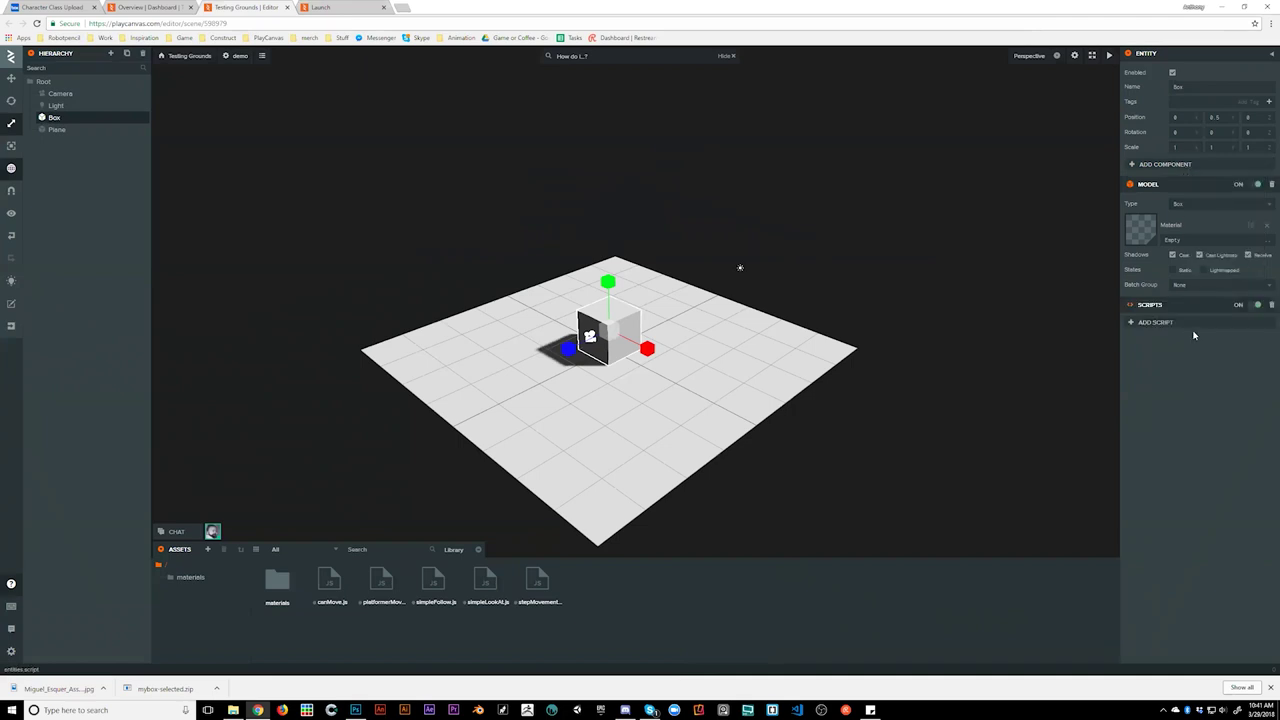
click(1140, 322)
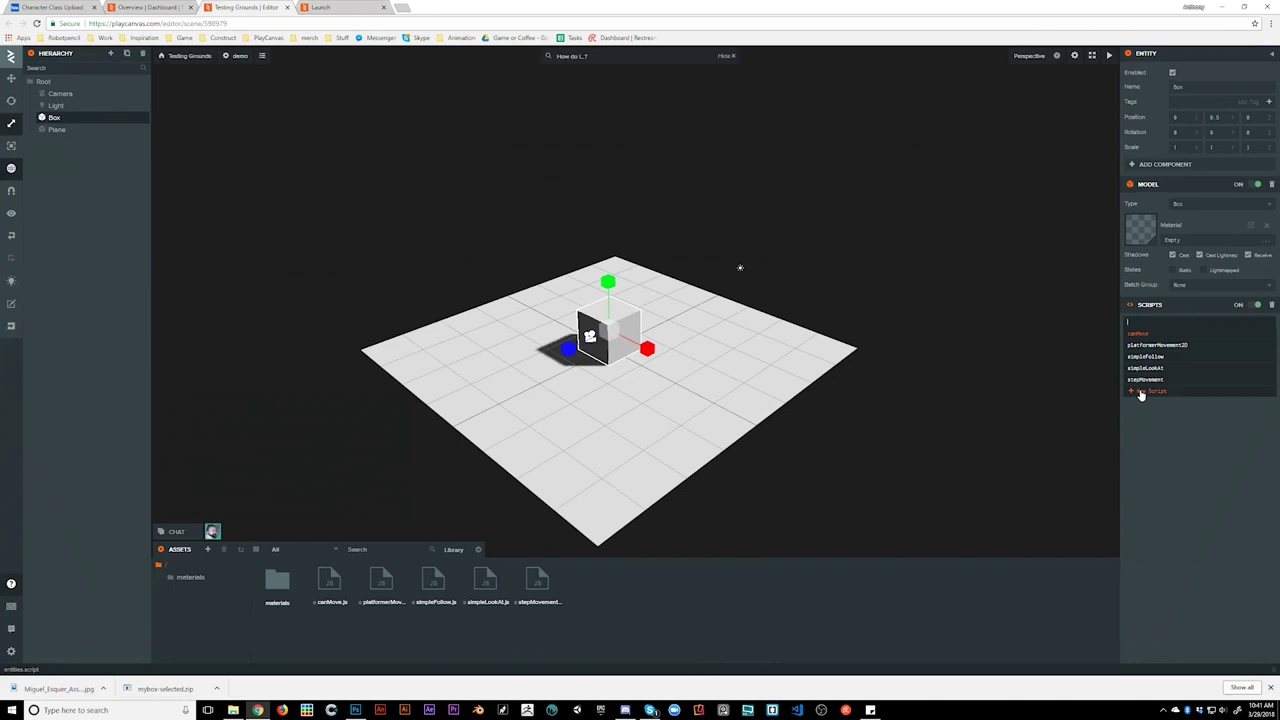
click(1140, 393)
click(910, 310)
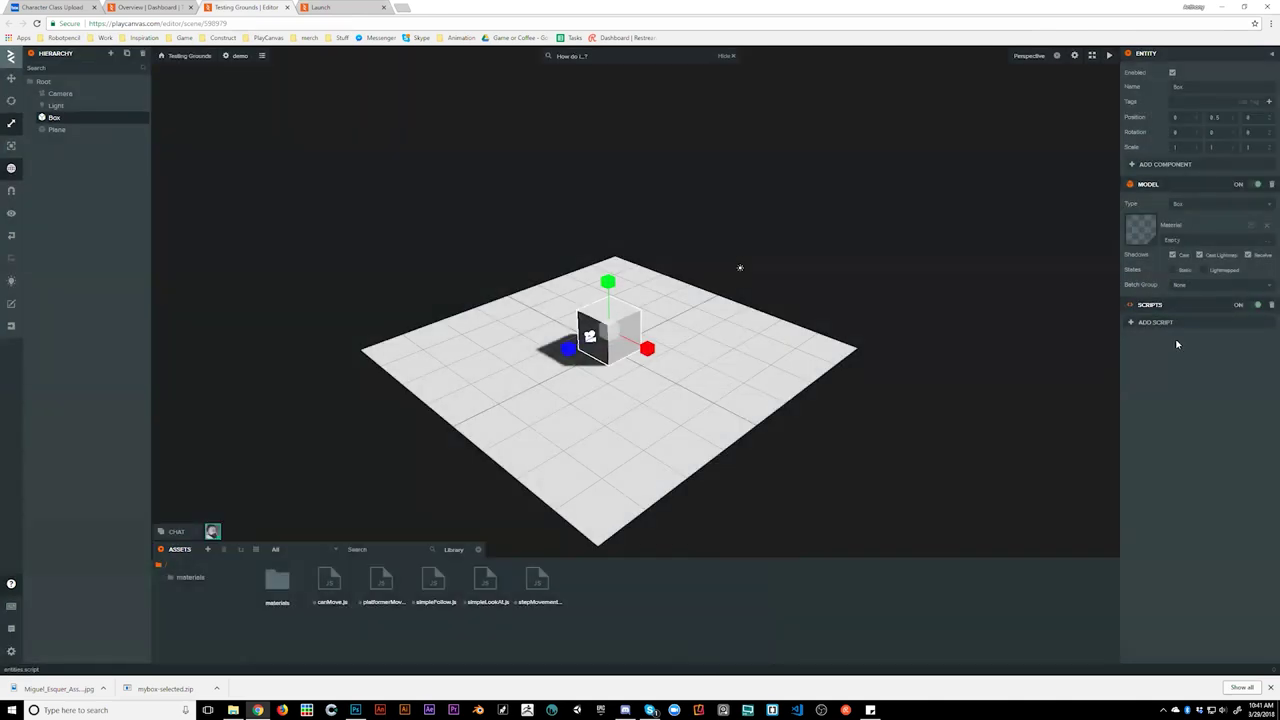
click(11, 304)
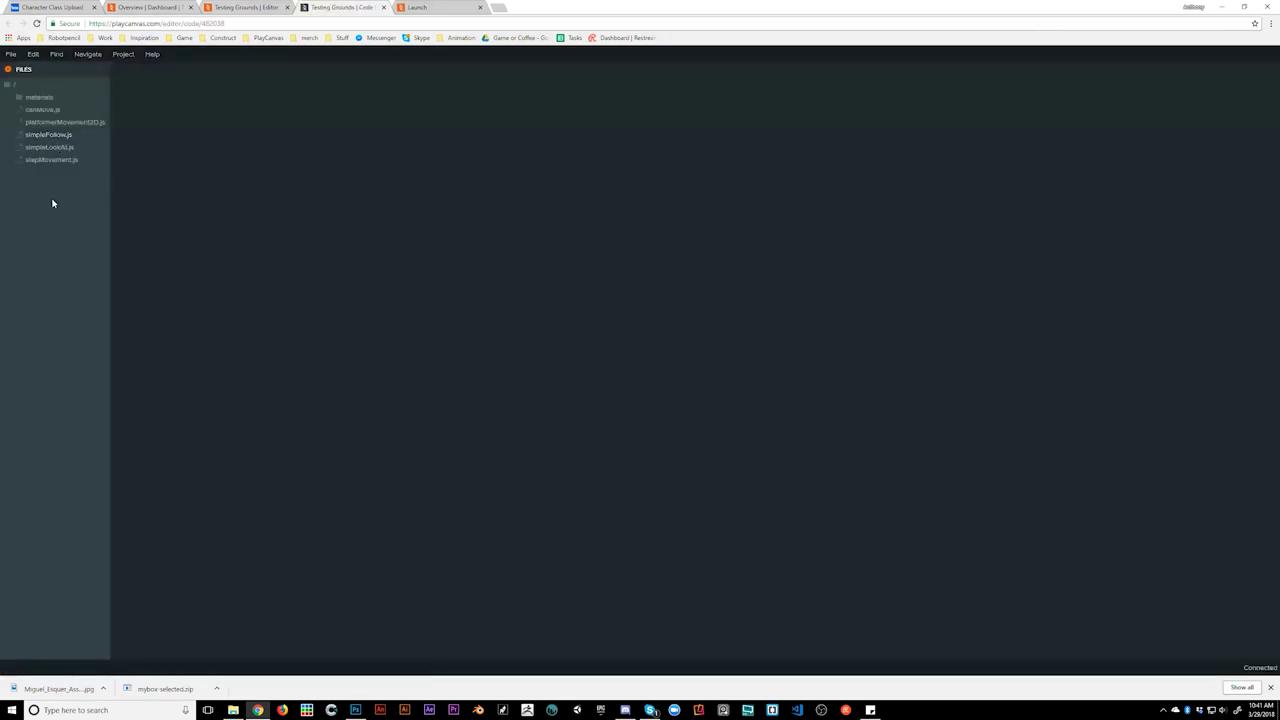
mouse_move(23, 69)
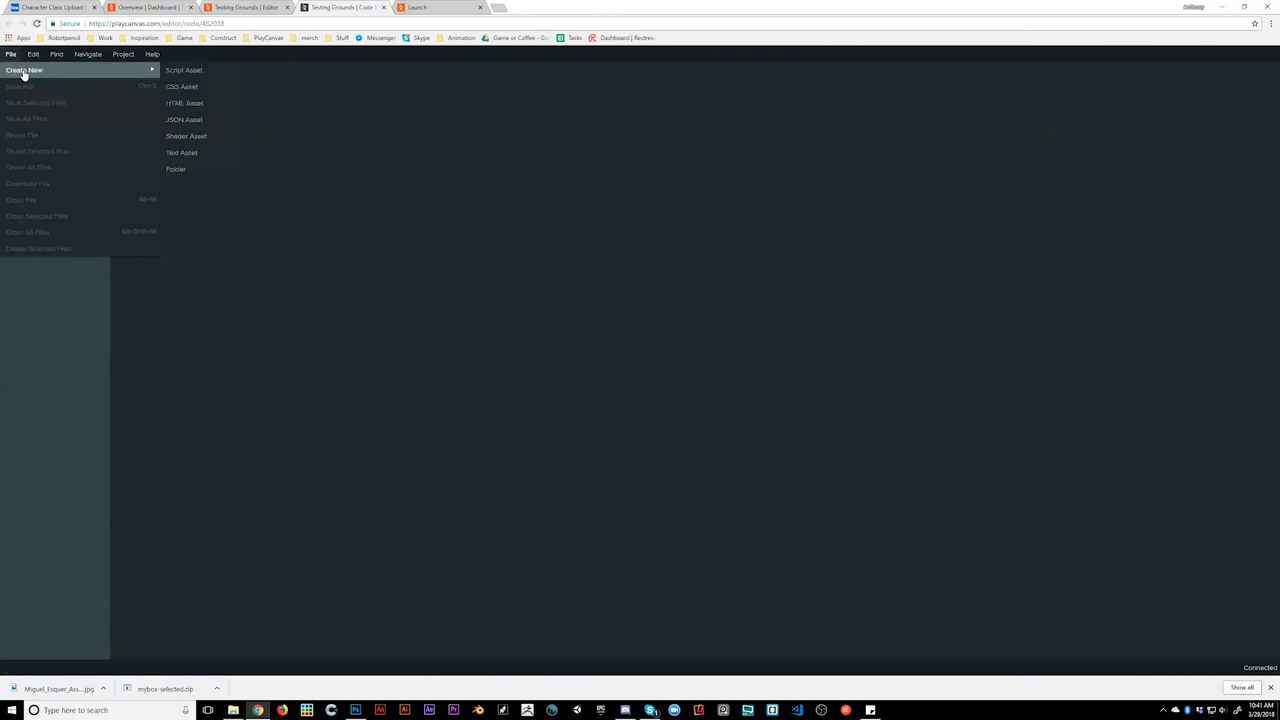
click(195, 71)
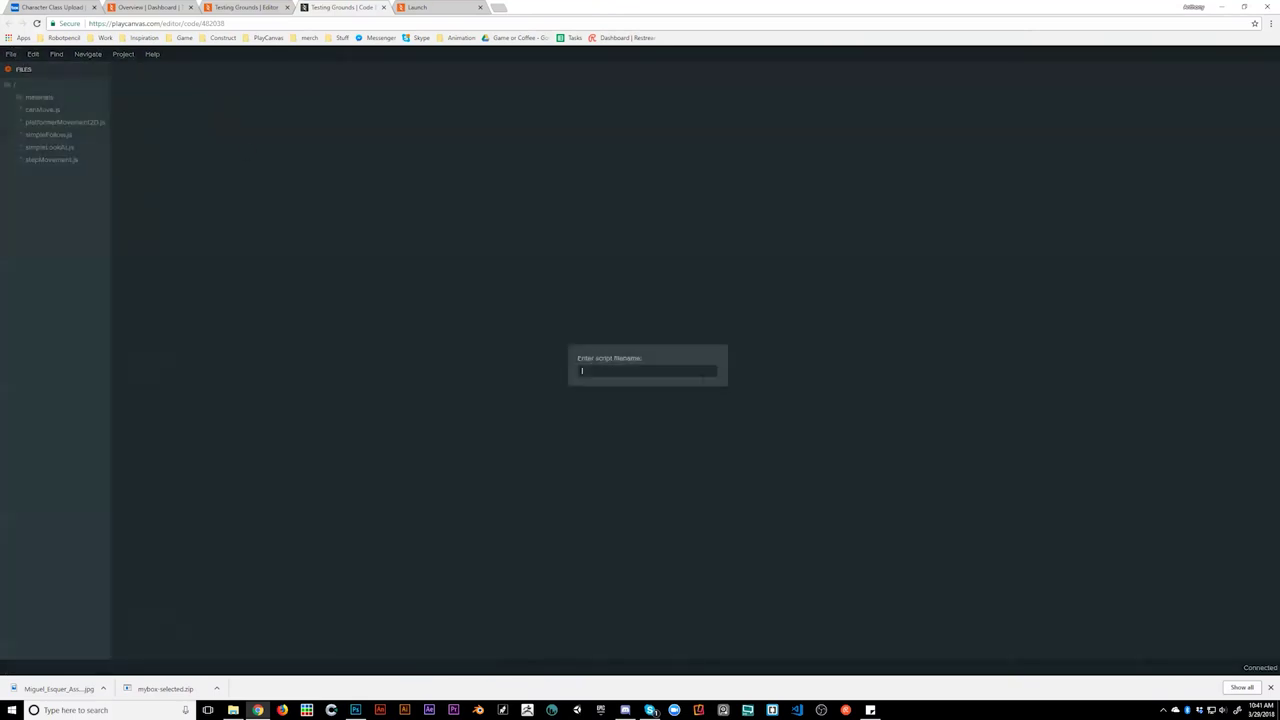
click(739, 429)
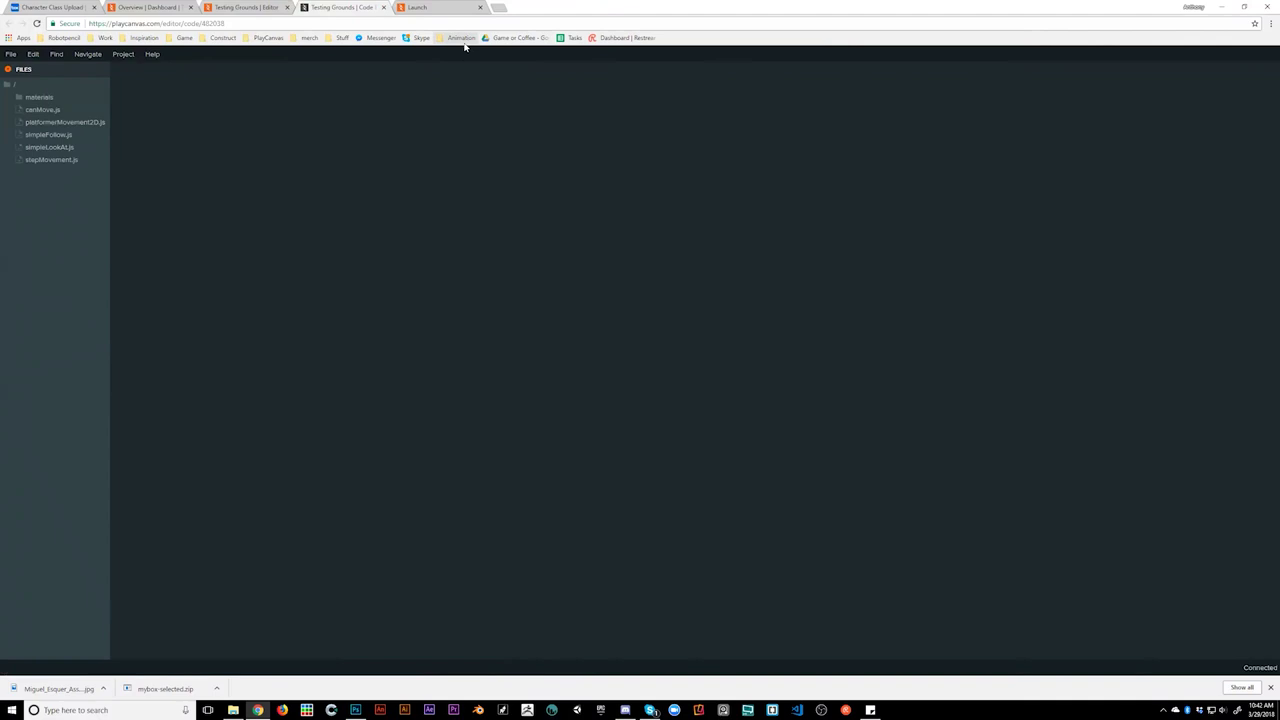
click(384, 7)
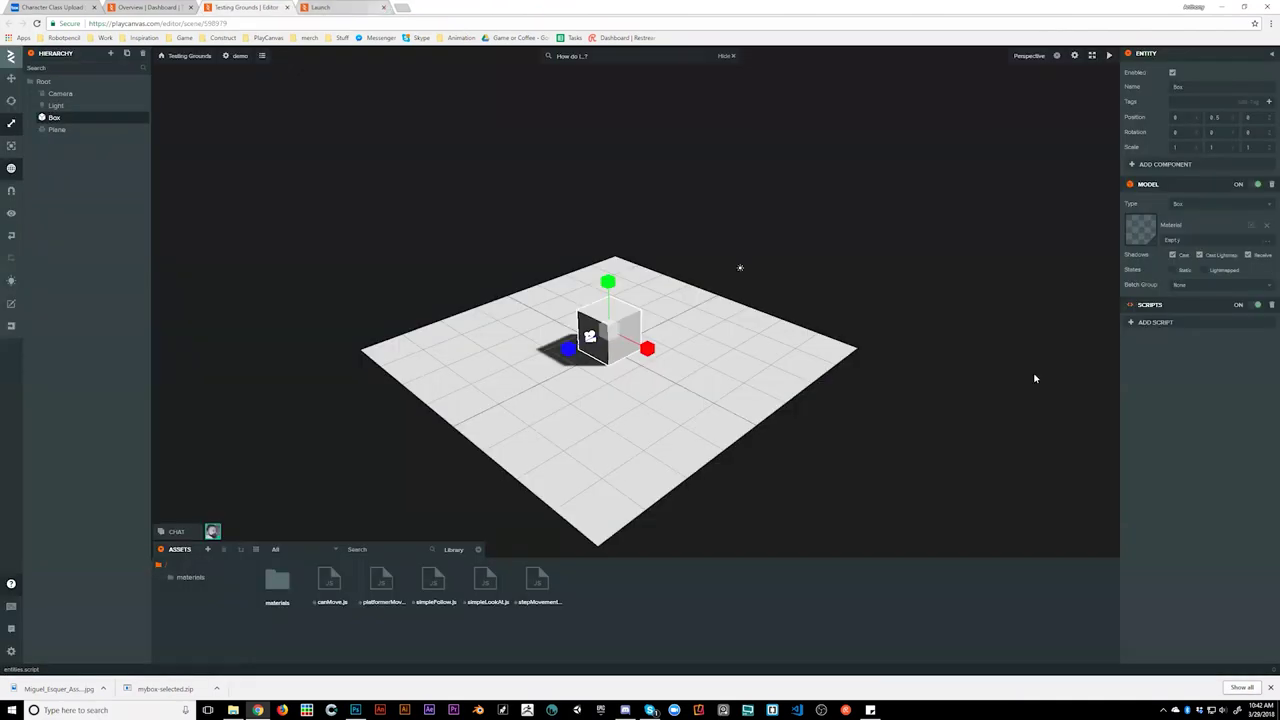
- Create a new script named moveCube on the box's Script component and open it in the code editor
click(1206, 319)
click(1162, 323)
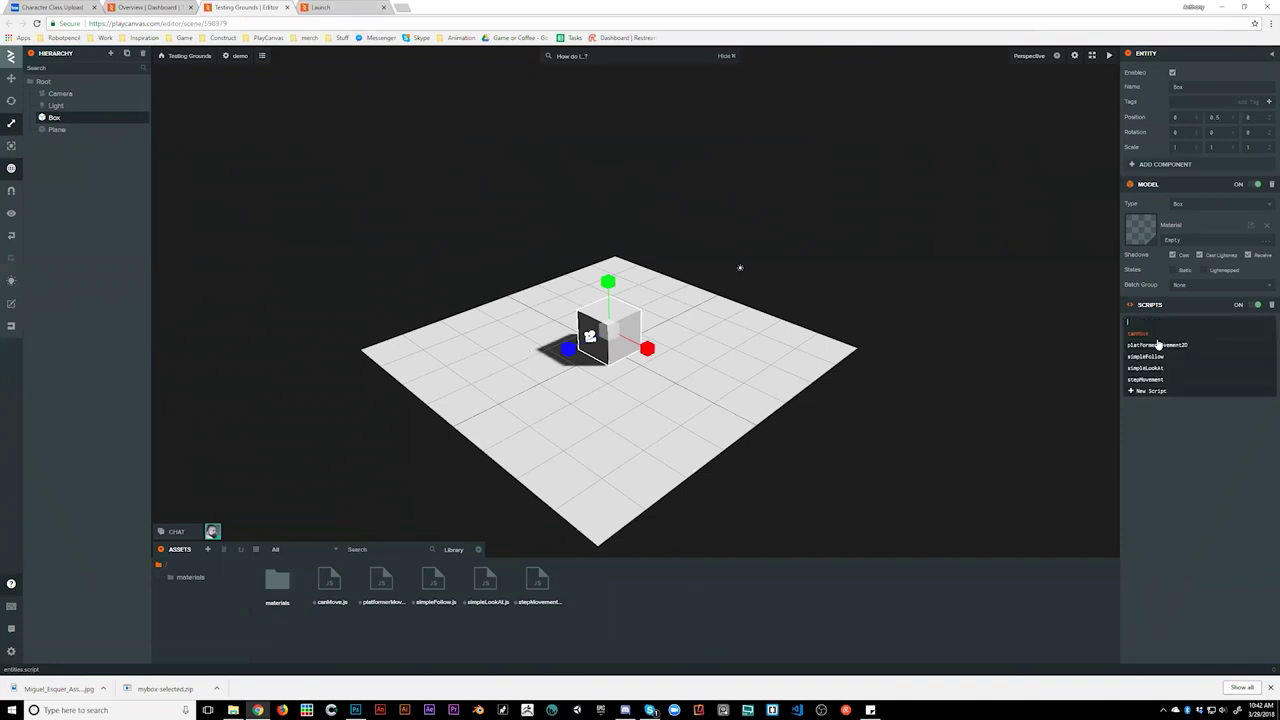
click(1148, 392)
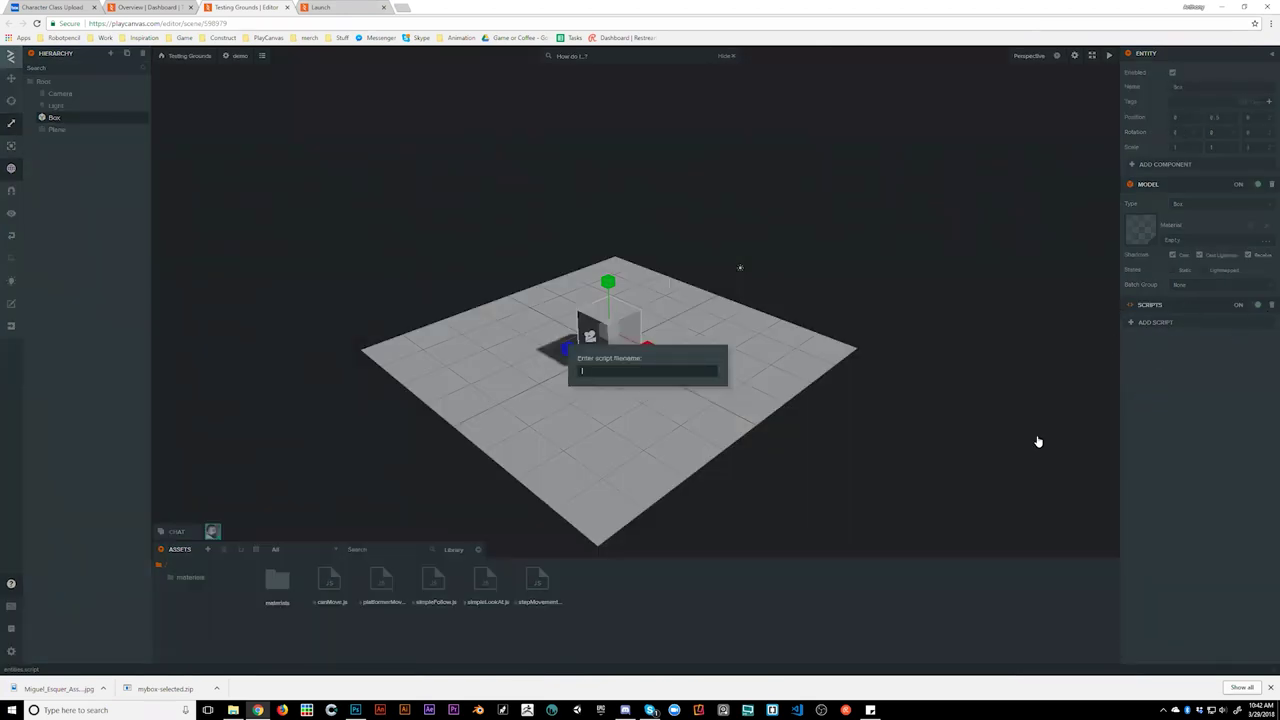
text(moveCube)
key(Return)
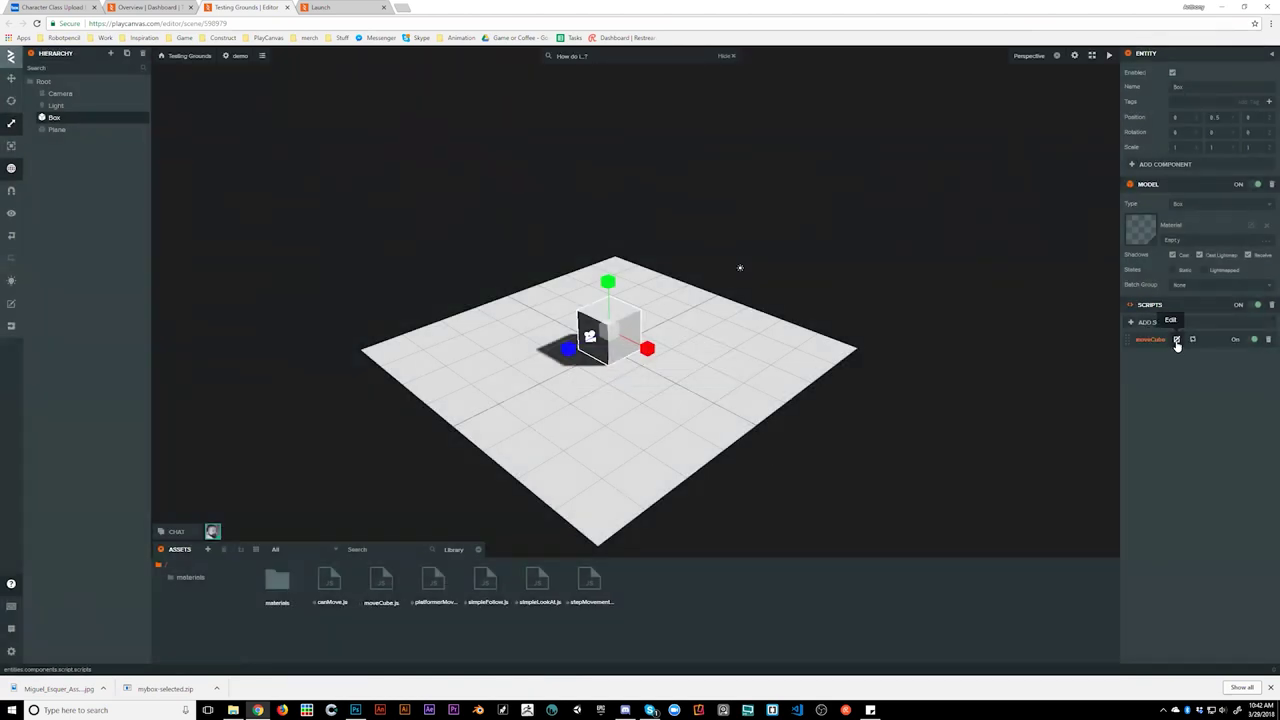
click(1177, 344)
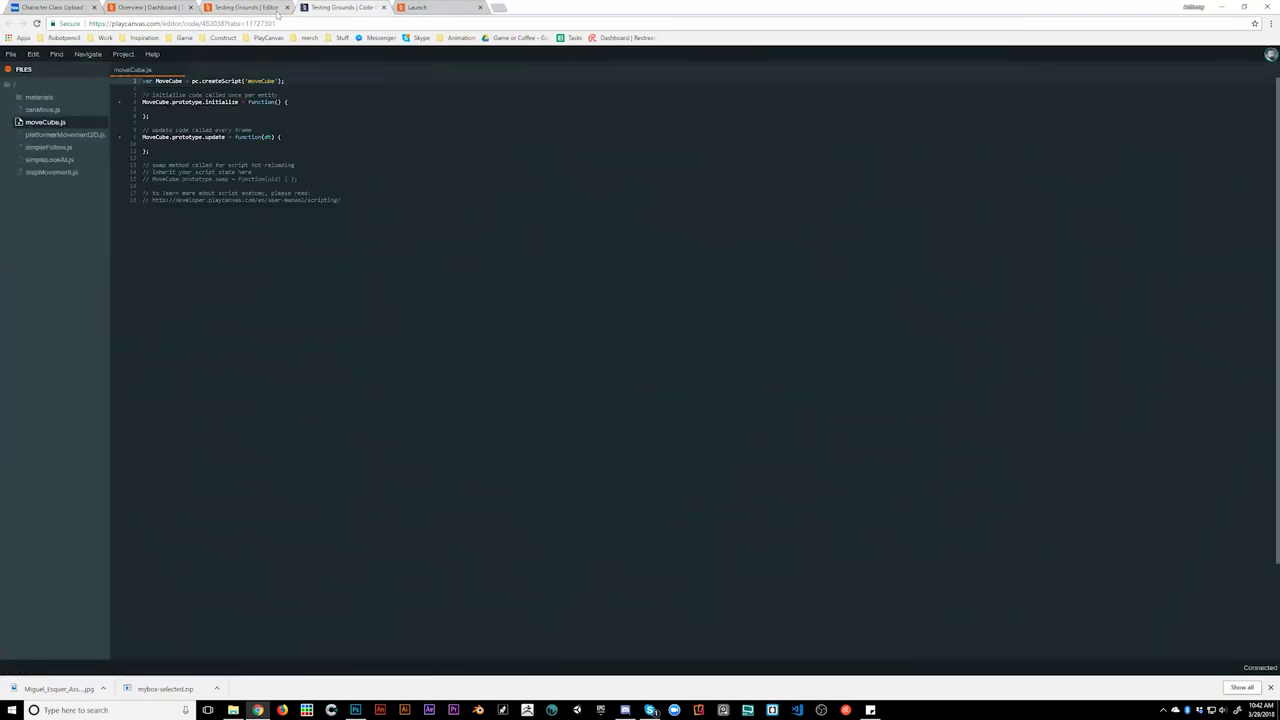
- Return to the scene editor and remove the moveCube script and the whole Script component from the box
key(ctrl+shift+Tab)
click(1268, 341)
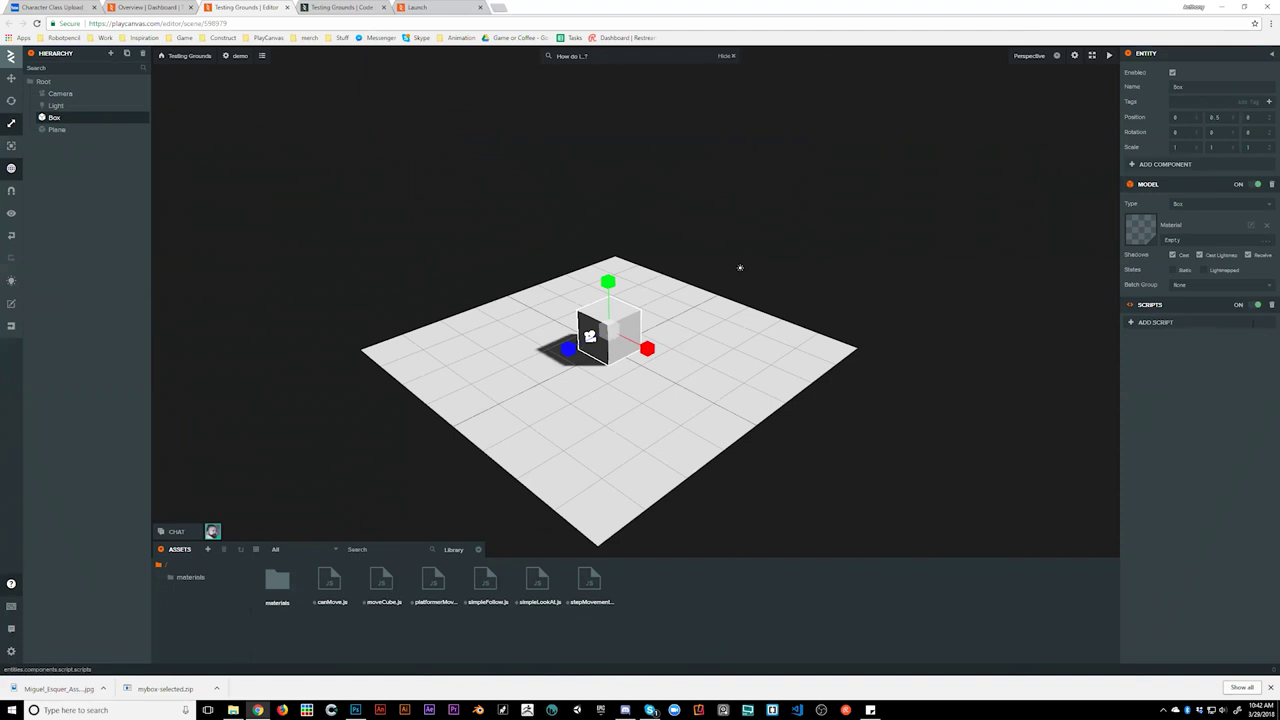
click(1271, 305)
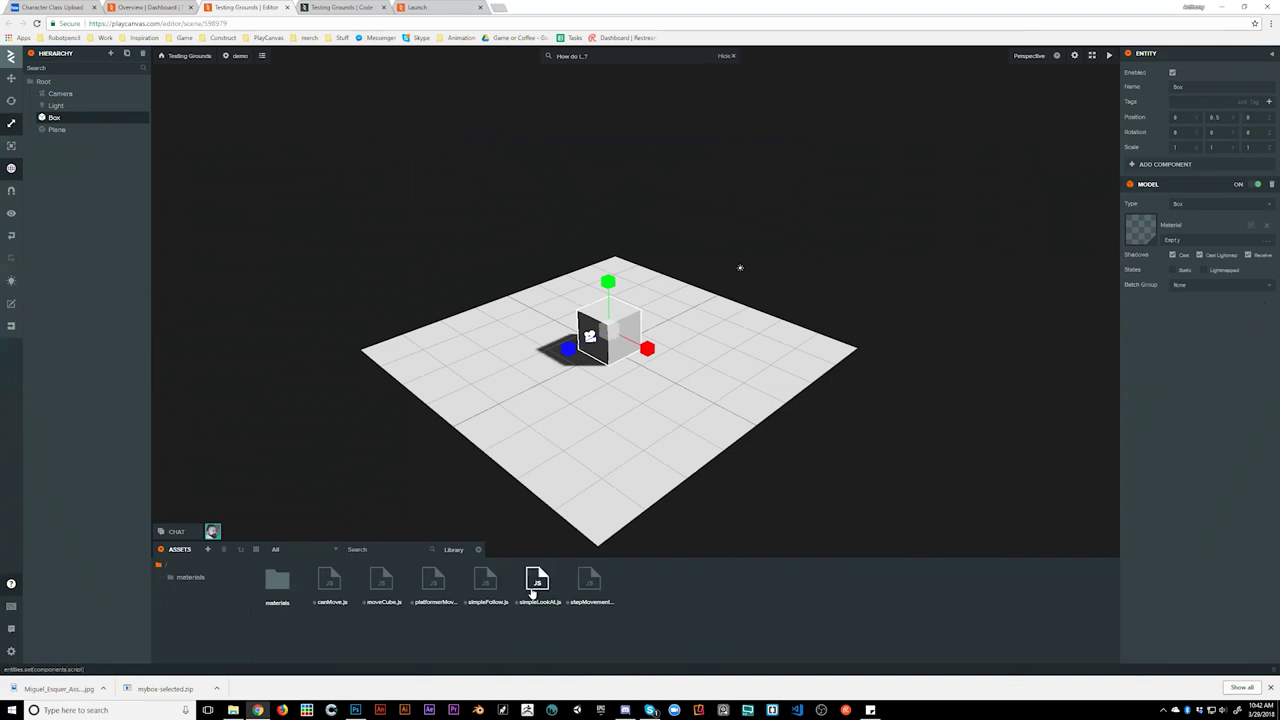
- Inspect the moveCube.js asset and look through the asset types that can be created
click(386, 590)
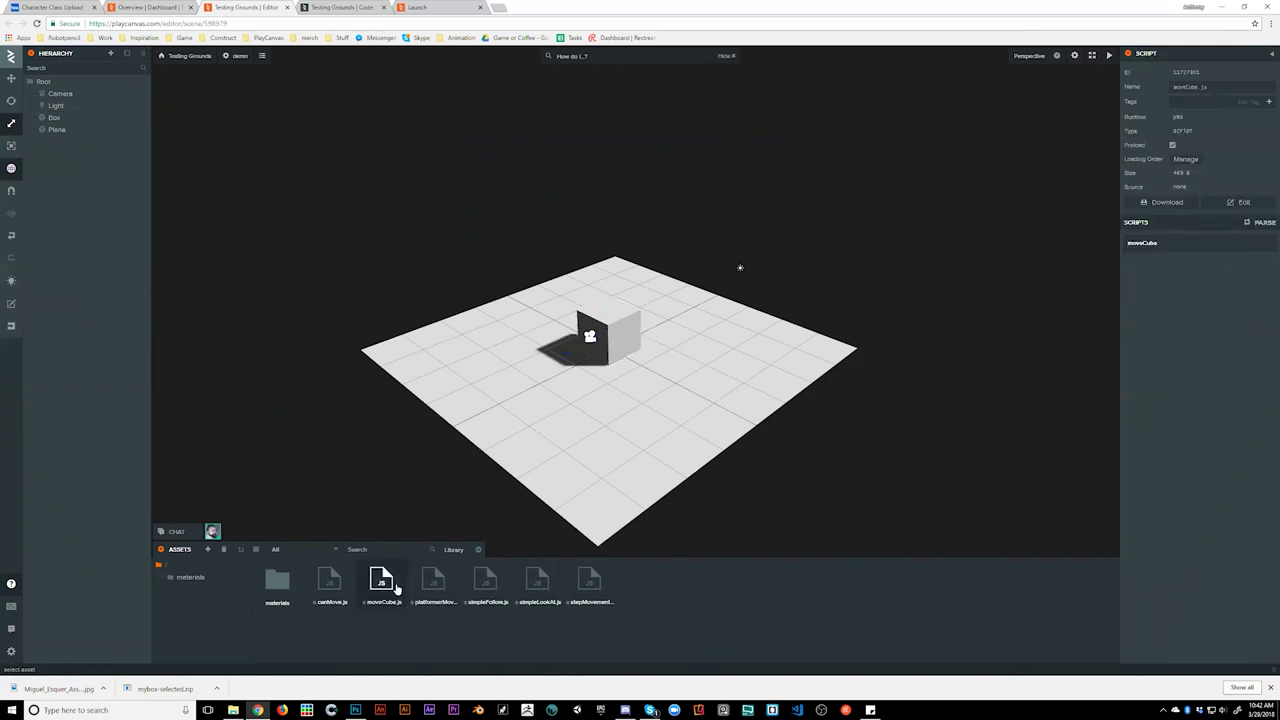
right_click(724, 590)
mouse_move(768, 596)
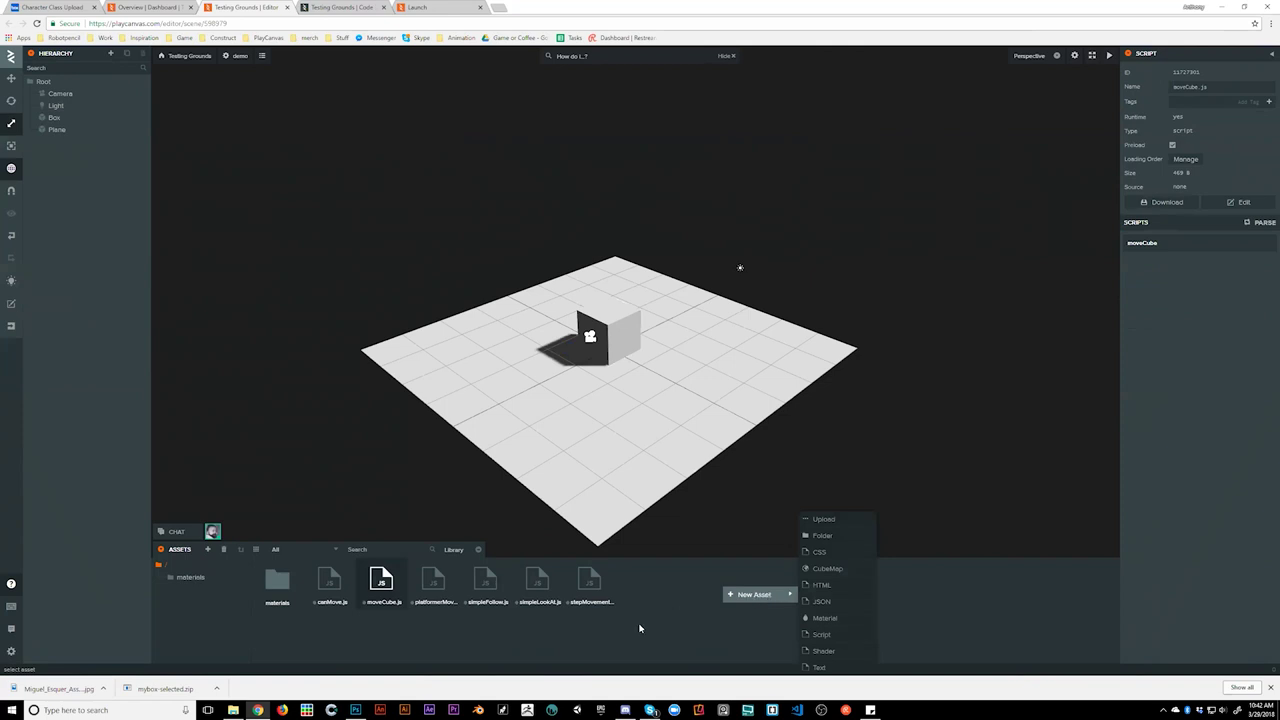
click(488, 622)
- Add a Script component to the box in the scene and attach the existing moveCube script to it
click(593, 355)
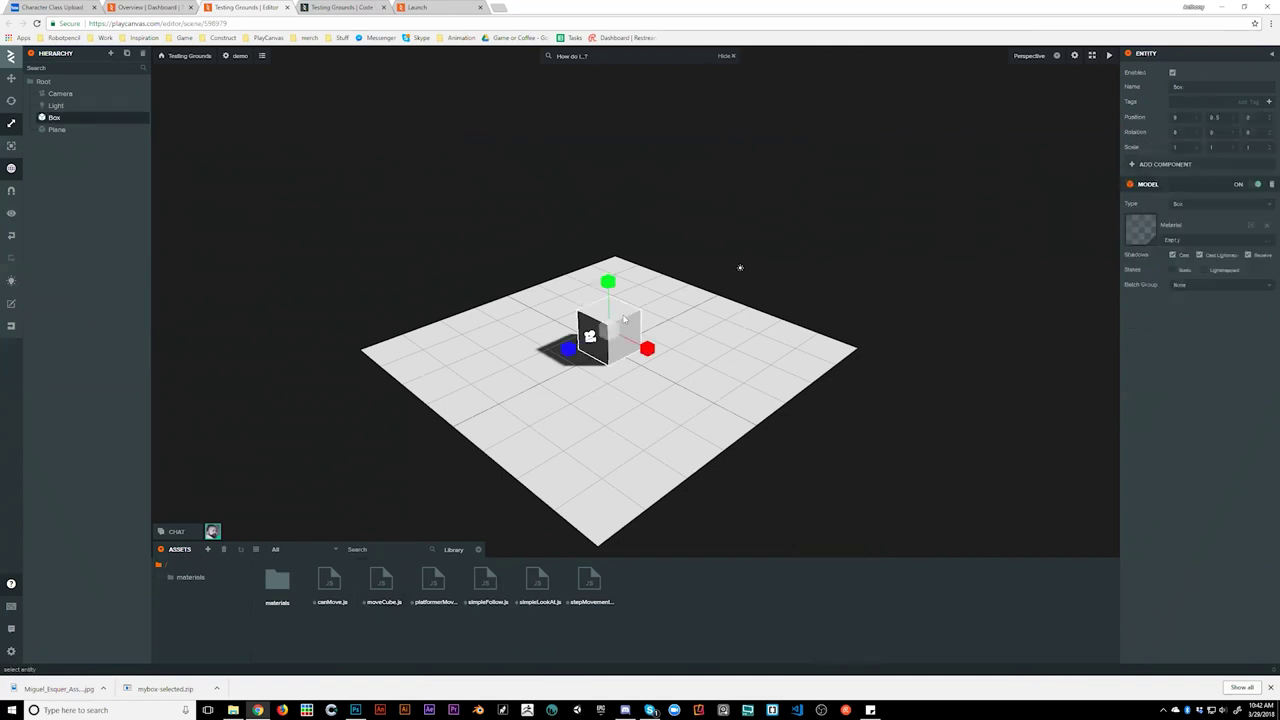
click(1215, 165)
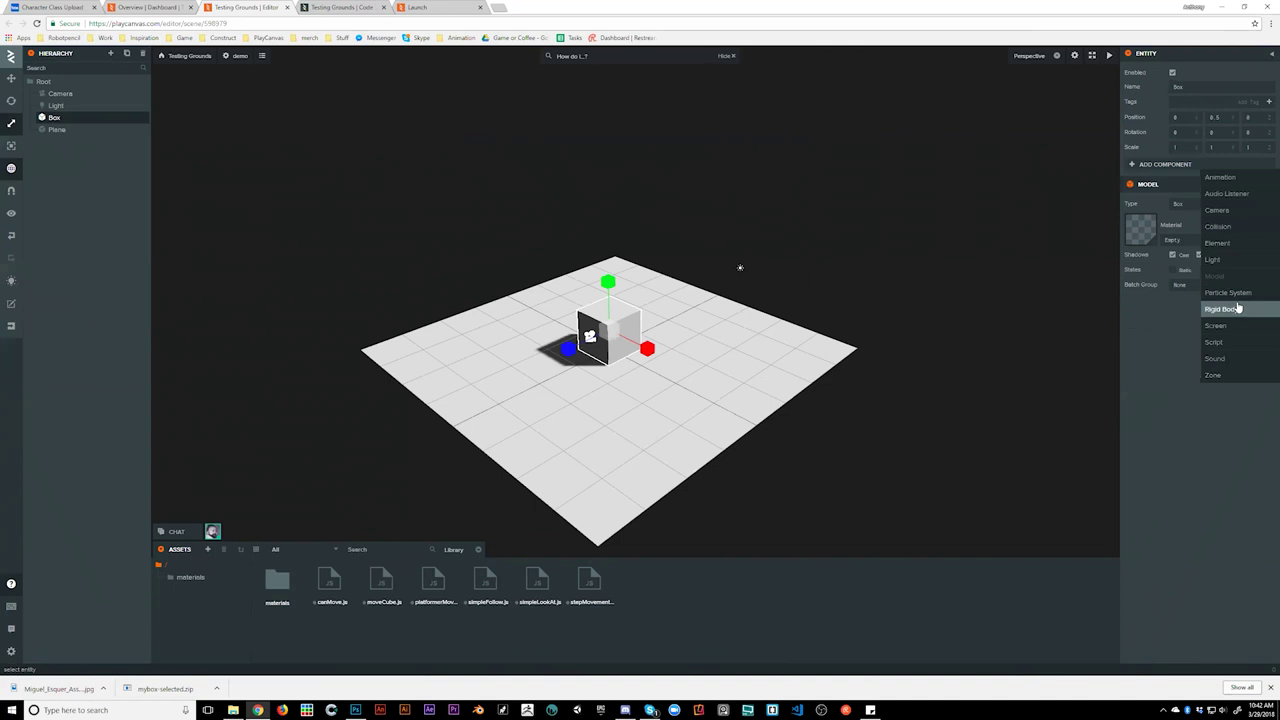
click(1233, 346)
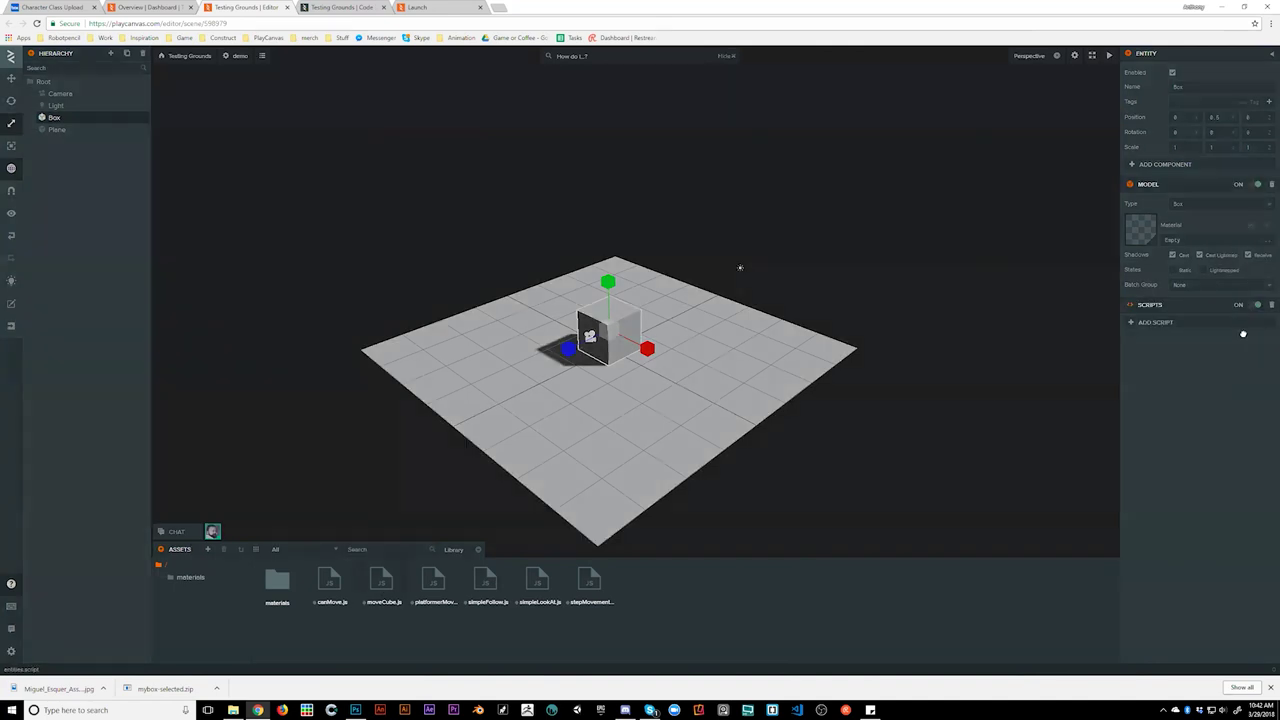
click(1176, 324)
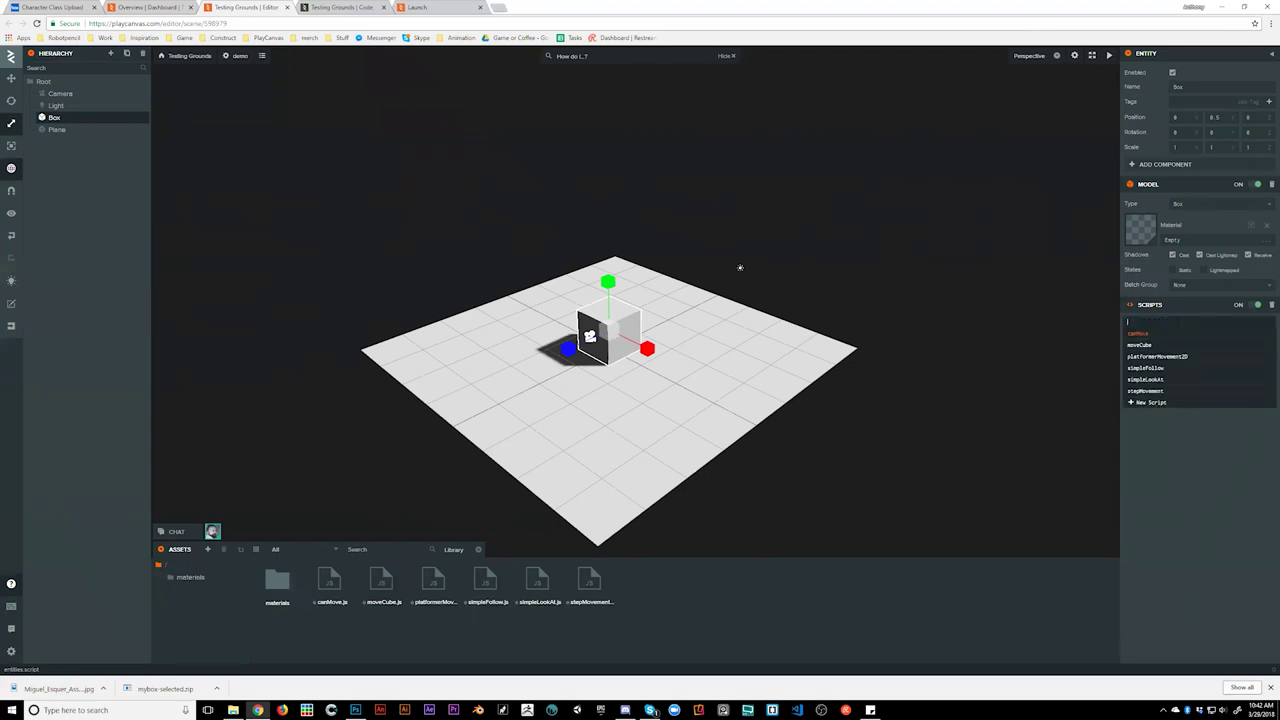
click(1143, 346)
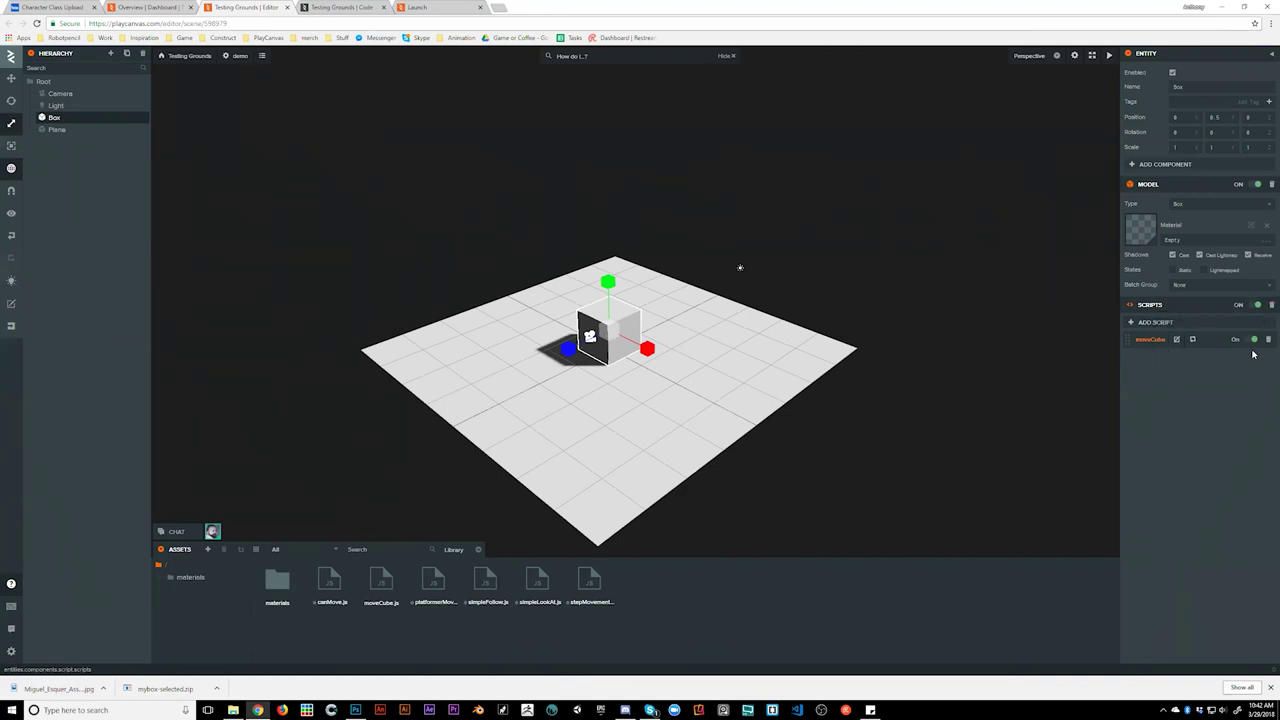
- Open the box's moveCube script code, highlighting the whole template and its closing comment block for review
click(1178, 341)
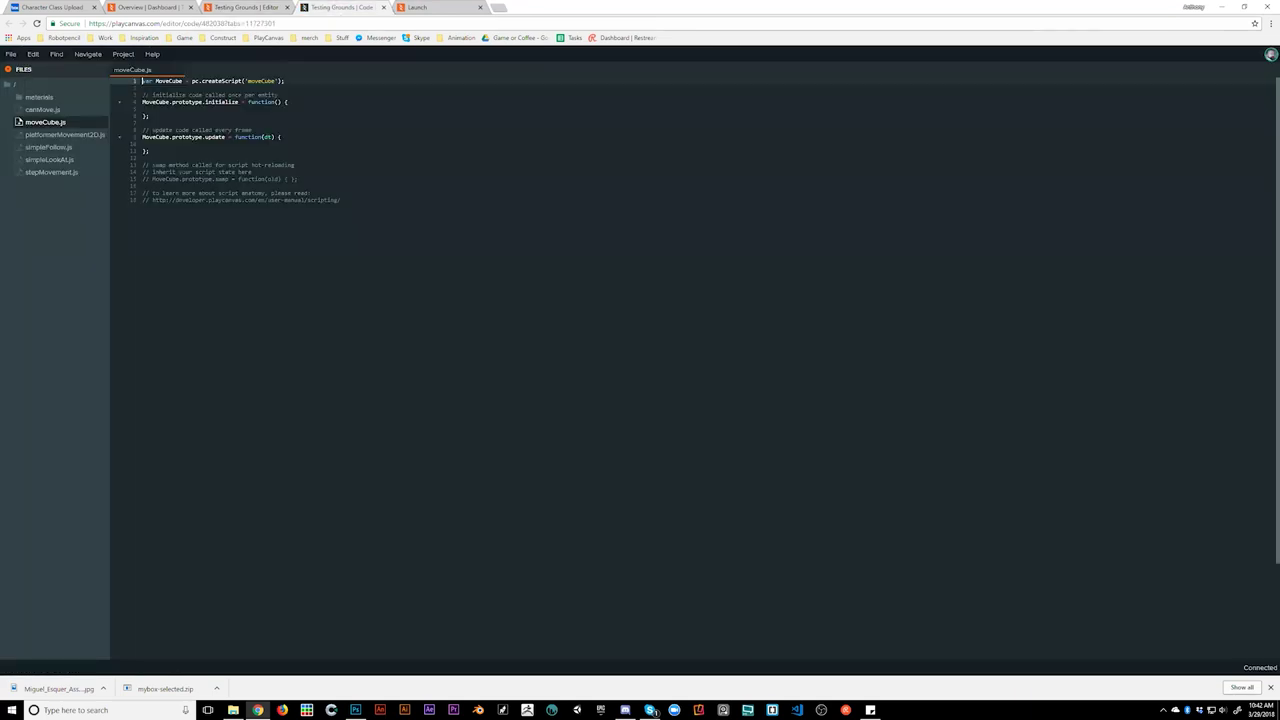
drag(394, 226, 170, 72)
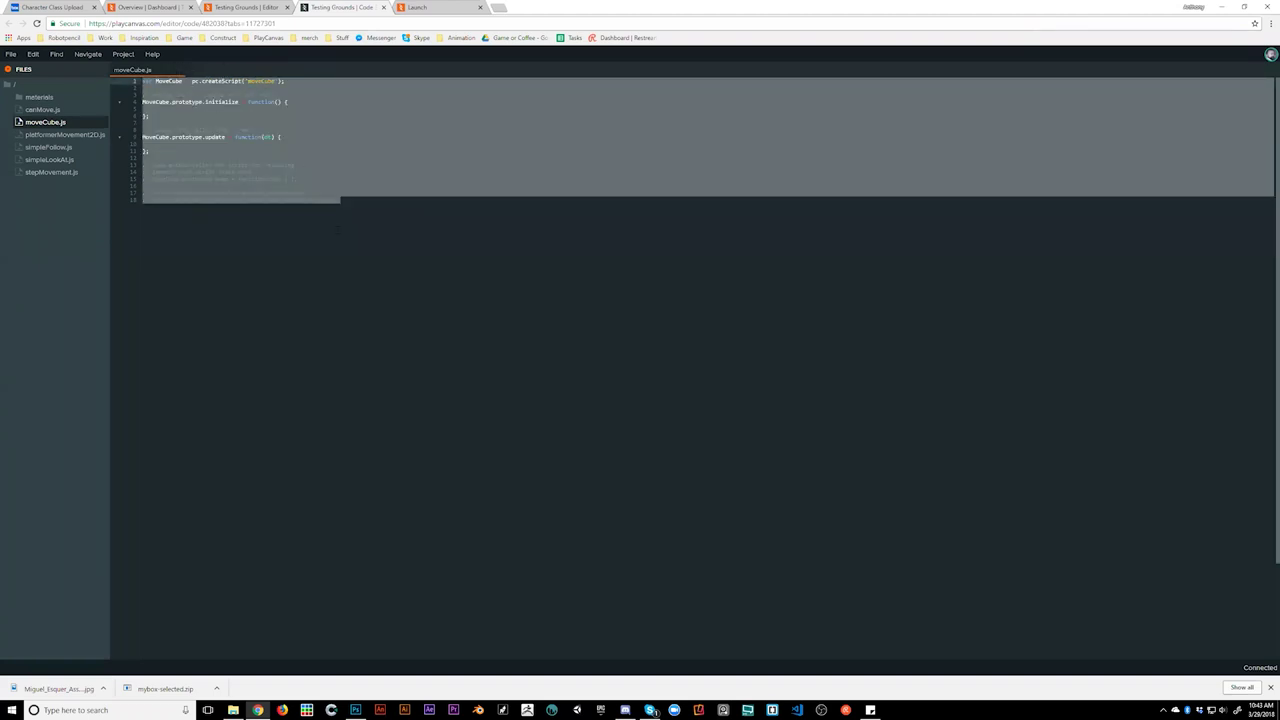
click(338, 228)
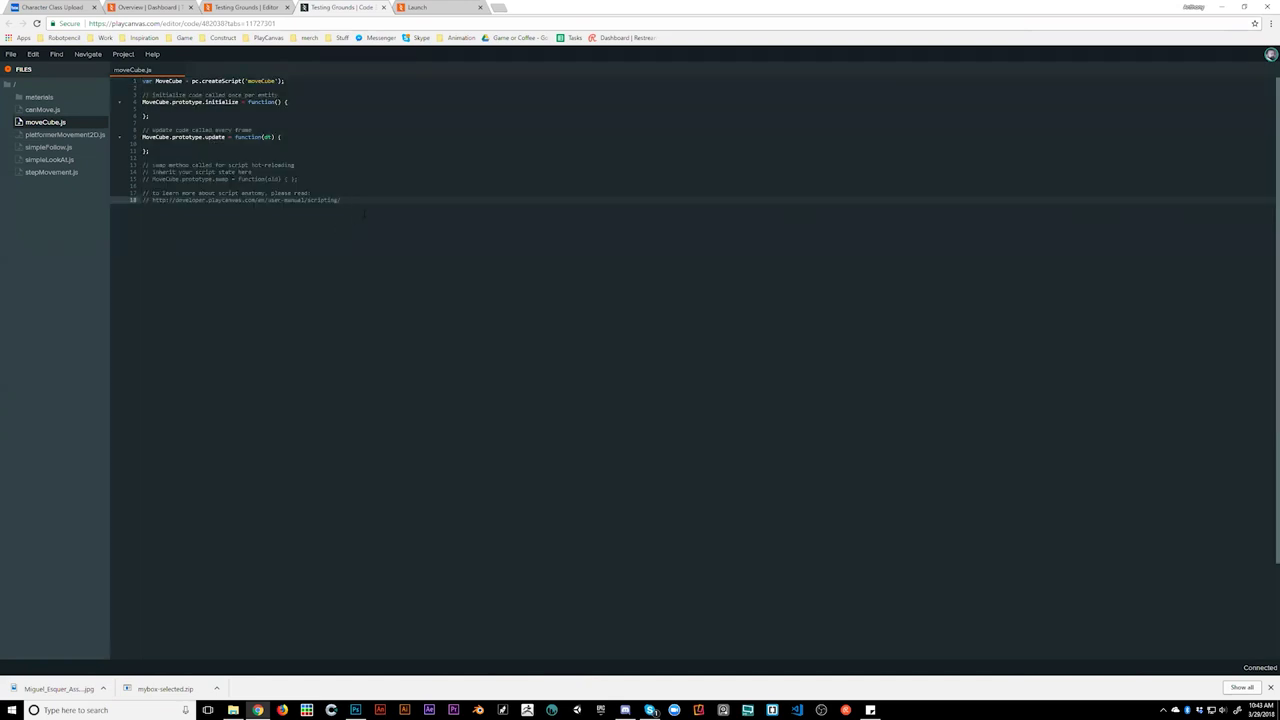
drag(340, 202, 144, 160)
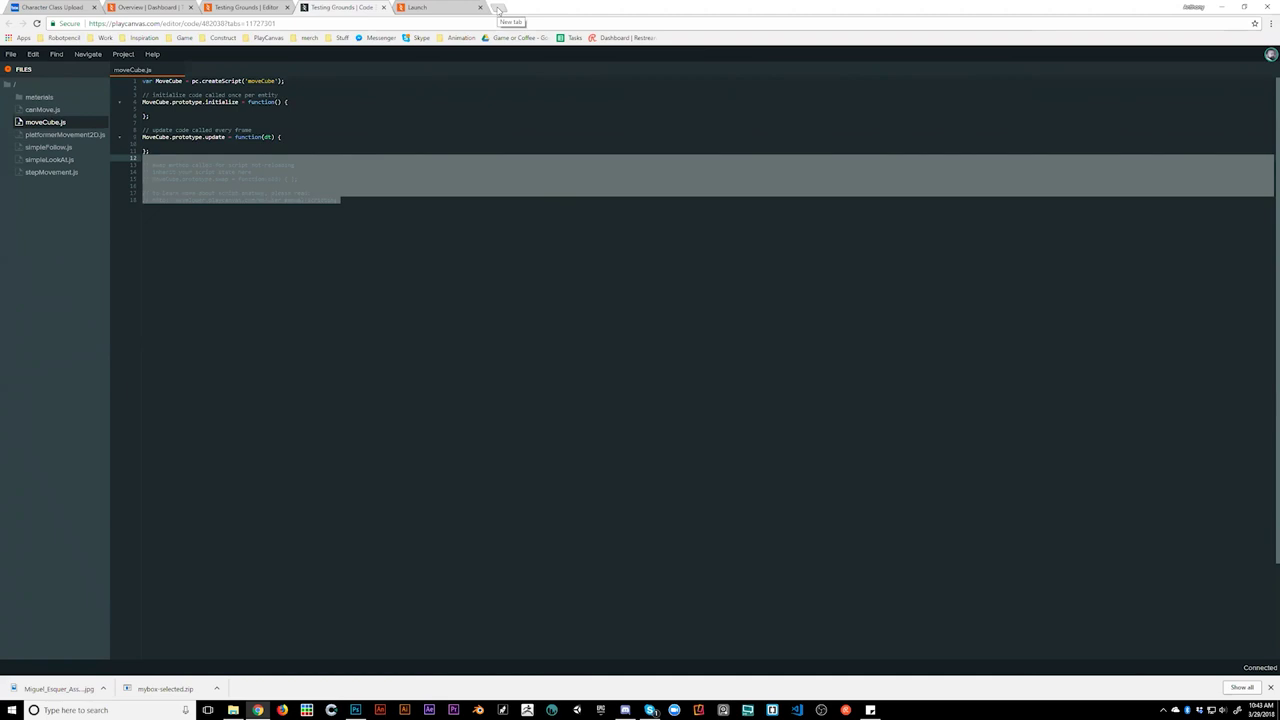
- Search the web for "code academy" in a new browser tab and open the Codecademy site
click(499, 8)
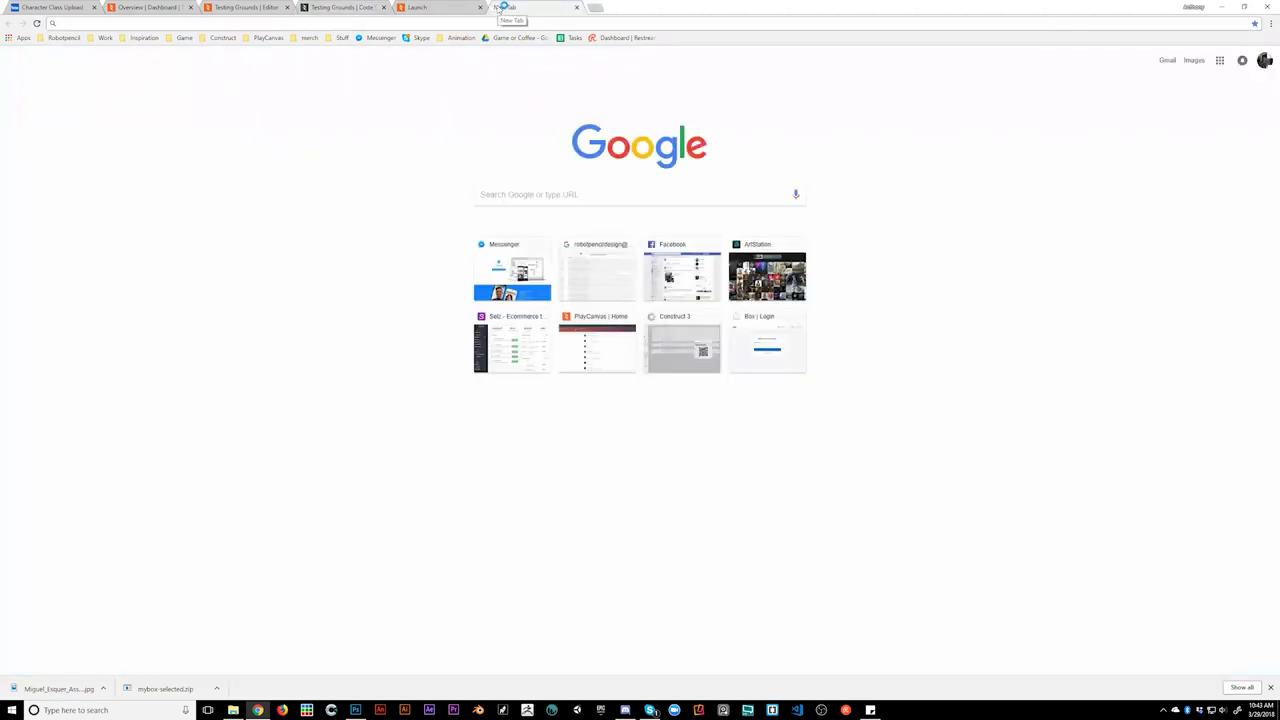
text(code a)
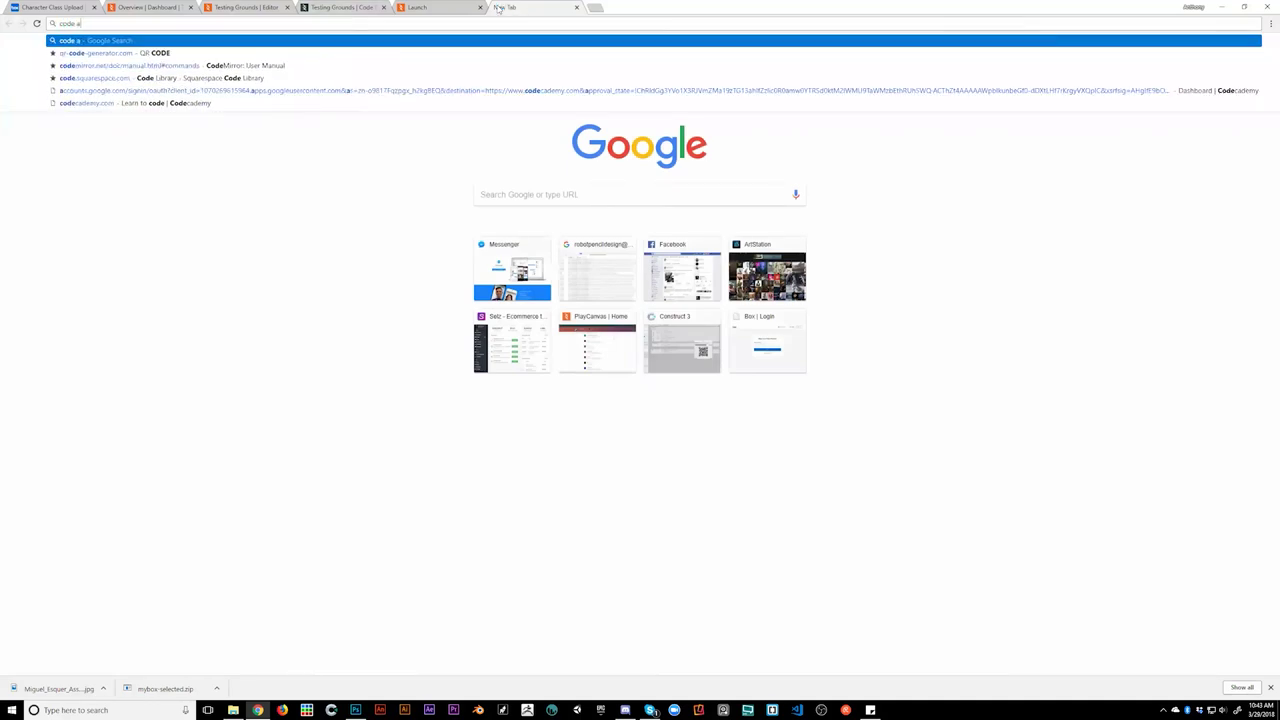
text(cademy)
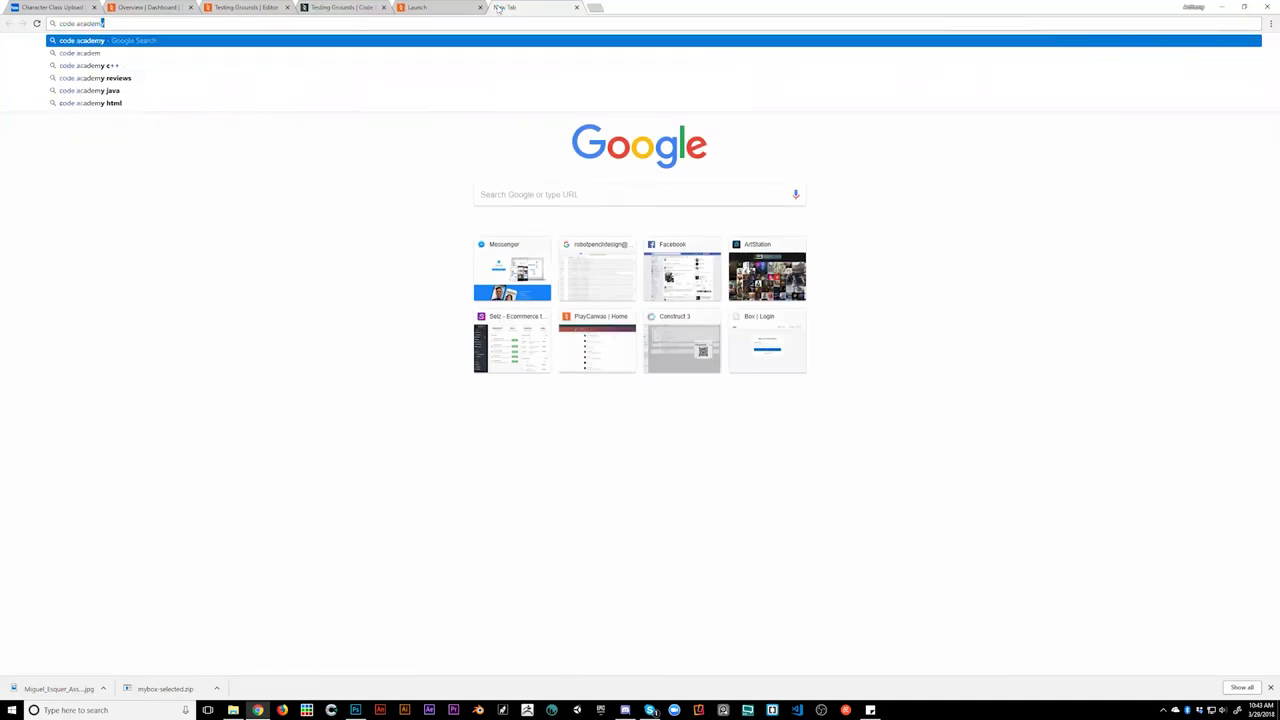
key(Return)
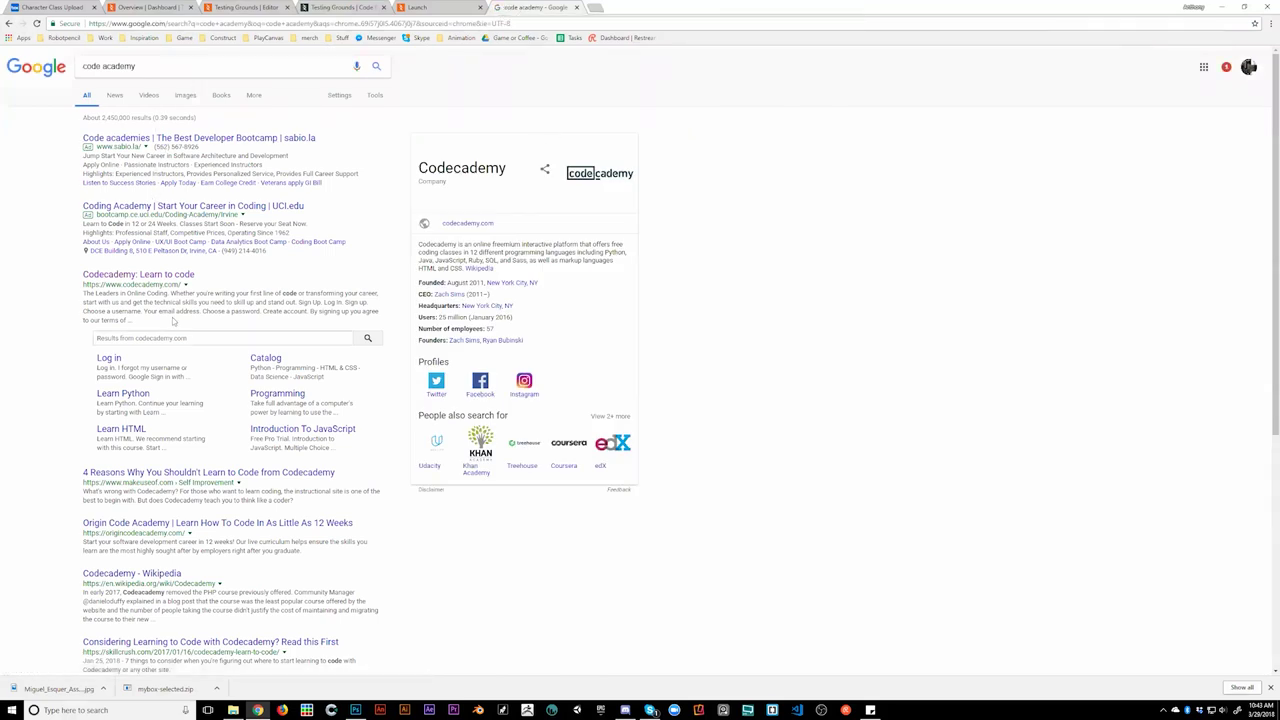
click(158, 281)
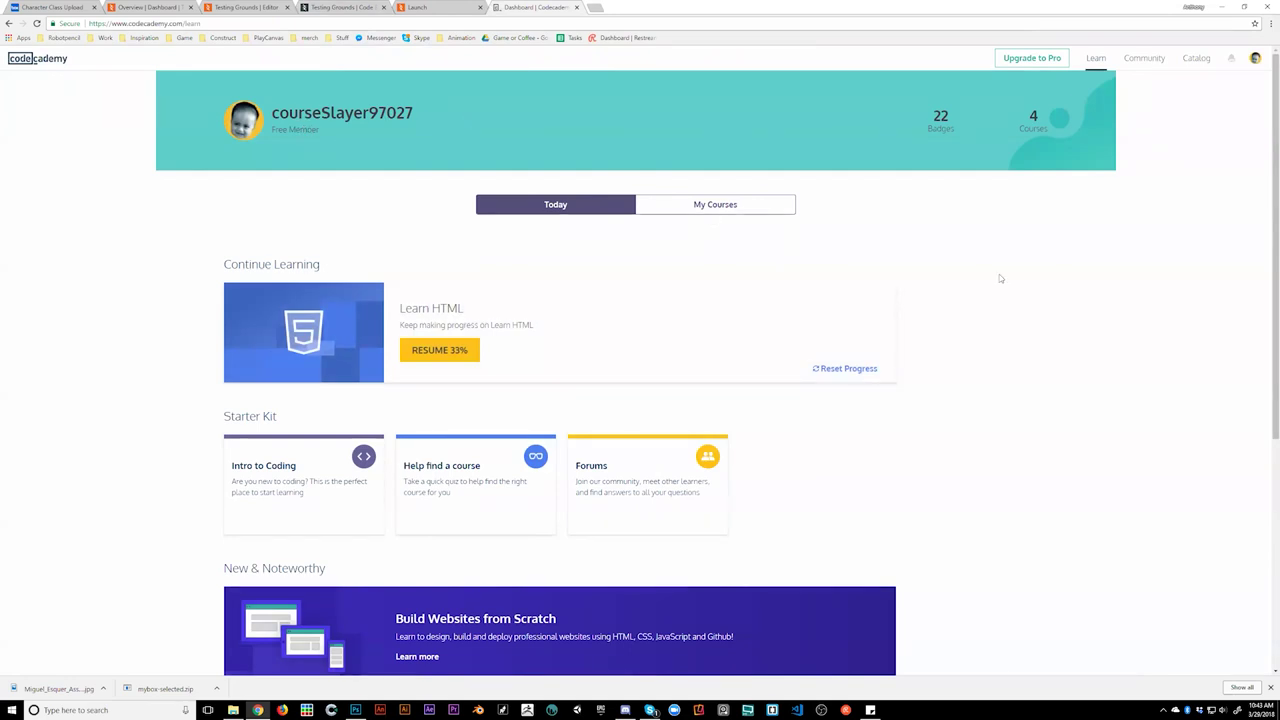
- View the Codecademy account page and the profile's completed skills
click(1255, 58)
click(1155, 153)
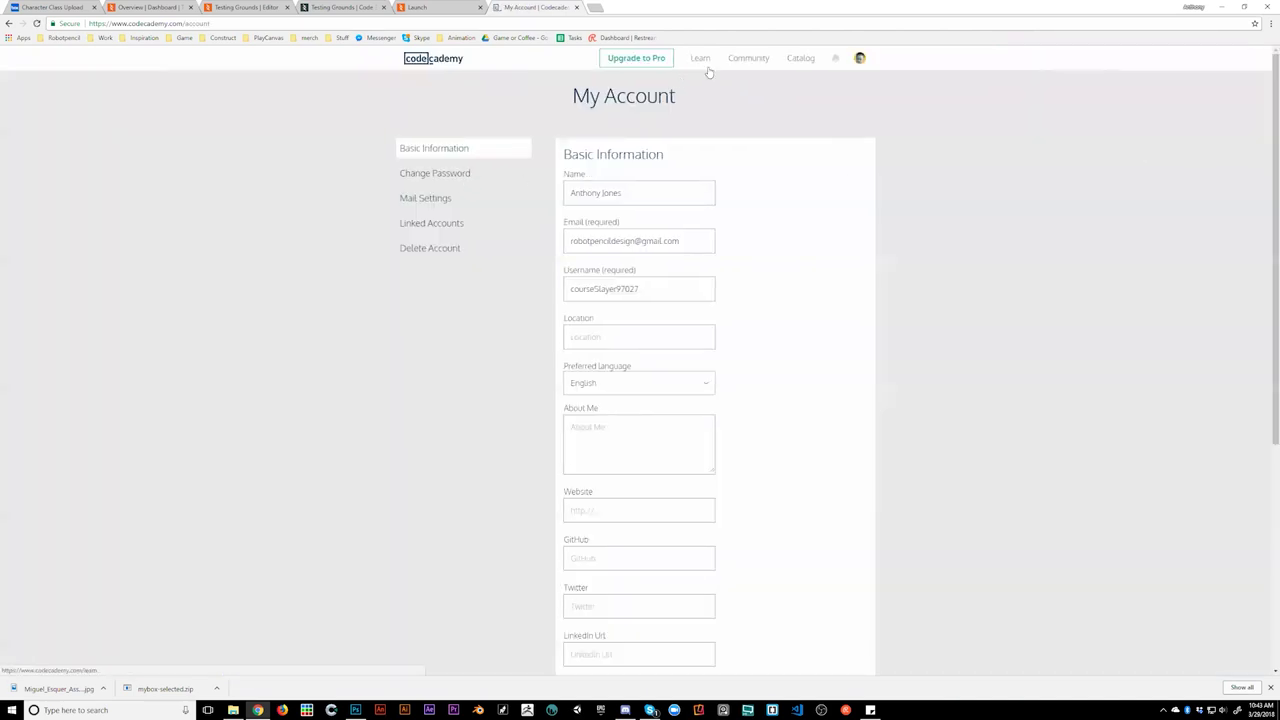
click(859, 58)
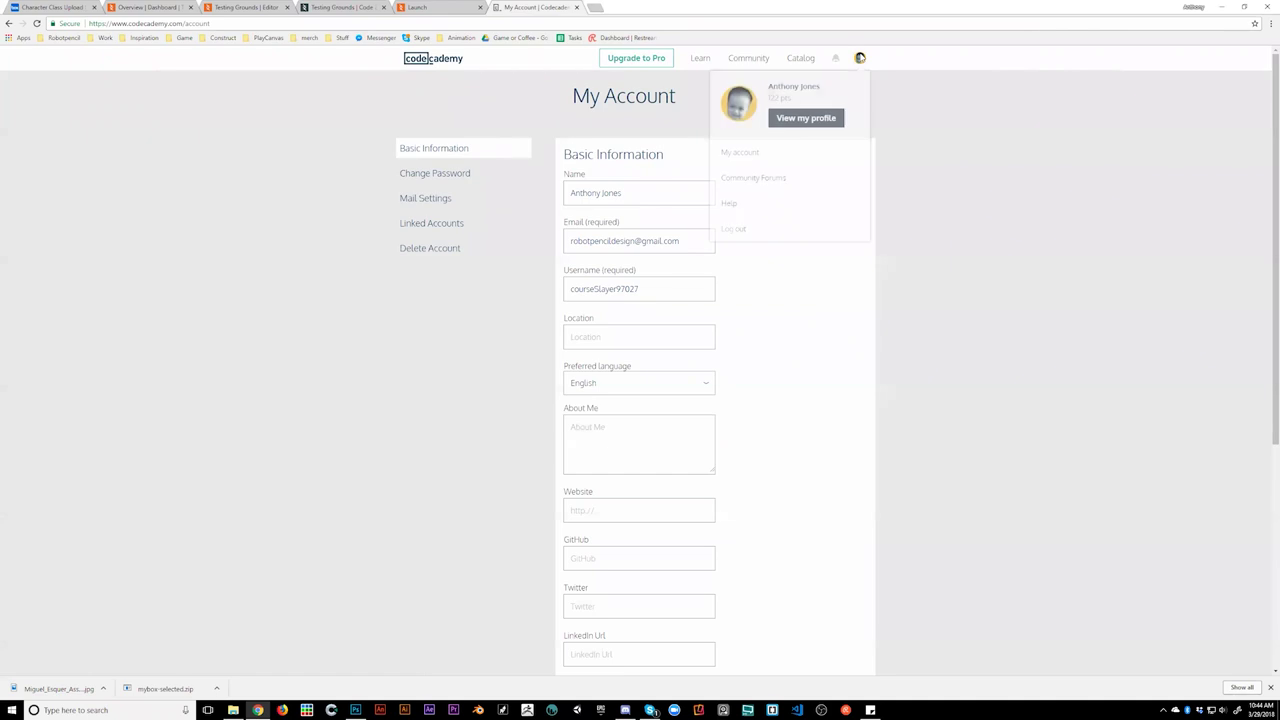
click(789, 120)
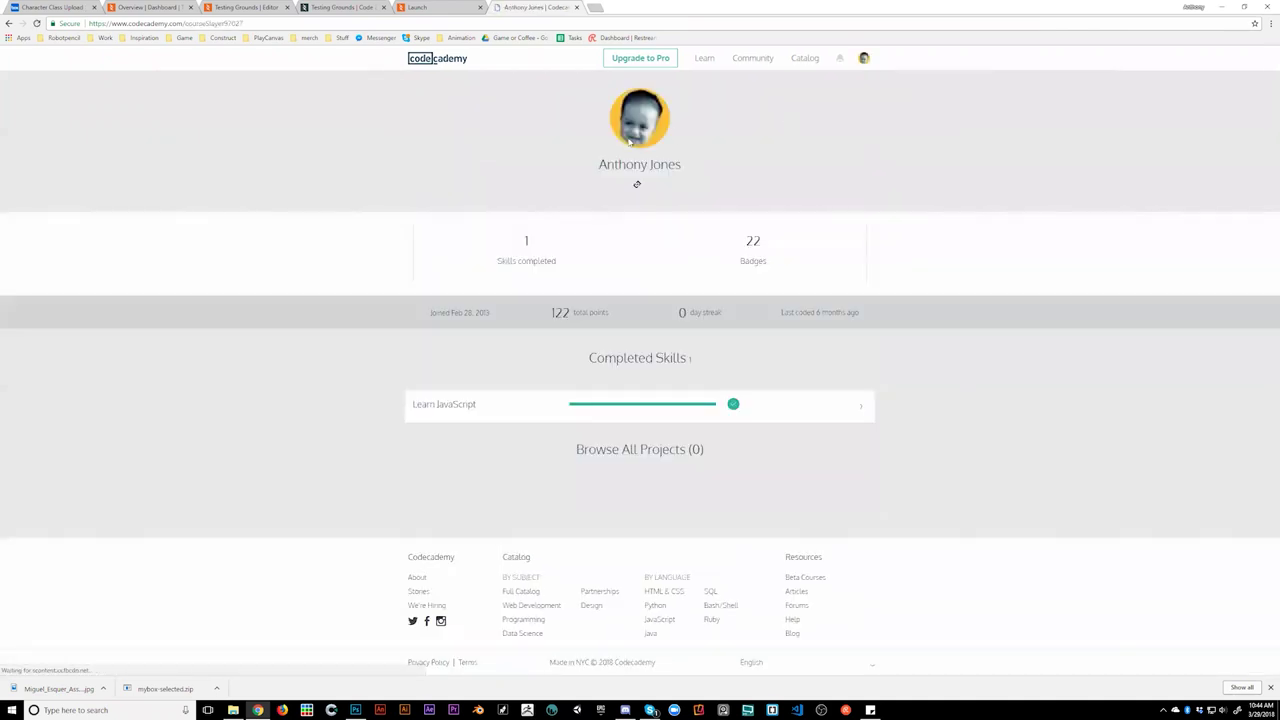
click(525, 268)
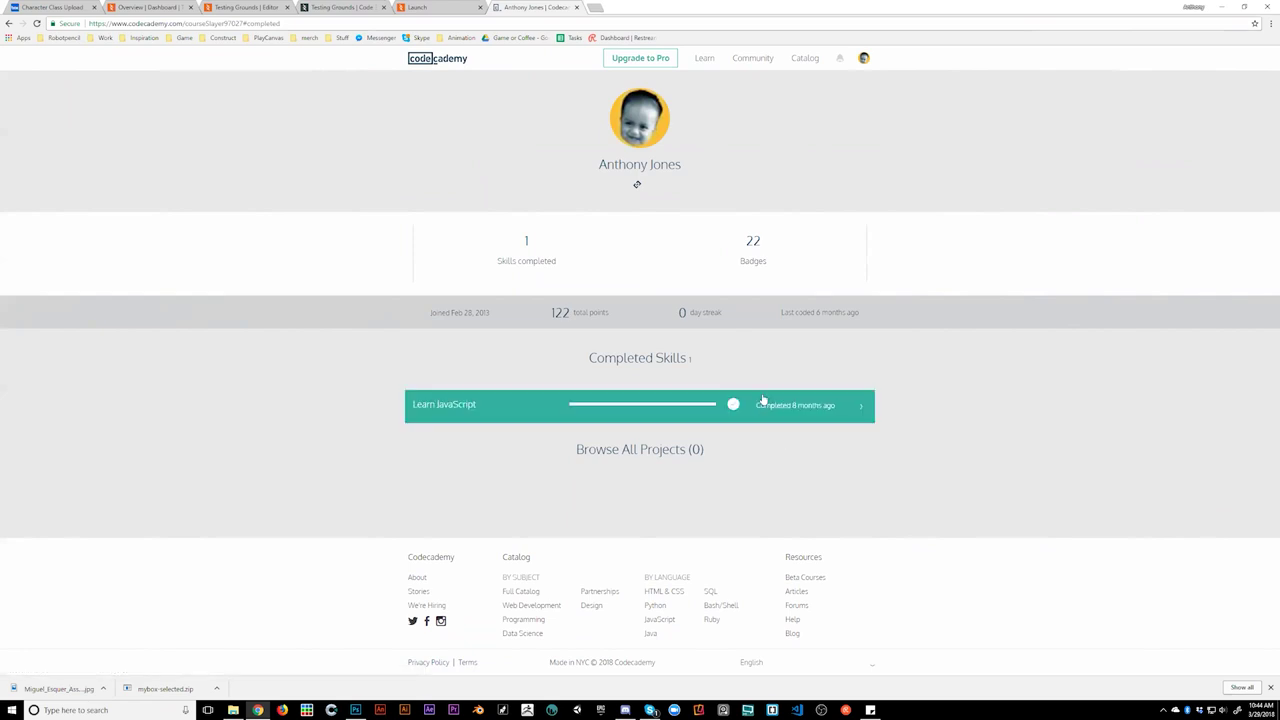
- View the completed Learn JavaScript course's syllabus, close Codecademy and return to the moveCube.js code
click(730, 424)
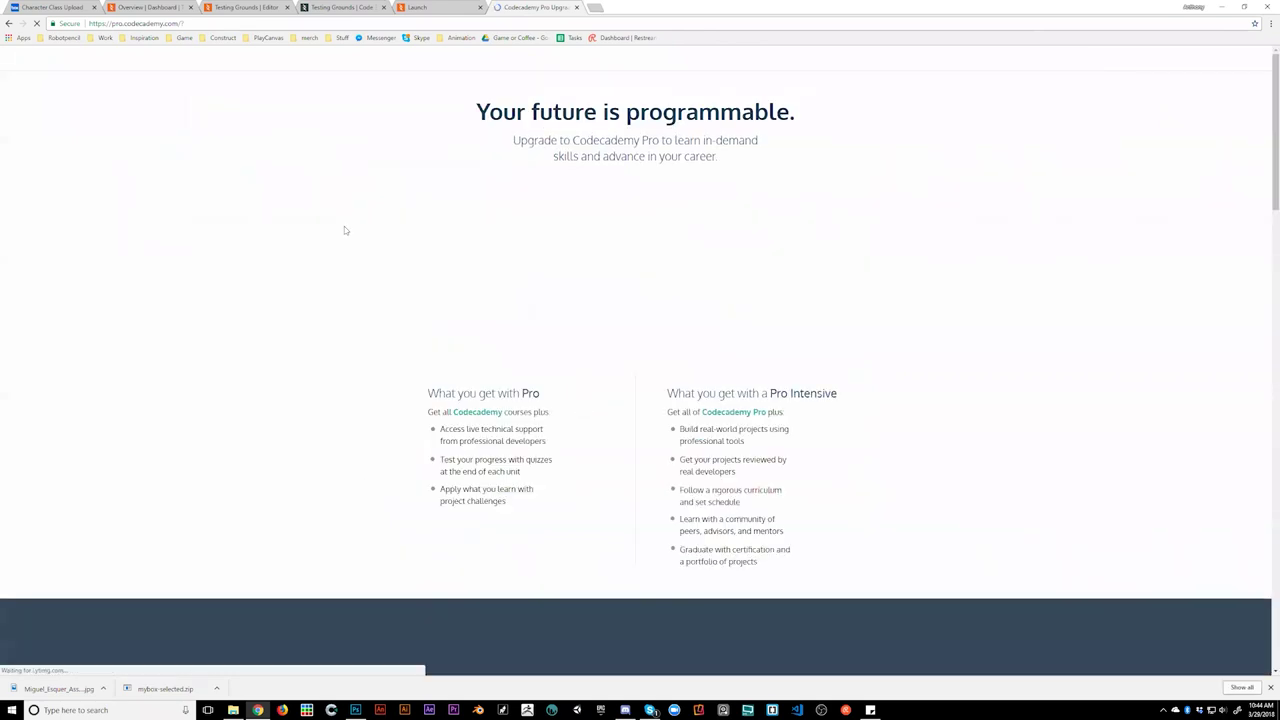
click(9, 24)
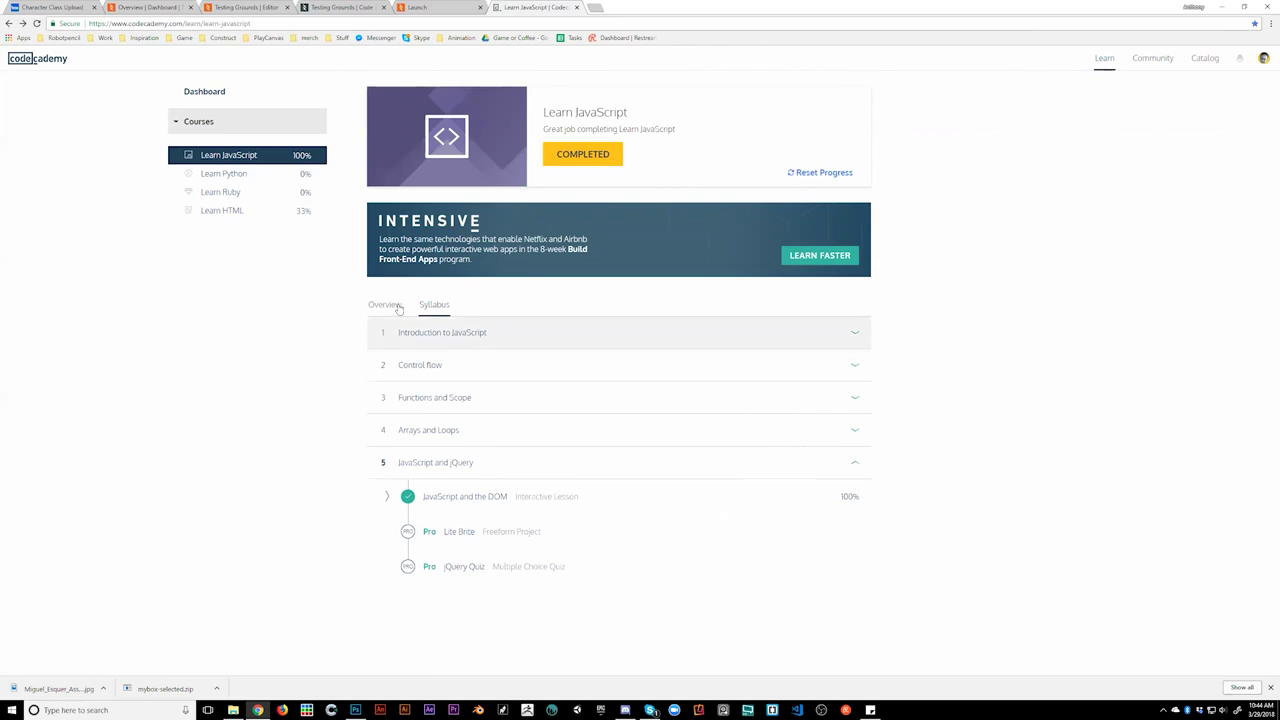
click(577, 8)
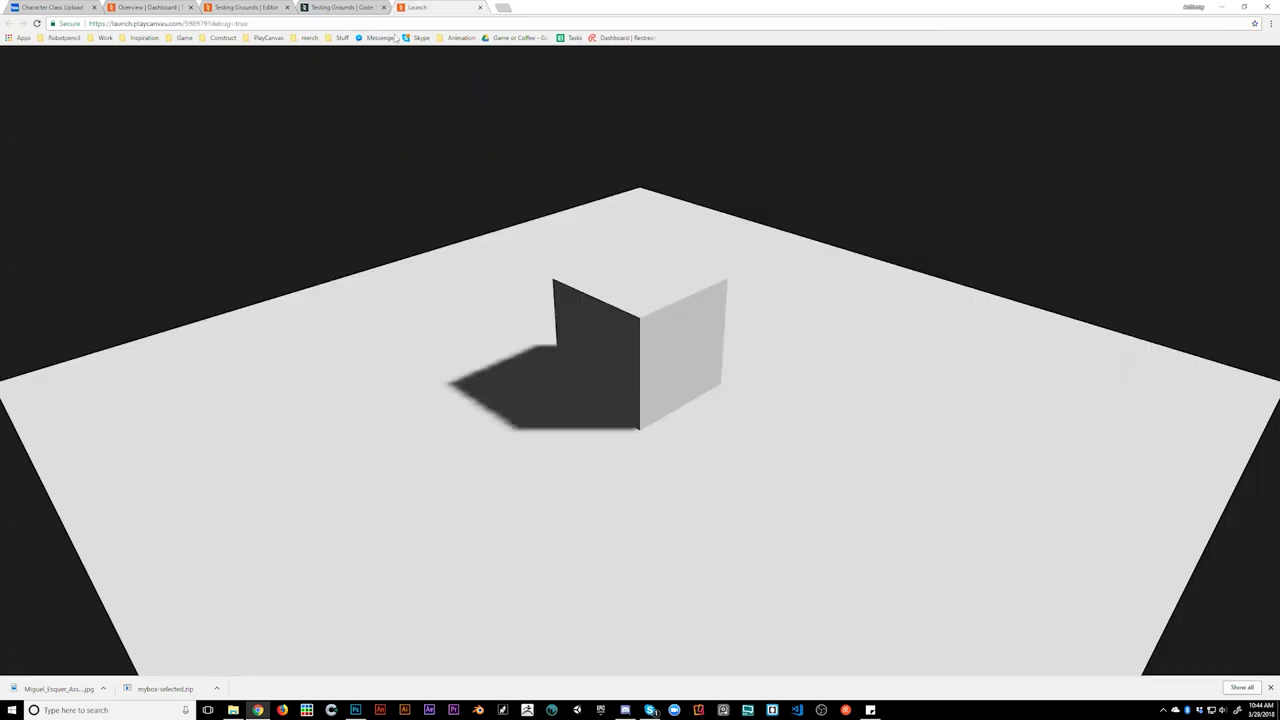
click(340, 7)
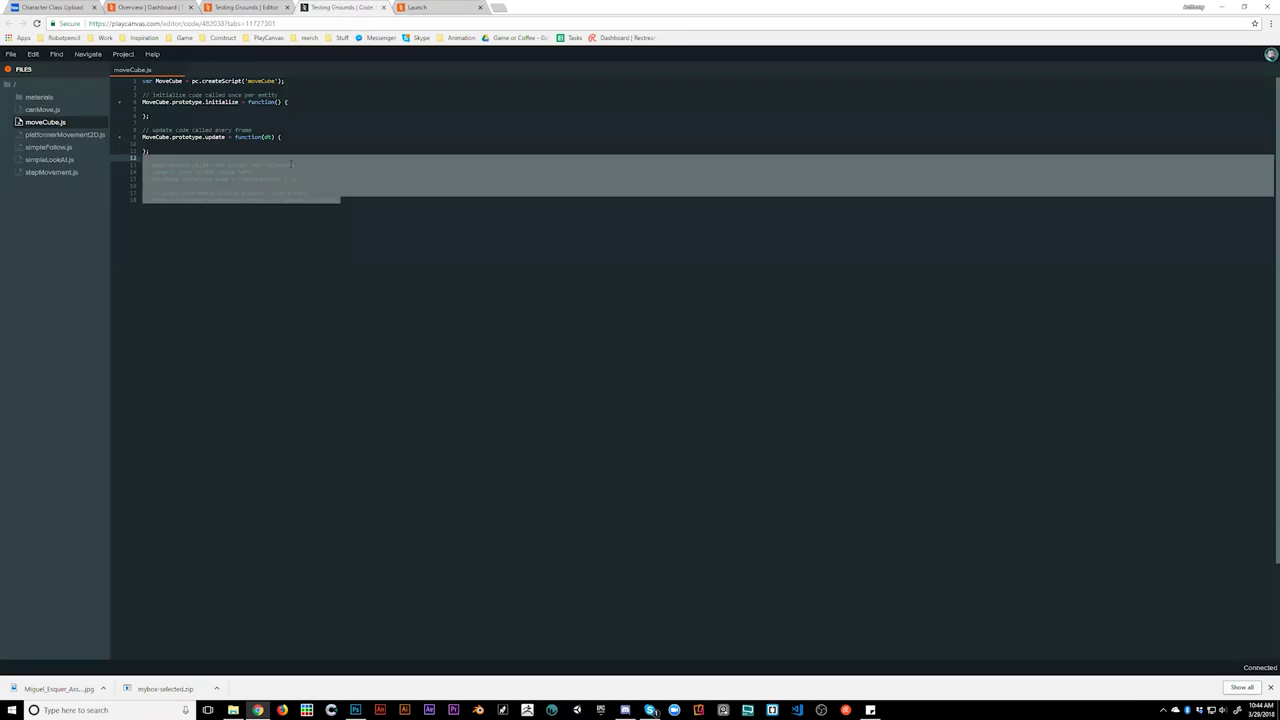
- Delete the closing comment block and the comments above the update and initialize functions in moveCube.js
key(BackSpace)
drag(252, 130, 142, 123)
key(BackSpace)
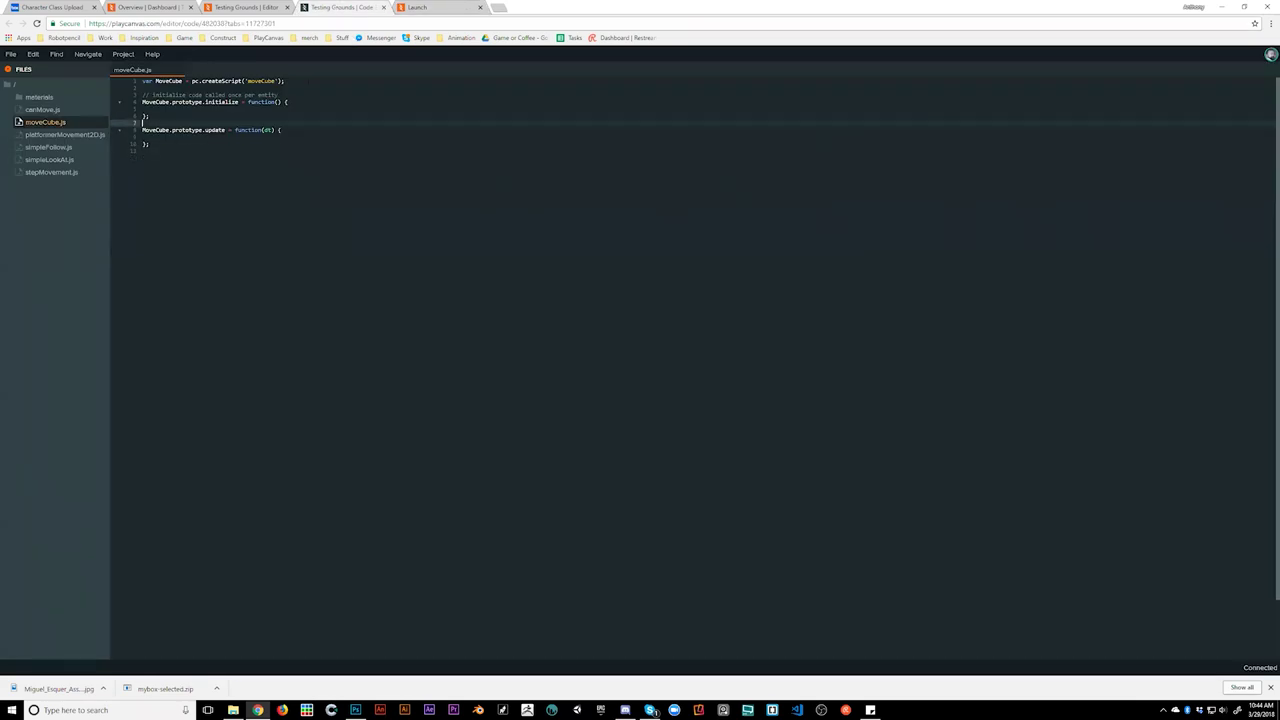
drag(304, 96, 144, 89)
key(BackSpace)
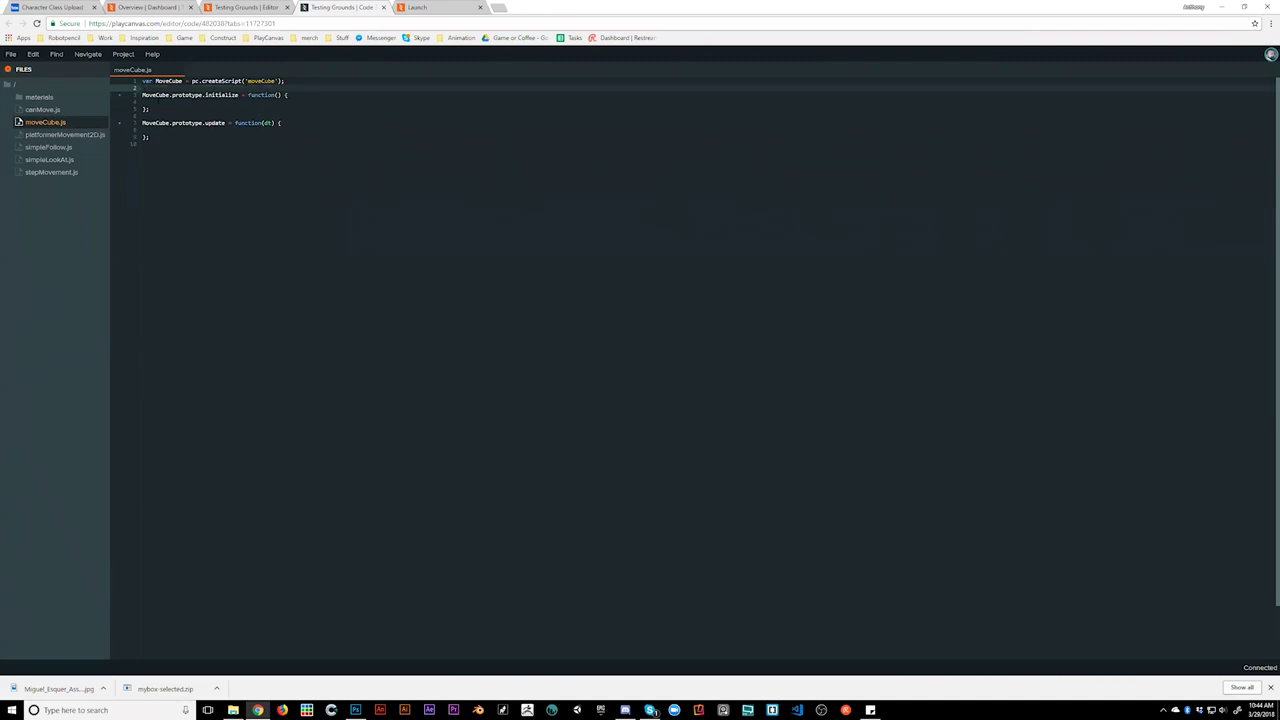
- Examine the remaining moveCube code, highlighting the initialize and update declarations and each part of the pc.createScript variable line
double_click(186, 95)
double_click(186, 123)
double_click(221, 95)
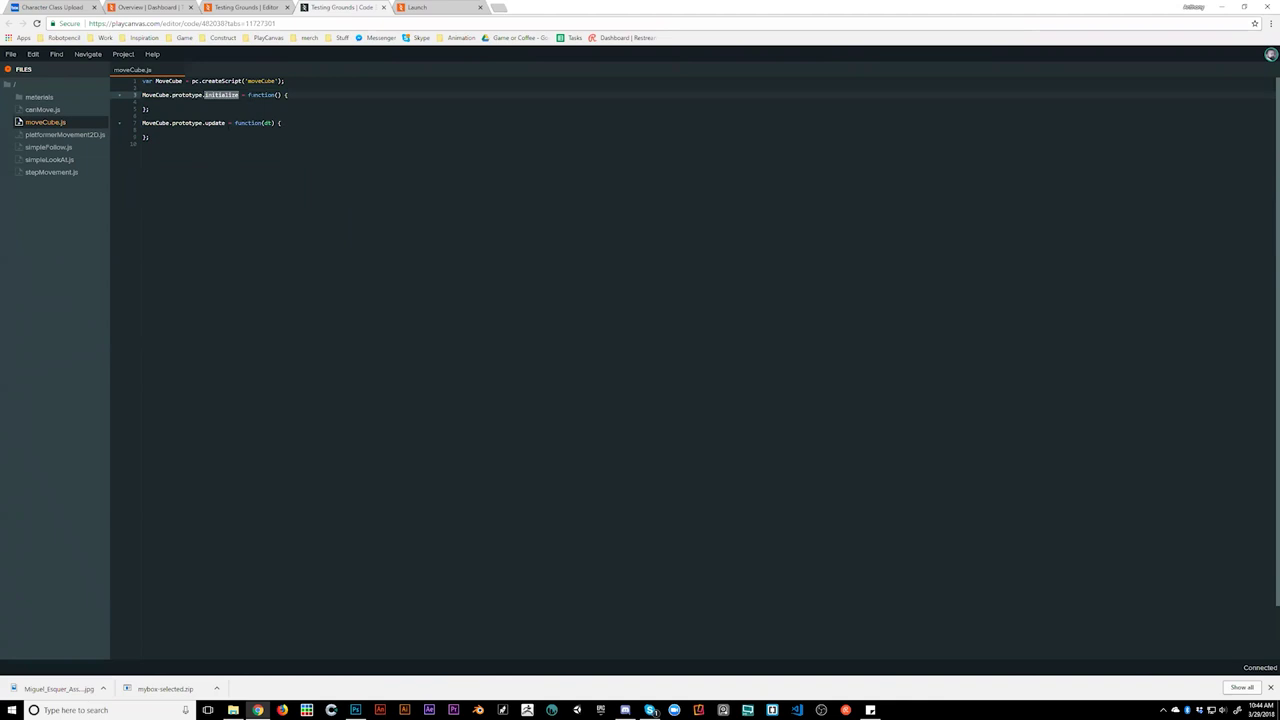
double_click(252, 95)
double_click(168, 81)
double_click(147, 81)
double_click(170, 81)
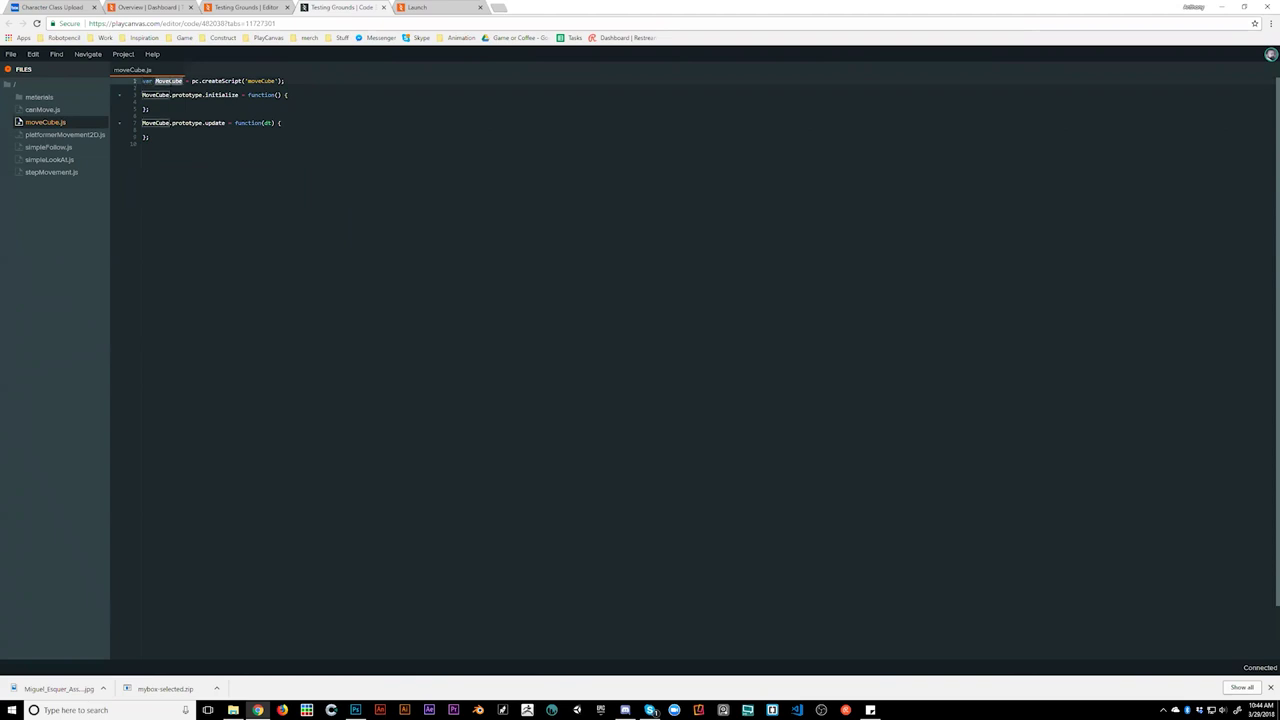
double_click(147, 81)
double_click(169, 81)
double_click(196, 81)
double_click(217, 81)
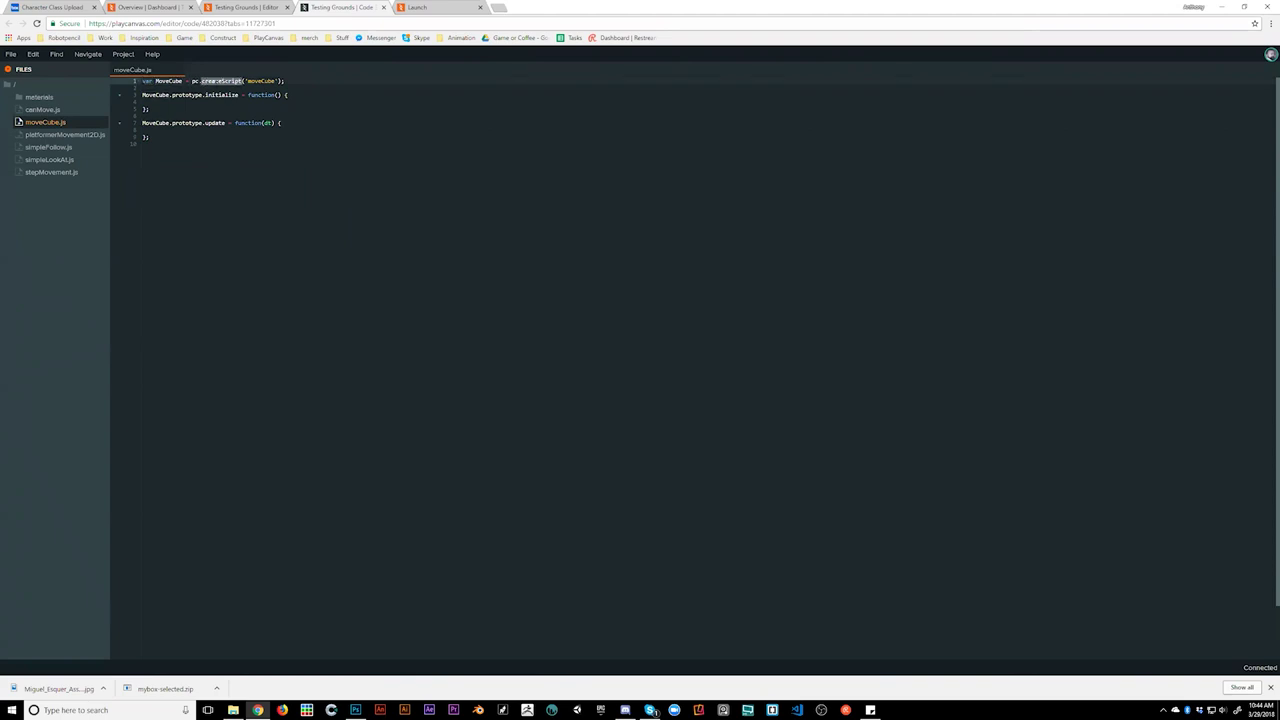
double_click(264, 81)
click(301, 80)
drag(286, 81, 142, 81)
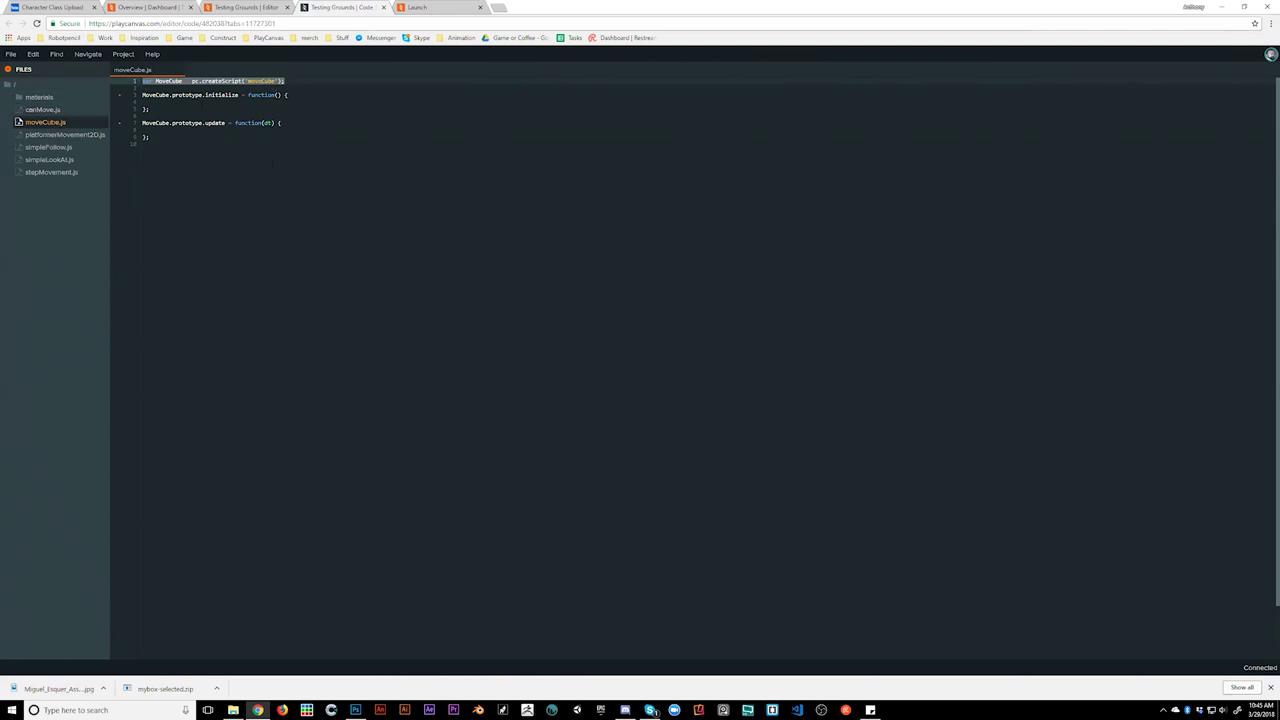
- Add the line this.entity.translateLocal(0,0.5,0); inside the update function
click(308, 95)
click(307, 100)
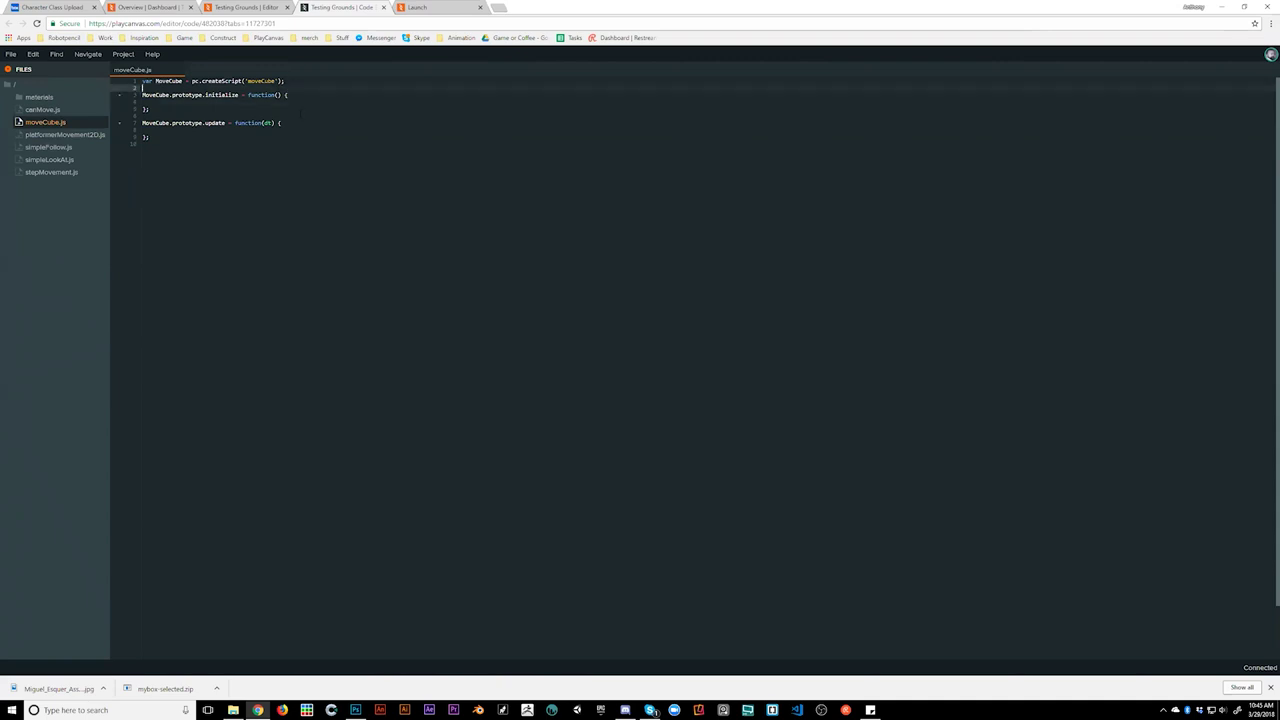
click(254, 130)
click(291, 102)
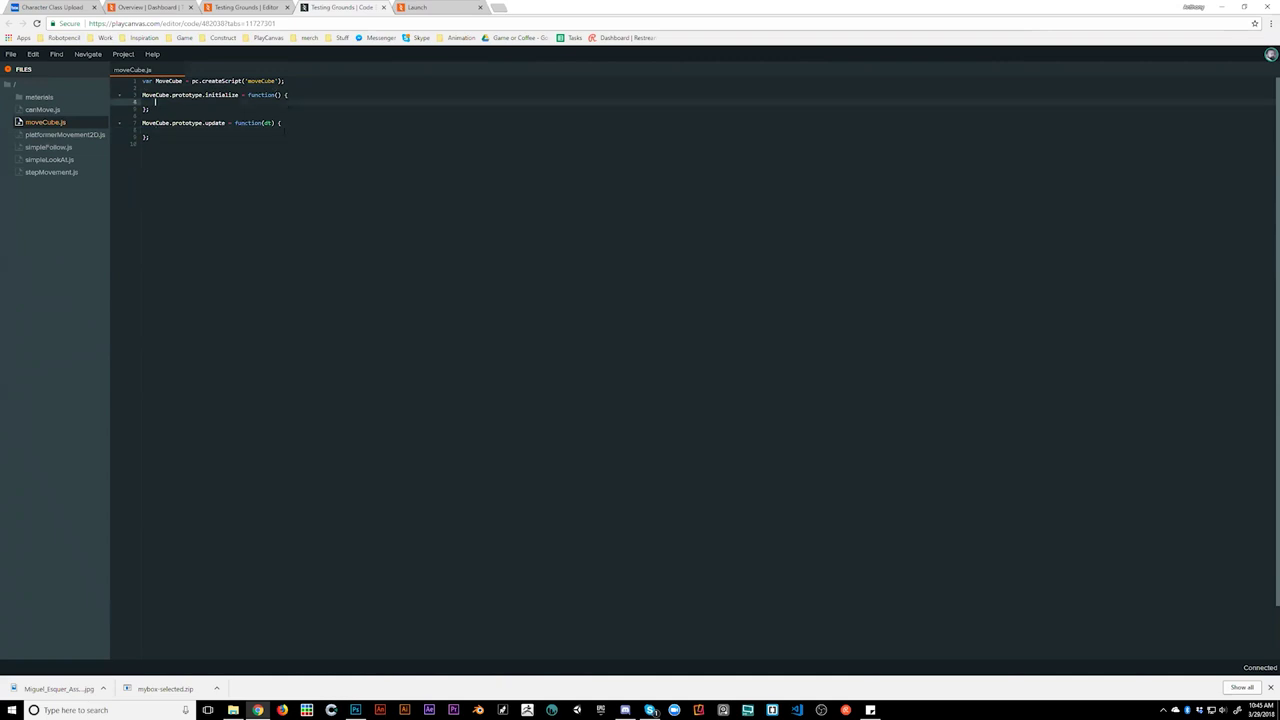
click(148, 136)
click(155, 129)
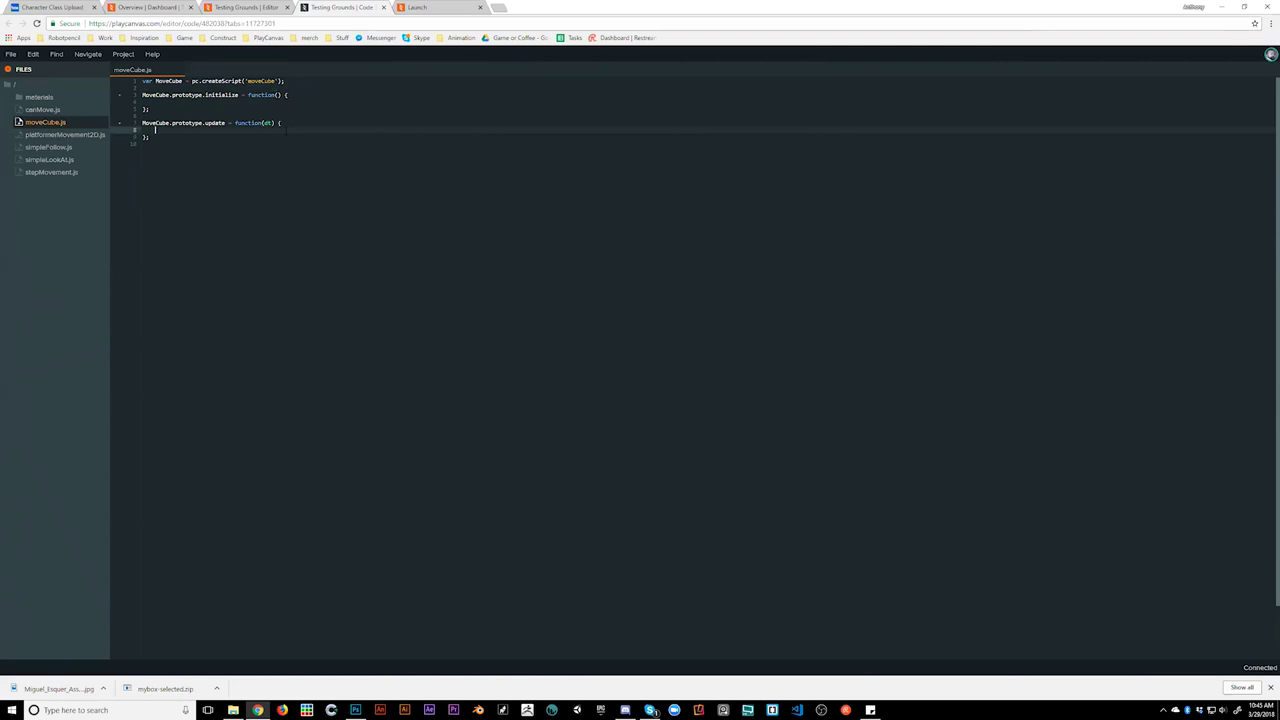
text(this.entity.)
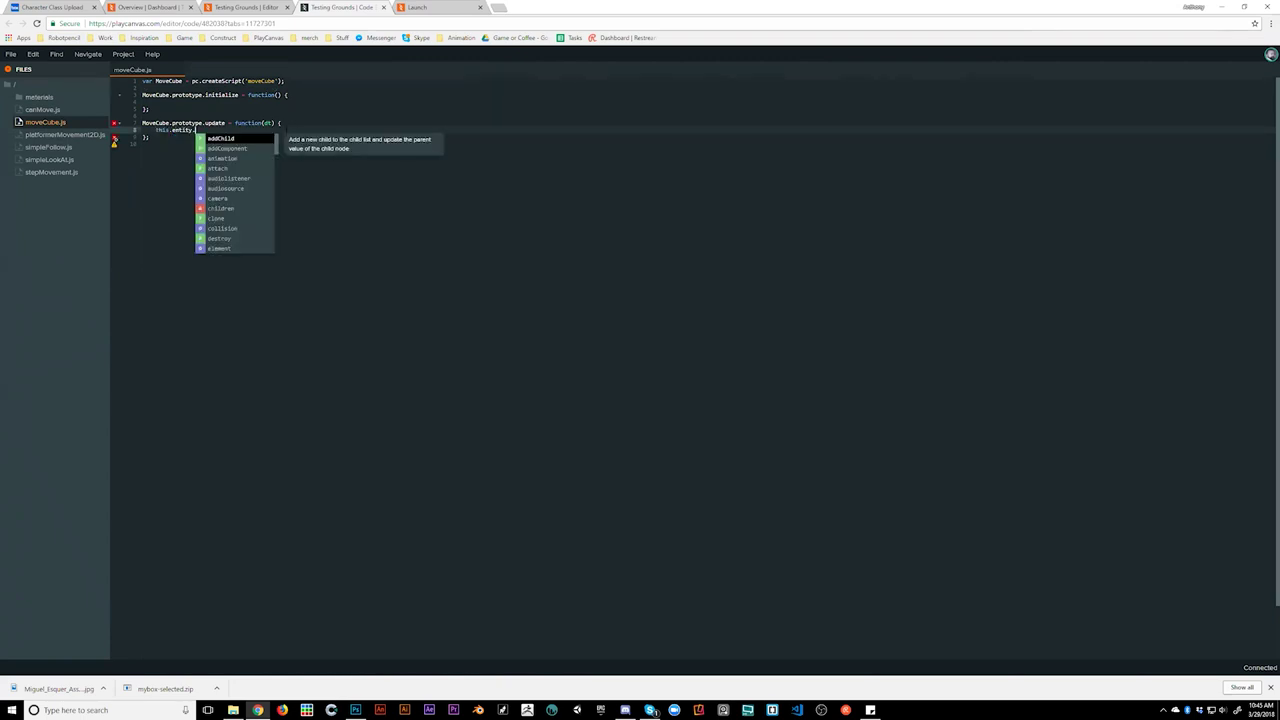
text(tran)
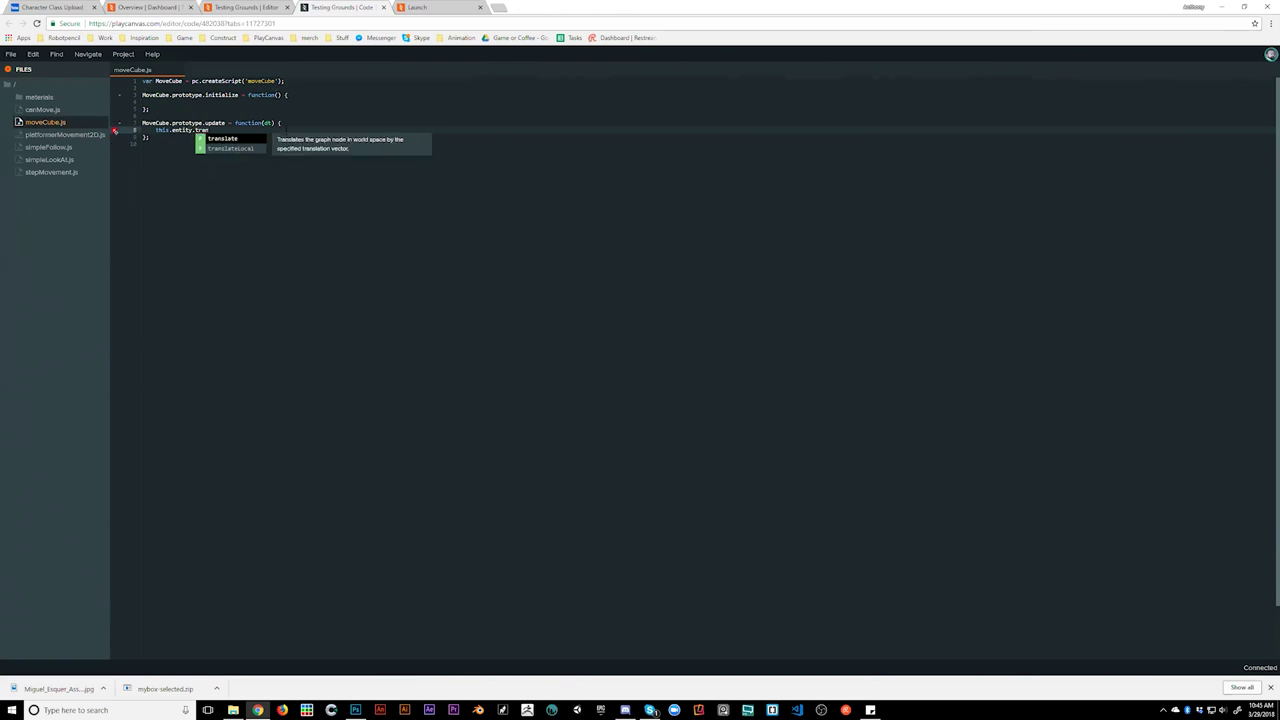
key(Return)
text(()
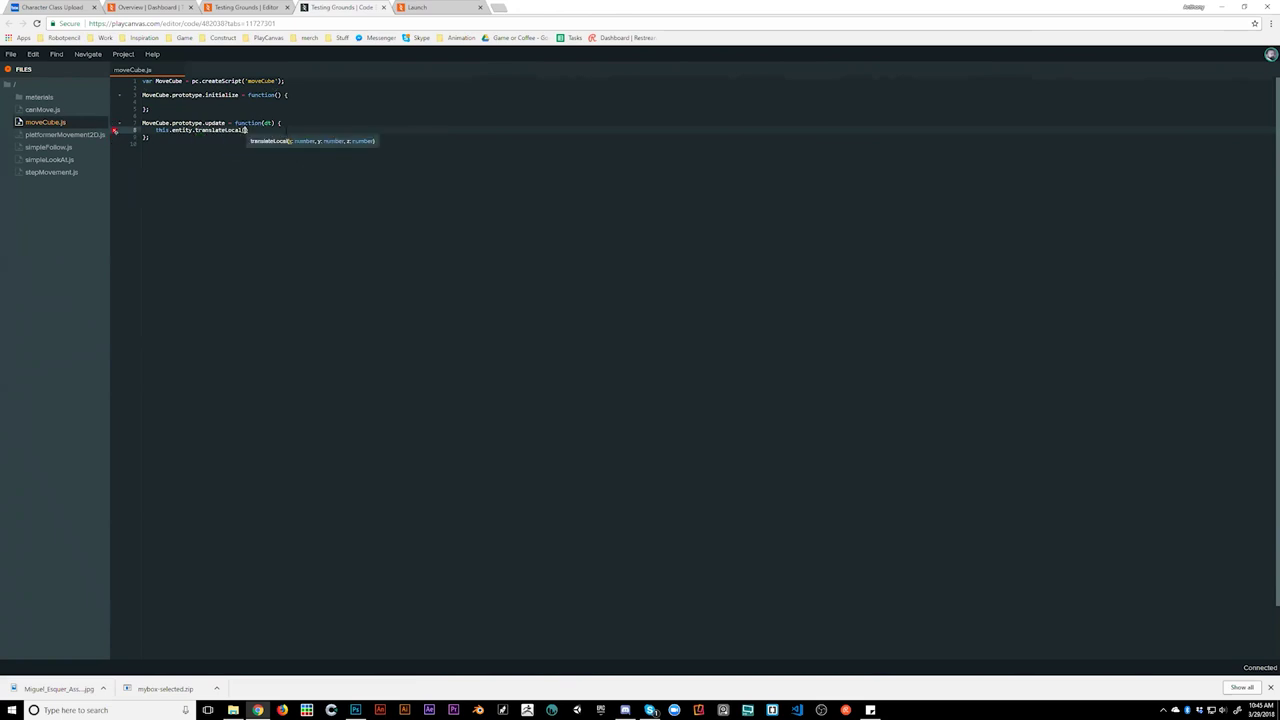
text(0,0.5,)
text(0,)
text(5,0);)
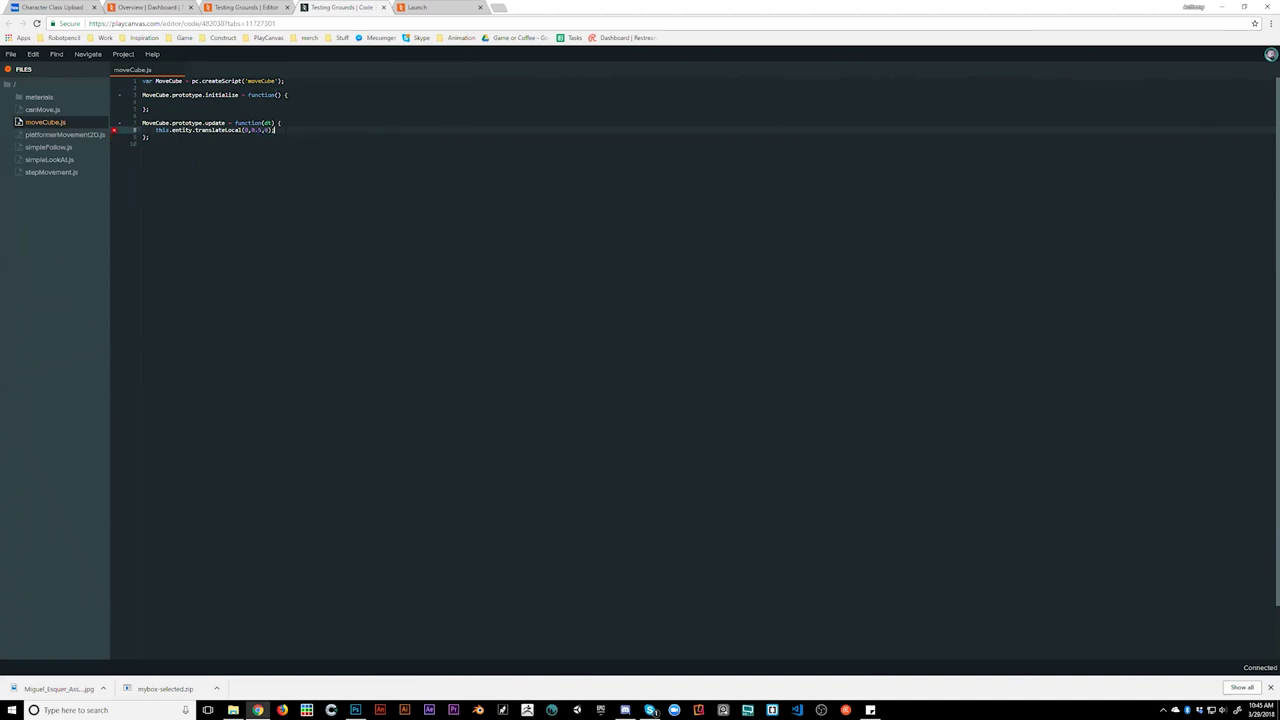
- Save moveCube.js, reload the launched scene to test the movement, and return to the code
key(ctrl+s)
click(451, 6)
key(F5)
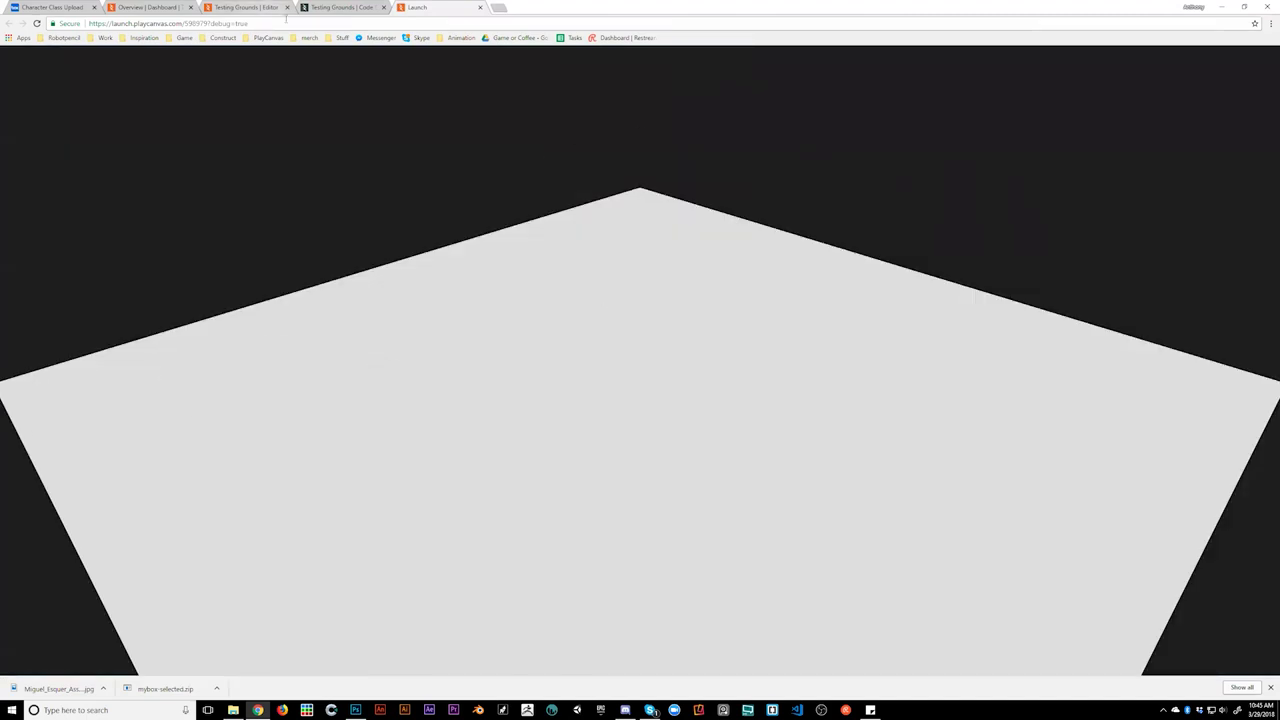
click(340, 7)
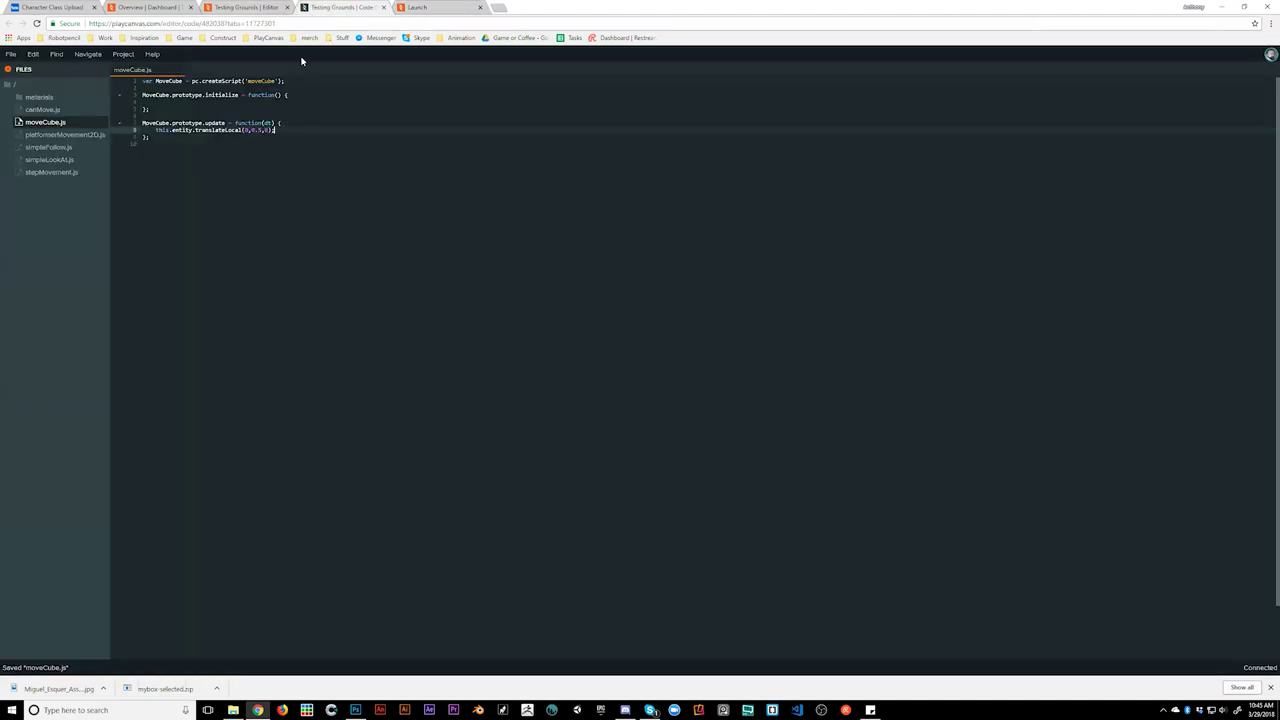
- Change the y argument of translateLocal to dt*5
click(252, 130)
text(dt)
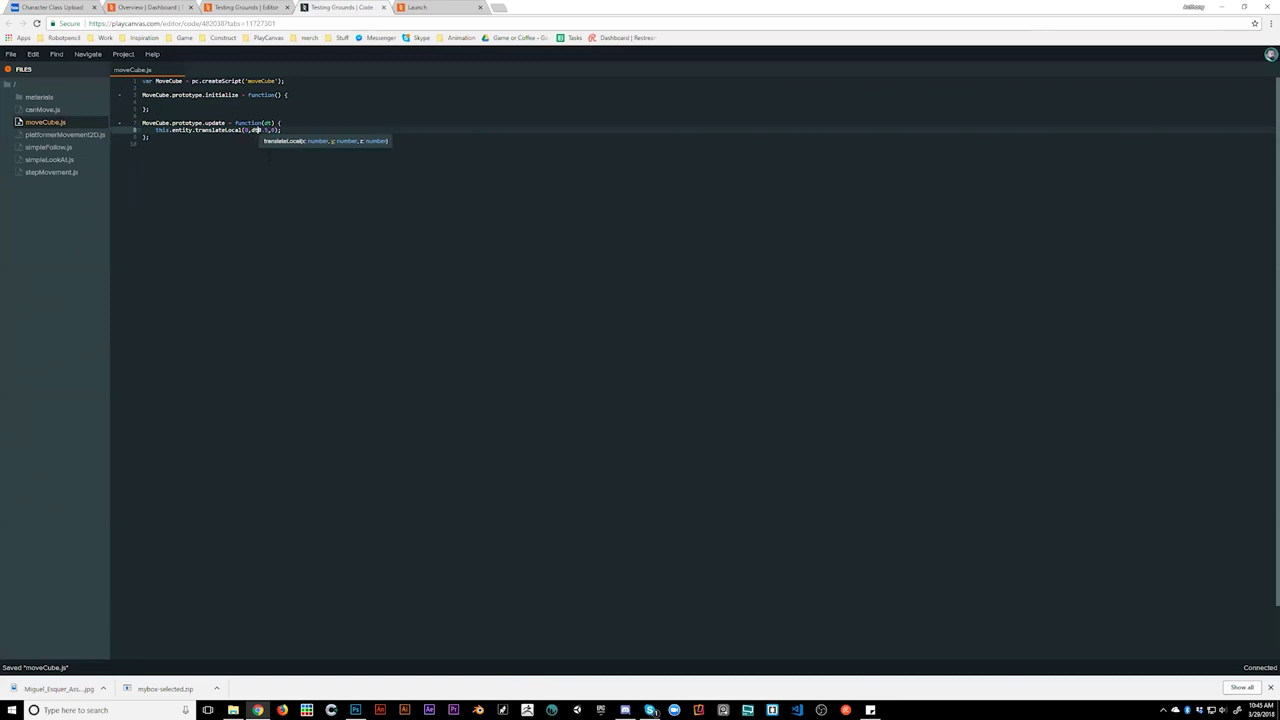
text(*)
key(shift+Right)
key(shift+Right)
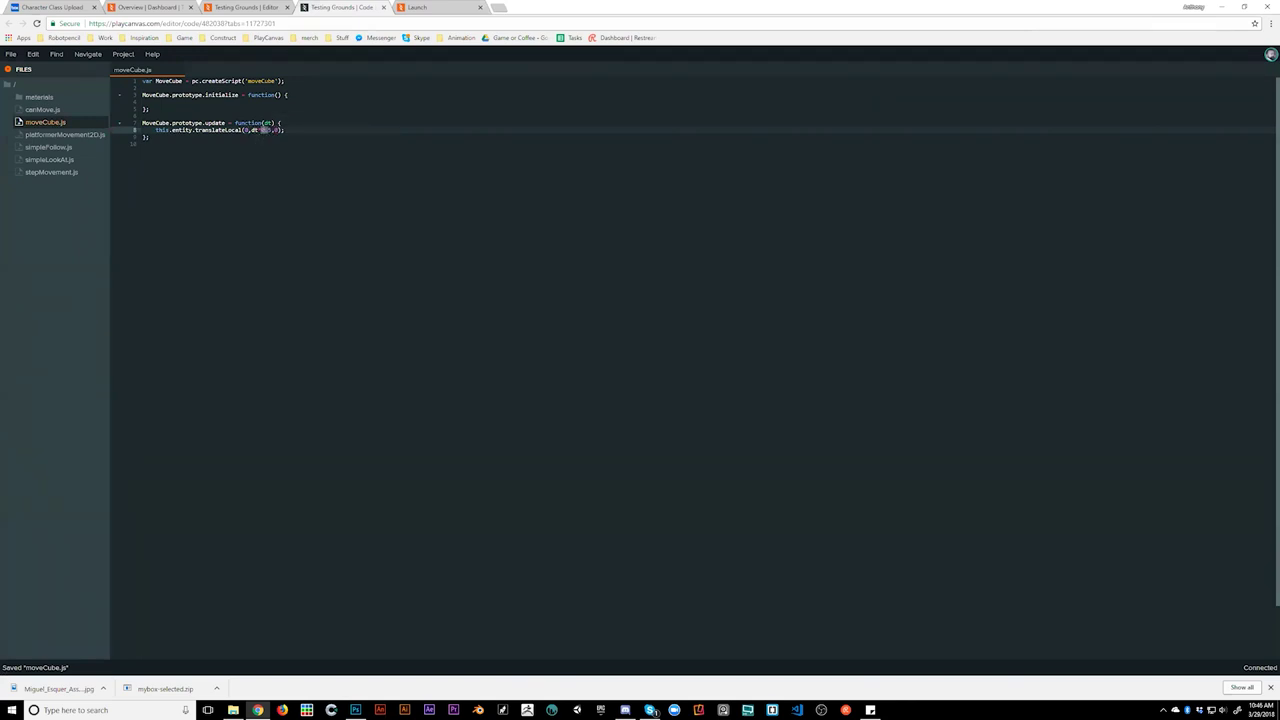
text(5)
- Save the script with the dt-based movement, rerun the launched scene, and go back to the code
key(ctrl+s)
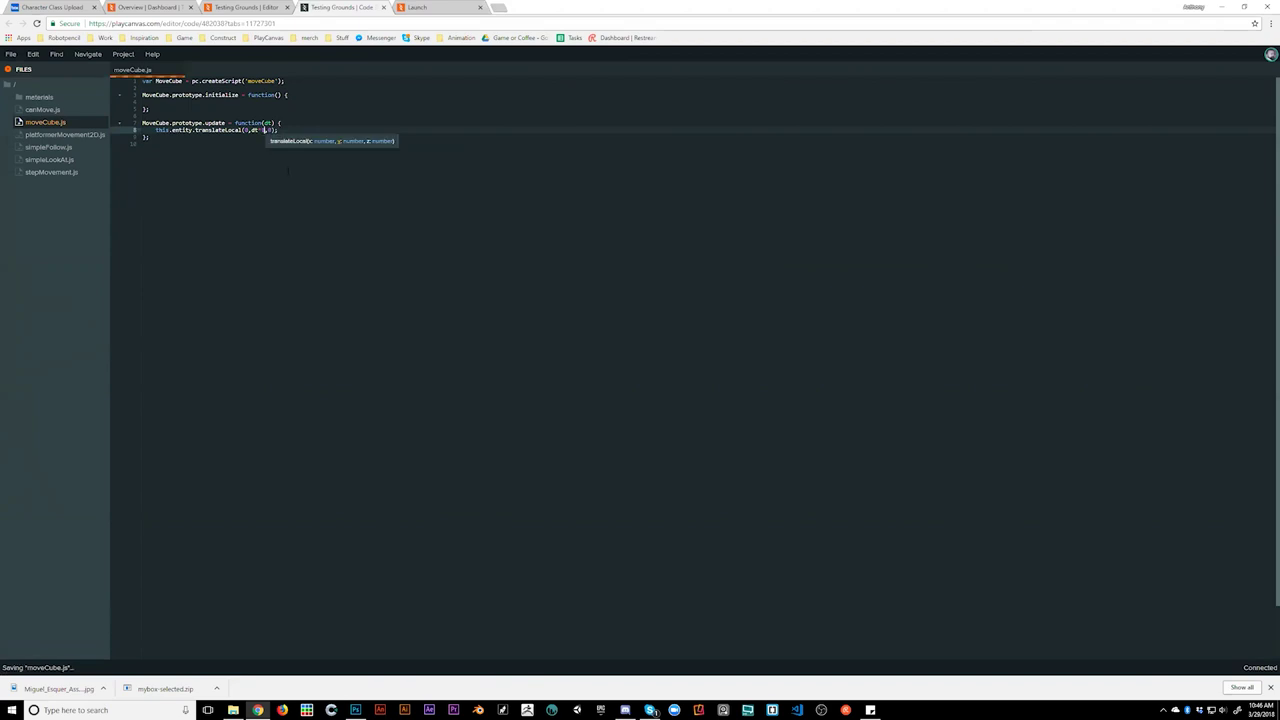
click(418, 7)
key(F5)
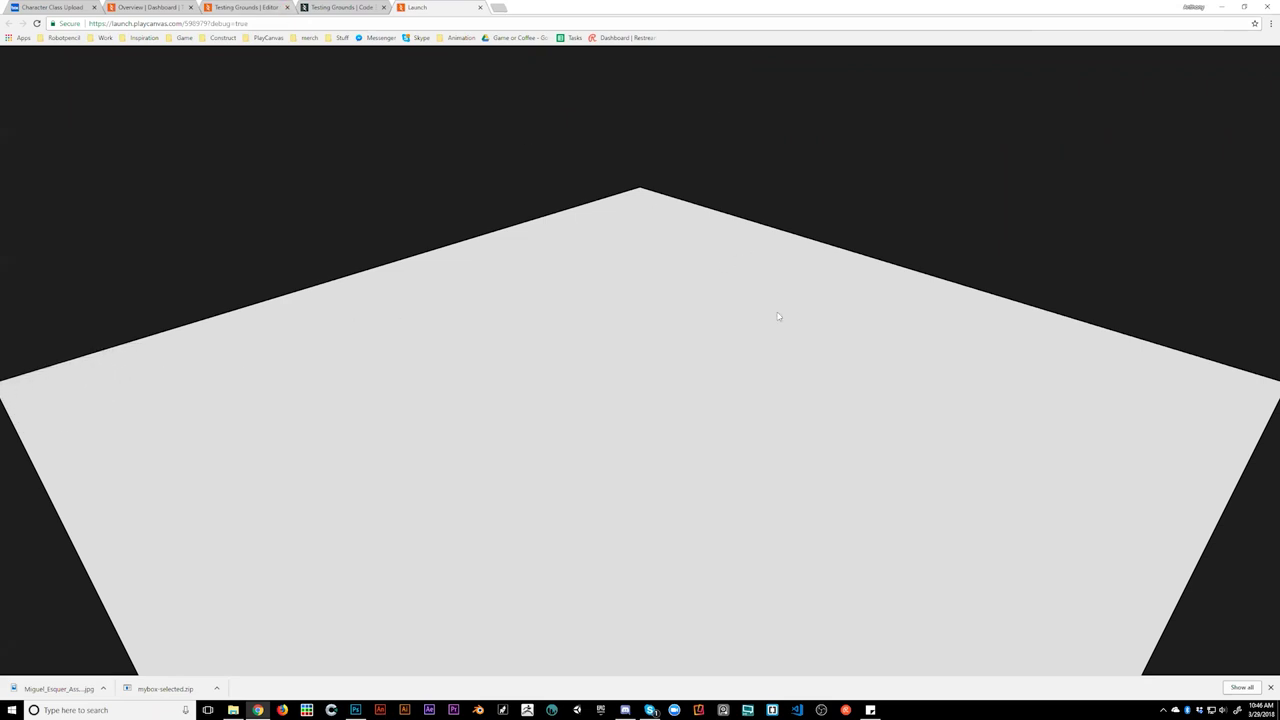
click(345, 7)
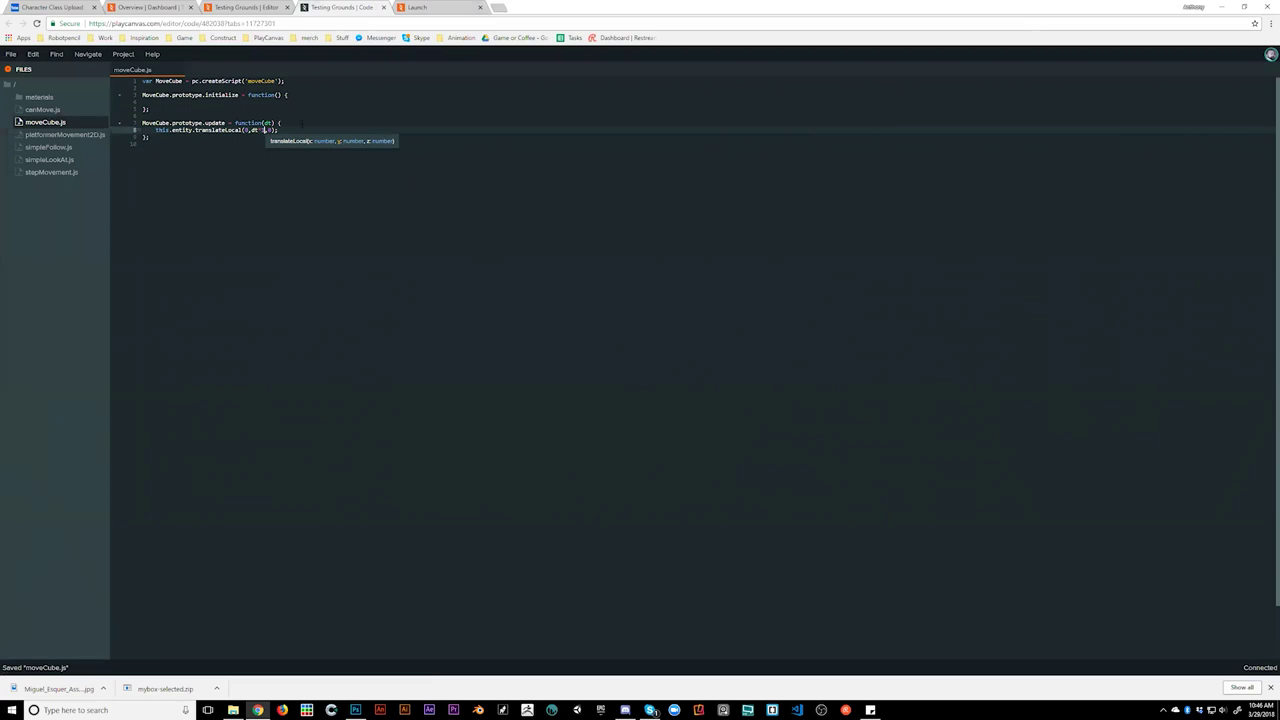
- Insert a sample if block with nonsense condition and body text at the start of the update function
click(303, 130)
click(300, 116)
click(294, 123)
key(Return)
text(if())
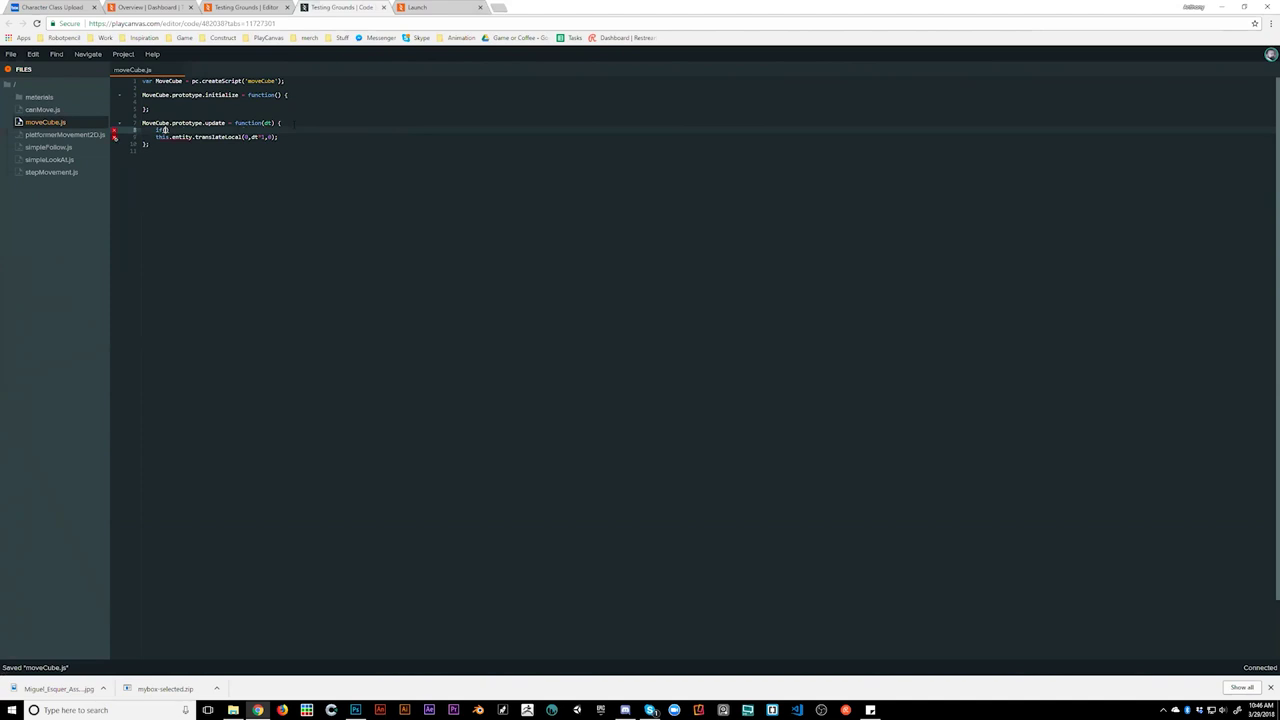
text(AHIFOAHIOFAFONAMHF)
text({)
key(Return)
text(OFHIAHFOIDNHFIA)
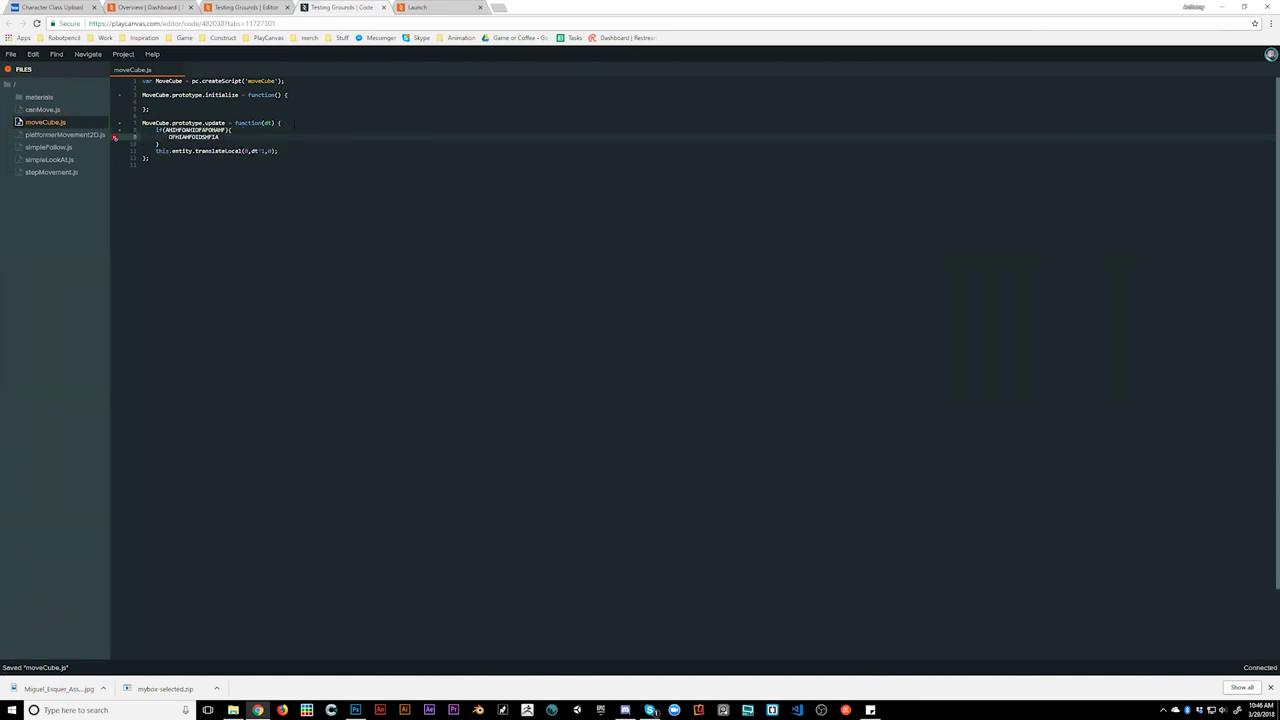
- Undo and erase the nonsense if block from the update function
key(ctrl+z)
key(ctrl+z)
key(ctrl+z)
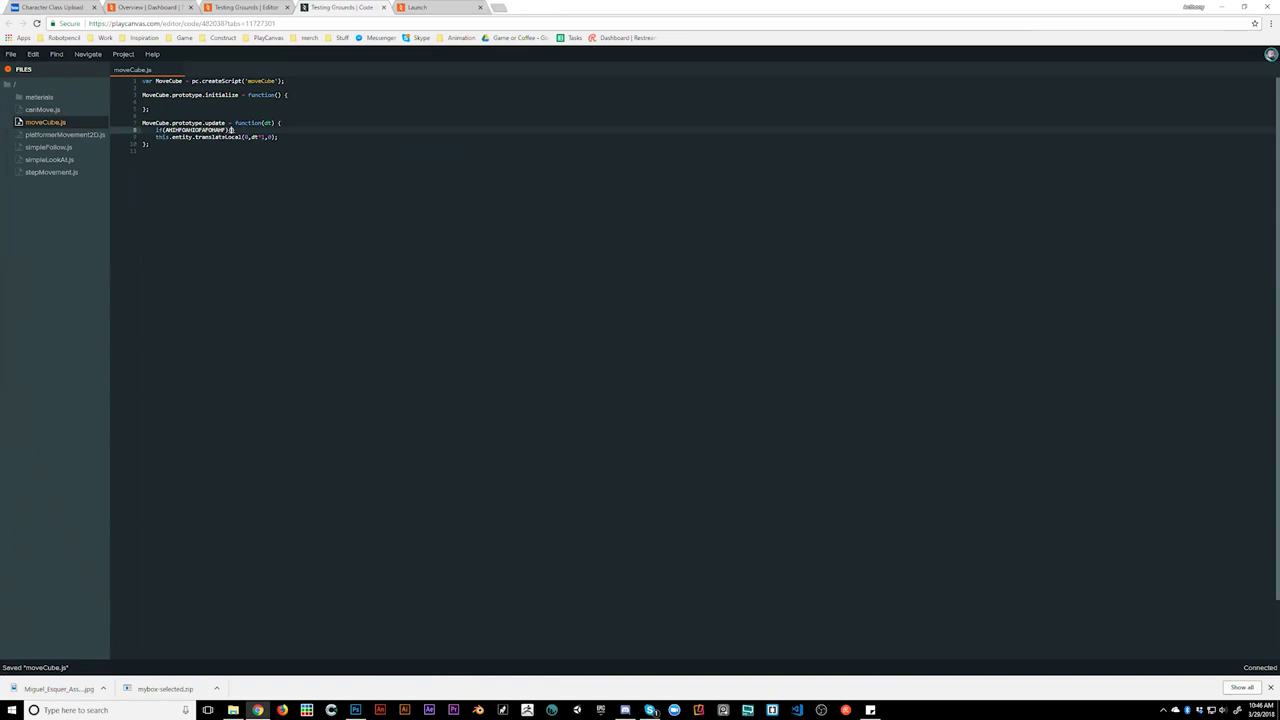
key(ctrl+z)
key(BackSpace)
key(BackSpace)
key(BackSpace)
key(BackSpace)
key(BackSpace)
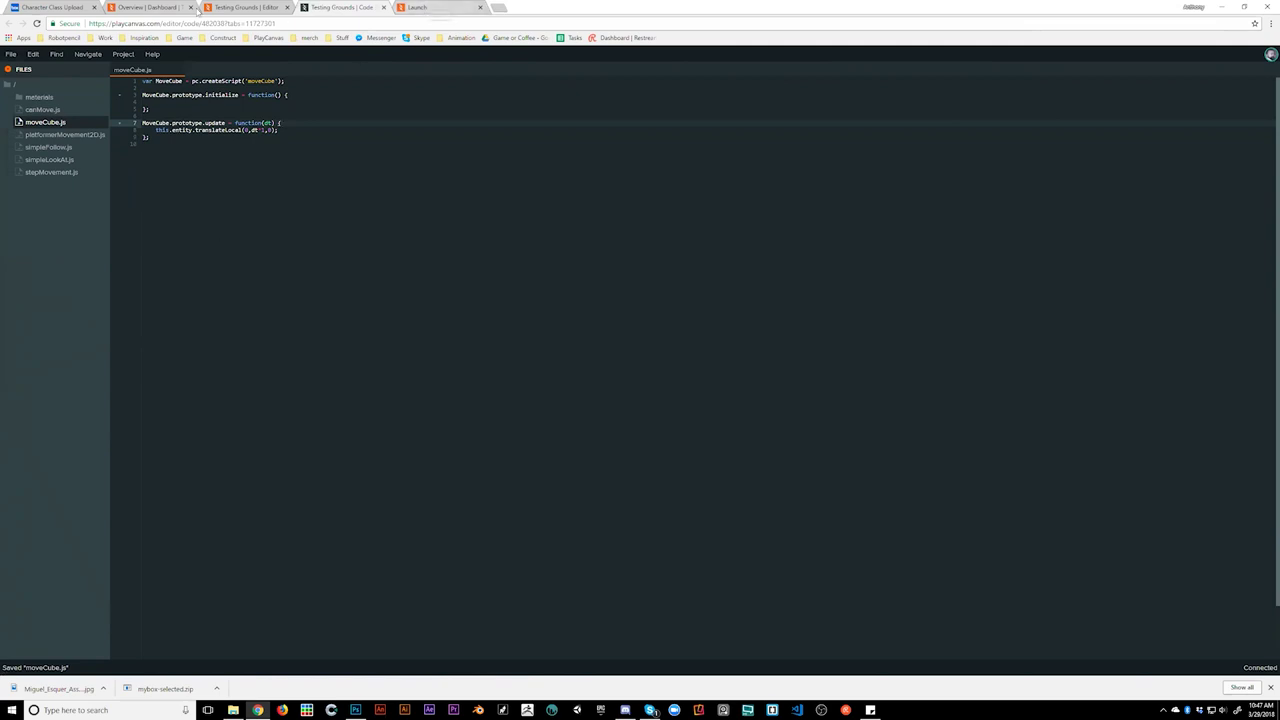
- Close the code editor, launched scene and scene editor pages to get back to the Testing Grounds project overview
click(384, 8)
click(384, 8)
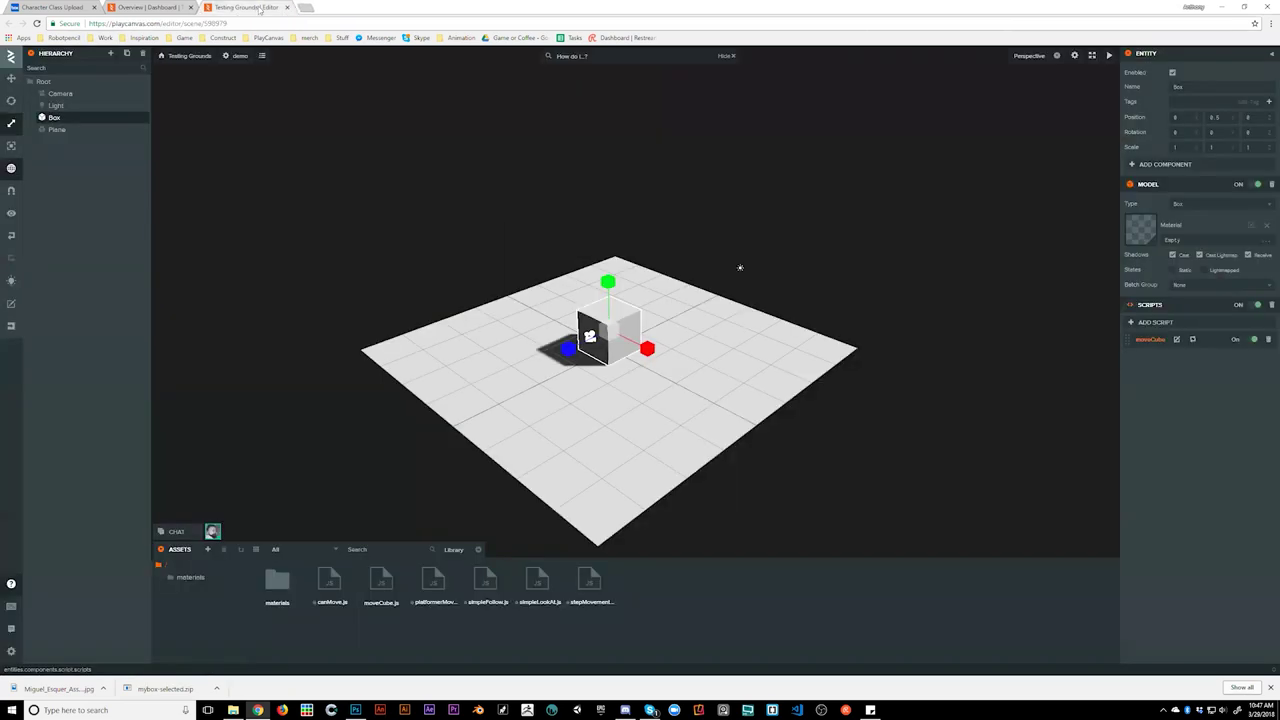
click(287, 7)
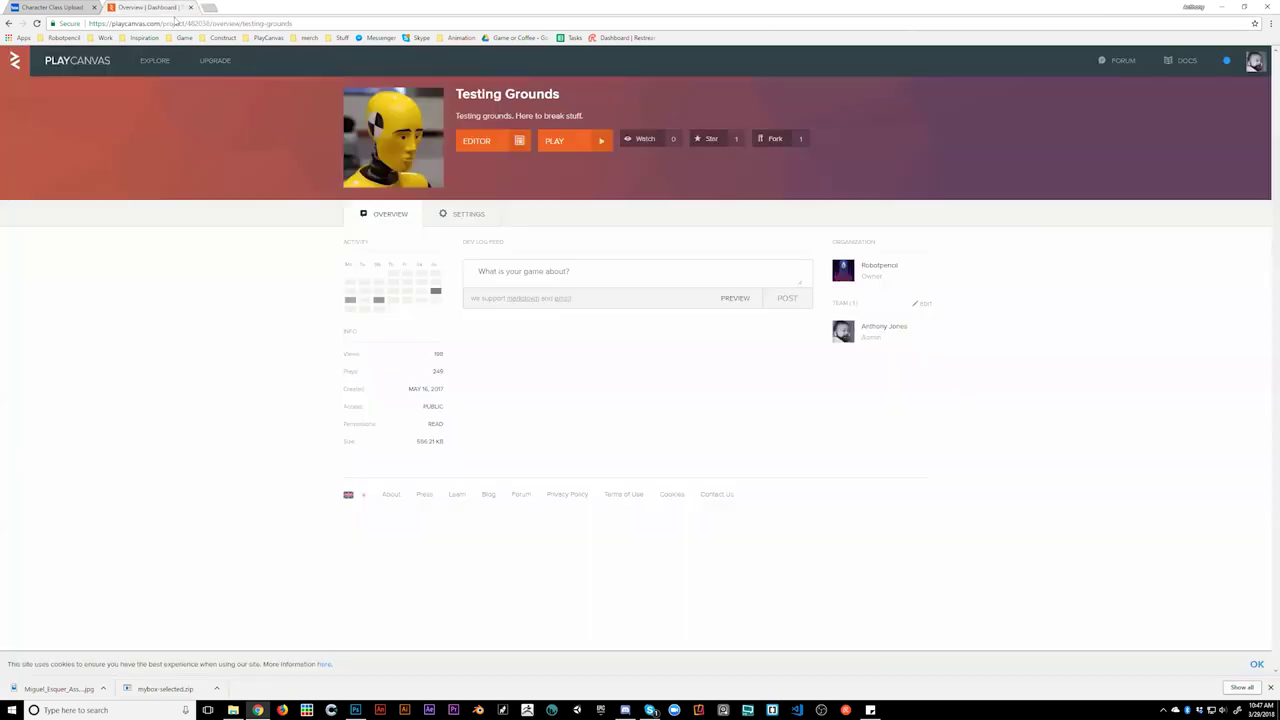
- Open the PlayCanvas forum and view the signed-in account's profile activity
click(1133, 61)
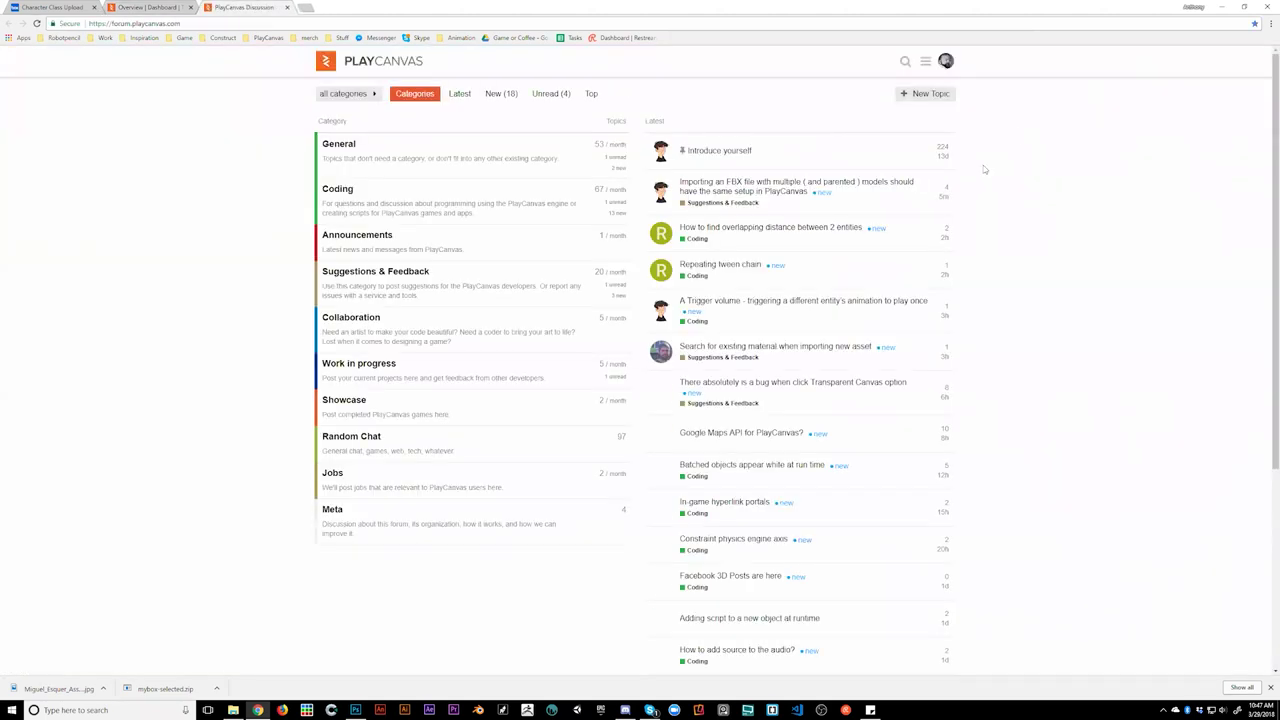
click(946, 61)
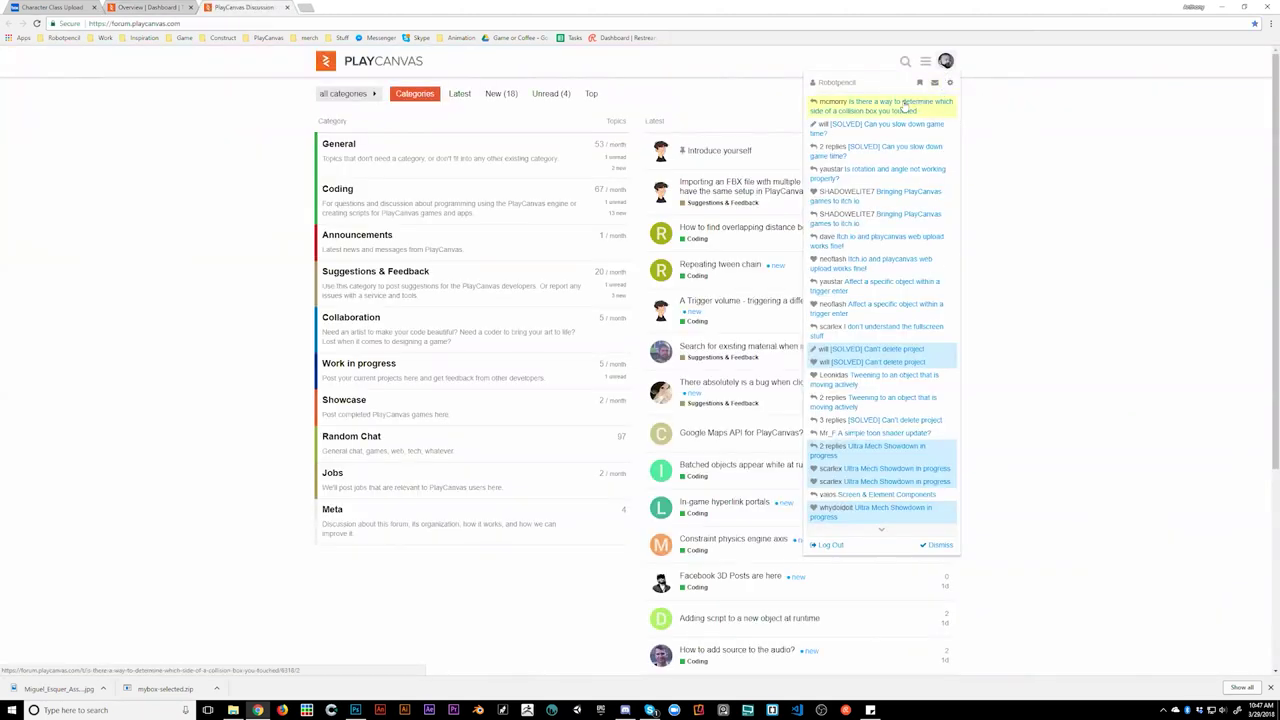
click(846, 88)
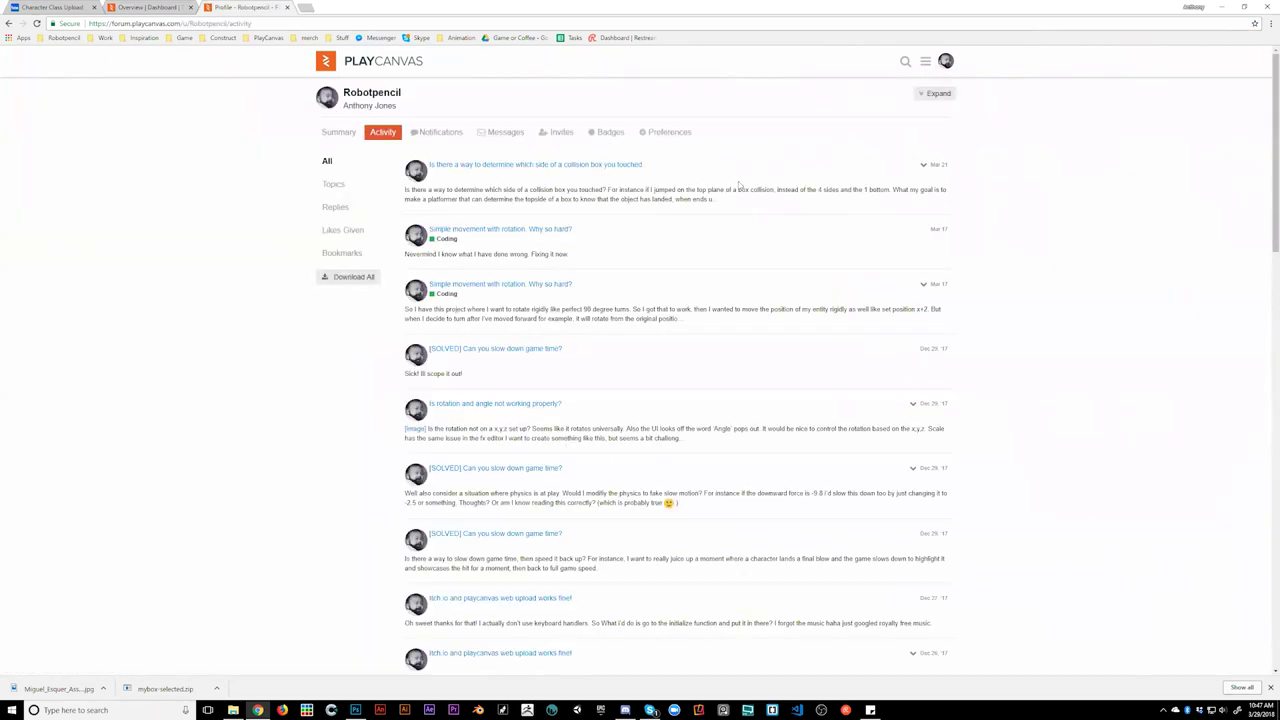
- Browse the profile's history of forum questions and replies, going down to the 2017 posts and partway back
scroll(739, 187, down, 1)
scroll(739, 187, down, 15)
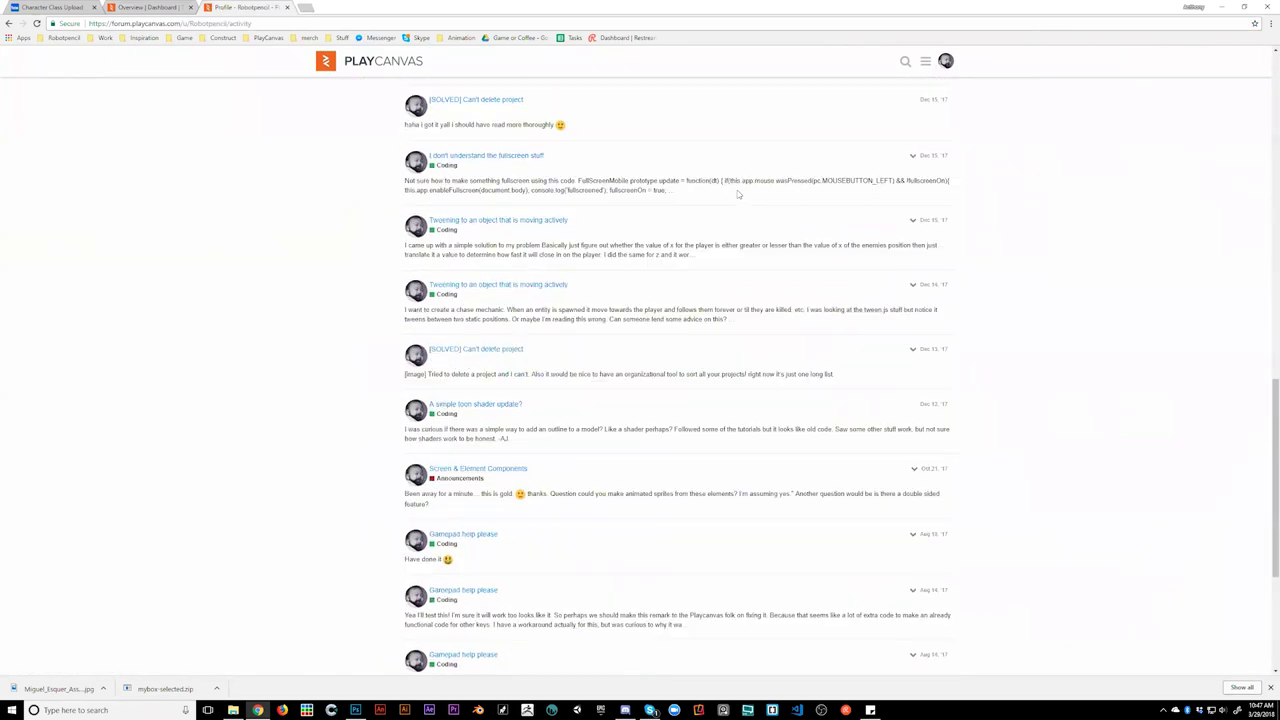
scroll(739, 194, down, 15)
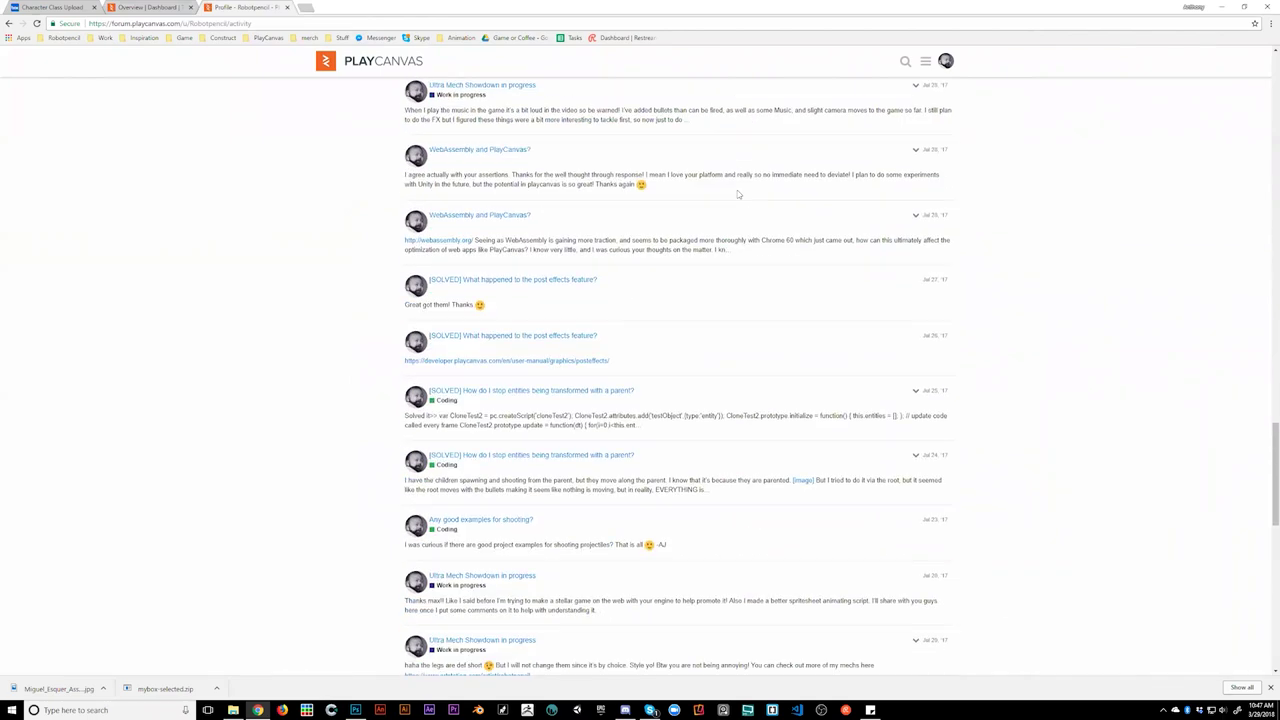
scroll(739, 194, down, 15)
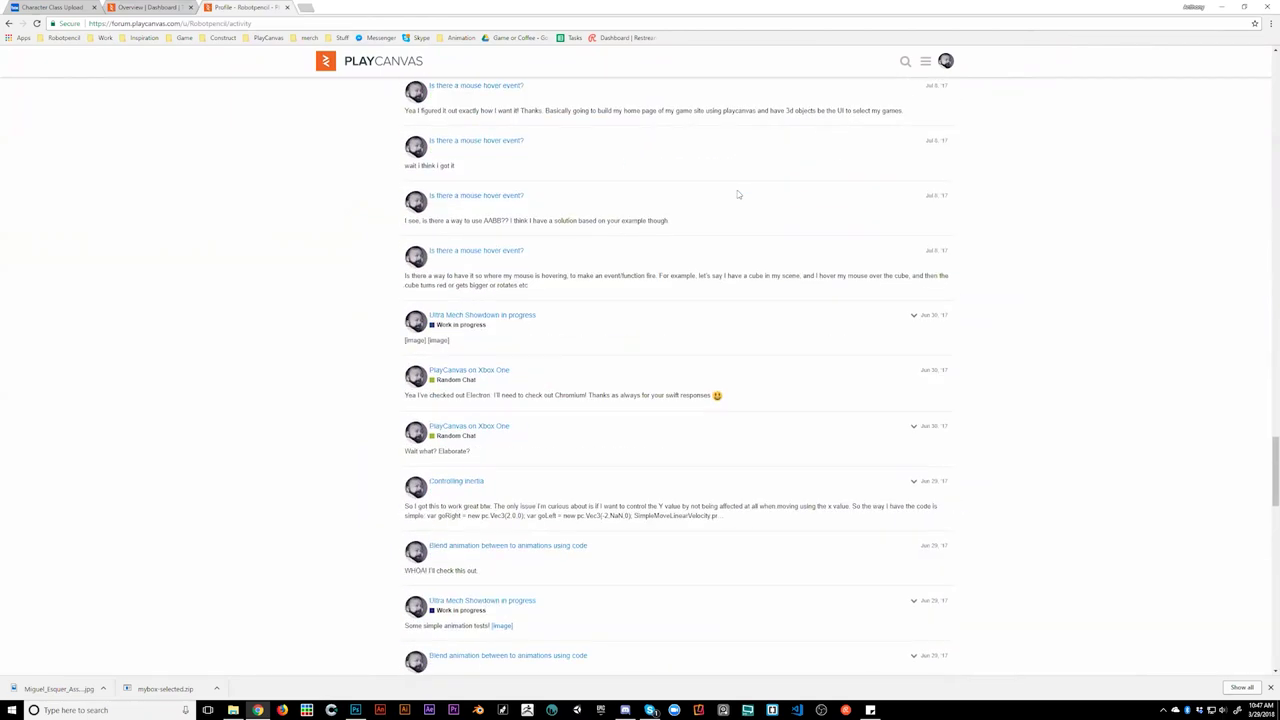
scroll(739, 194, down, 15)
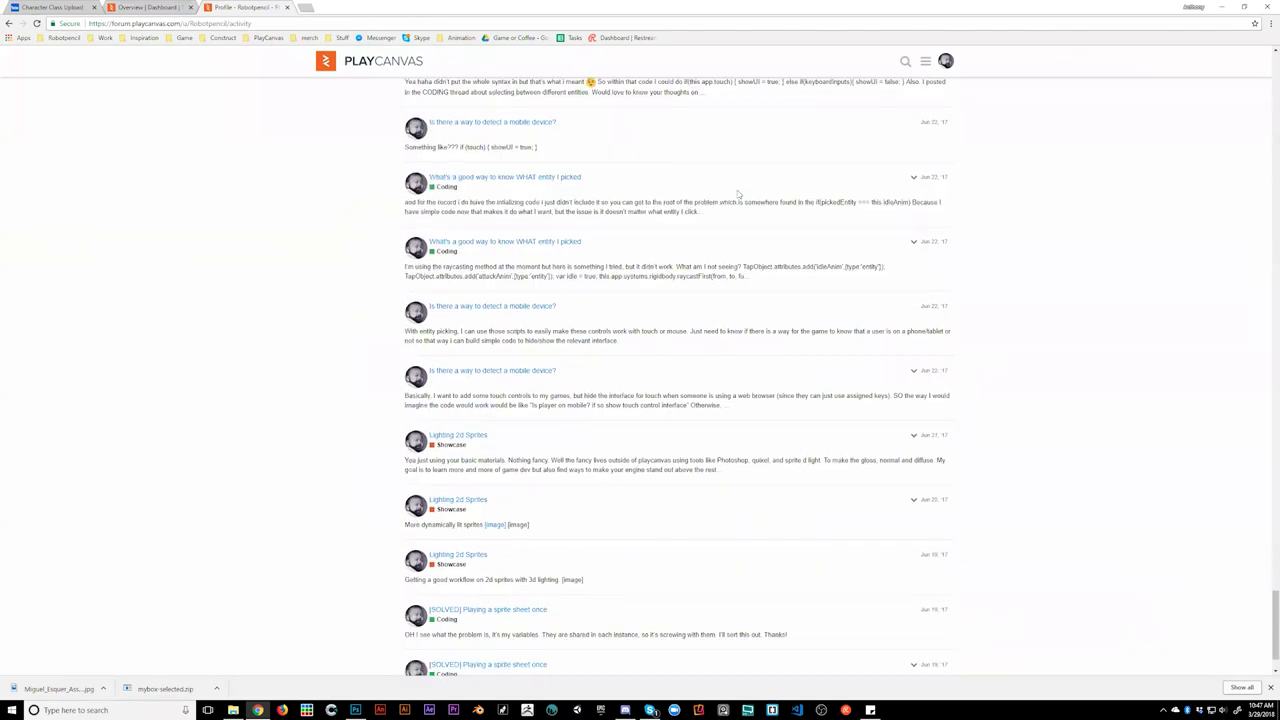
scroll(739, 194, up, 10)
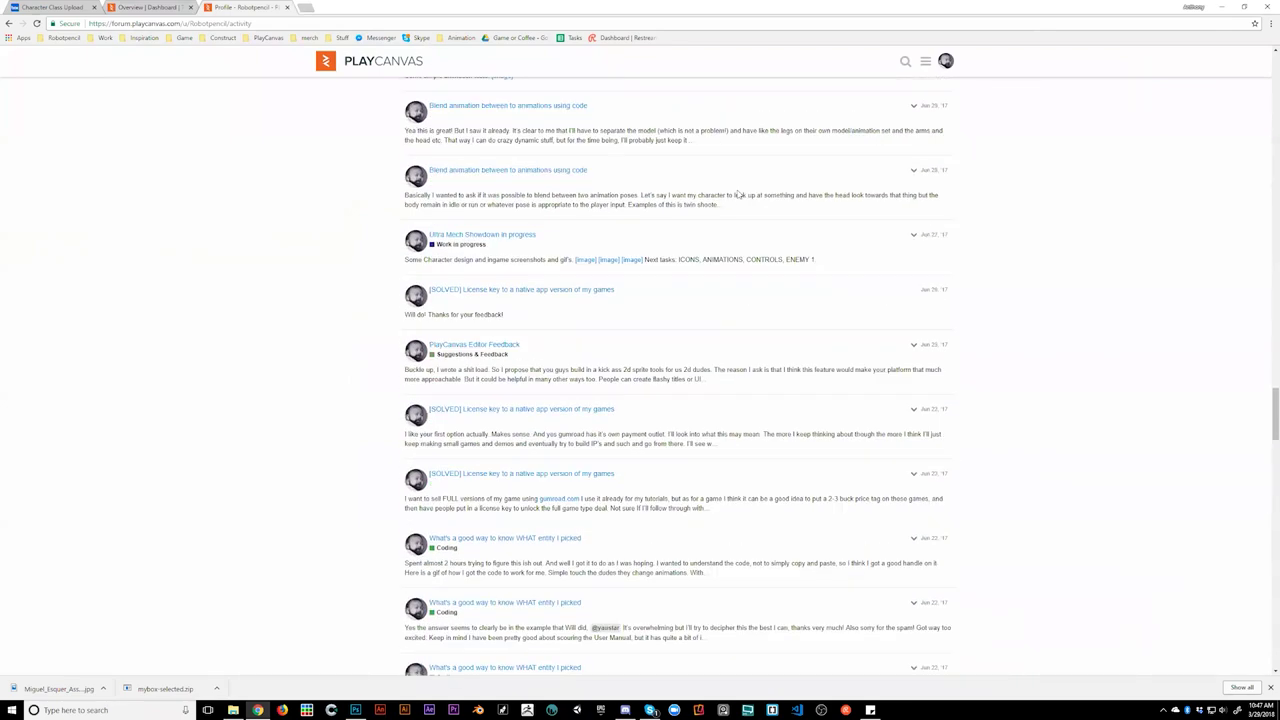
scroll(739, 194, up, 12)
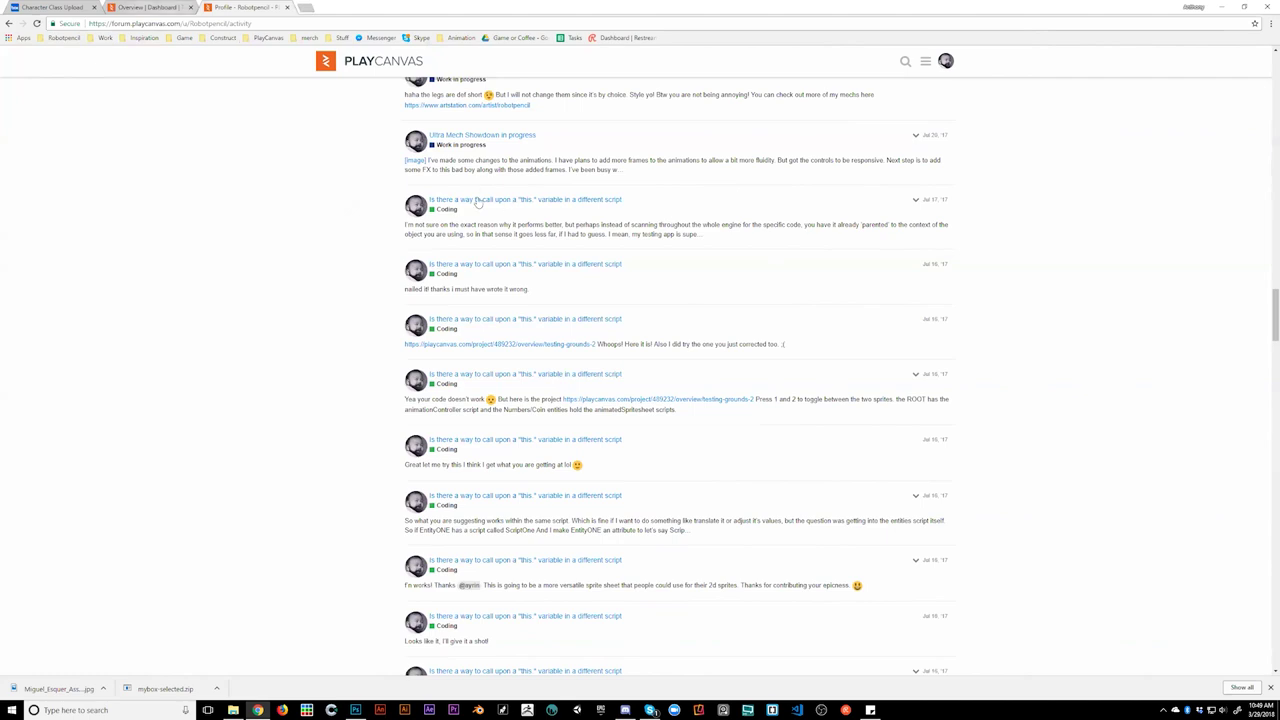
- Review the profile's history of forum questions and replies, from the newest posts down to the July 2017 ones
scroll(480, 196, up, 3)
scroll(478, 197, up, 10)
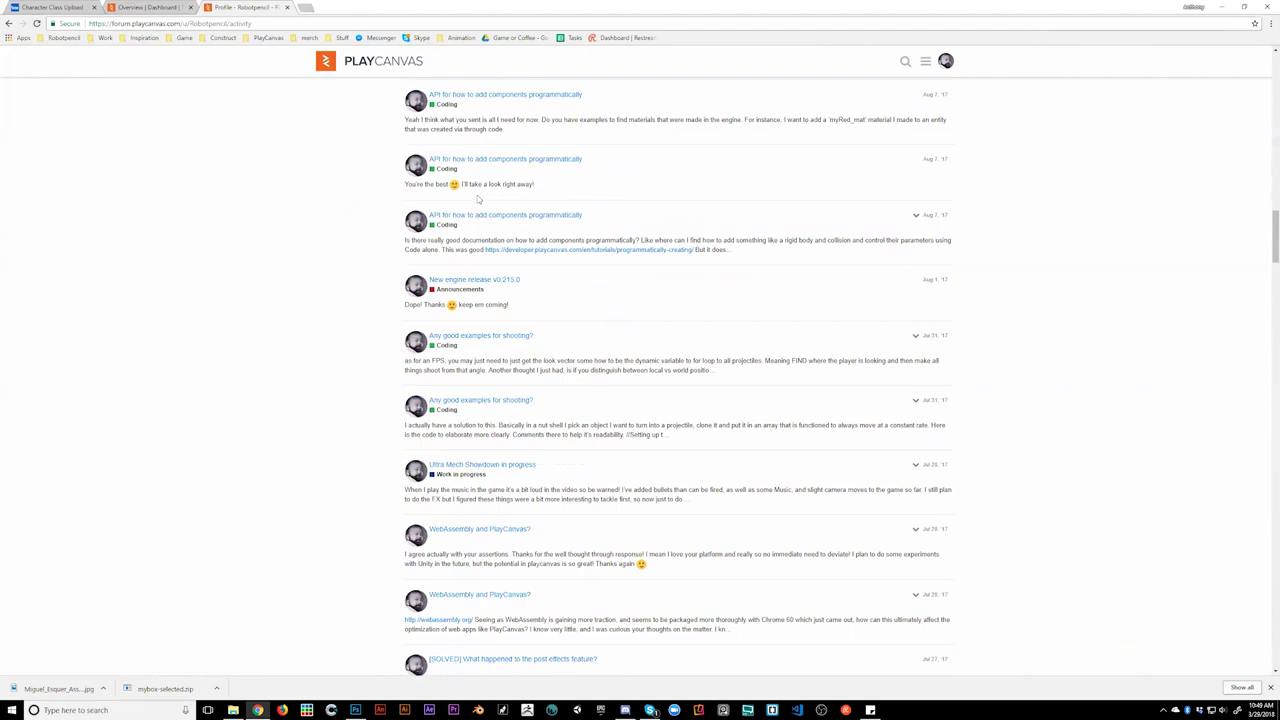
scroll(478, 200, up, 10)
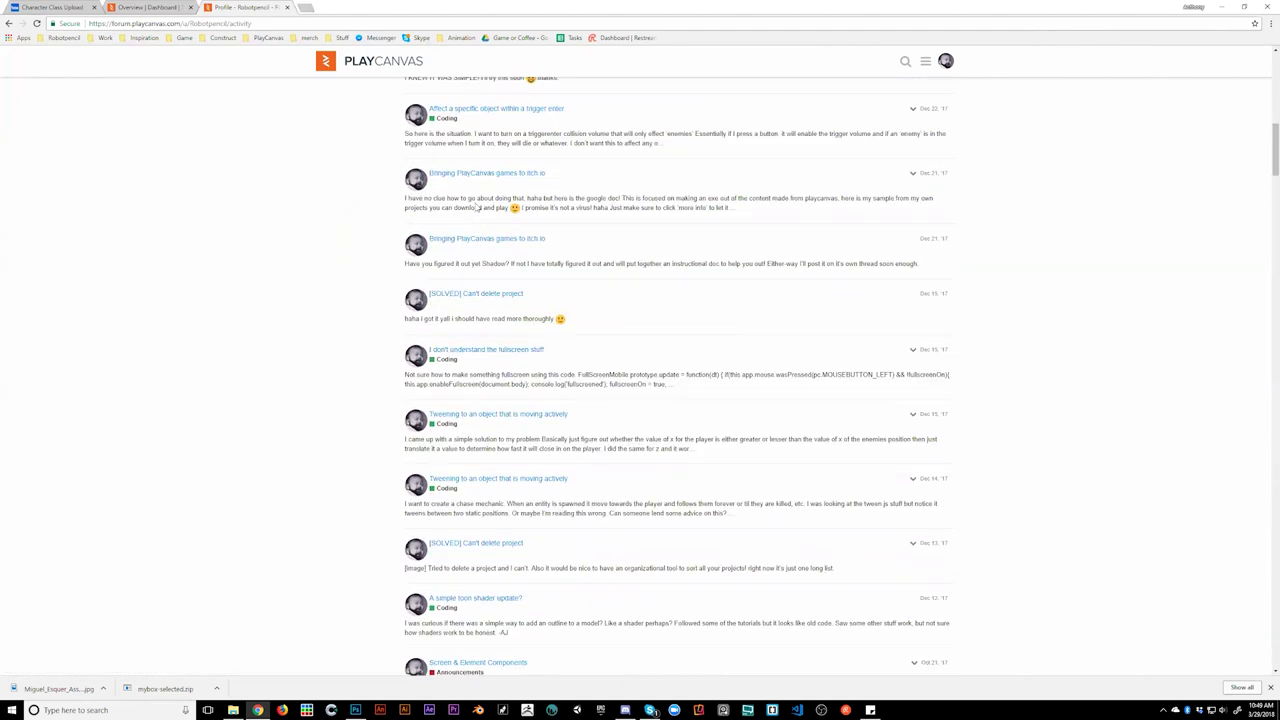
scroll(478, 207, up, 2)
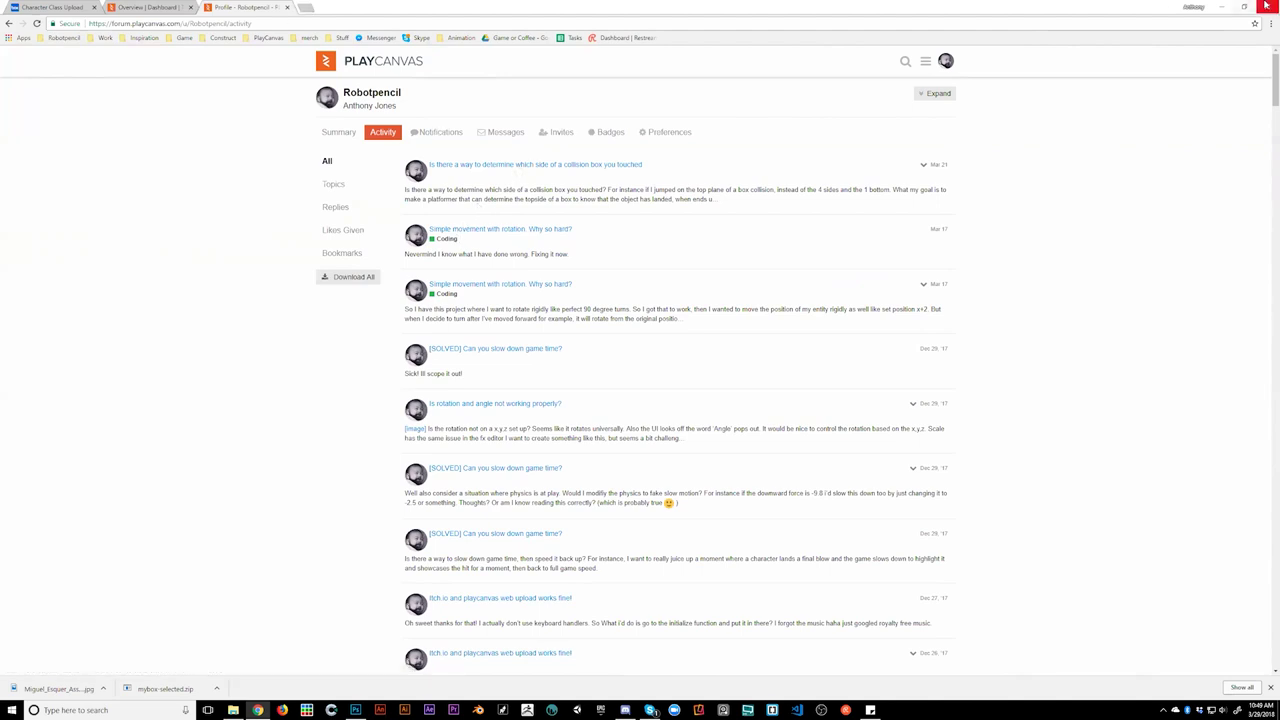
scroll(726, 311, down, 2)
scroll(726, 311, down, 15)
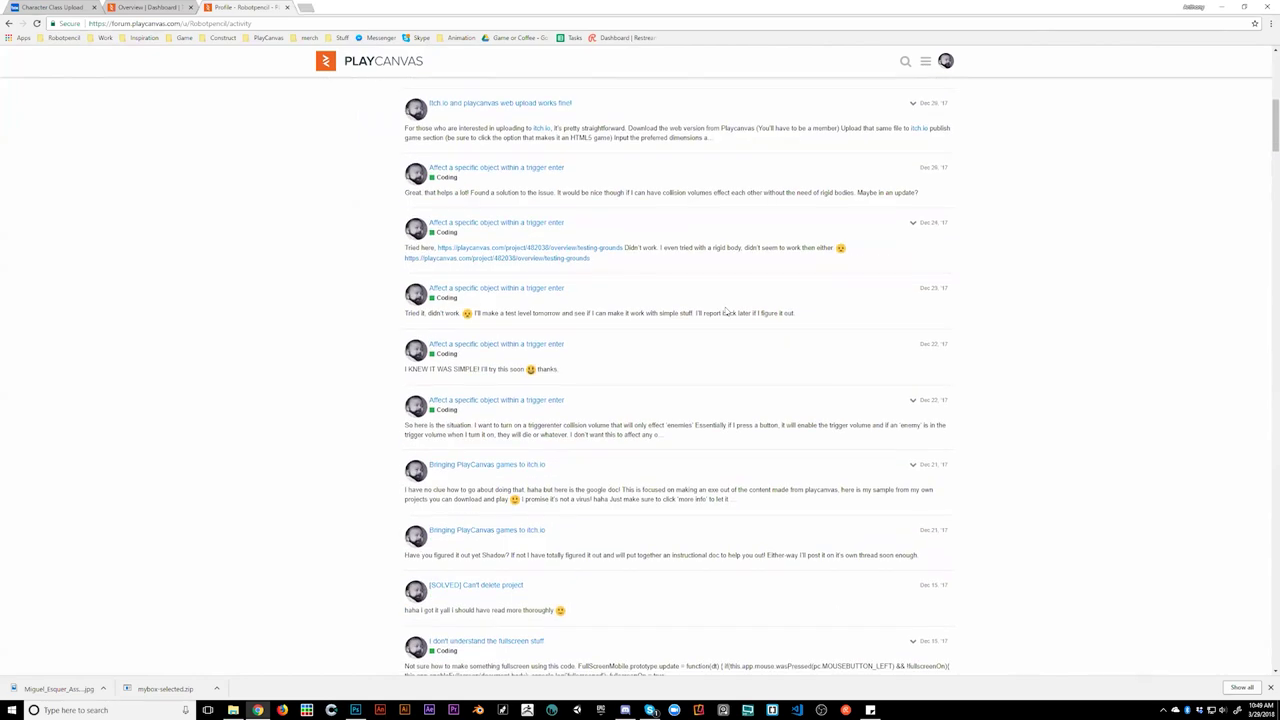
scroll(726, 311, down, 15)
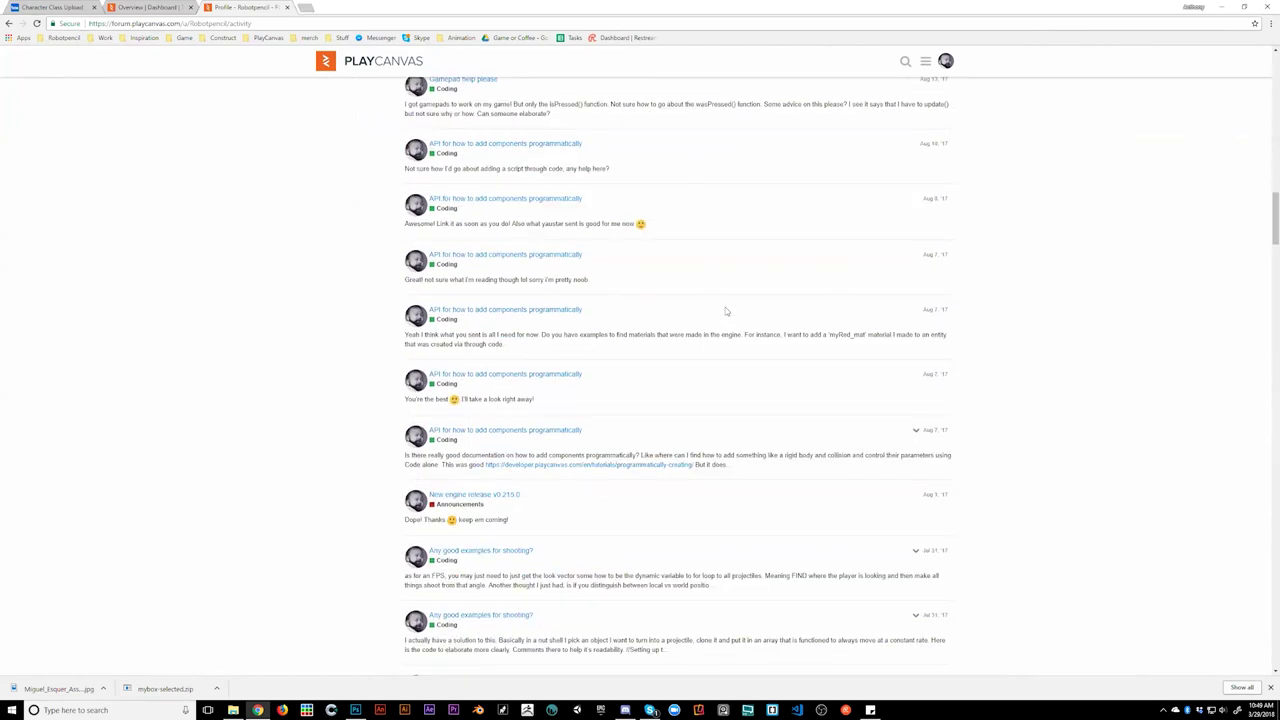
scroll(726, 311, down, 3)
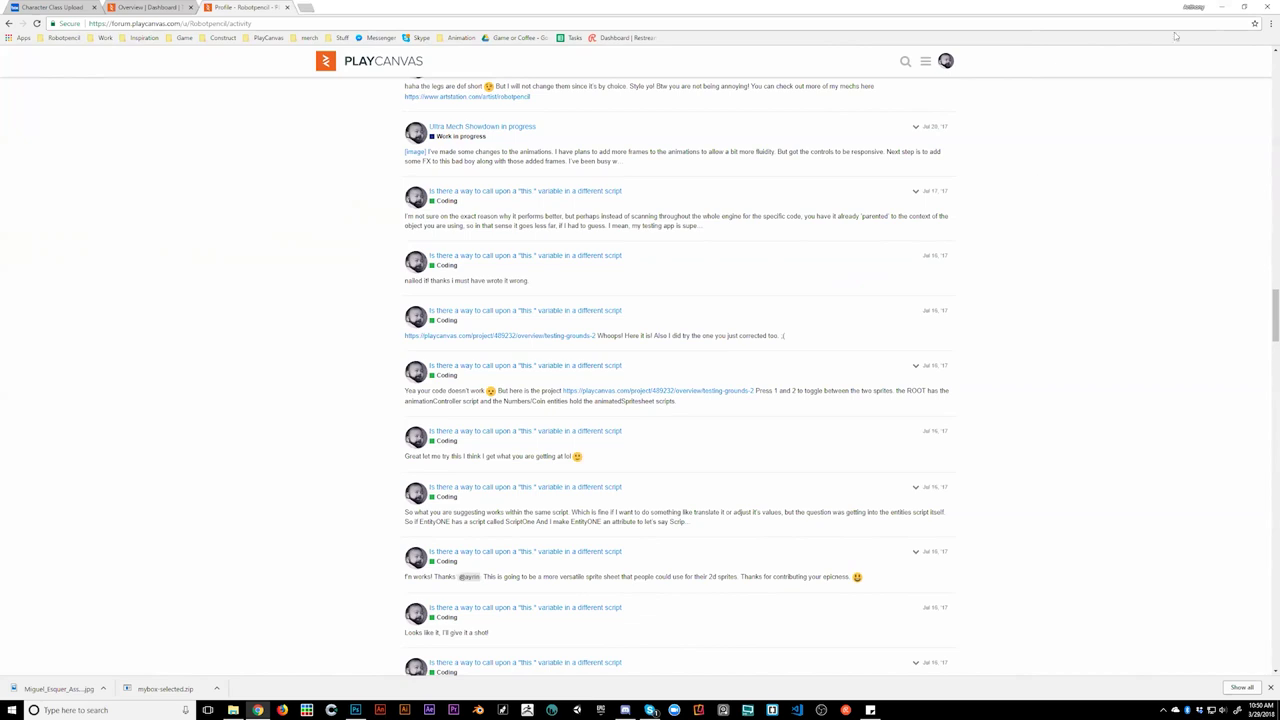
- Switch to the Photoshop painting, flip the canvas and paint a dark belt shape along the lower edge of the torso
click(1221, 7)
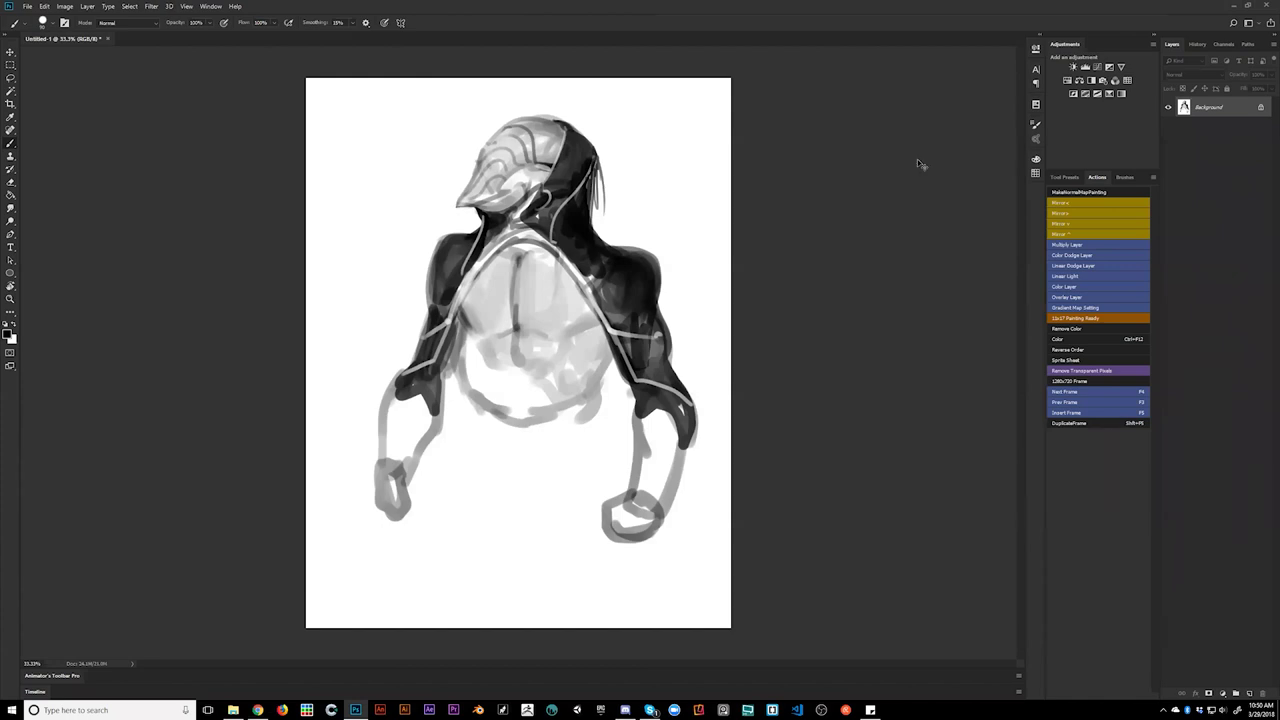
key(ctrl+shift+h)
mouse_move(446, 378)
mouse_down()
mouse_move(443, 398)
mouse_move(472, 386)
mouse_move(445, 380)
mouse_move(482, 408)
mouse_move(448, 386)
mouse_move(474, 408)
mouse_move(436, 416)
mouse_move(556, 422)
mouse_move(520, 429)
mouse_up()
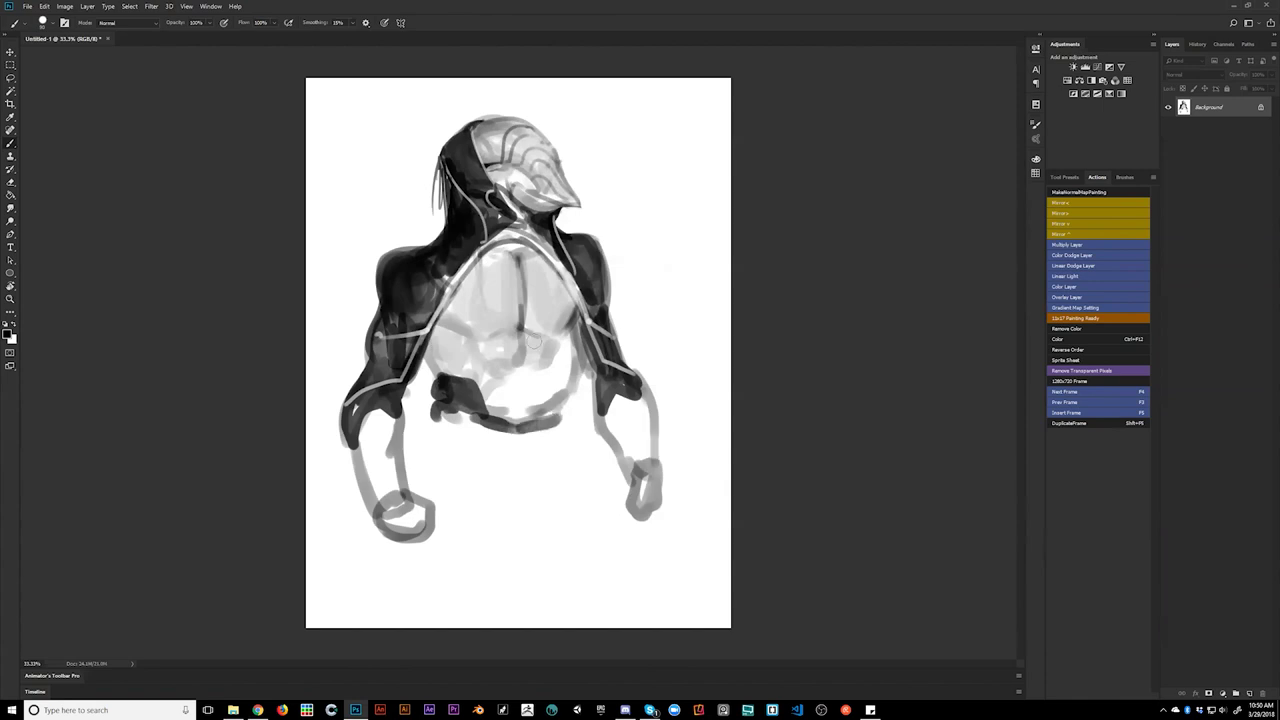
- Shade the belly with soft grey strokes using a larger brush, flipping the canvas to work on the opposite side
key(])
key(])
key(])
key(])
key(])
mouse_move(580, 328)
mouse_down()
mouse_move(568, 394)
mouse_move(565, 369)
mouse_move(543, 400)
mouse_move(501, 403)
mouse_move(518, 372)
mouse_move(516, 401)
mouse_move(550, 376)
mouse_move(525, 394)
mouse_move(467, 366)
mouse_move(495, 396)
mouse_move(483, 389)
mouse_move(543, 370)
mouse_move(523, 379)
mouse_move(475, 352)
mouse_move(558, 358)
mouse_up()
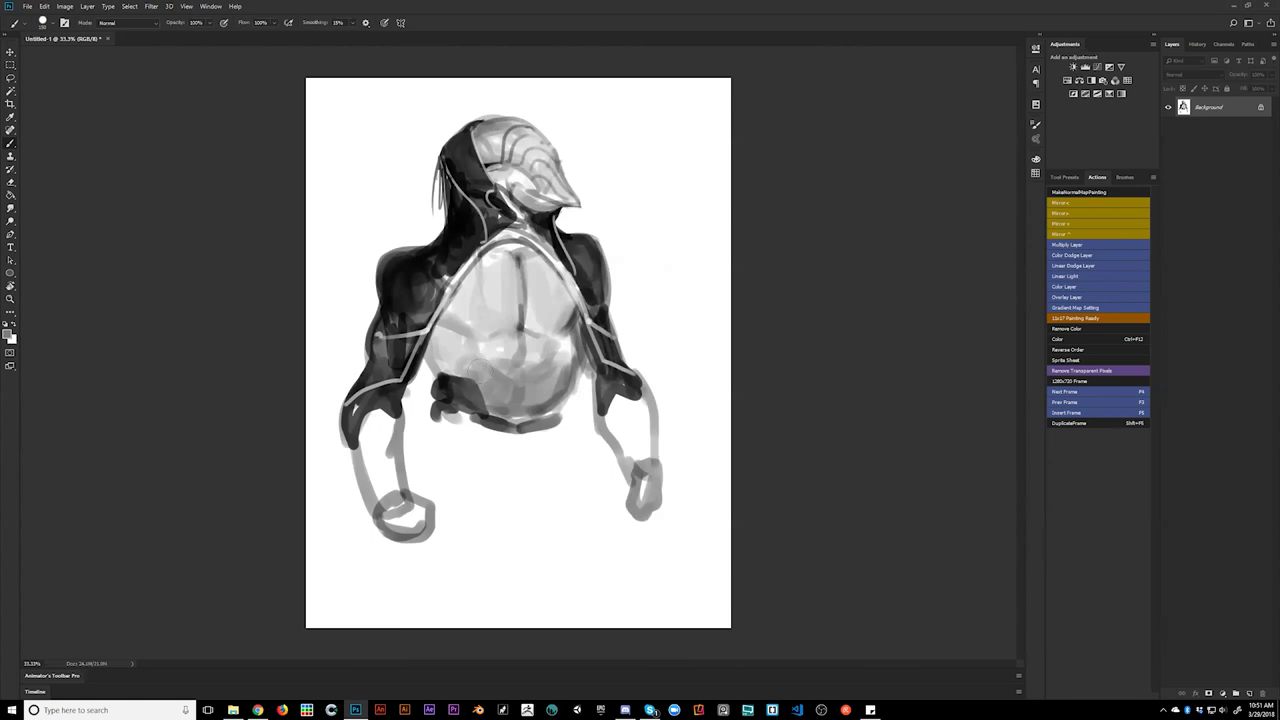
key(ctrl+f)
drag(470, 341, 472, 352)
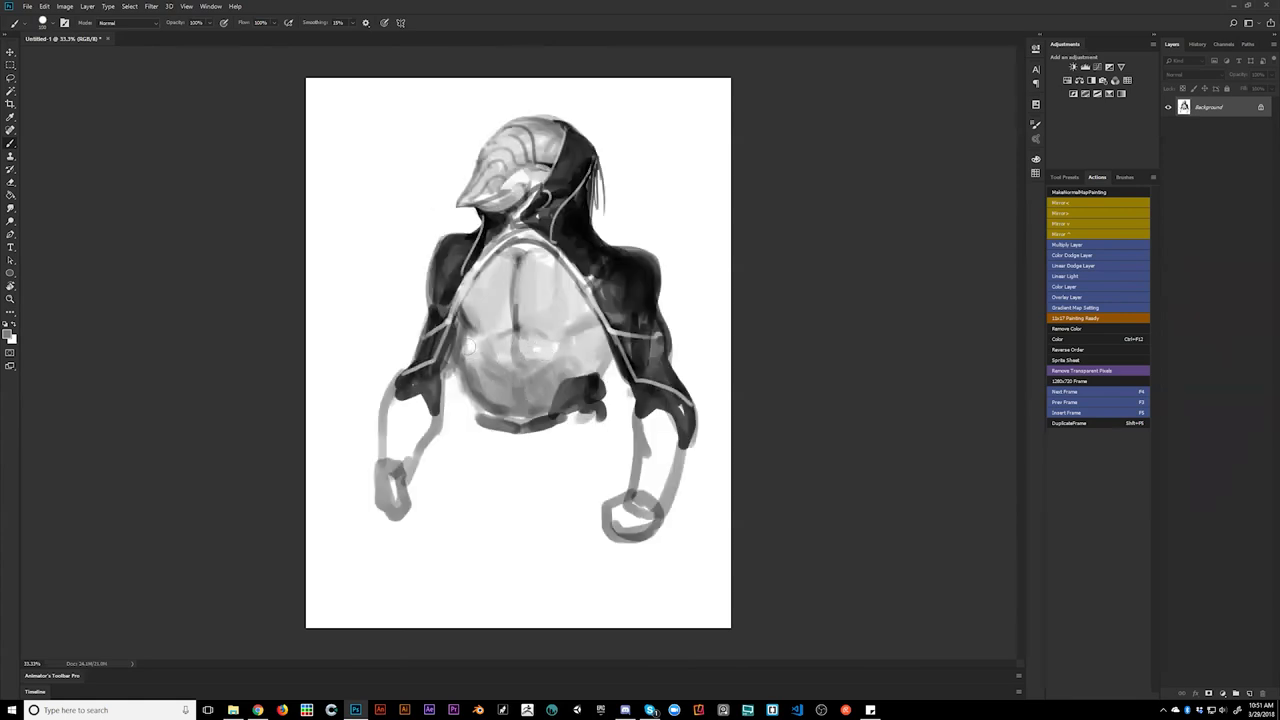
- Paint a dark pad on the bare hip, with dark and grey strokes below the waist blocking in the upper legs
key(d)
drag(458, 390, 470, 412)
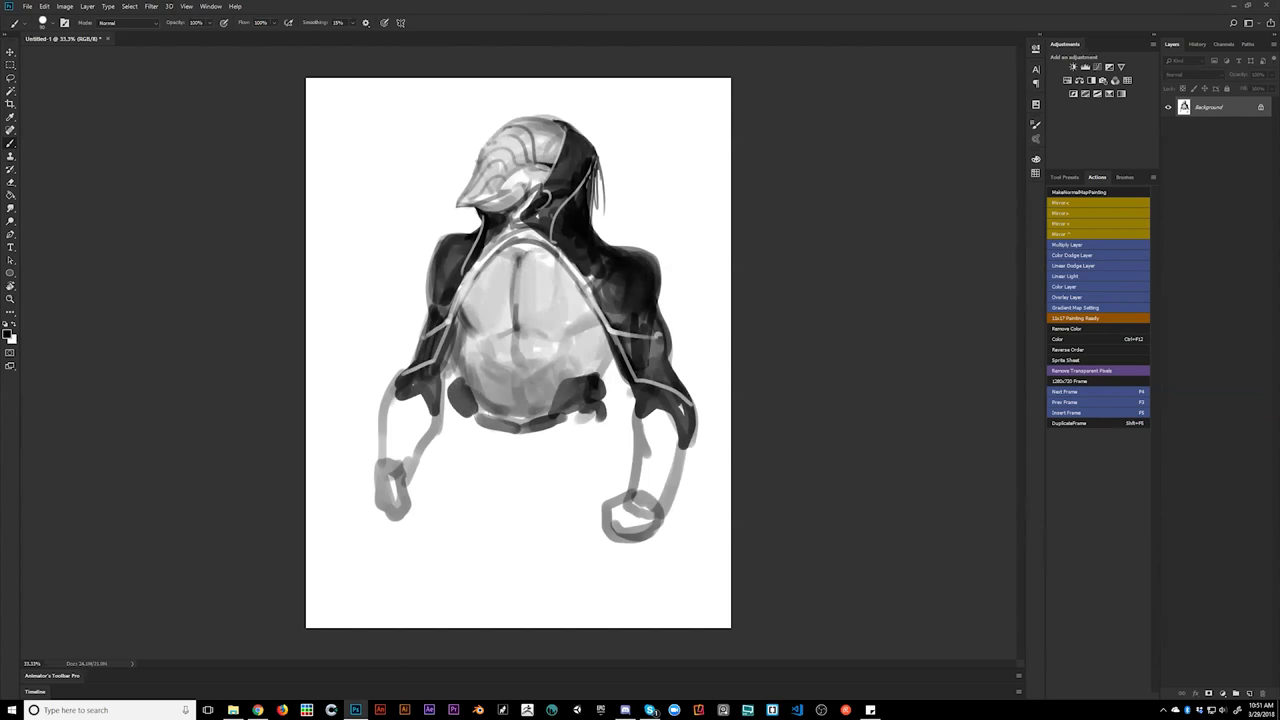
mouse_move(454, 316)
mouse_down()
mouse_move(439, 395)
mouse_move(472, 396)
mouse_move(474, 431)
mouse_move(451, 425)
mouse_move(440, 462)
mouse_up()
drag(592, 423, 598, 455)
mouse_move(452, 422)
mouse_down()
mouse_move(451, 478)
mouse_move(469, 489)
mouse_move(468, 430)
mouse_move(473, 473)
mouse_move(483, 451)
mouse_move(495, 484)
mouse_up()
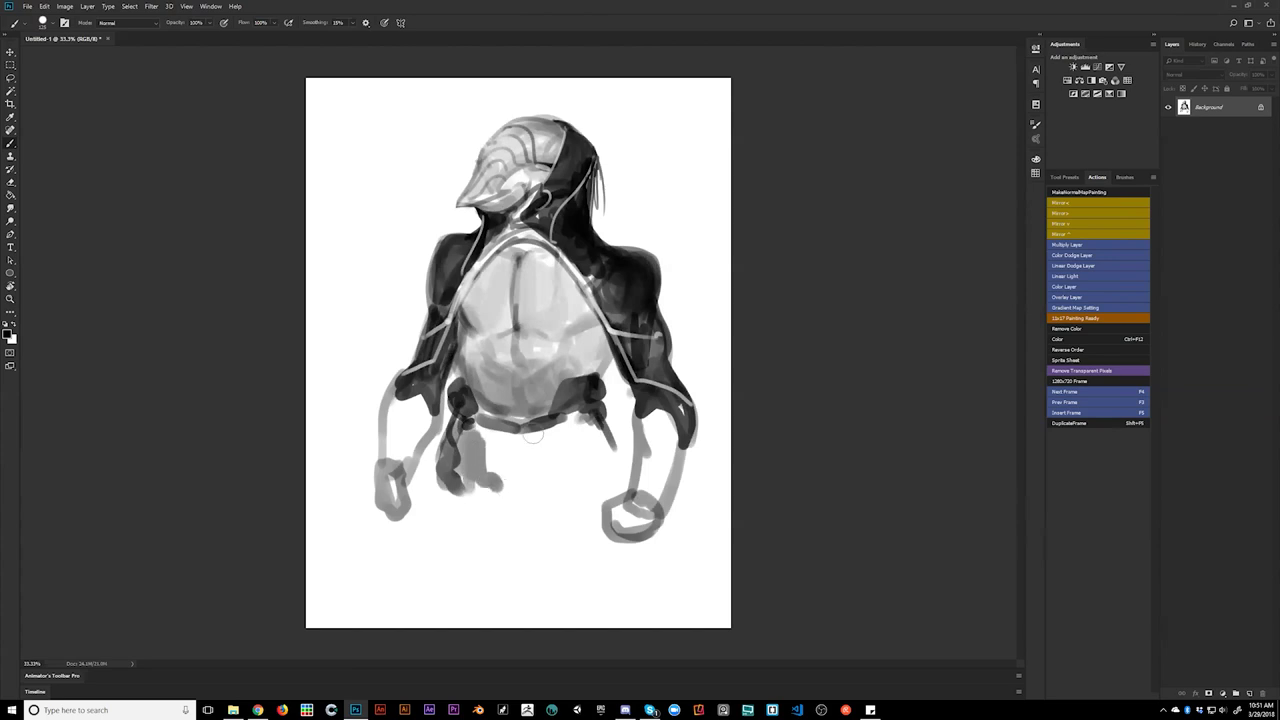
mouse_move(527, 438)
mouse_down()
mouse_move(546, 463)
mouse_move(532, 470)
mouse_move(490, 436)
mouse_move(478, 450)
mouse_move(480, 500)
mouse_up()
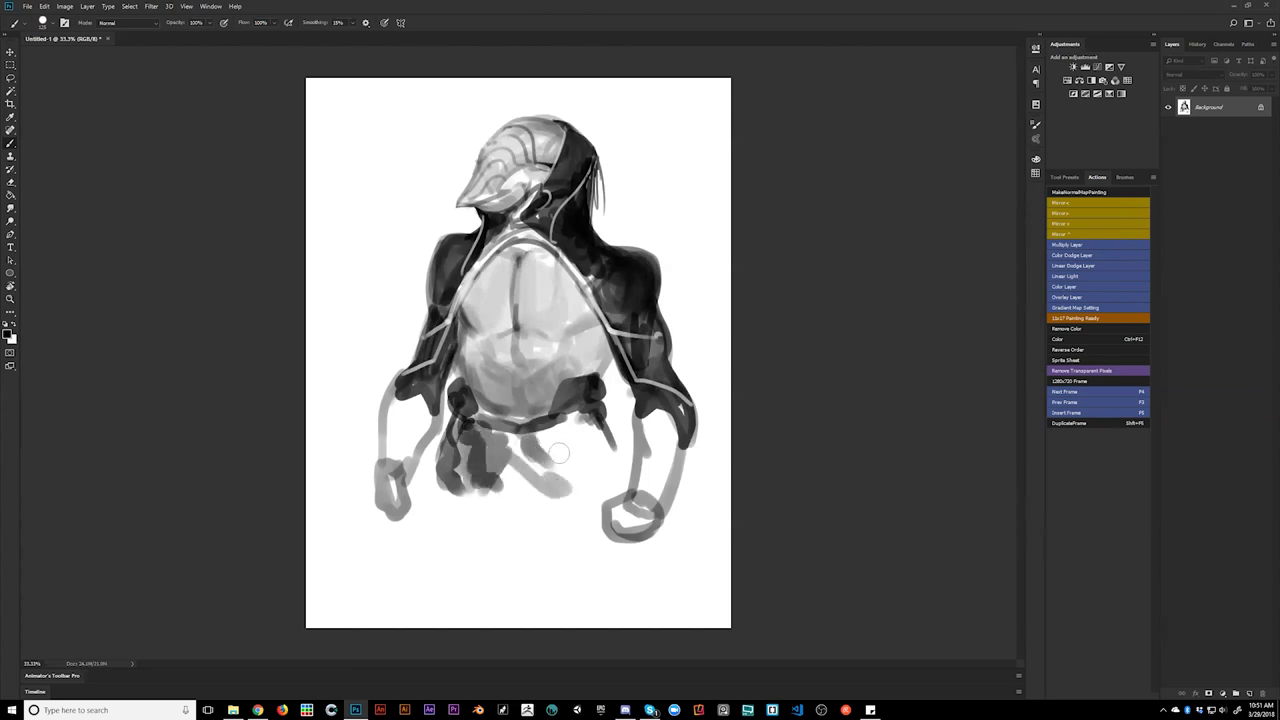
- Flip the canvas and fill both outlined forearms with grey tone
key(ctrl+shift+h)
drag(360, 430, 380, 500)
alt+click(370, 456)
mouse_move(370, 453)
mouse_down()
mouse_move(364, 412)
mouse_move(402, 498)
mouse_move(372, 445)
mouse_move(384, 482)
mouse_up()
mouse_move(617, 430)
mouse_down()
mouse_move(612, 414)
mouse_move(629, 454)
mouse_move(616, 400)
mouse_move(632, 470)
mouse_move(628, 404)
mouse_move(640, 420)
mouse_move(640, 460)
mouse_up()
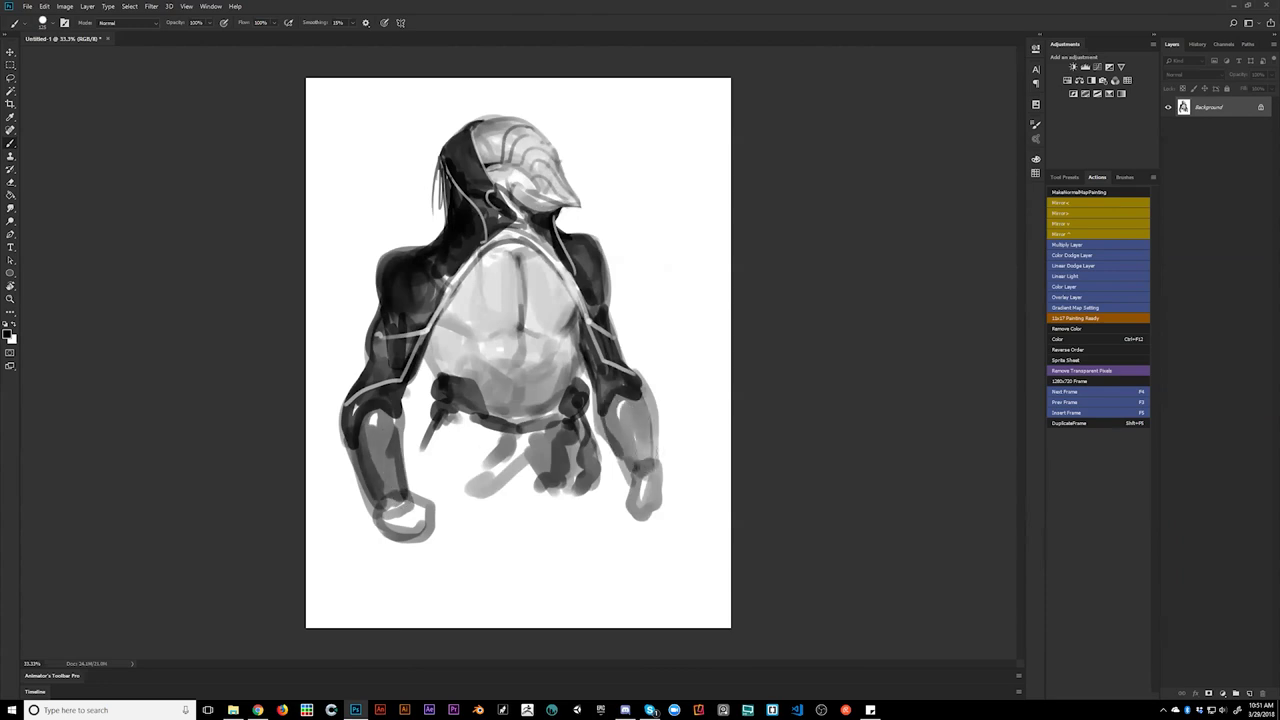
- Paint a wide dark panel down one side of the chest and a narrow one down the other, and flip the canvas
key(x)
key(x)
mouse_move(478, 262)
mouse_down()
mouse_move(466, 310)
mouse_move(424, 350)
mouse_up()
drag(458, 290, 428, 346)
mouse_move(461, 300)
mouse_down()
mouse_move(427, 356)
mouse_move(465, 290)
mouse_up()
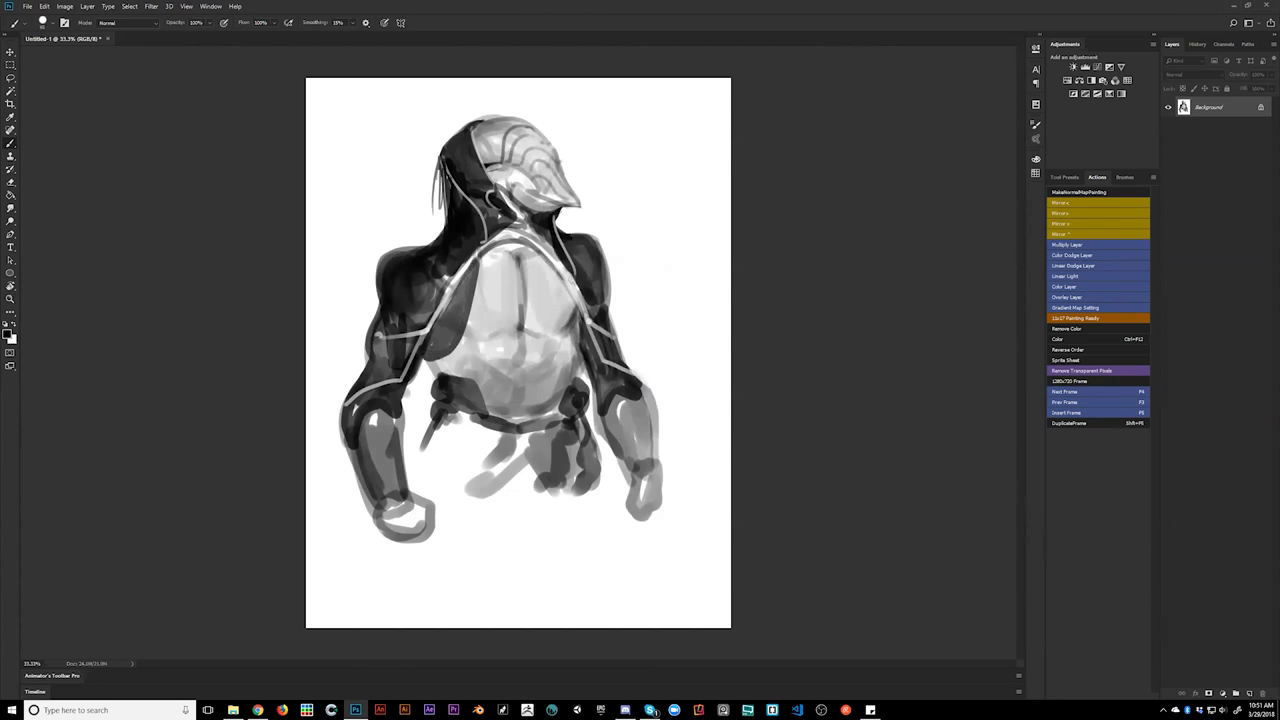
mouse_move(560, 278)
mouse_down()
mouse_move(580, 350)
mouse_move(566, 286)
mouse_move(582, 334)
mouse_up()
key(ctrl+shift+h)
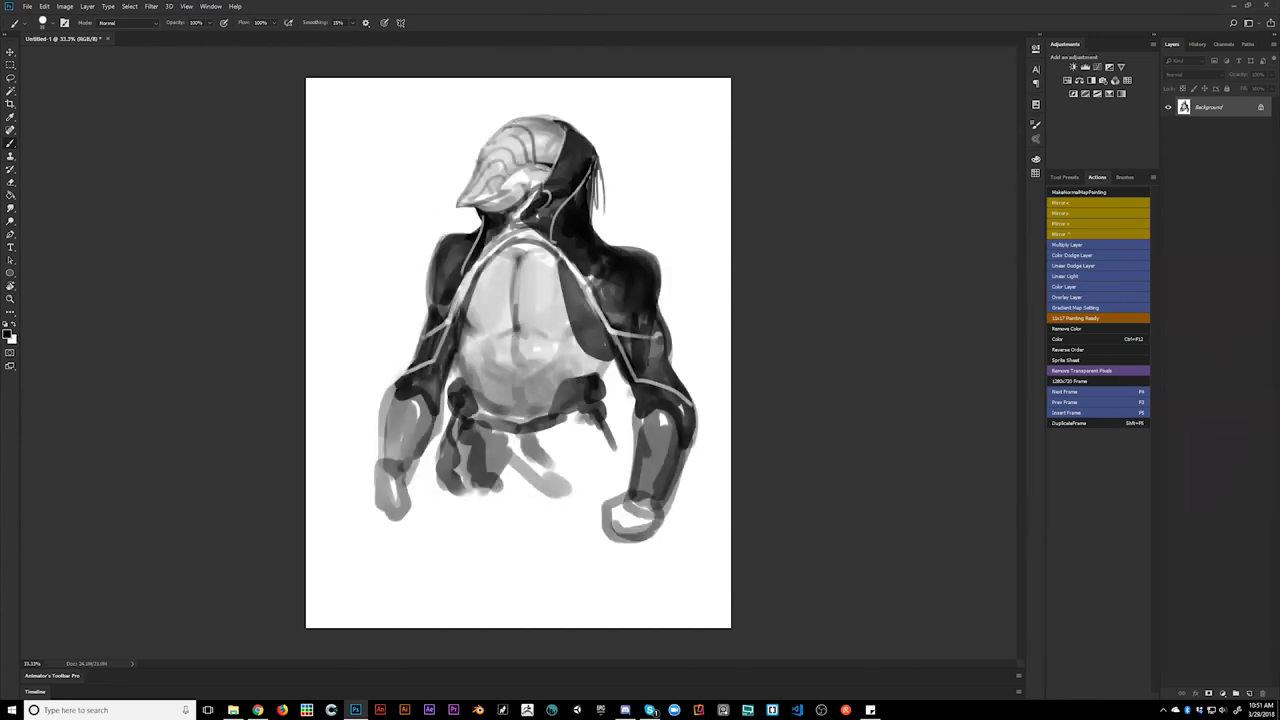
- Sample a grey from the helmet and block in a taller crest above the head, undoing the first stroke
alt+click(490, 149)
drag(489, 141, 522, 98)
key(ctrl+alt+z)
key(ctrl+z)
alt+click(479, 174)
mouse_move(487, 153)
mouse_down()
mouse_move(518, 97)
mouse_move(558, 108)
mouse_move(562, 124)
mouse_up()
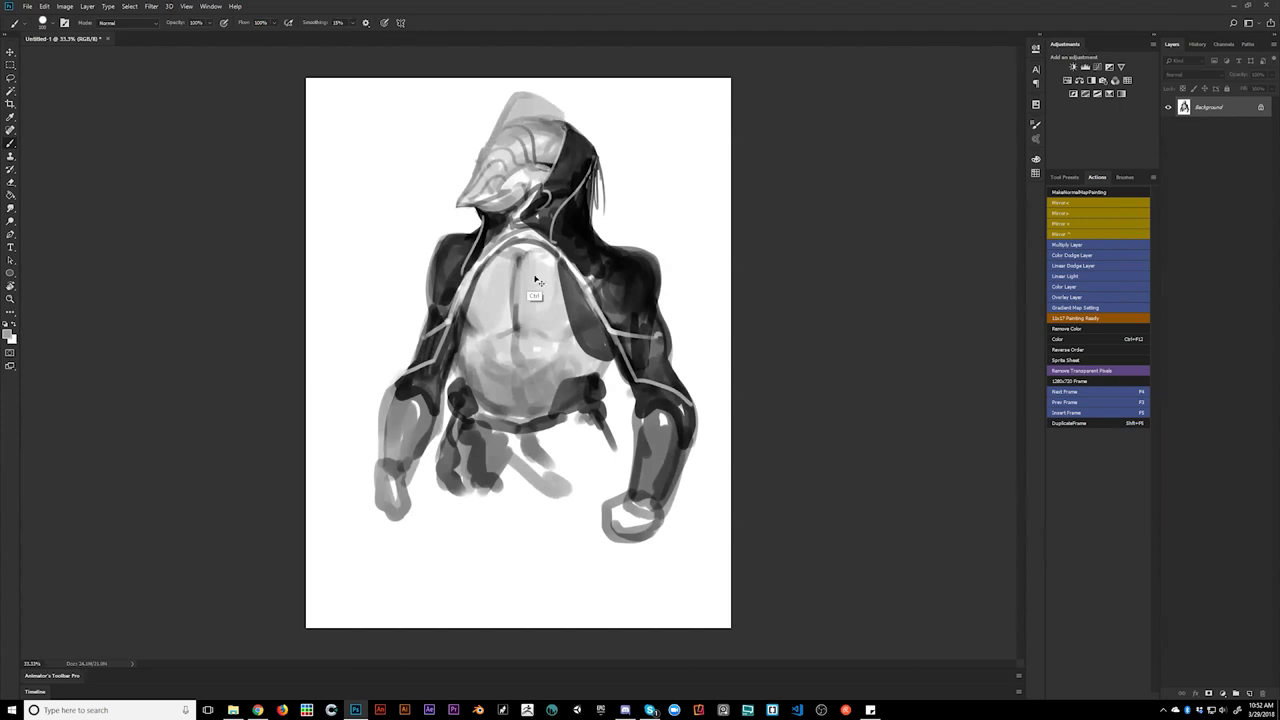
- Fill in the rest of the grey crest on the flipped canvas and trim the helmet's front edge with white
key(ctrl+f)
mouse_move(506, 118)
mouse_down()
mouse_move(492, 108)
mouse_move(520, 147)
mouse_move(492, 142)
mouse_move(520, 155)
mouse_move(490, 166)
mouse_move(478, 134)
mouse_up()
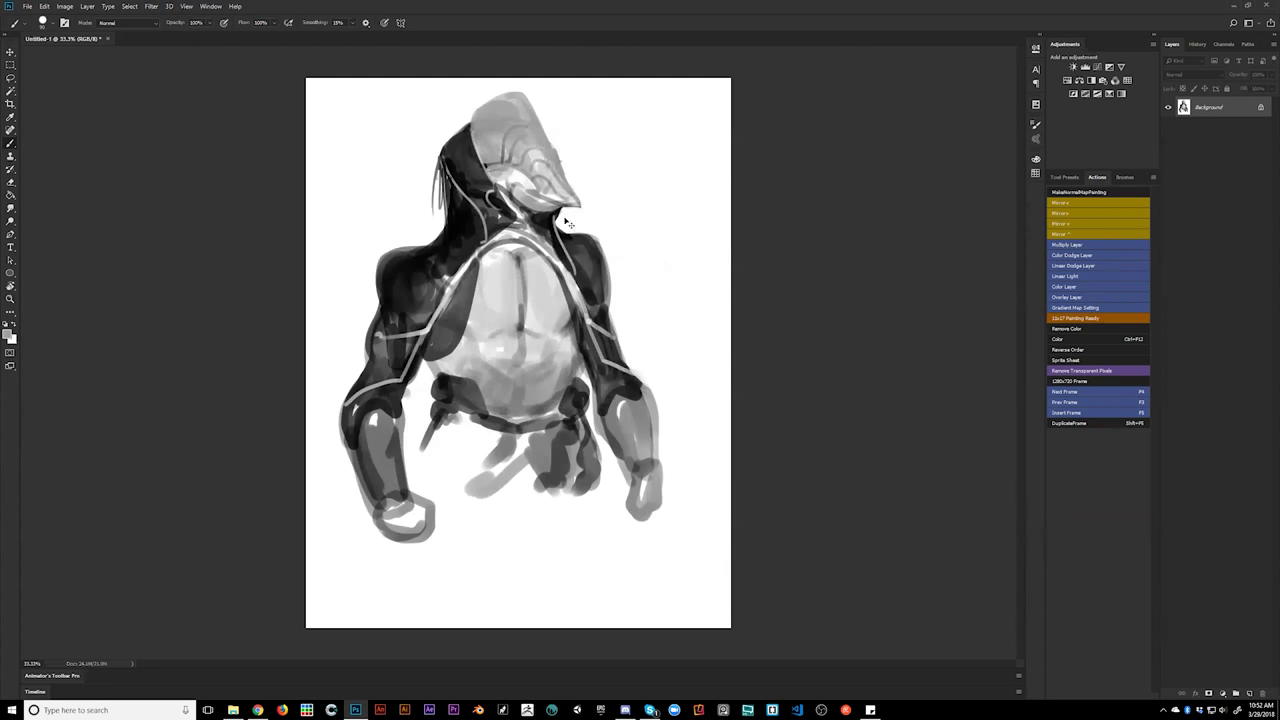
key(ctrl+shift+h)
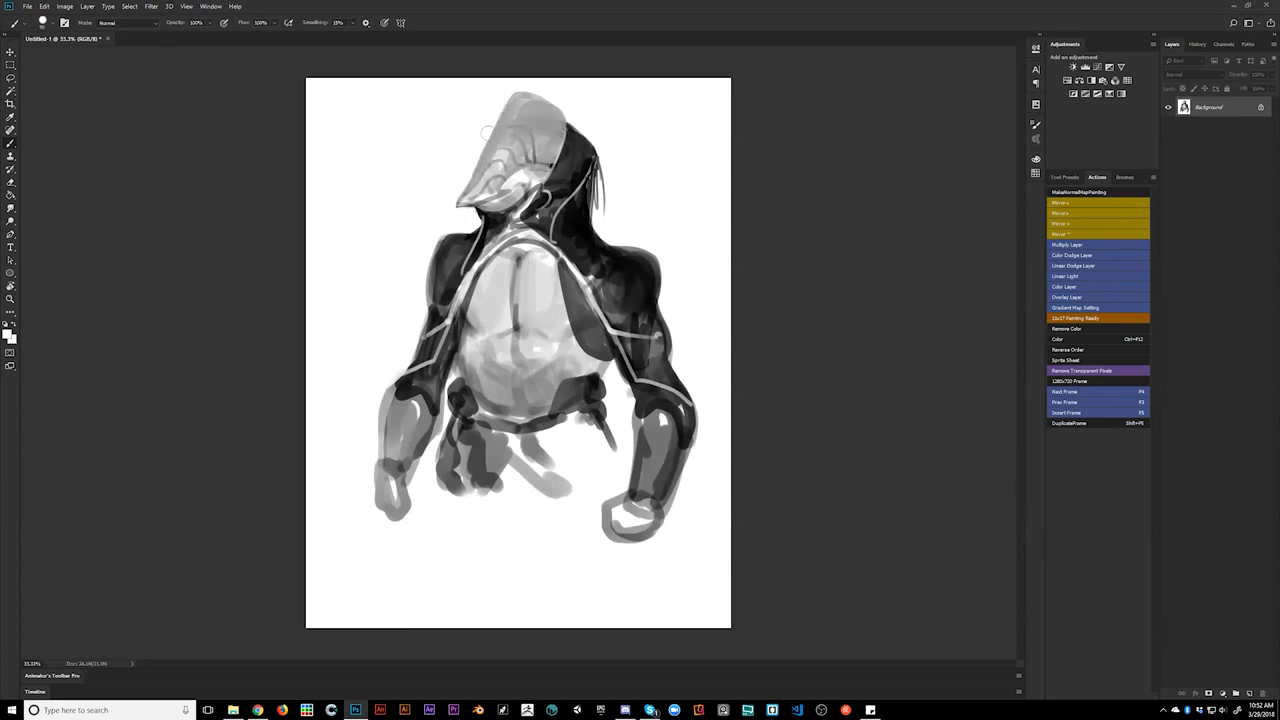
drag(452, 218, 477, 140)
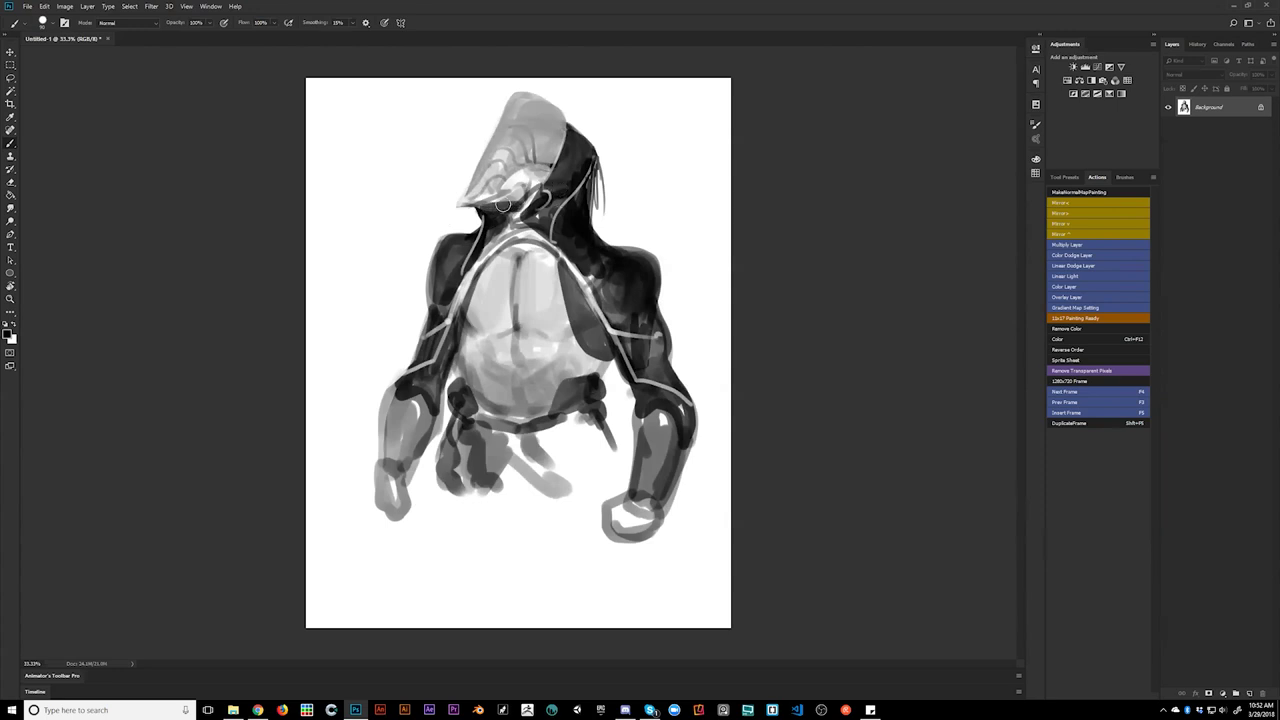
- Darken the face below the helmet and the back of the head, and add small dark spikes on both sides of the neck
mouse_move(522, 180)
mouse_down()
mouse_move(534, 182)
mouse_move(522, 213)
mouse_up()
drag(595, 168, 597, 205)
key(ctrl+shift+h)
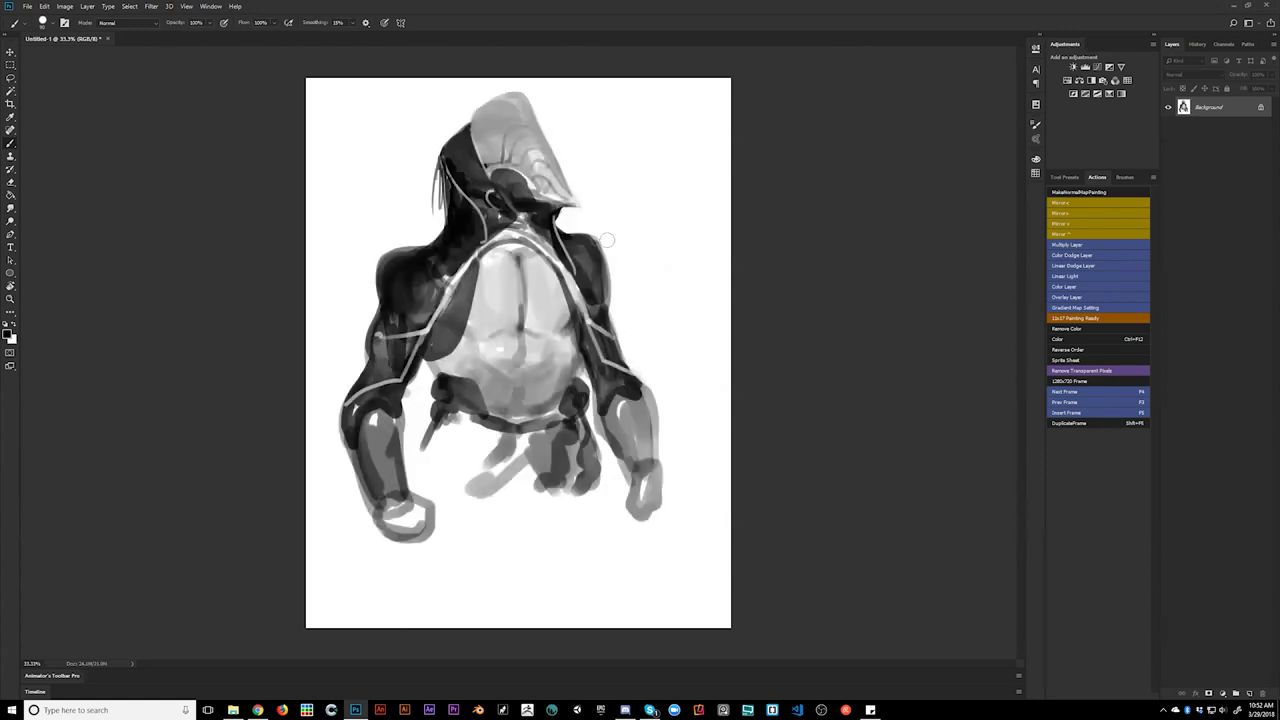
drag(477, 136, 476, 146)
mouse_move(441, 229)
mouse_down()
mouse_move(452, 212)
mouse_move(451, 234)
mouse_move(434, 242)
mouse_move(450, 242)
mouse_up()
drag(556, 218, 565, 240)
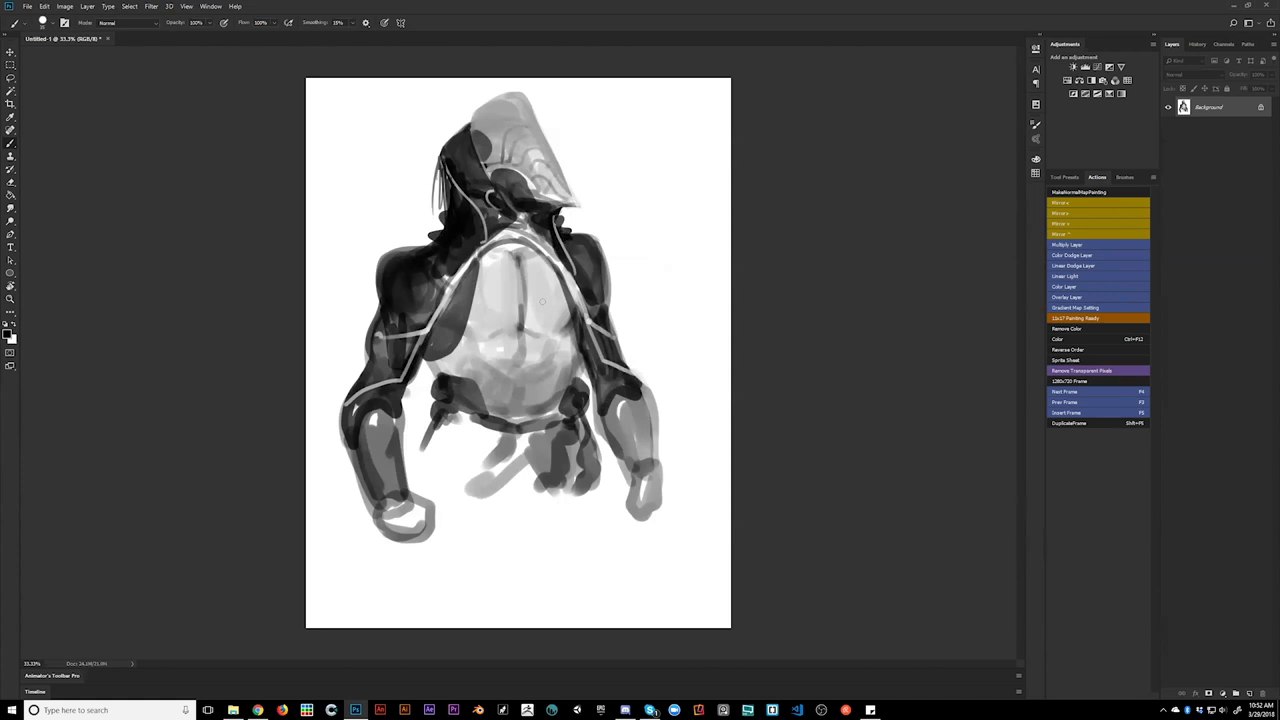
- Paint a dark collar patch on the upper chest and draw white straps across the neck and collar
mouse_move(479, 254)
mouse_down()
mouse_move(552, 263)
mouse_move(486, 254)
mouse_move(530, 265)
mouse_move(510, 242)
mouse_move(540, 262)
mouse_move(523, 264)
mouse_move(519, 231)
mouse_up()
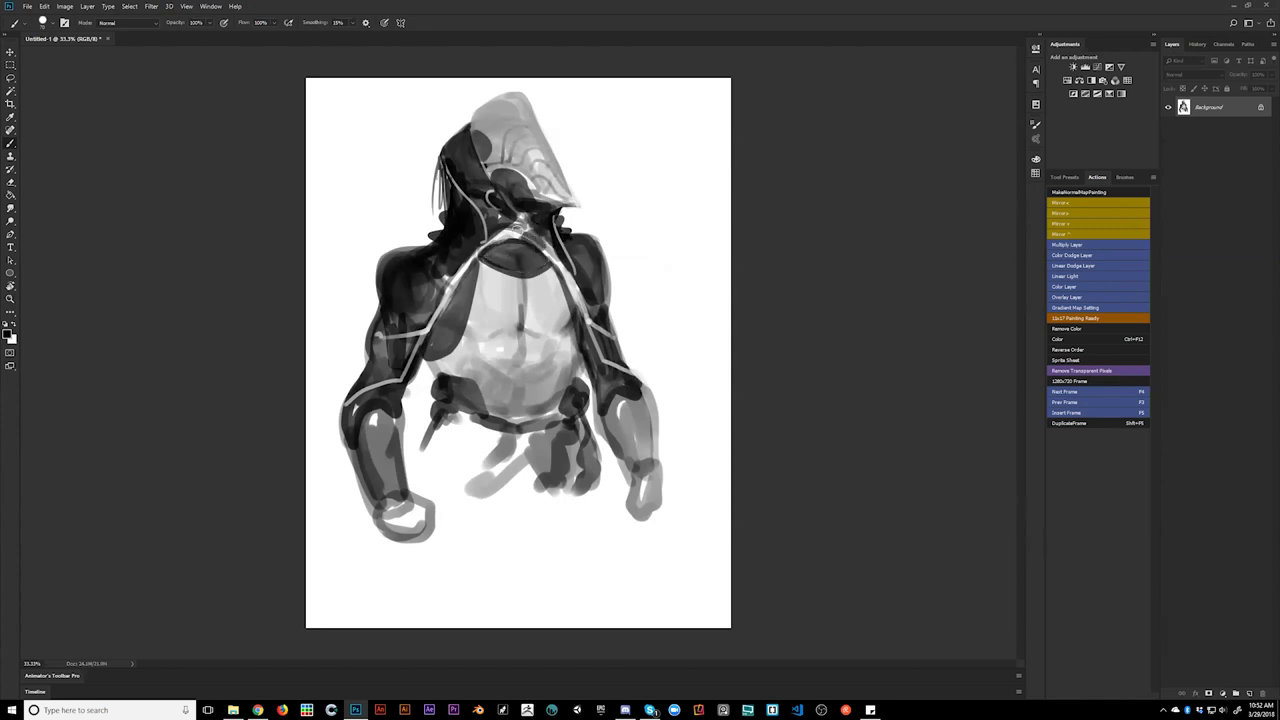
key(x)
mouse_move(467, 198)
mouse_down()
mouse_move(510, 228)
mouse_move(548, 221)
mouse_move(538, 234)
mouse_move(549, 221)
mouse_move(539, 236)
mouse_up()
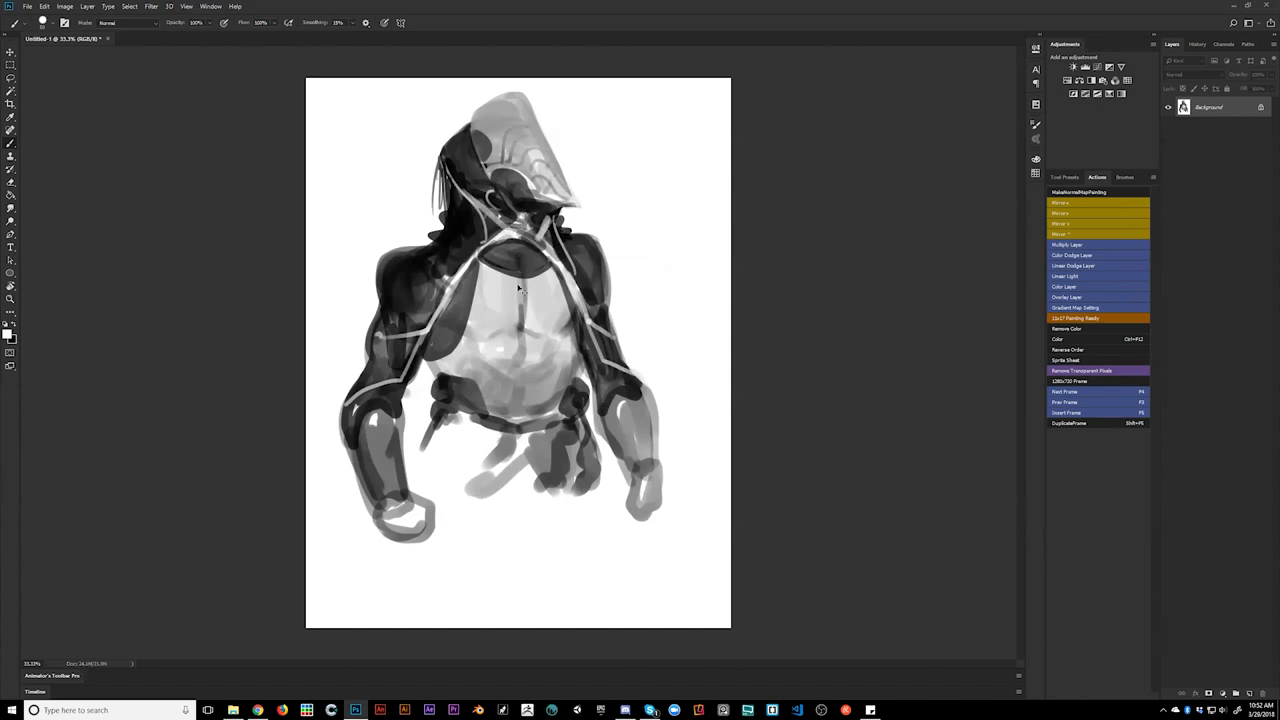
key(ctrl+shift+h)
drag(496, 236, 502, 248)
key(bracketleft)
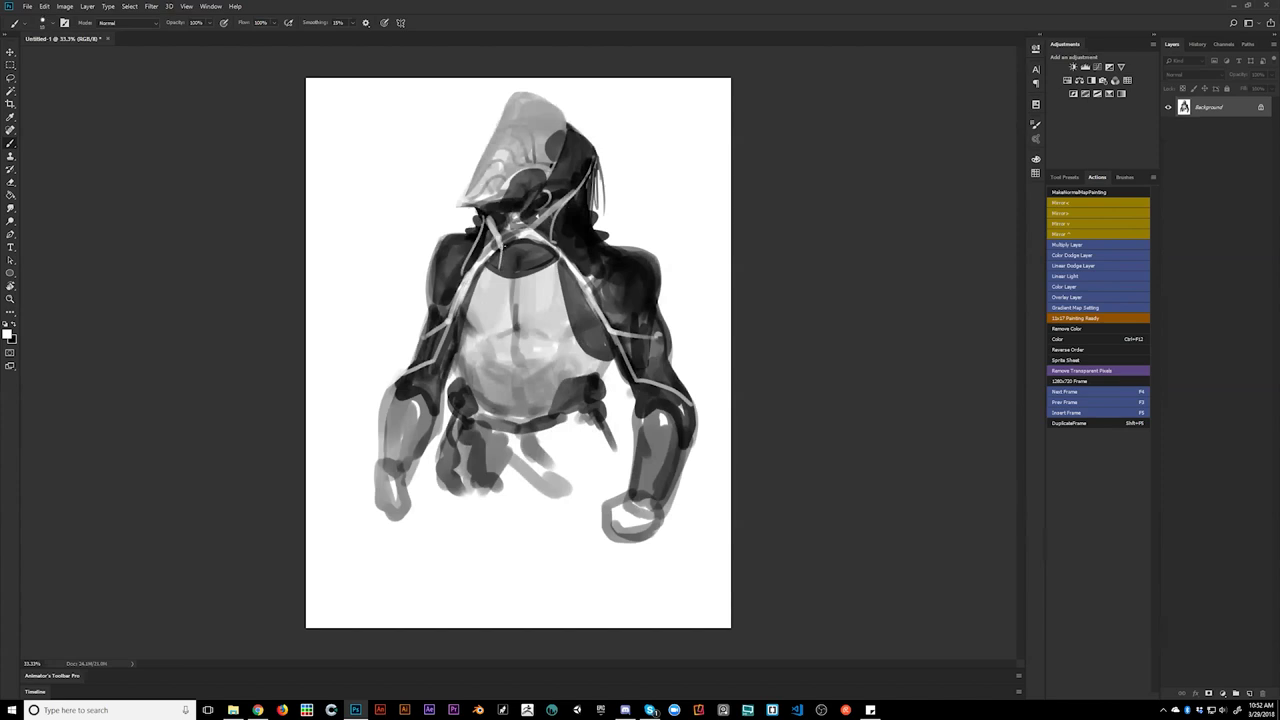
key(bracketright)
mouse_move(524, 233)
mouse_down()
mouse_move(500, 268)
mouse_move(526, 240)
mouse_move(561, 254)
mouse_up()
key(ctrl+shift+h)
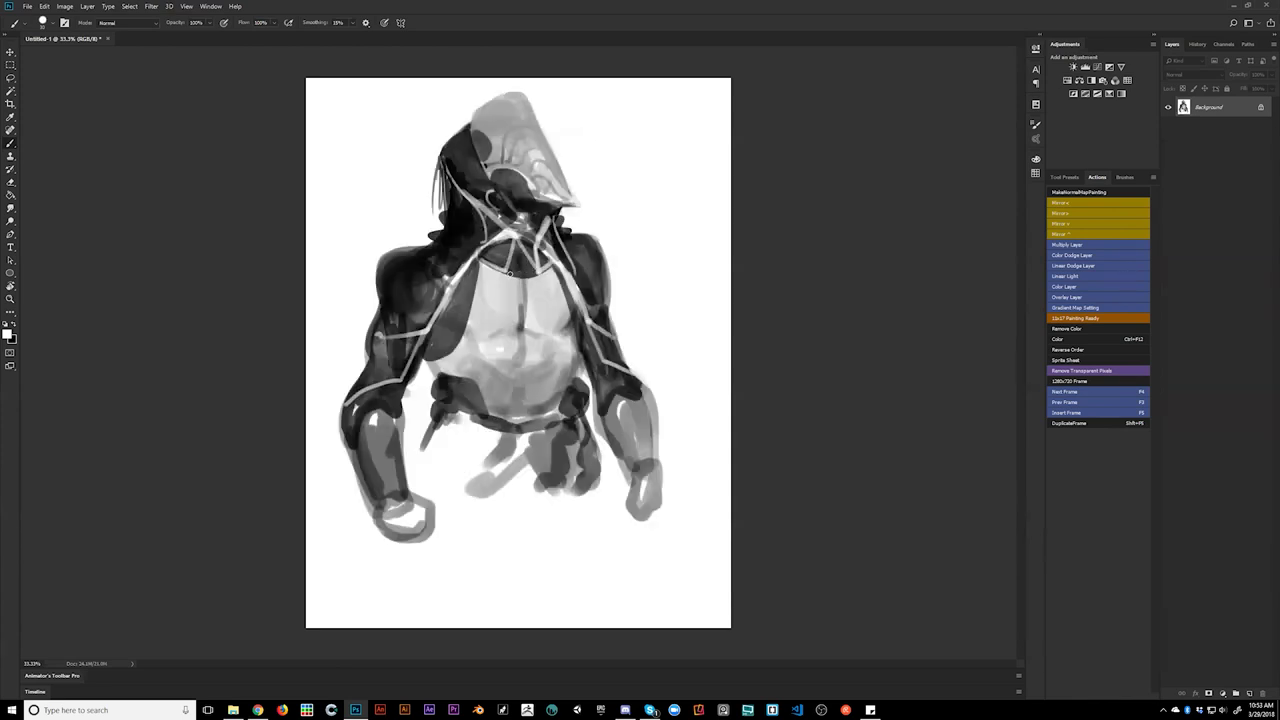
- Outline the dark side panels of the chest in white and block in the thigh below the belt with dark strokes
drag(480, 259, 449, 352)
drag(564, 290, 579, 346)
key(x)
mouse_move(431, 449)
mouse_down()
mouse_move(443, 464)
mouse_move(430, 440)
mouse_move(445, 422)
mouse_move(482, 438)
mouse_move(455, 485)
mouse_move(432, 462)
mouse_move(416, 468)
mouse_move(448, 484)
mouse_move(485, 455)
mouse_up()
- Add shadow beneath the chest muscles and blend the middle of the torso with sampled greys
mouse_move(471, 333)
mouse_down()
mouse_move(555, 320)
mouse_move(470, 338)
mouse_up()
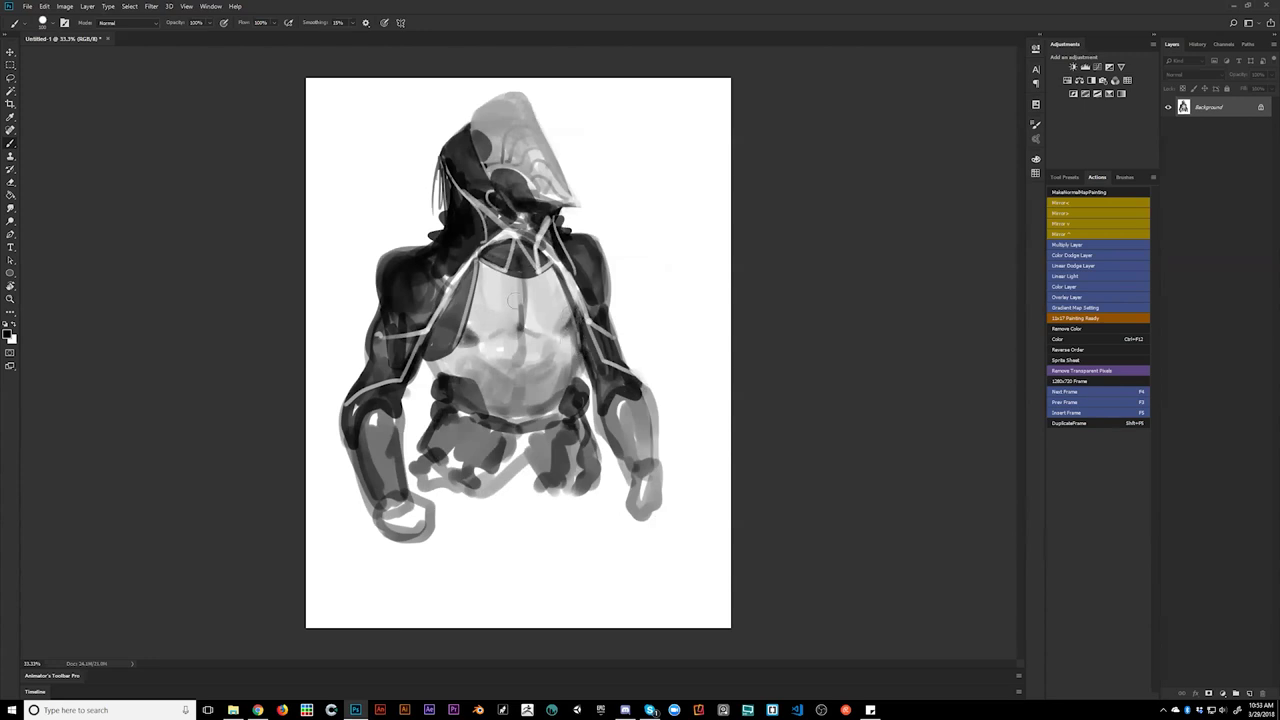
key(alt)
alt+click(481, 357)
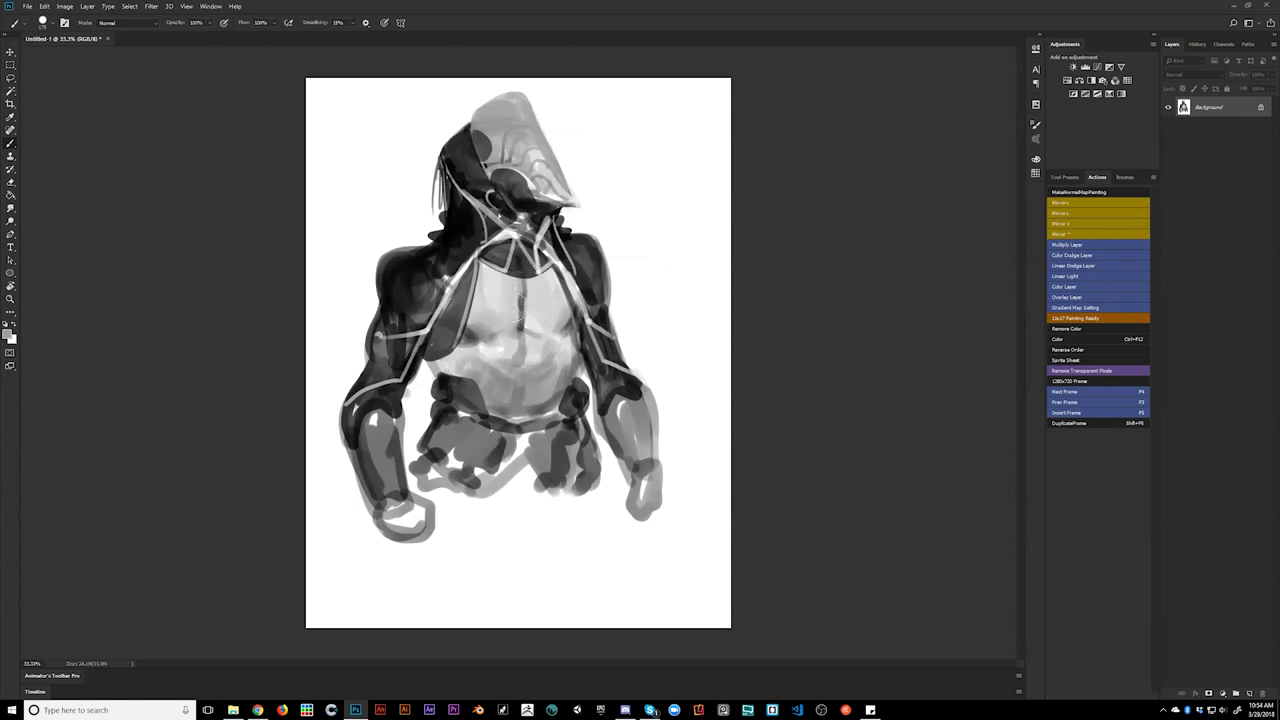
key(alt)
alt+click(533, 332)
drag(522, 332, 524, 362)
- Shade the abdominal muscles and the sides of the belly using a smaller brush
key(bracketleft)
key(bracketleft)
key(bracketleft)
key(bracketleft)
key(bracketleft)
key(bracketleft)
key(bracketleft)
key(bracketleft)
key(bracketleft)
key(bracketleft)
drag(558, 338, 556, 361)
mouse_move(471, 341)
mouse_down()
mouse_move(485, 370)
mouse_move(468, 372)
mouse_up()
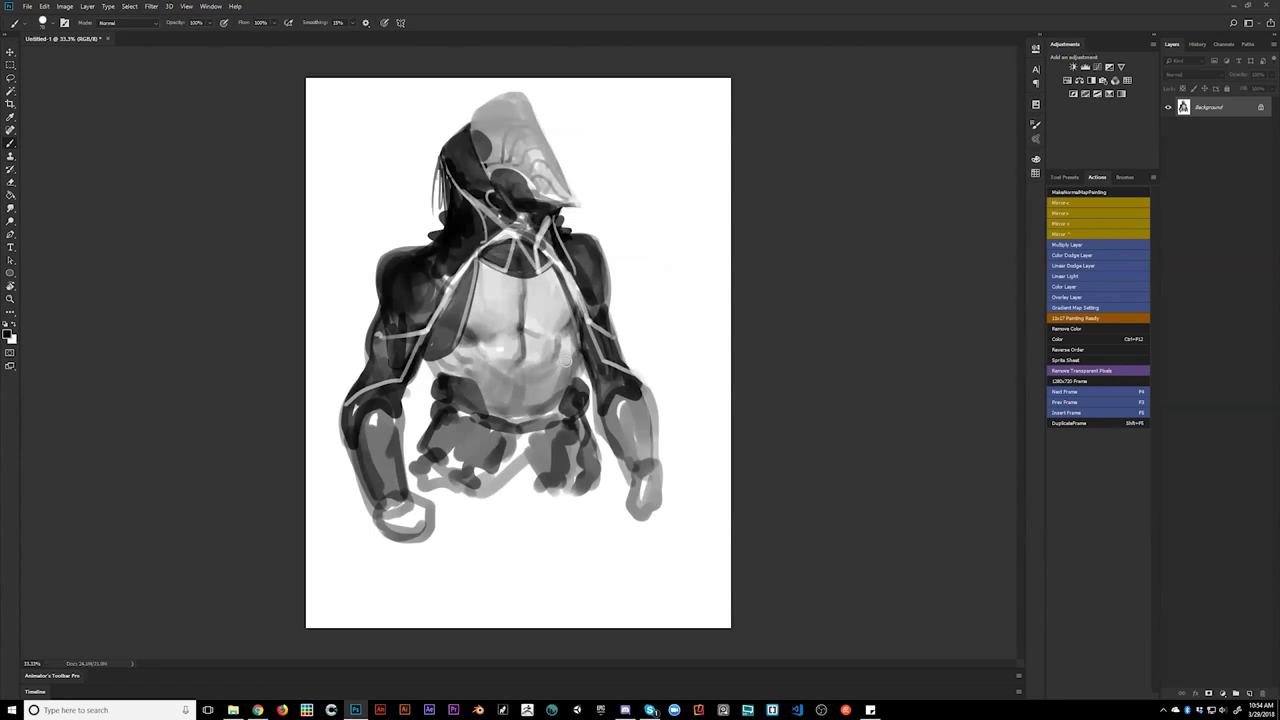
drag(560, 377, 513, 411)
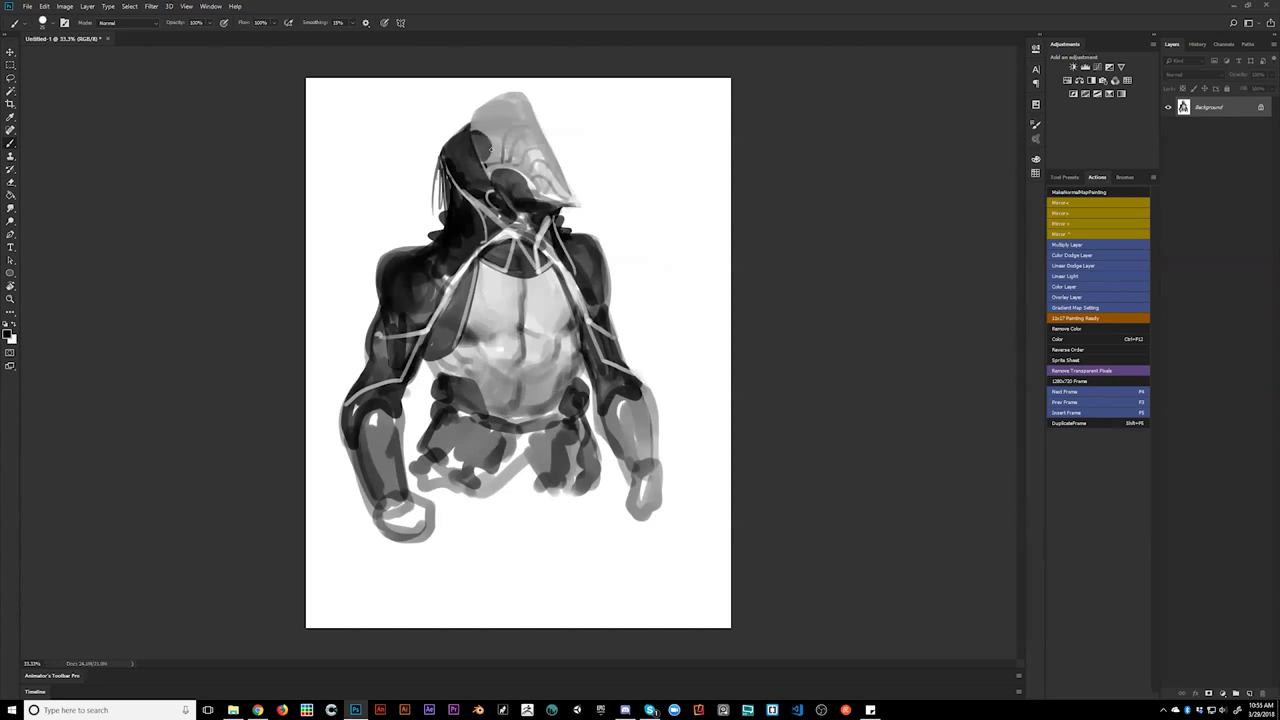
- Touch up the lower part of the helmet with a small black stroke and flip the canvas
alt+click(479, 119)
key(d)
drag(528, 181, 532, 191)
key(ctrl+shift+h)
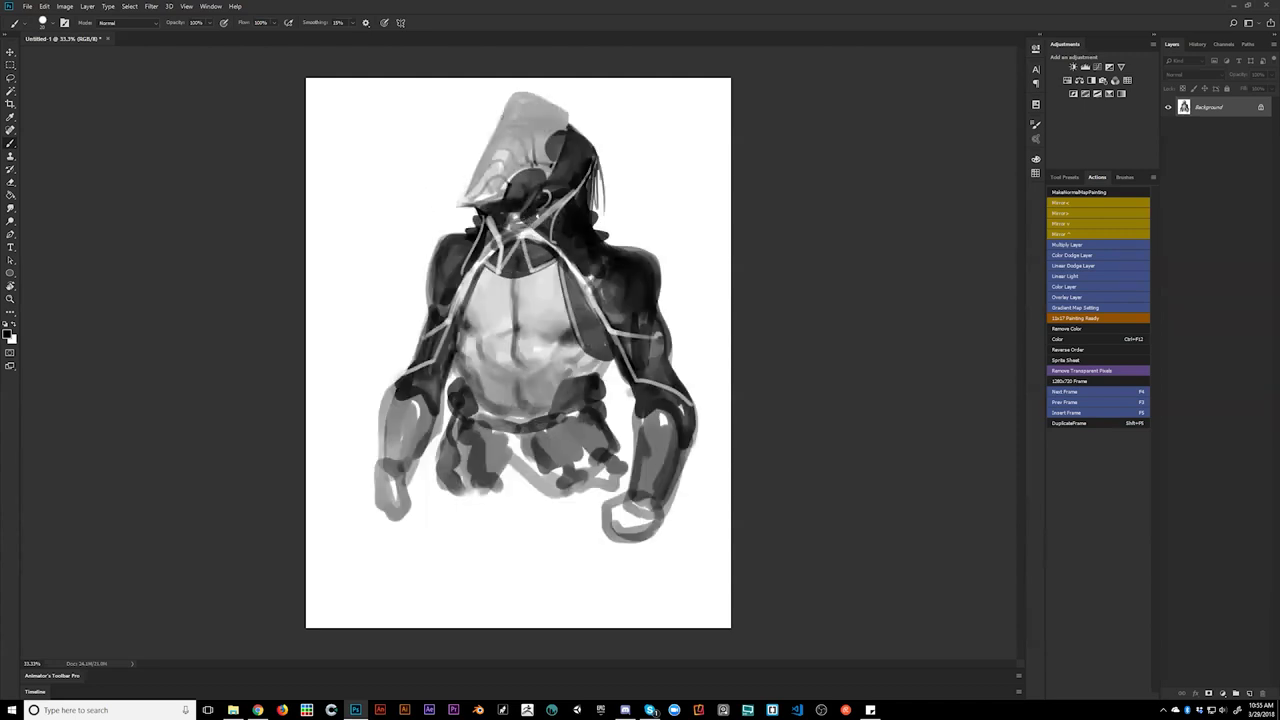
- Redraw the helmet's front edge with a sampled grey, undoing the first stroke, and darken the underside of its tip in black
alt+click(509, 134)
mouse_move(488, 146)
mouse_down()
mouse_move(501, 118)
mouse_move(484, 157)
mouse_up()
key(ctrl+z)
mouse_move(502, 111)
mouse_down()
mouse_move(479, 160)
mouse_move(508, 106)
mouse_move(487, 143)
mouse_up()
key(d)
drag(463, 206, 489, 205)
- Round out the outer shoulder with black strokes and darken the area along the diagonal chest strap
drag(436, 247, 433, 281)
drag(452, 238, 433, 304)
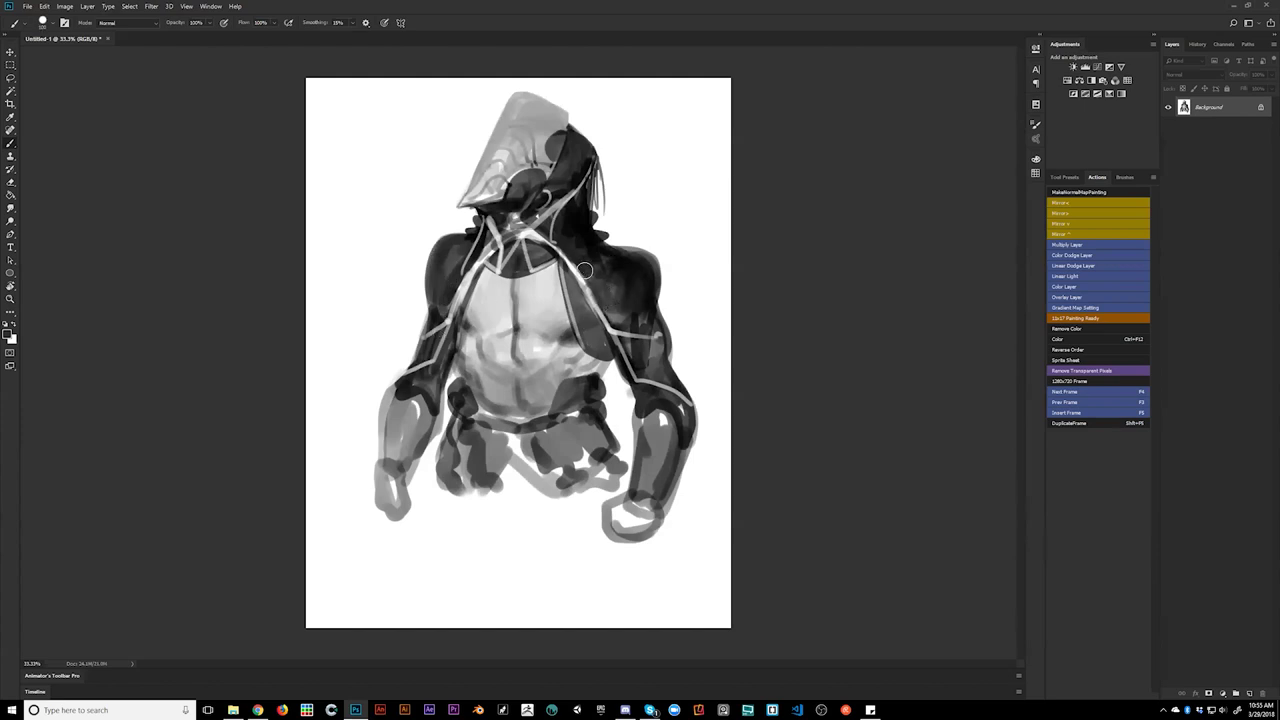
drag(579, 270, 610, 318)
drag(574, 279, 606, 333)
- Flip the canvas, even out the dark tone on top of the shoulder with a sampled color, and switch to full-screen mode
key(z)
alt+click(611, 406)
key(ctrl+shift+h)
key(b)
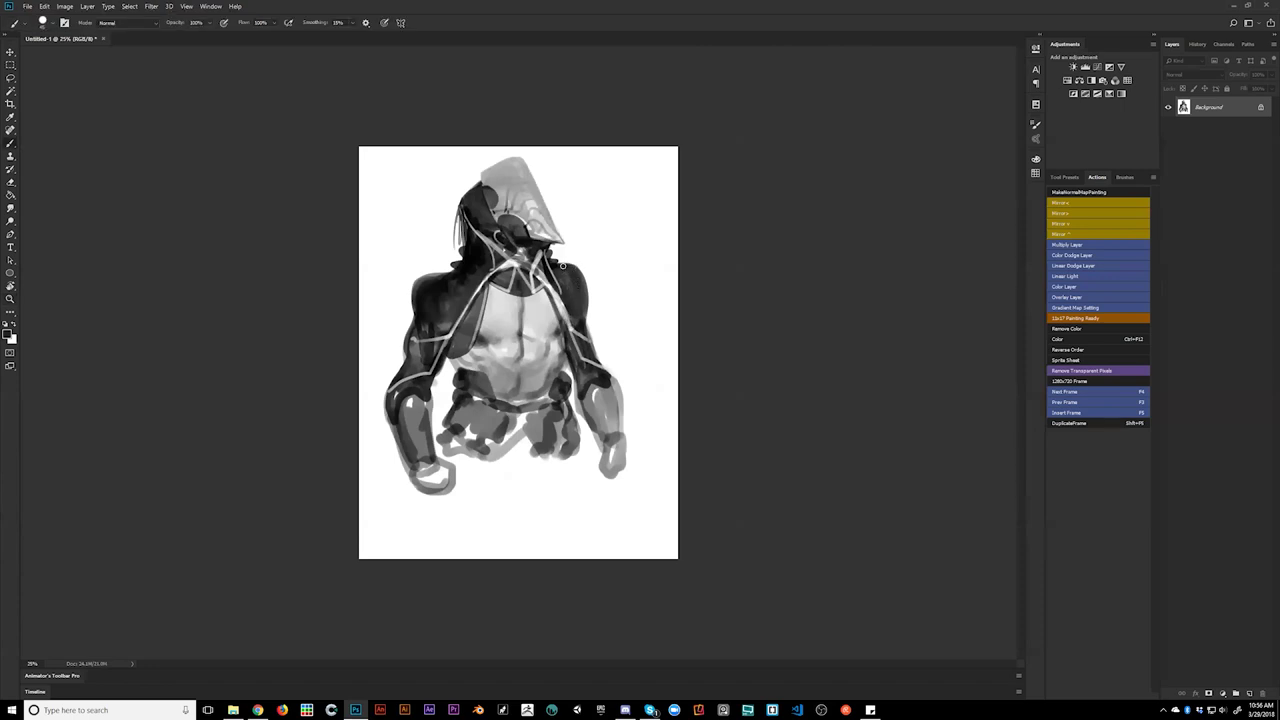
alt+click(436, 287)
drag(431, 282, 454, 276)
key(ctrl+plus)
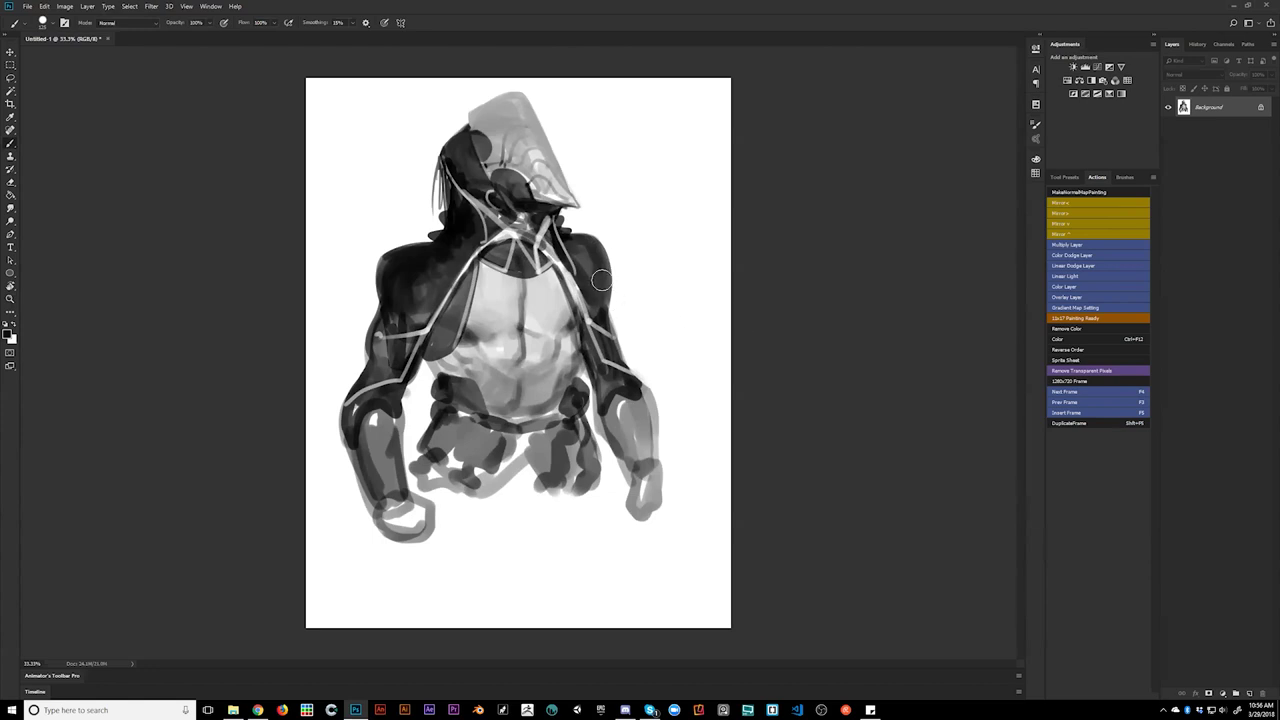
key(f)
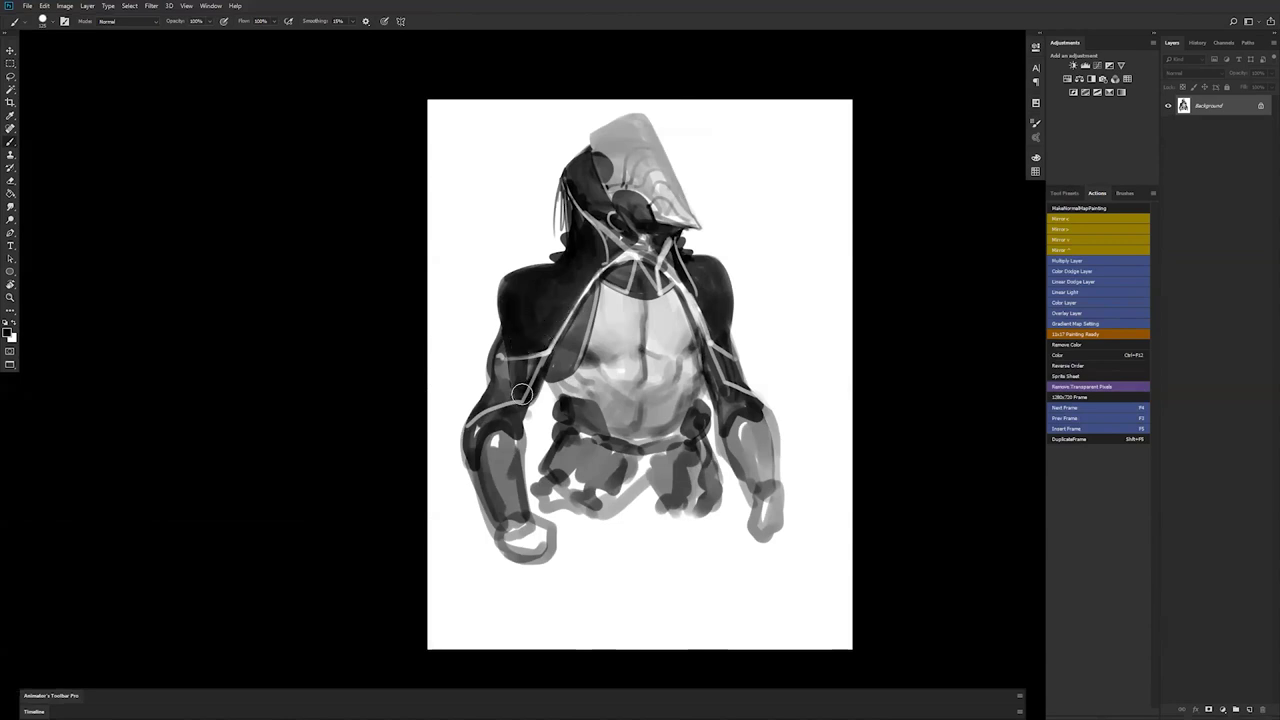
- Darken the near upper arm between the light sleeve bands, using a smaller brush for the second stroke
drag(522, 394, 508, 374)
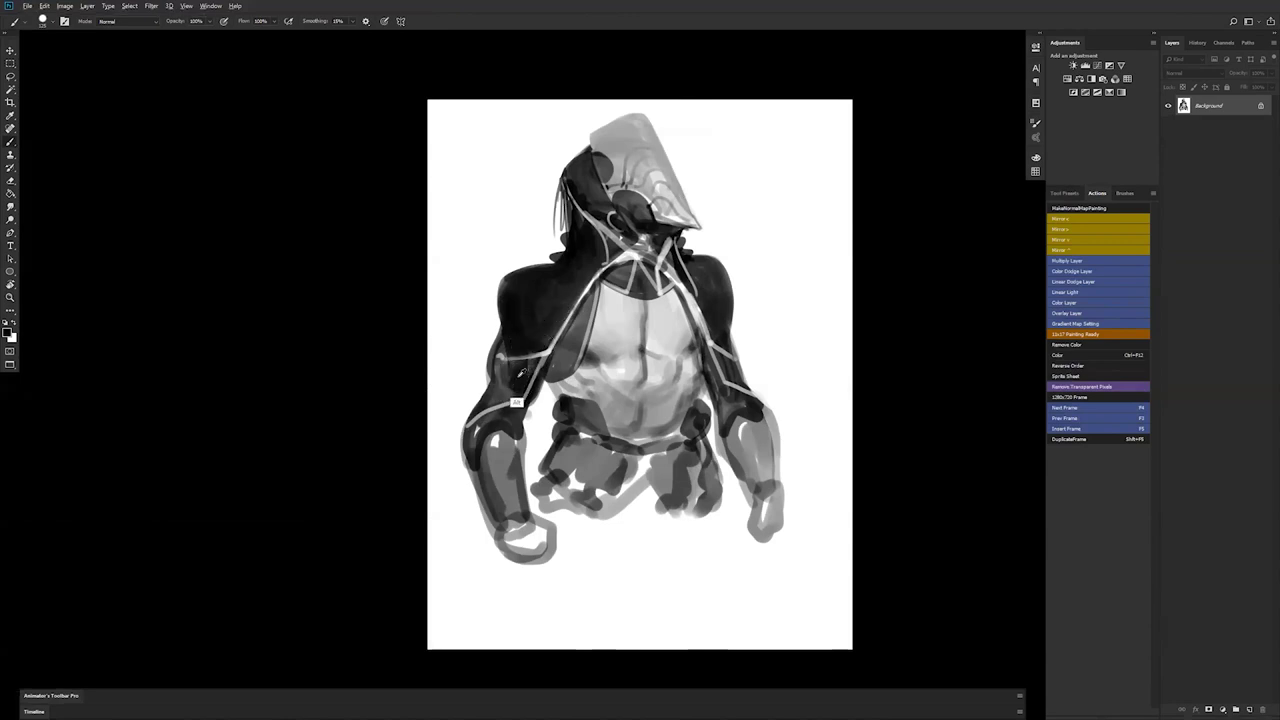
key(bracketleft)
key(bracketleft)
key(bracketleft)
key(bracketleft)
key(bracketleft)
mouse_move(492, 370)
mouse_down()
mouse_move(495, 392)
mouse_move(499, 364)
mouse_move(513, 366)
mouse_up()
- Refine the diagonal chest strap's lower edge with a fine dark stroke and check the figure by flipping the canvas
key(bracketleft)
key(bracketleft)
key(bracketleft)
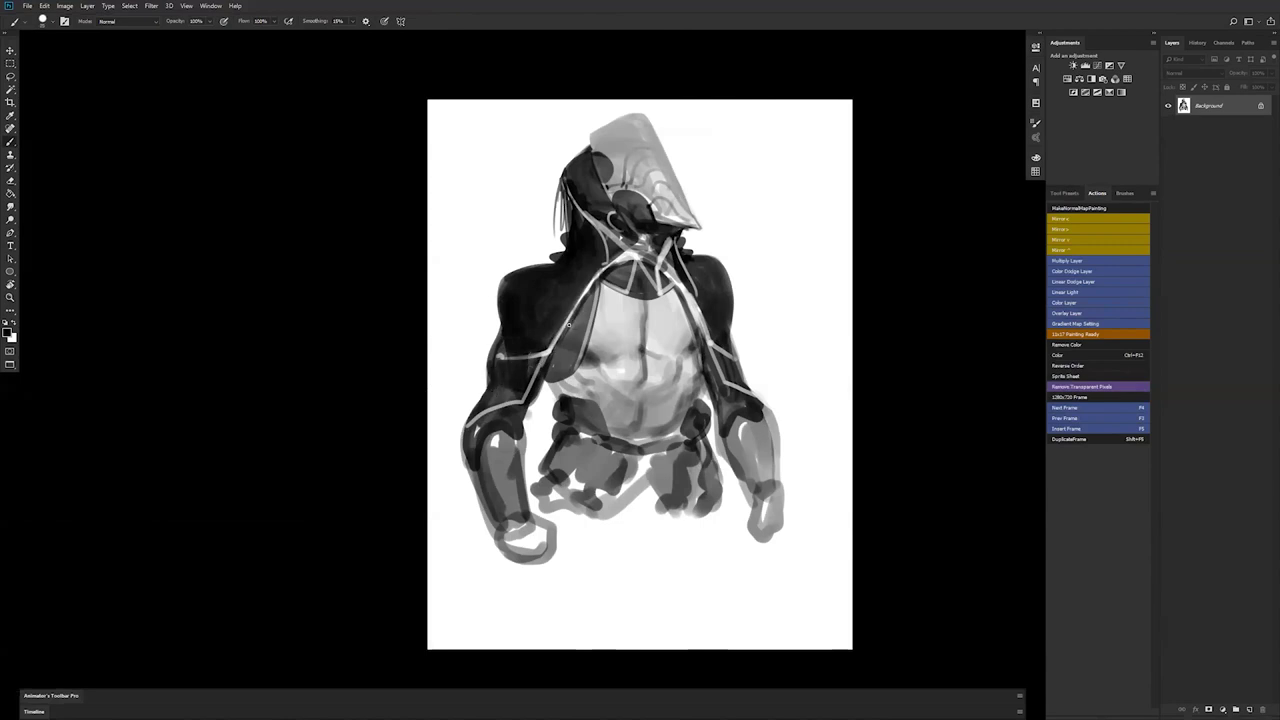
mouse_move(563, 334)
mouse_down()
mouse_move(532, 399)
mouse_move(549, 382)
mouse_up()
key(ctrl+shift+h)
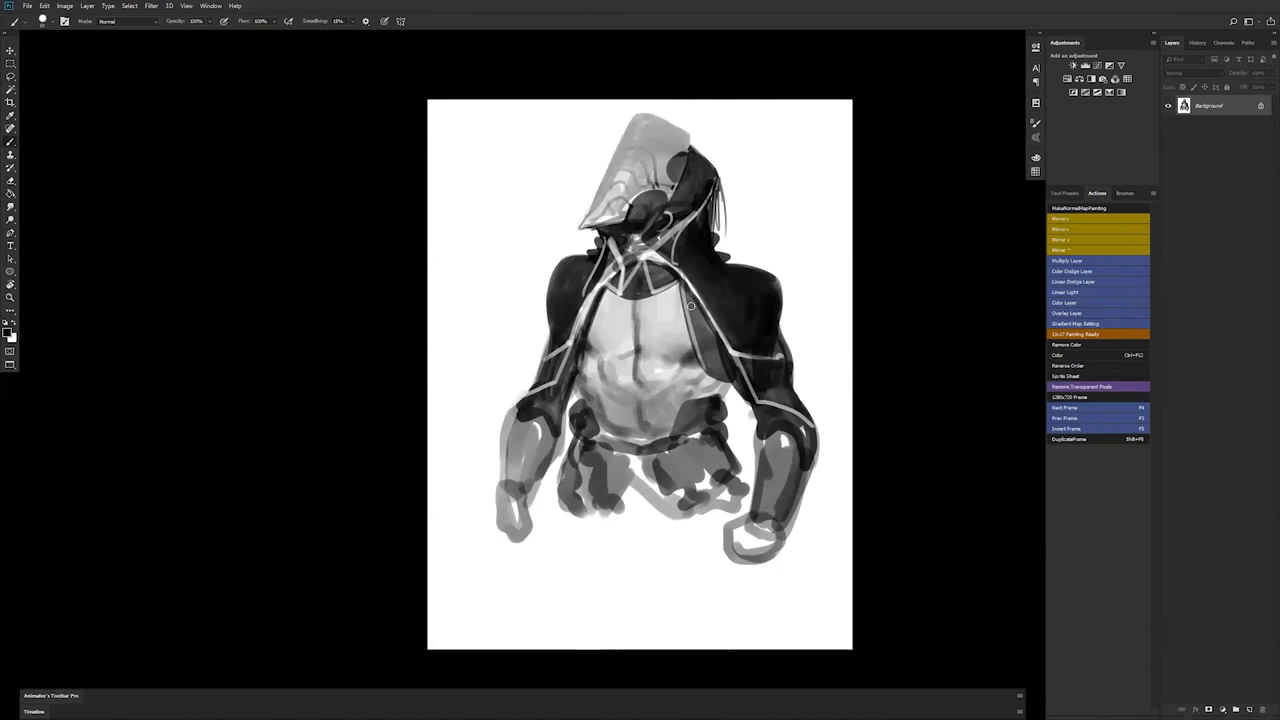
key(ctrl+f)
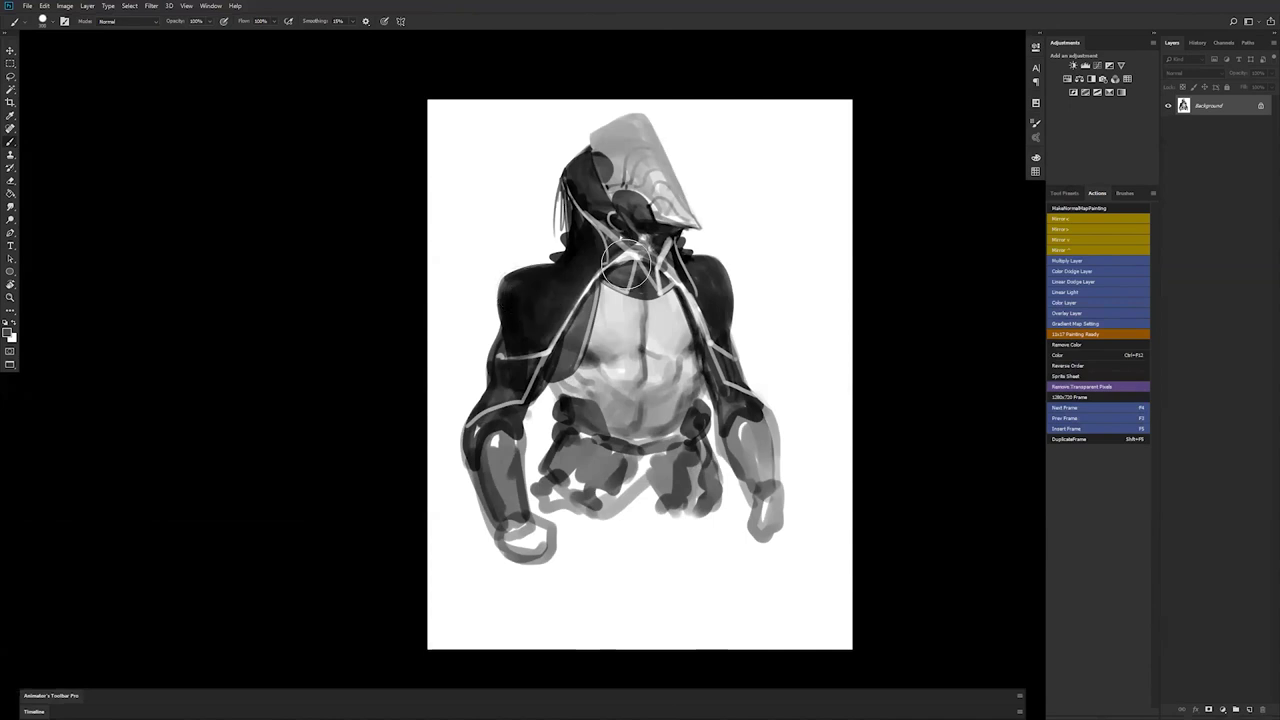
- Add soft dark grey tones to the near shoulder and paint folds at the back of the neck
mouse_move(522, 291)
mouse_down()
mouse_move(560, 288)
mouse_move(538, 330)
mouse_up()
key(bracketleft)
key(bracketleft)
key(bracketleft)
mouse_move(568, 261)
mouse_down()
mouse_move(575, 228)
mouse_move(607, 257)
mouse_move(580, 221)
mouse_up()
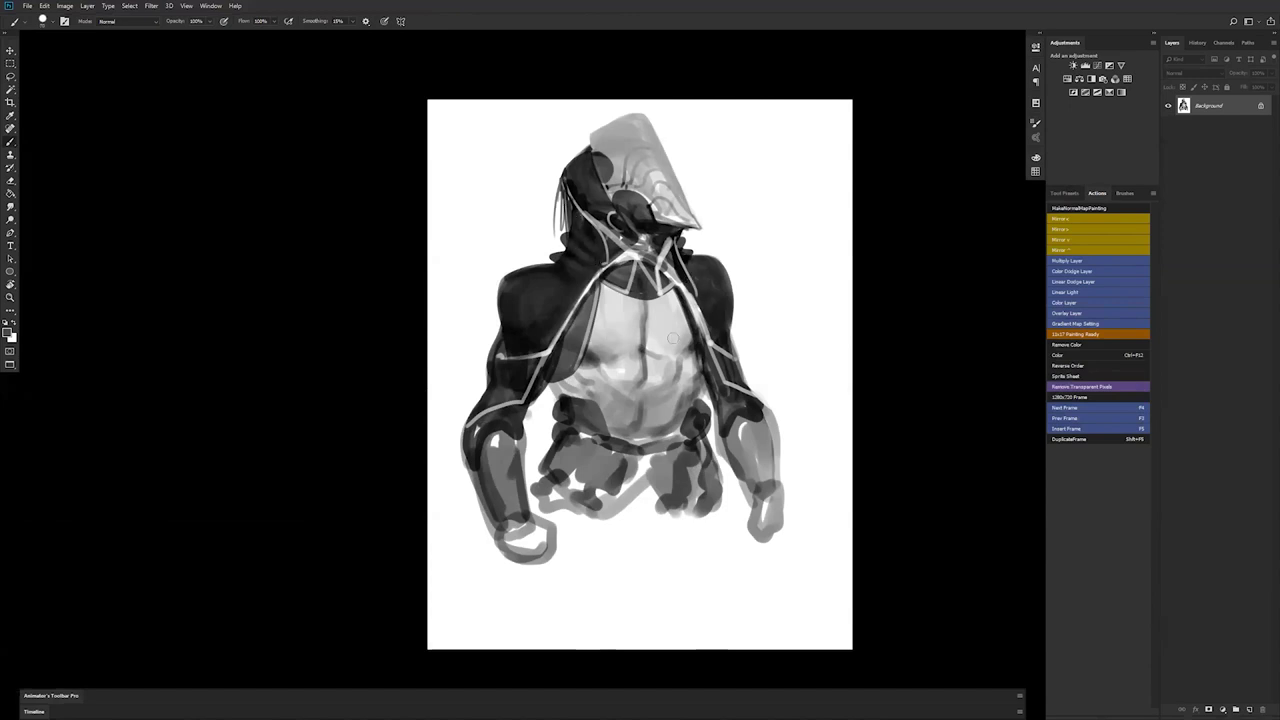
- Touch up the dark side panel beside the chest with a sampled tone and a smaller brush
alt+click(564, 340)
key(bracketleft)
key(bracketleft)
key(bracketleft)
key(bracketleft)
drag(562, 341, 577, 315)
- Fill the near forearm with sampled dark greys using a larger brush, and clean up its inner edge
key(bracketright)
key(bracketright)
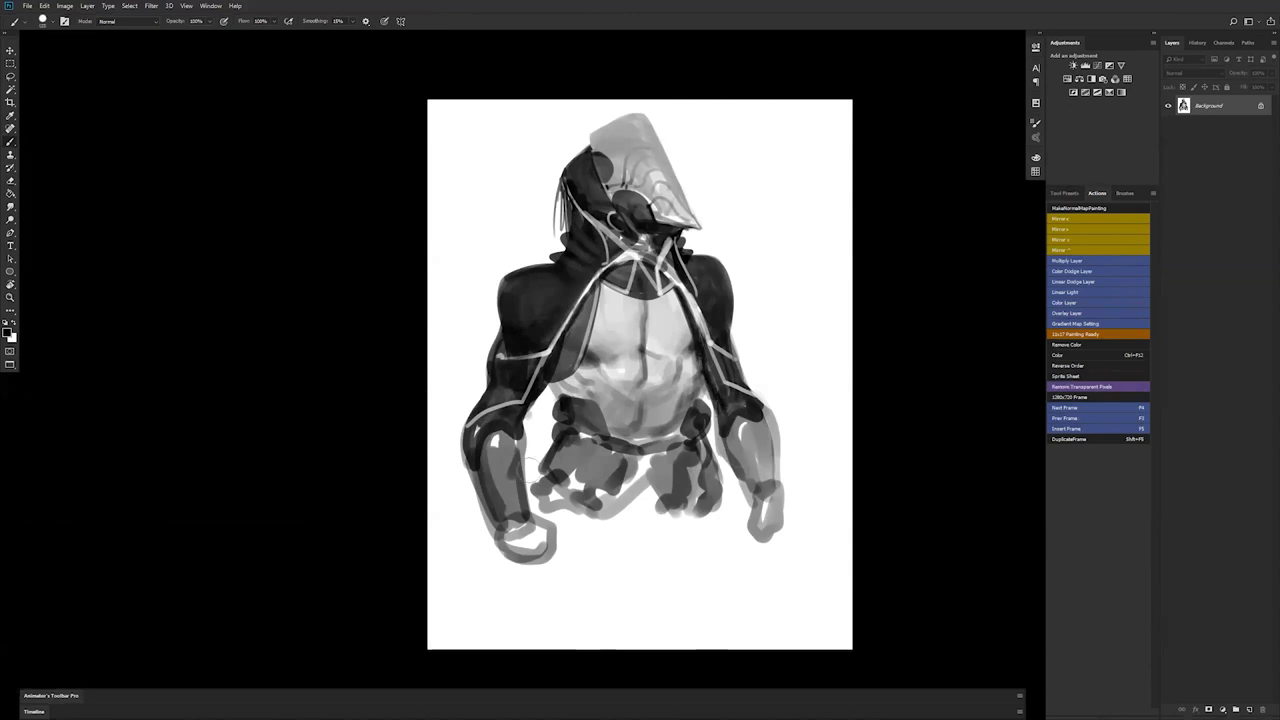
mouse_move(492, 457)
mouse_down()
mouse_move(487, 498)
mouse_move(485, 452)
mouse_up()
alt+click(496, 483)
mouse_move(492, 498)
mouse_down()
mouse_move(488, 433)
mouse_move(502, 431)
mouse_move(506, 511)
mouse_up()
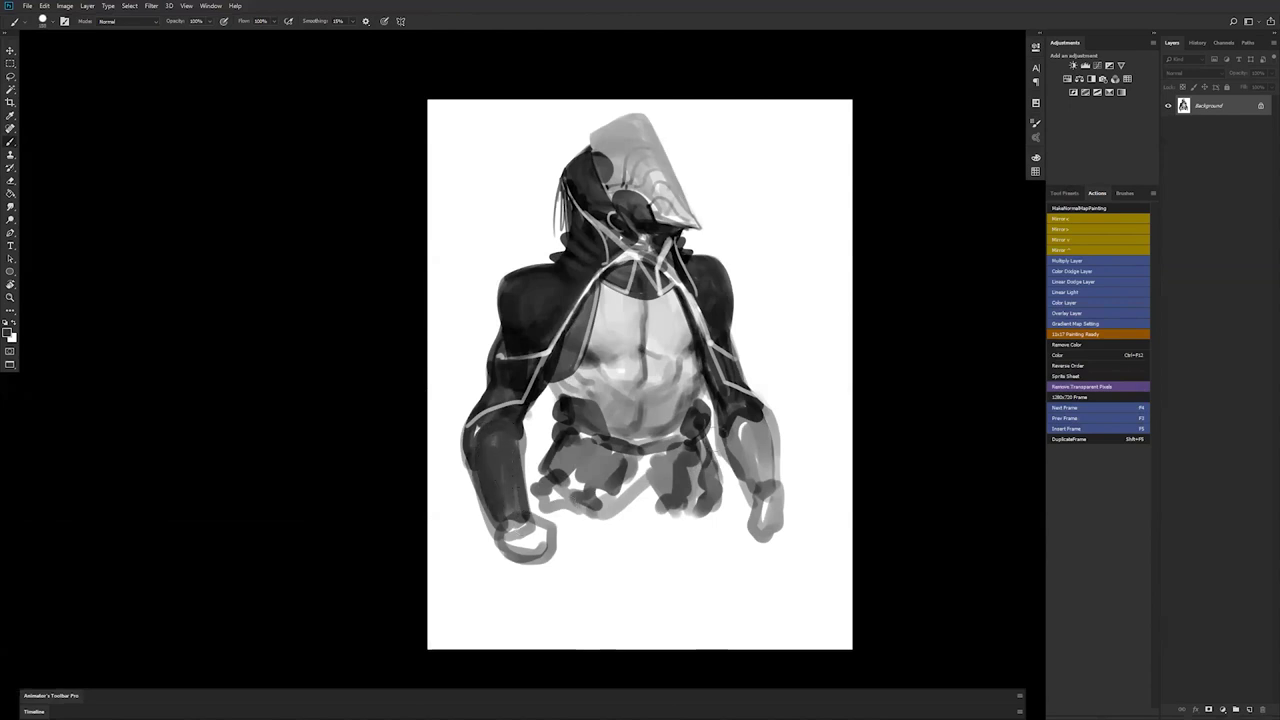
drag(733, 416, 757, 485)
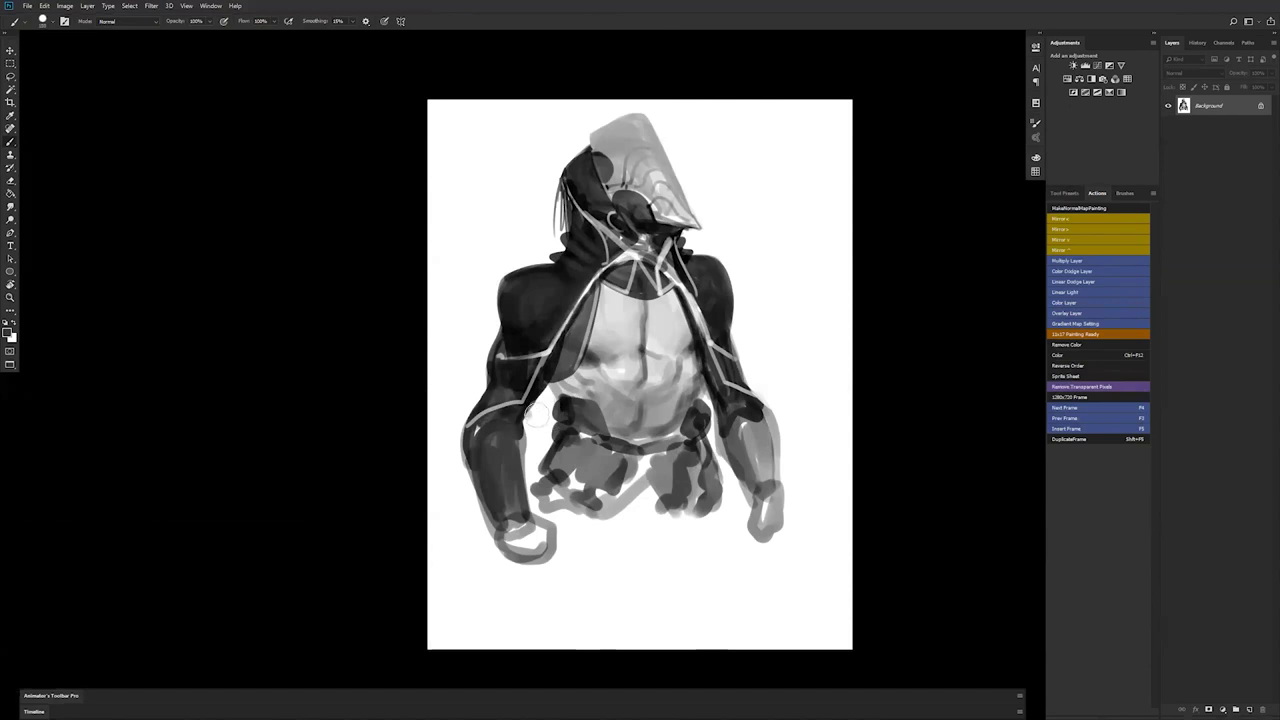
alt+click(535, 446)
drag(546, 403, 537, 415)
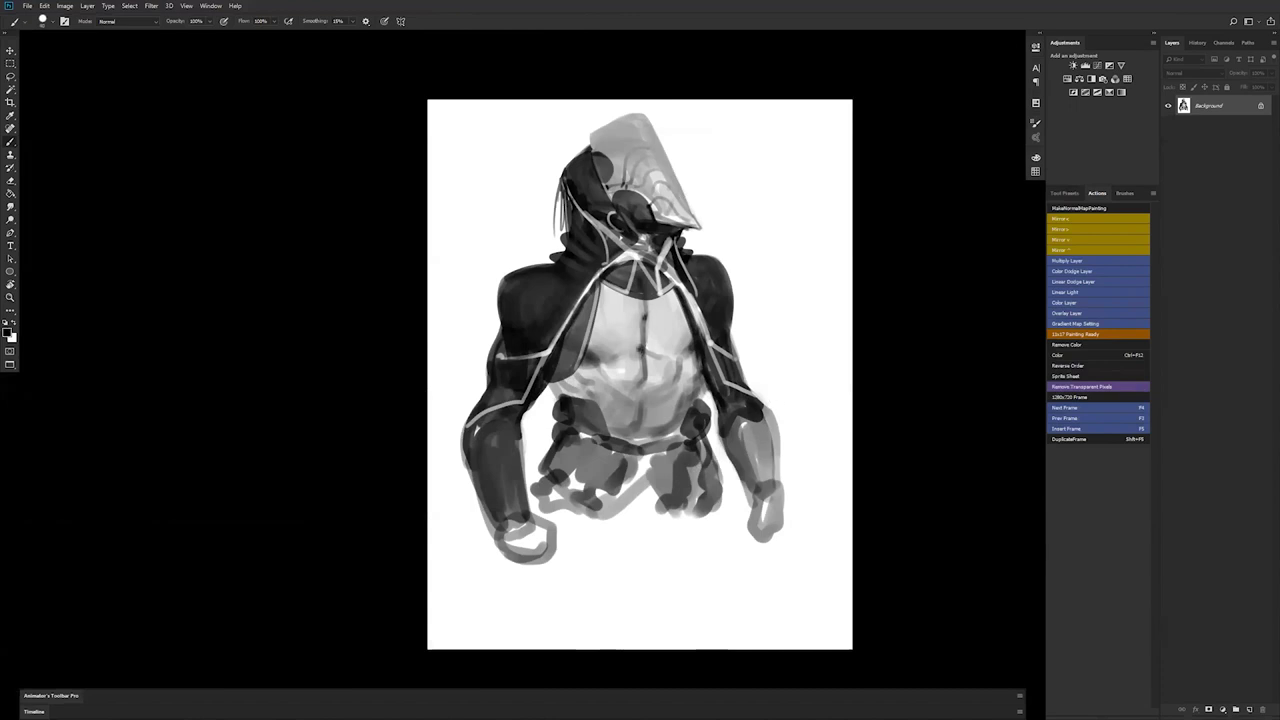
- Redefine the upper part of the chest's centre line with a sampled dark tone
alt+click(645, 315)
drag(644, 305, 643, 334)
alt+click(643, 322)
- Block in a round light grey plate at the centre of the hips with dark accents around its lower edge
mouse_move(544, 507)
mouse_down()
mouse_move(622, 533)
mouse_move(633, 463)
mouse_move(660, 498)
mouse_move(650, 508)
mouse_move(644, 477)
mouse_move(651, 515)
mouse_move(668, 470)
mouse_move(645, 515)
mouse_move(621, 528)
mouse_move(675, 525)
mouse_up()
key(bracketright)
key(bracketright)
key(bracketright)
key(bracketright)
key(bracketright)
key(bracketright)
alt+click(650, 521)
key(bracketleft)
key(bracketleft)
key(bracketleft)
key(bracketleft)
key(bracketleft)
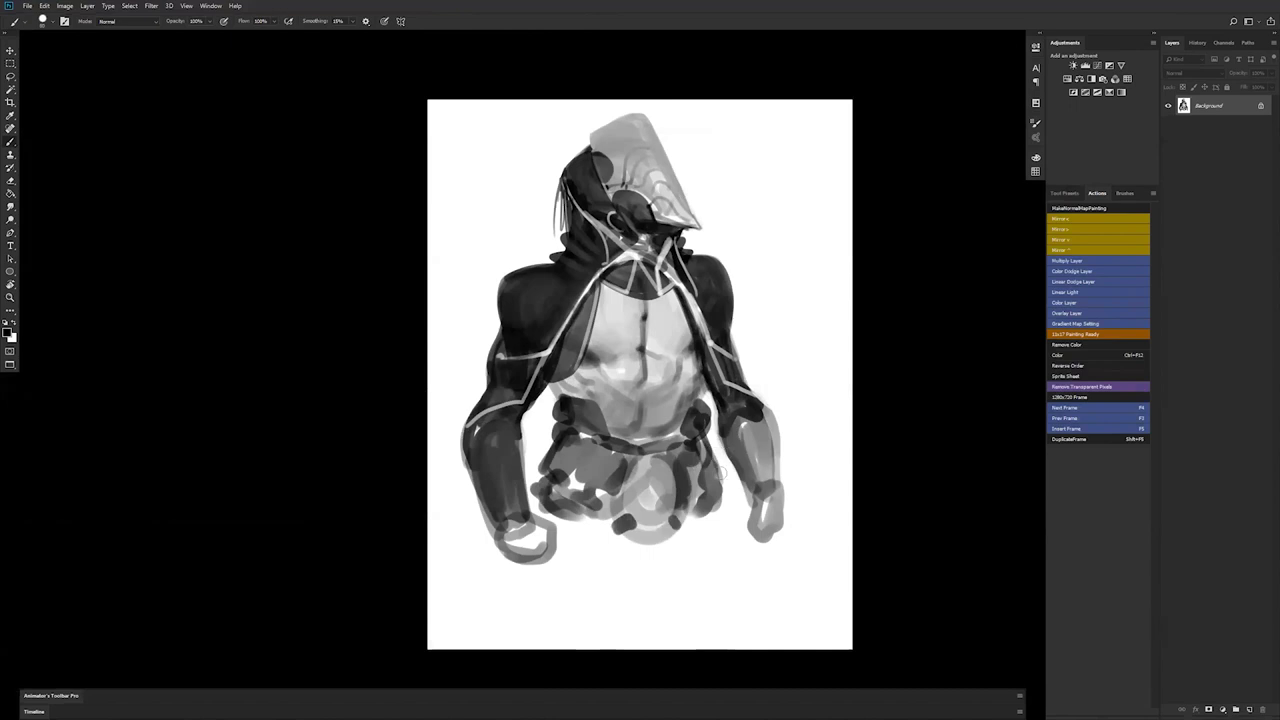
- Fill in the hip cloth below the belt on both sides with a sampled dark grey
alt+click(589, 444)
mouse_move(563, 438)
mouse_down()
mouse_move(547, 466)
mouse_move(599, 451)
mouse_move(567, 434)
mouse_move(608, 443)
mouse_move(566, 457)
mouse_move(576, 475)
mouse_move(612, 474)
mouse_up()
mouse_move(703, 457)
mouse_down()
mouse_move(705, 446)
mouse_move(708, 462)
mouse_up()
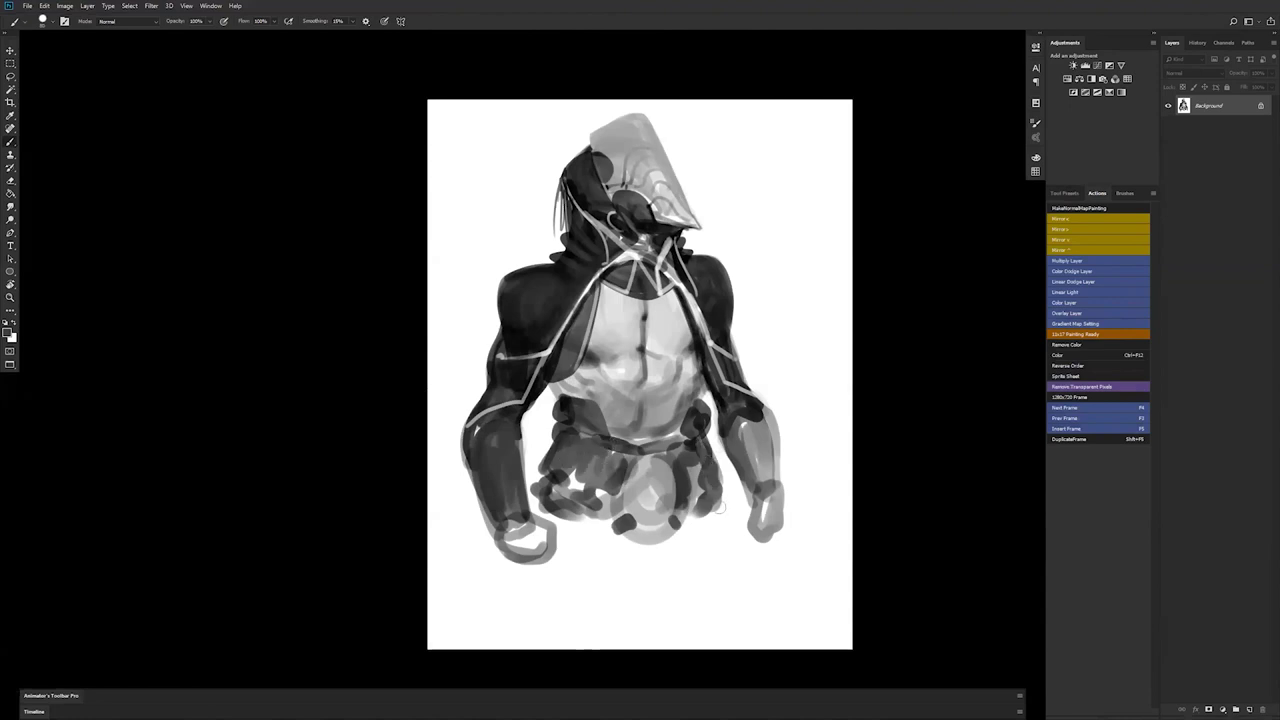
- Refine the lower edge of the chest's side panel and darken the outer flank of the abdomen
alt+click(578, 364)
drag(591, 361, 588, 360)
key(x)
drag(576, 364, 545, 380)
key(x)
drag(701, 375, 700, 398)
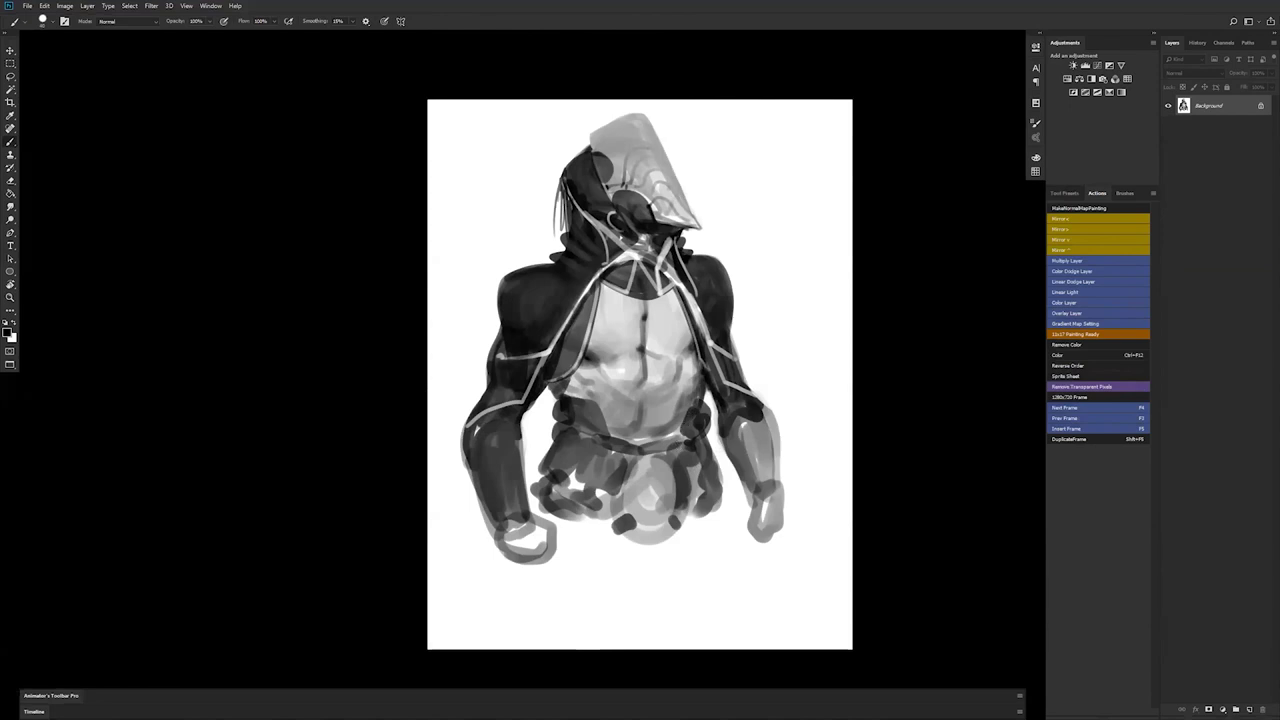
- Shade the lower edges of the chest muscles with sampled greys, undoing the unwanted strokes
alt+click(648, 388)
mouse_move(638, 398)
mouse_down()
mouse_move(650, 402)
mouse_move(604, 350)
mouse_move(668, 354)
mouse_move(660, 316)
mouse_up()
key(ctrl+z)
alt+click(592, 353)
key(ctrl+z)
key(ctrl+z)
alt+click(602, 354)
alt+click(658, 339)
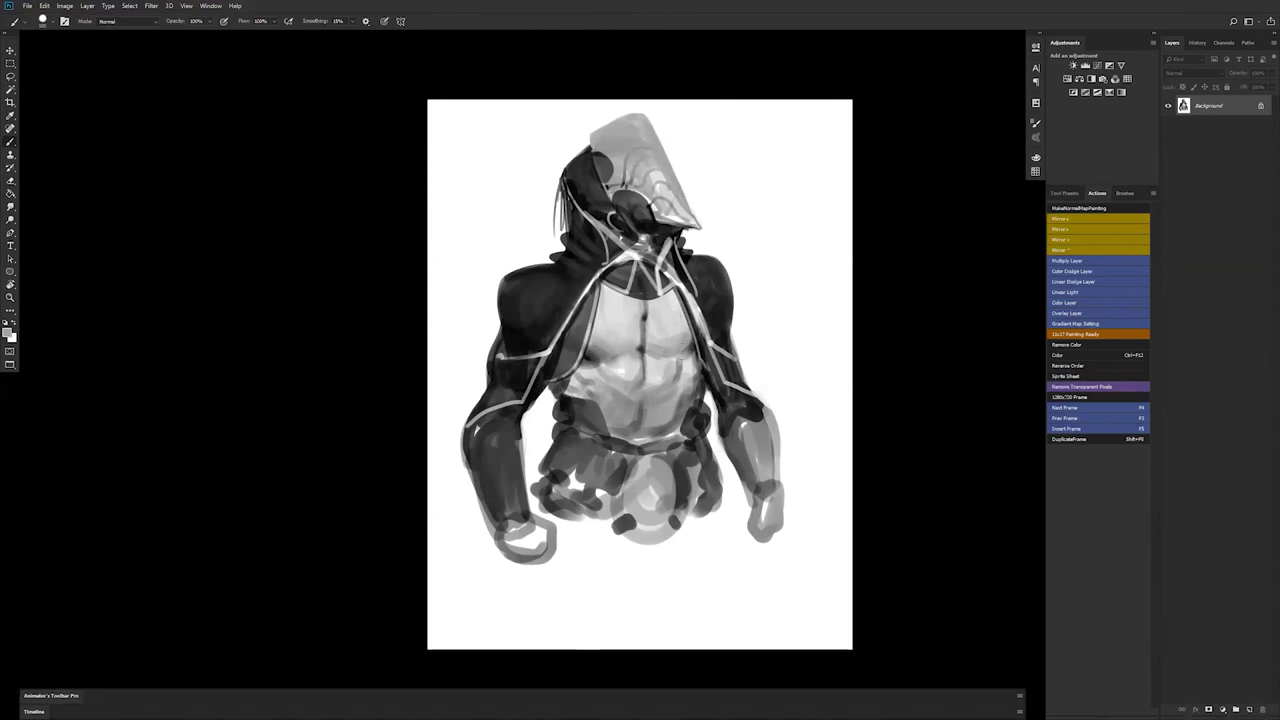
- Flip the canvas, darken the far side of the hip cloth, and block in a hanging grey shape below it
key(ctrl+shift+h)
alt+click(779, 350)
mouse_move(600, 452)
mouse_down()
mouse_move(572, 524)
mouse_move(552, 498)
mouse_move(560, 520)
mouse_up()
mouse_move(574, 474)
mouse_down()
mouse_move(562, 502)
mouse_move(584, 546)
mouse_move(571, 572)
mouse_up()
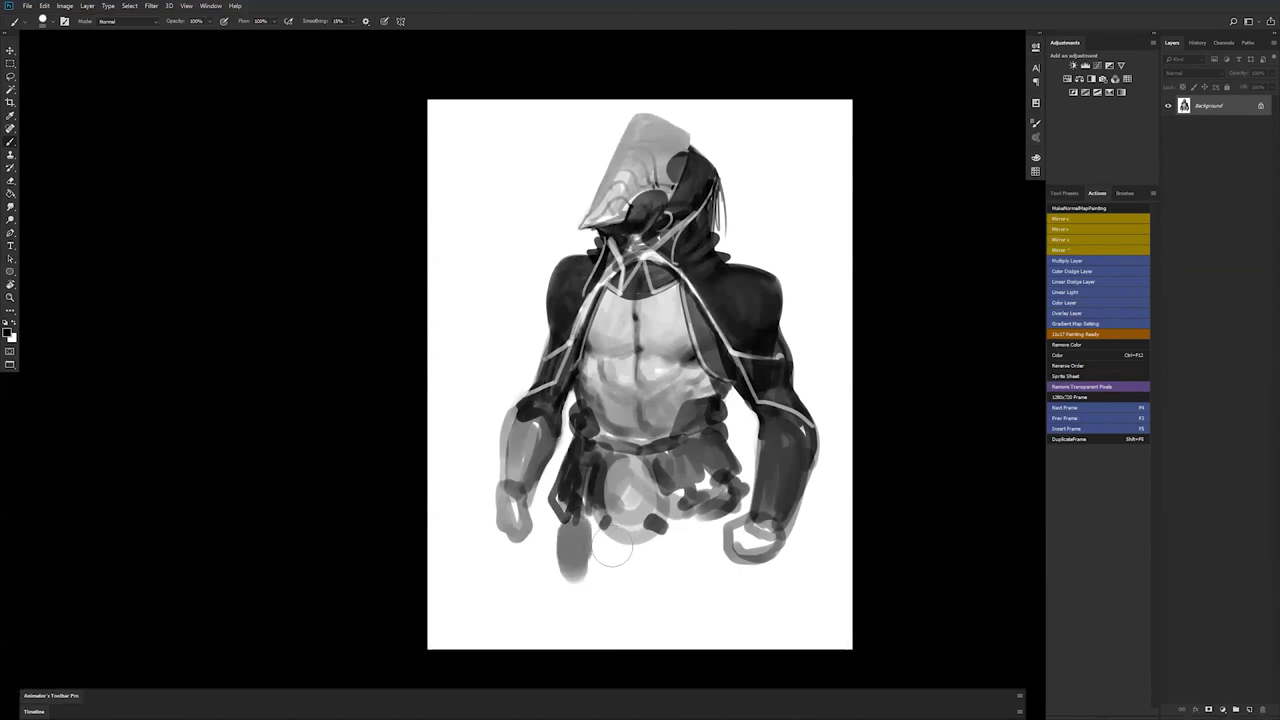
drag(585, 510, 592, 582)
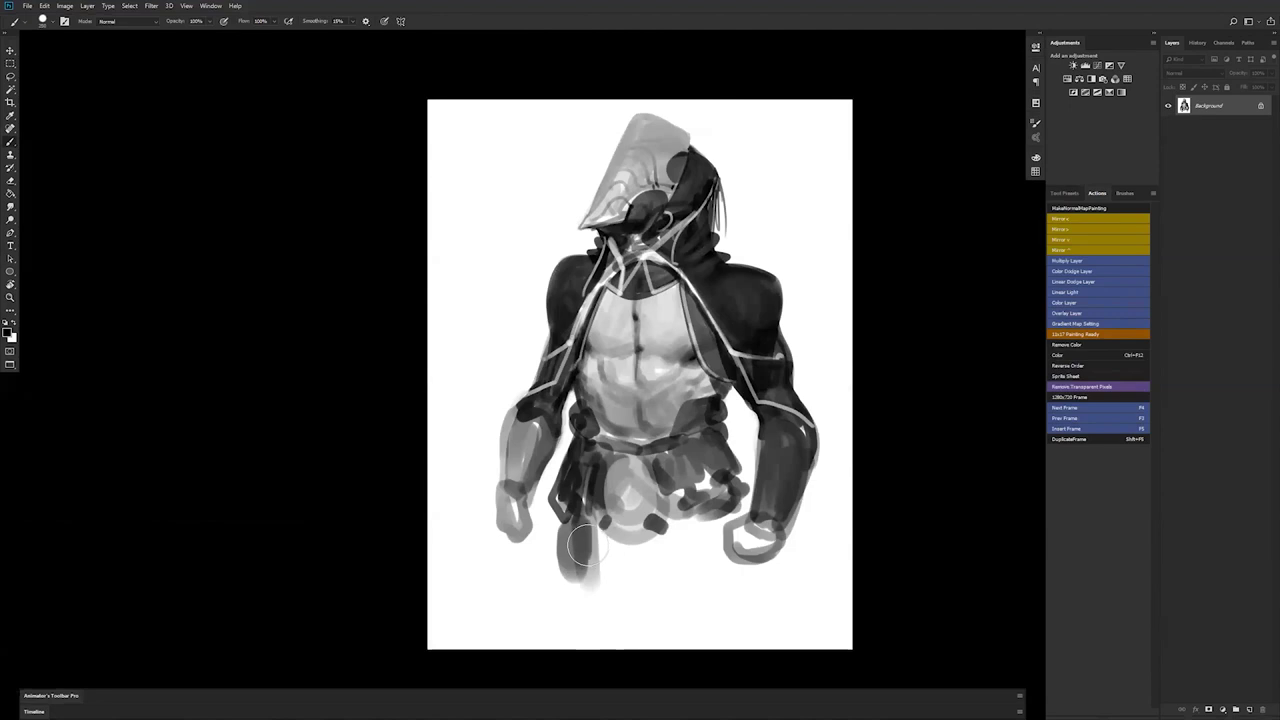
- Copy the painting onto a new layer and reposition and enlarge the figure to fill more of the canvas
key(ctrl+shift+alt+n)
key(v)
drag(693, 386, 655, 412)
key(ctrl+t)
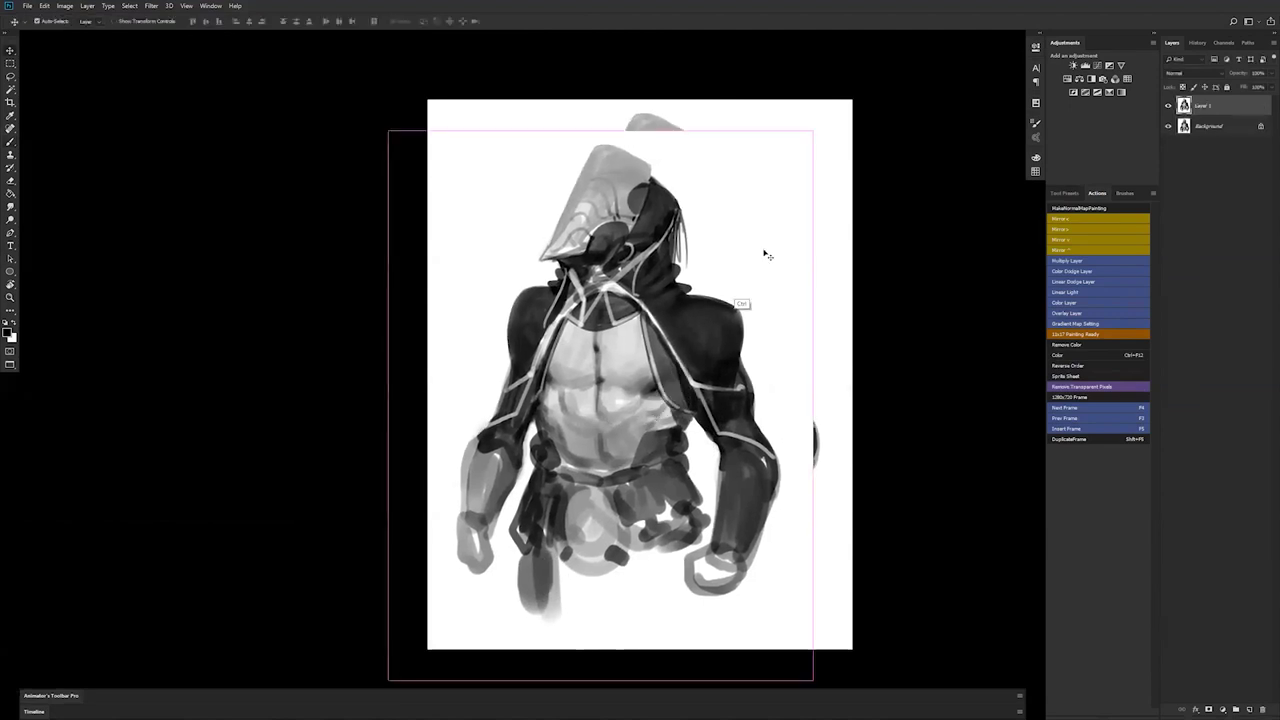
drag(813, 130, 863, 103)
mouse_move(809, 165)
mouse_down()
mouse_move(823, 185)
mouse_move(828, 165)
mouse_up()
key(Return)
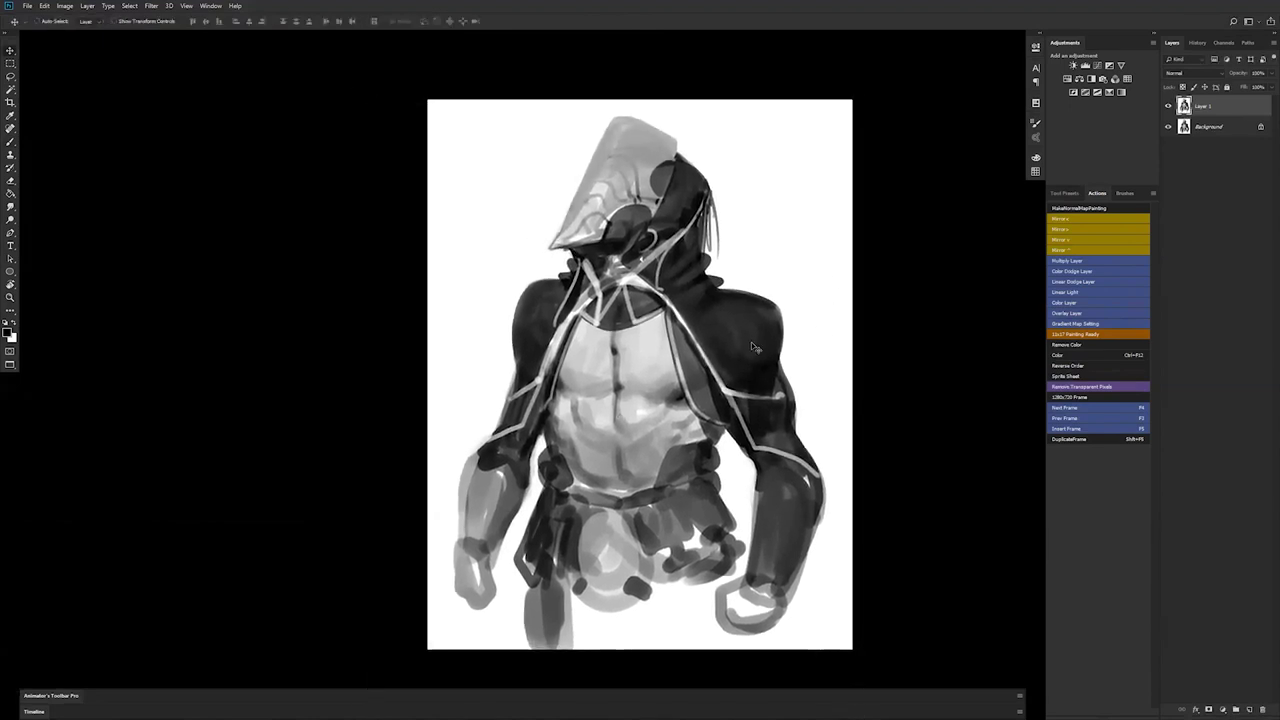
- Flip the canvas and draw a thin light line across the side of the hood with the brush
key(ctrl+shift+h)
key(b)
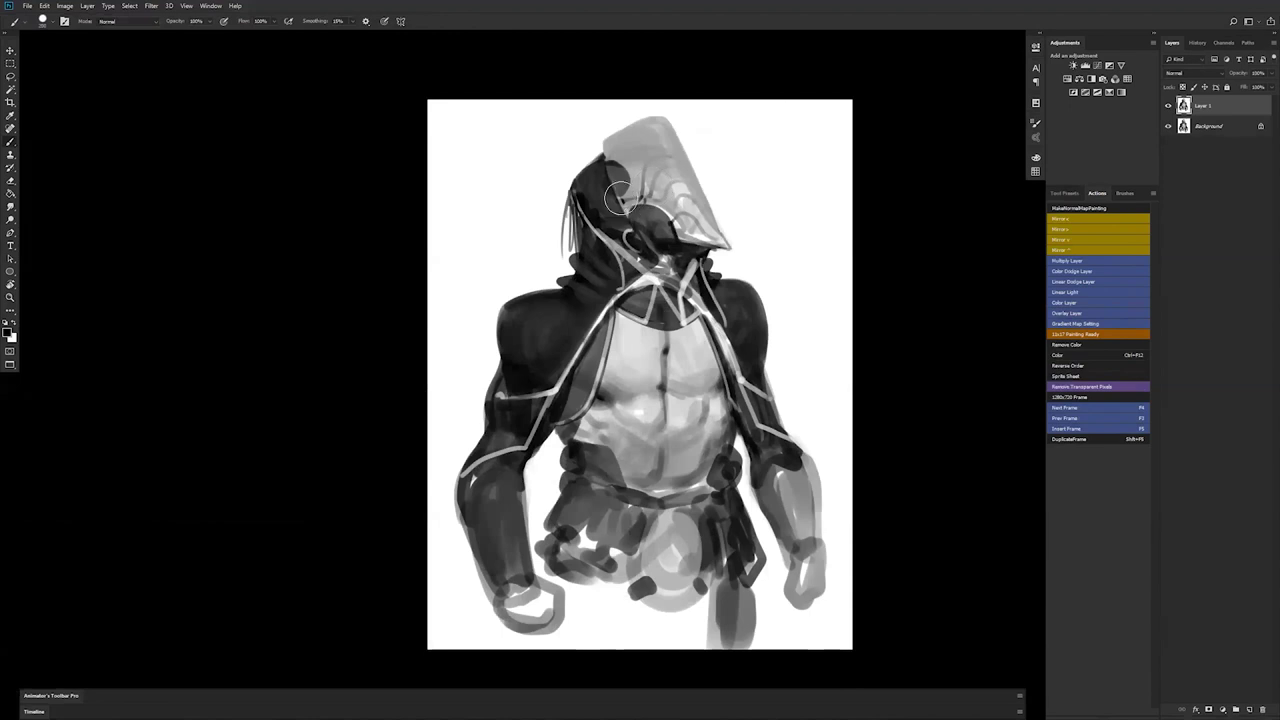
key(x)
drag(586, 198, 619, 220)
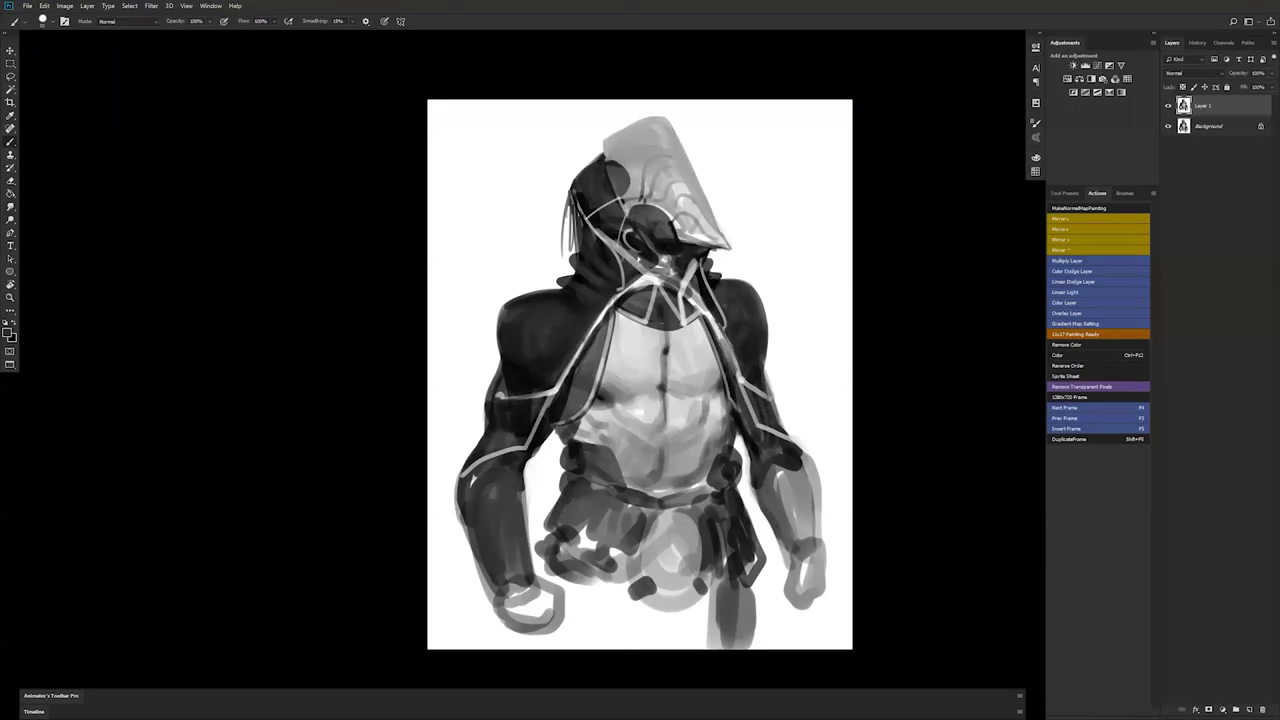
- Tone down the light trim along the chest strap and far sleeve with dark strokes, and flip the canvas
drag(551, 399, 644, 277)
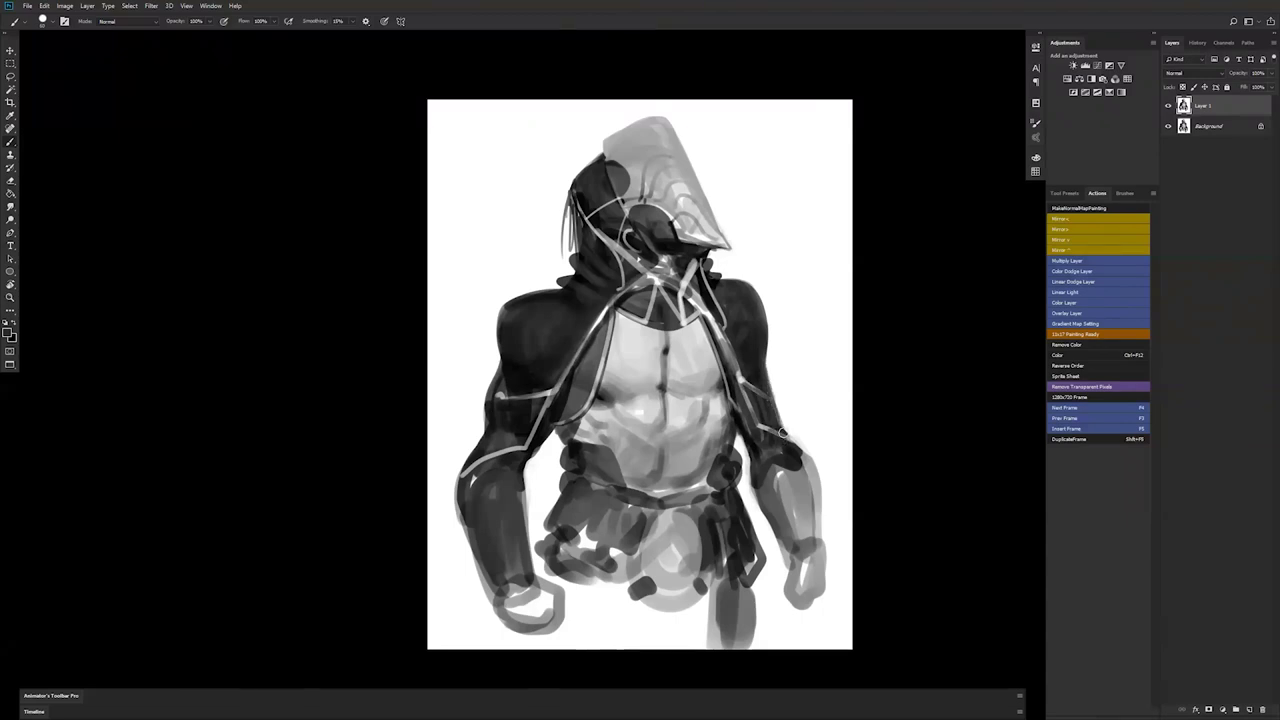
drag(784, 426, 805, 461)
key(ctrl+h)
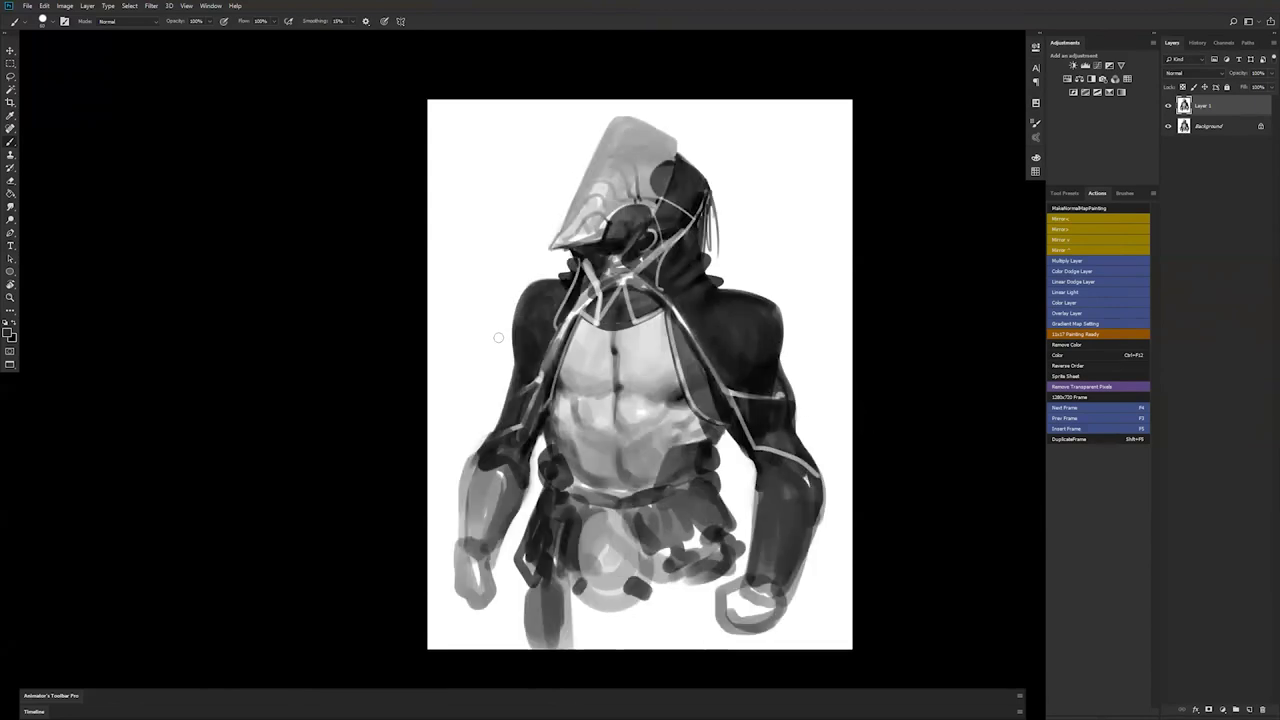
- Clean up the far shoulder's outer contour and reshape the top of the far forearm with sampled tones
drag(514, 358, 507, 332)
alt+click(524, 345)
drag(519, 313, 518, 364)
key(d)
alt+click(487, 474)
drag(480, 468, 501, 458)
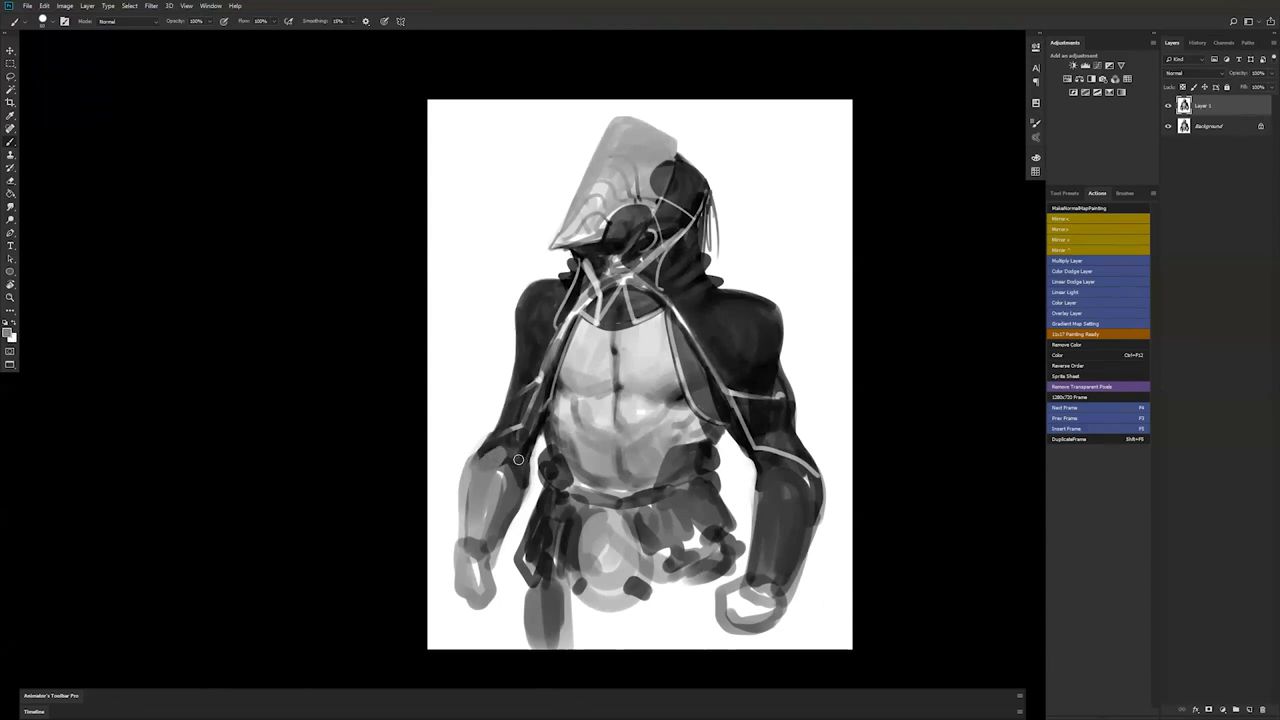
- Paint grey bands on the near forearm, block in its fist with a sampled dark grey, and flip the canvas
mouse_move(788, 463)
mouse_down()
mouse_move(761, 504)
mouse_move(797, 470)
mouse_move(788, 462)
mouse_move(801, 467)
mouse_move(770, 498)
mouse_move(792, 469)
mouse_move(766, 495)
mouse_move(800, 471)
mouse_move(808, 479)
mouse_move(795, 467)
mouse_move(819, 485)
mouse_move(807, 475)
mouse_move(811, 504)
mouse_move(772, 524)
mouse_move(762, 510)
mouse_move(785, 565)
mouse_up()
alt+click(778, 487)
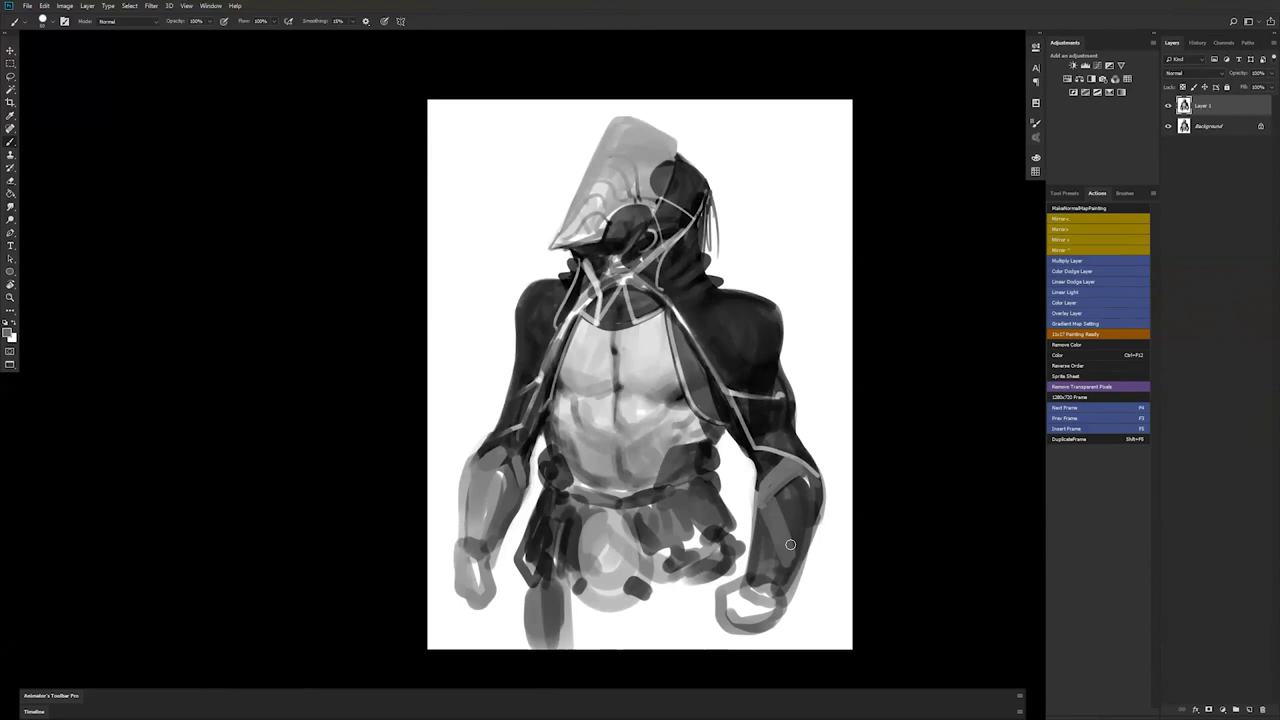
alt+click(758, 575)
mouse_move(749, 579)
mouse_down()
mouse_move(714, 612)
mouse_move(768, 630)
mouse_move(782, 600)
mouse_move(745, 590)
mouse_move(770, 618)
mouse_move(760, 578)
mouse_move(766, 627)
mouse_up()
key(ctrl+f)
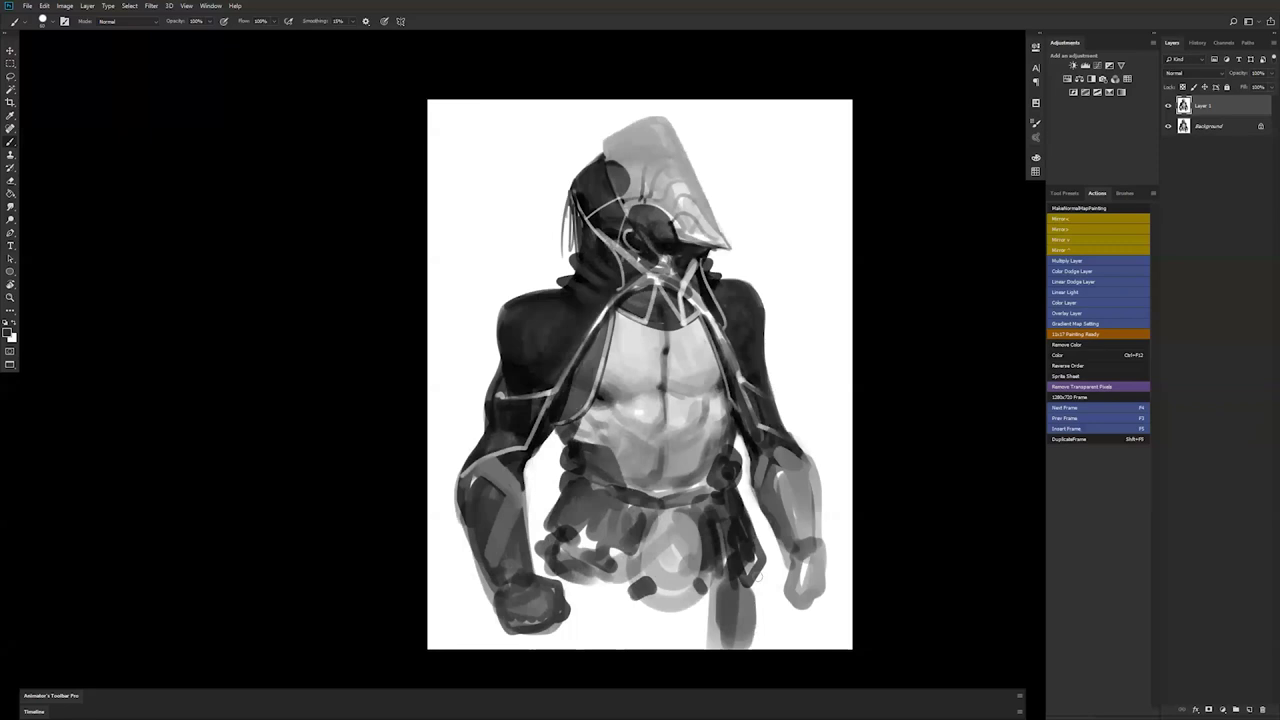
- Outline the far hand in dark grey, refine the far forearm's edges, and flip the canvas
mouse_move(798, 548)
mouse_down()
mouse_move(794, 592)
mouse_move(814, 603)
mouse_up()
mouse_move(823, 549)
mouse_down()
mouse_move(815, 604)
mouse_move(797, 613)
mouse_move(787, 600)
mouse_up()
mouse_move(762, 489)
mouse_down()
mouse_move(793, 547)
mouse_move(783, 517)
mouse_up()
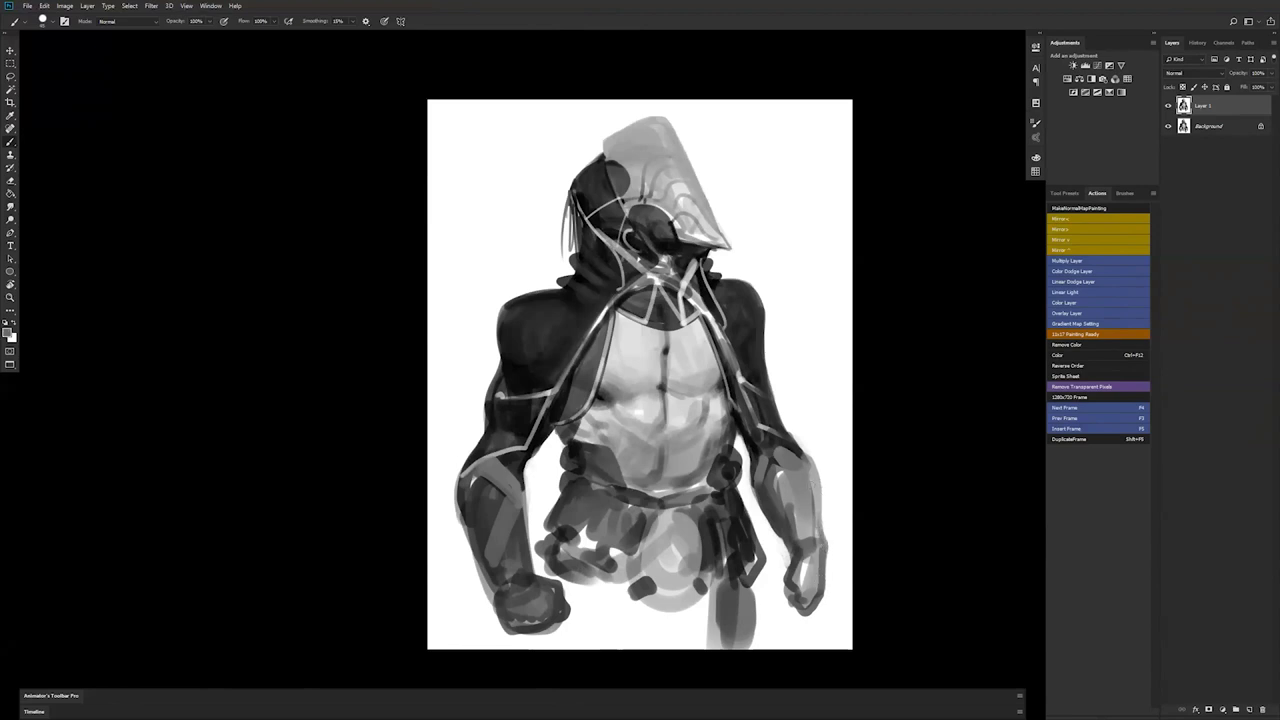
alt+click(826, 463)
drag(815, 441, 828, 515)
key(ctrl+shift+h)
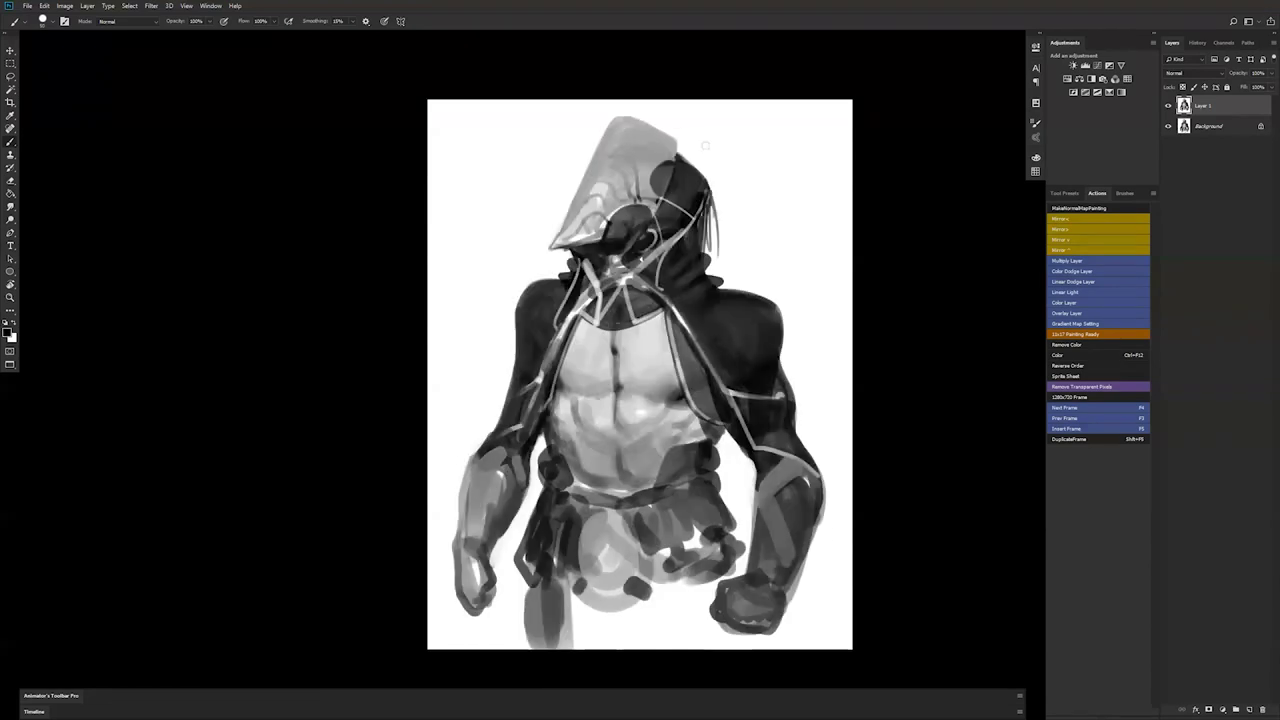
- Extend the helmet upward into a tall pointed crest with a sampled light grey
alt+click(623, 118)
mouse_move(608, 133)
mouse_down()
mouse_move(629, 97)
mouse_move(626, 146)
mouse_up()
mouse_move(641, 96)
mouse_down()
mouse_move(636, 138)
mouse_move(649, 147)
mouse_up()
mouse_move(653, 94)
mouse_down()
mouse_move(646, 145)
mouse_move(648, 95)
mouse_up()
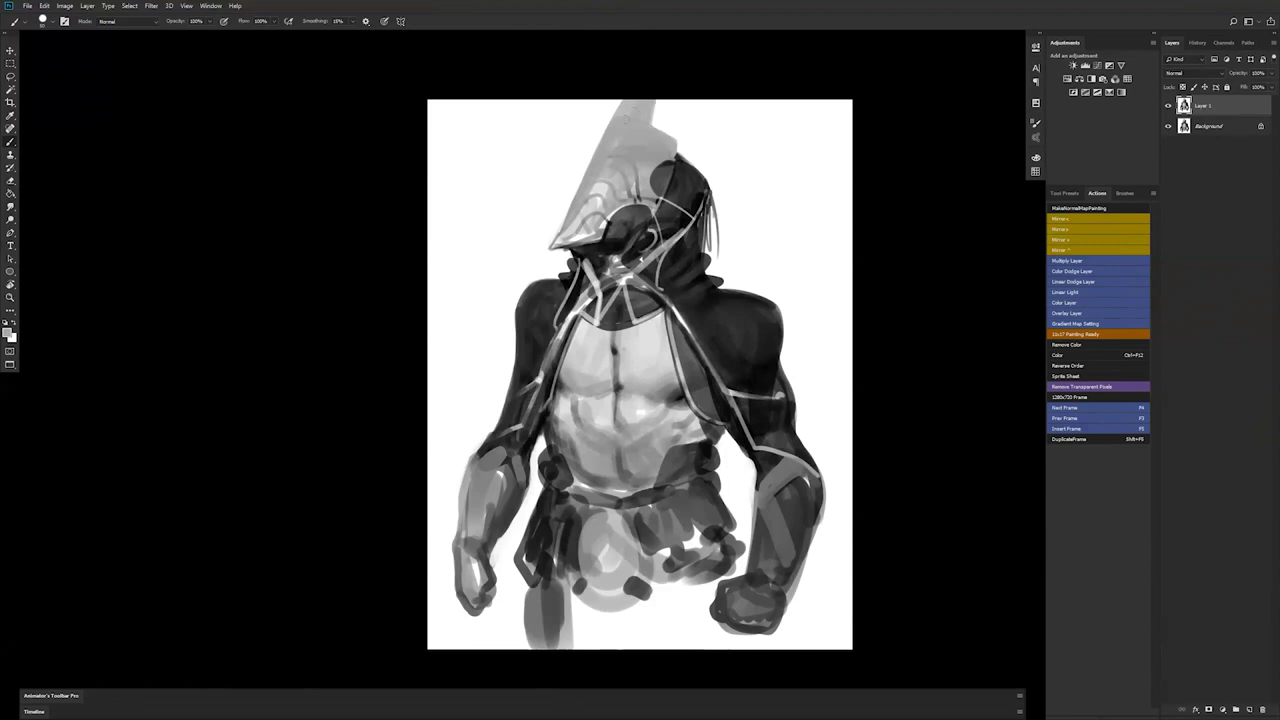
- Refine the back edge of the helmet's crest with a smaller brush and check the shape by flipping the canvas
key(d)
key(bracketleft)
key(bracketleft)
key(bracketleft)
drag(656, 98, 653, 126)
alt+click(644, 163)
key(ctrl+shift+h)
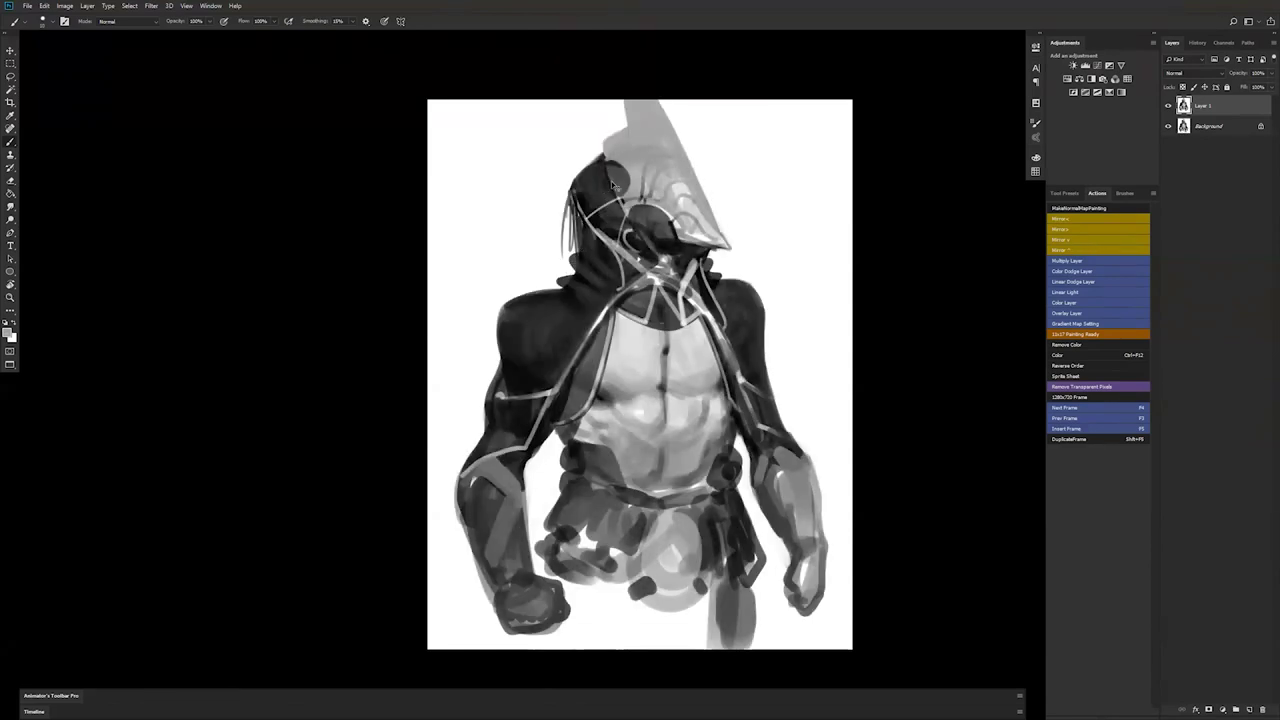
key(F2)
key(F2)
- Try a long grey horn extending from the back of the helmet, check it with the canvas flipped, and undo it
mouse_move(608, 140)
mouse_down()
mouse_move(507, 190)
mouse_move(610, 158)
mouse_move(521, 181)
mouse_move(598, 150)
mouse_move(546, 172)
mouse_up()
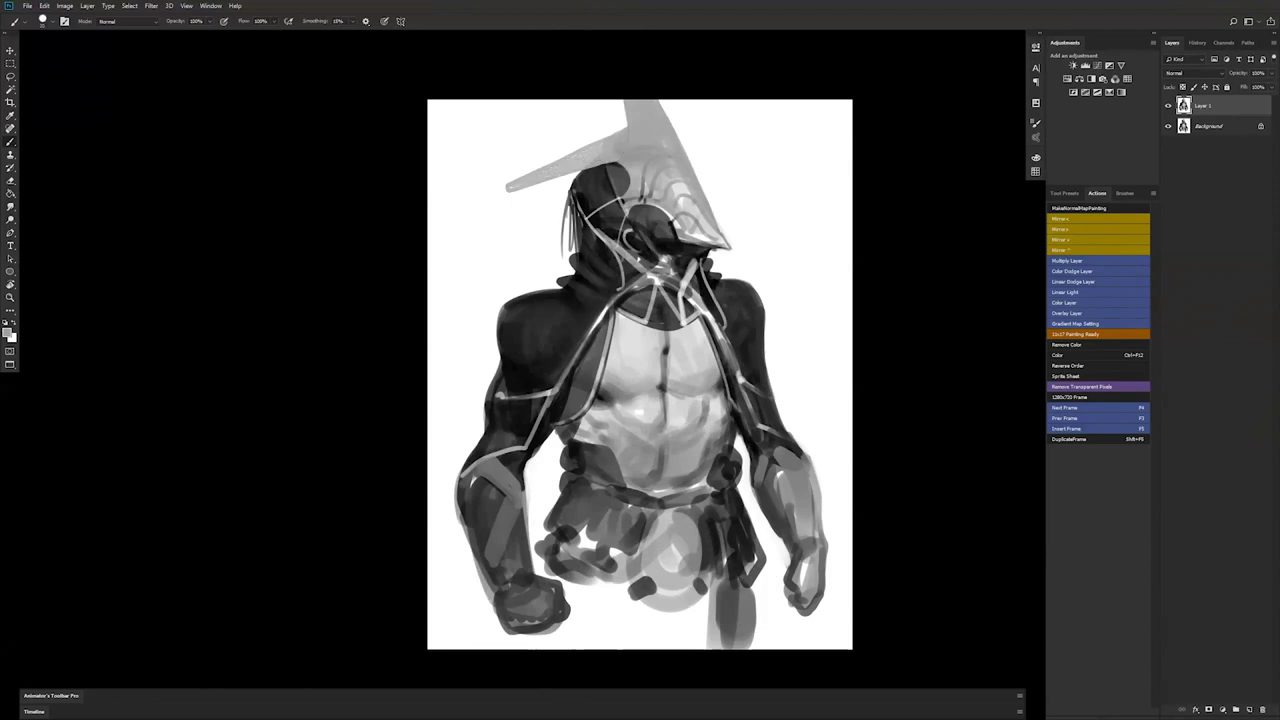
mouse_move(577, 162)
mouse_down()
mouse_move(598, 152)
mouse_move(509, 188)
mouse_move(610, 153)
mouse_up()
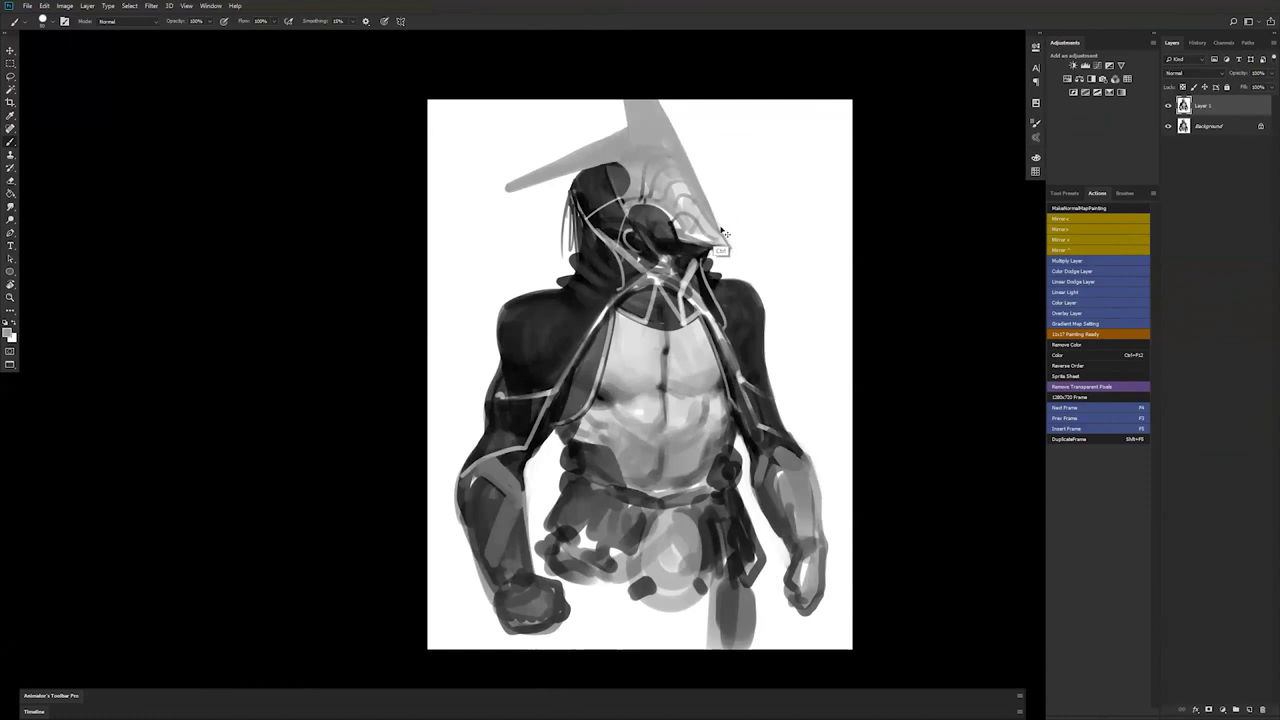
key(ctrl+shift+h)
key(F2)
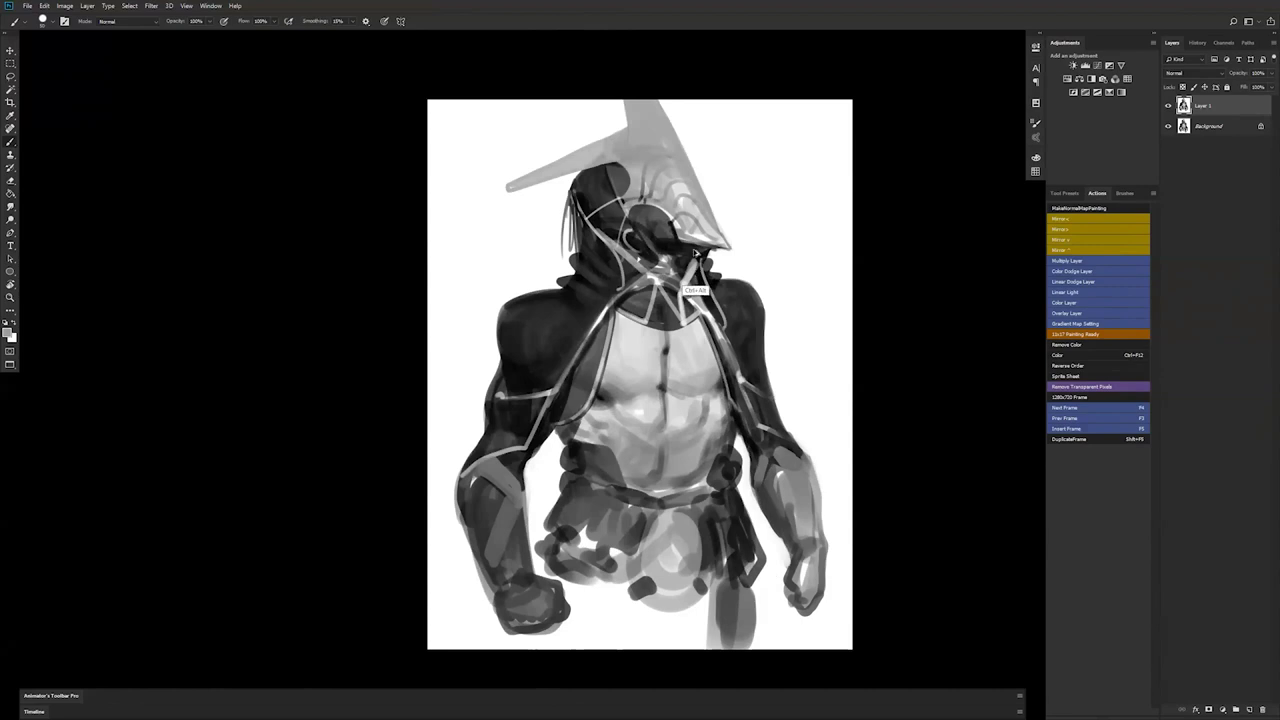
key(ctrl+alt+z)
key(F2)
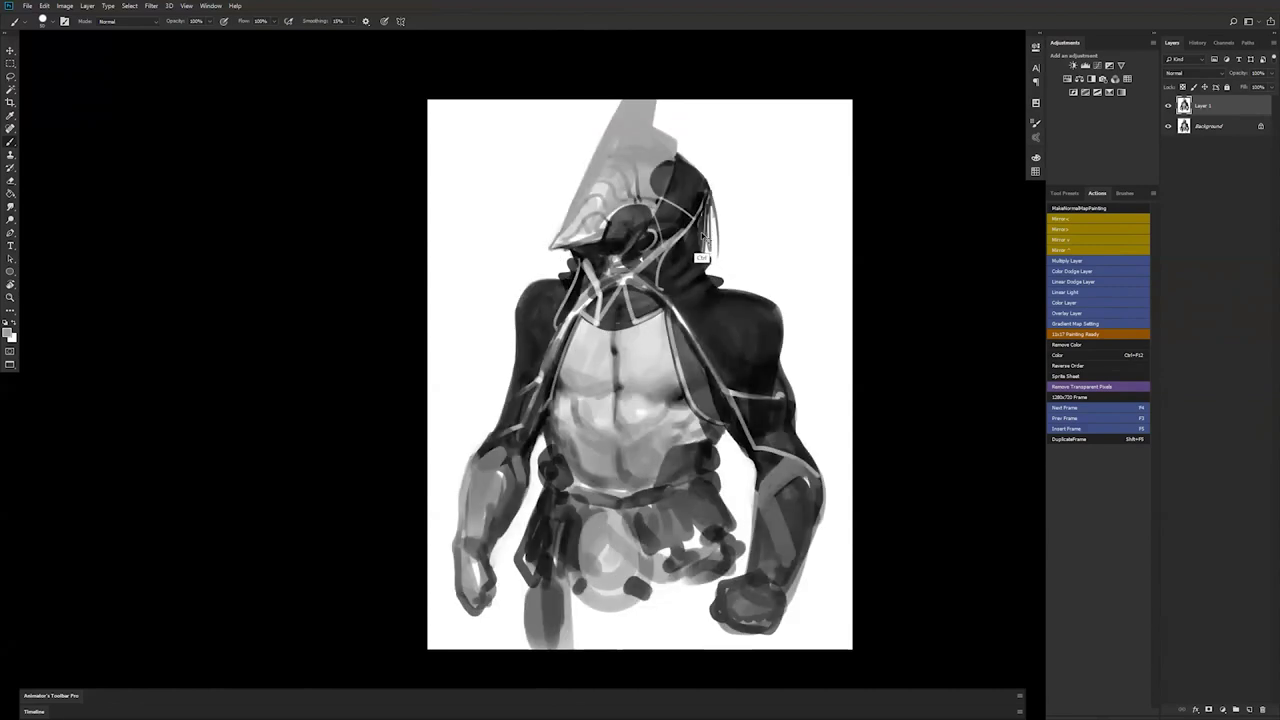
- Flip the canvas and smooth the chest and abdomen shading with the Smudge tool
key(F2)
key(r)
drag(622, 378, 695, 371)
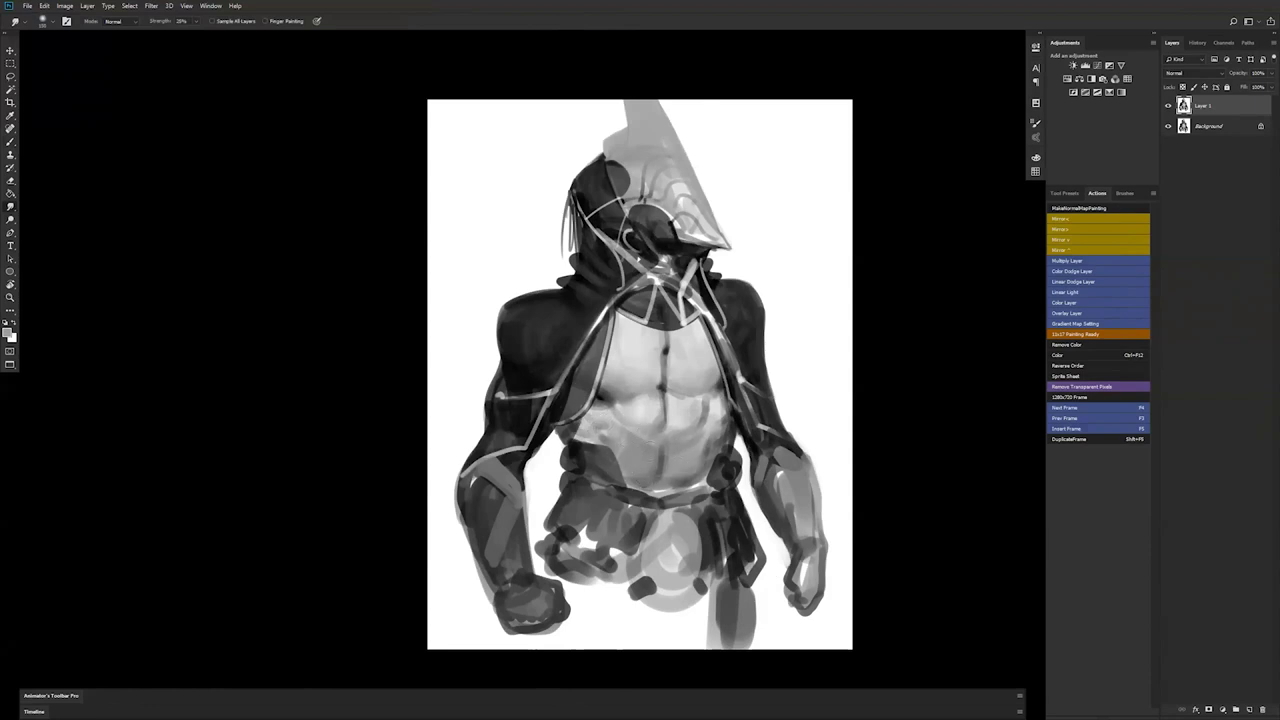
- Darken the cloak edge beside the chest and check the whole figure by flipping the canvas
key(b)
key(d)
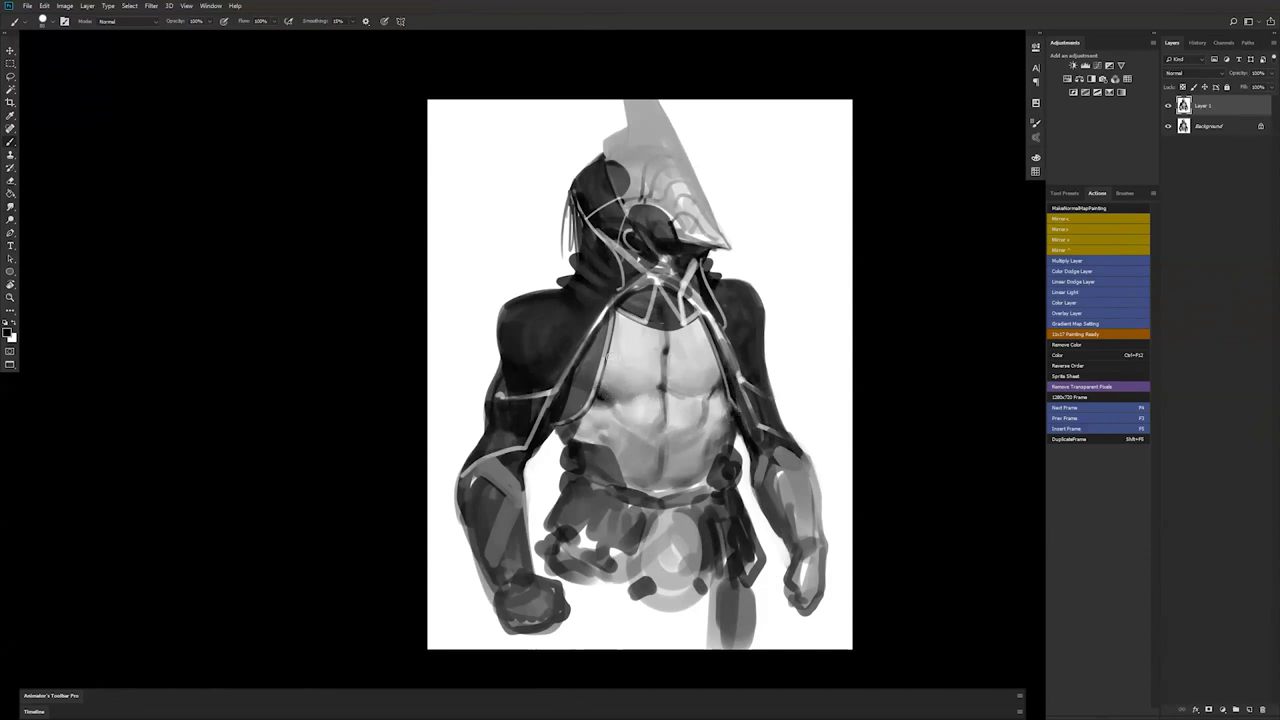
alt+click(595, 349)
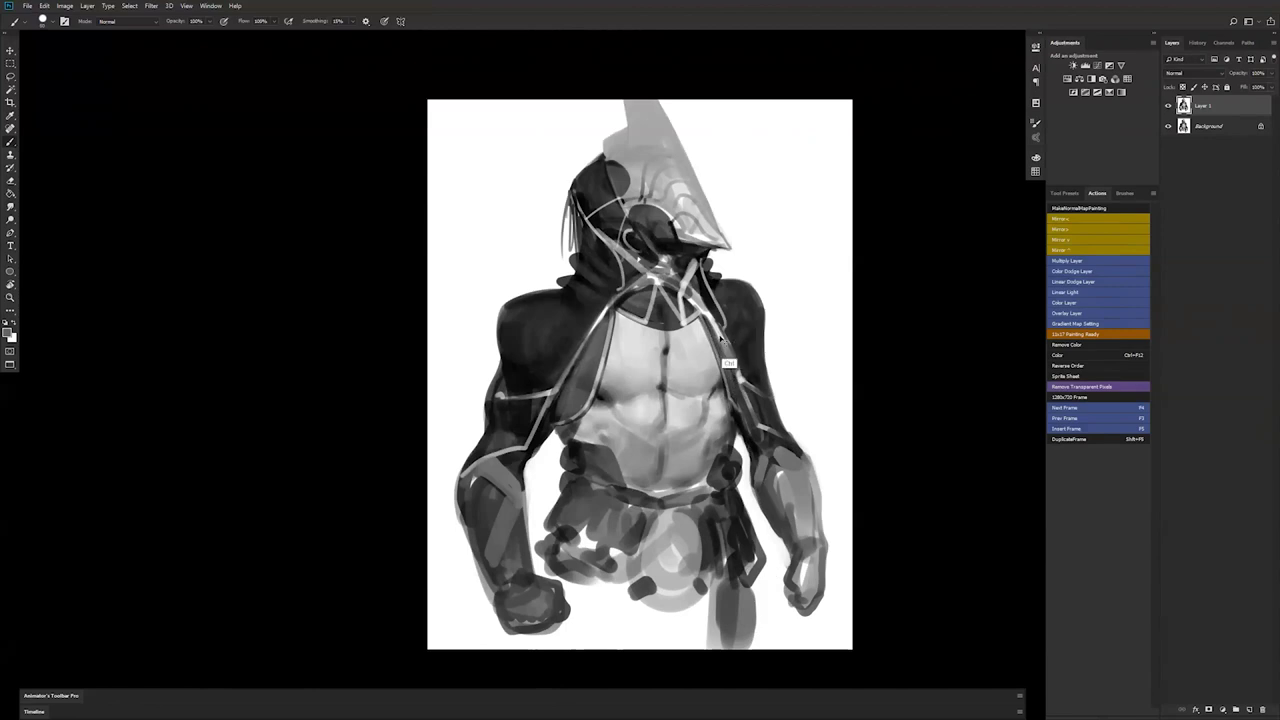
key(F2)
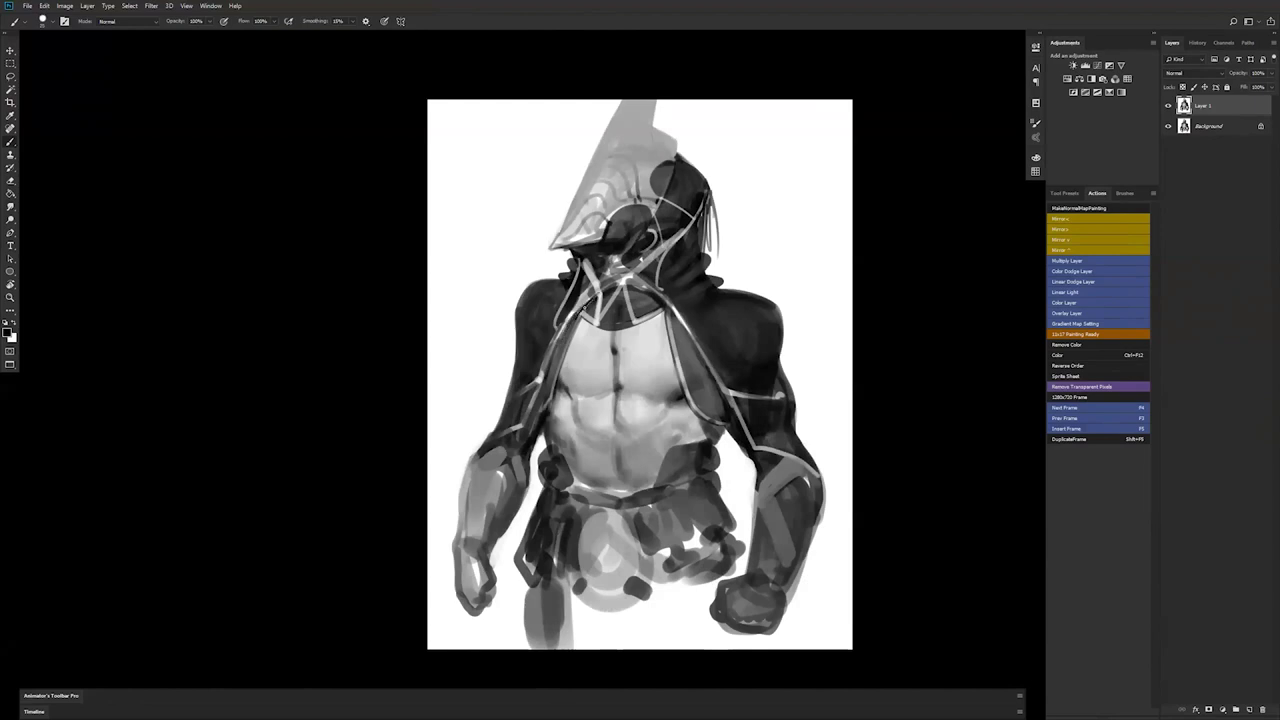
drag(563, 333, 541, 383)
key(z)
alt+click(559, 475)
alt+click(559, 450)
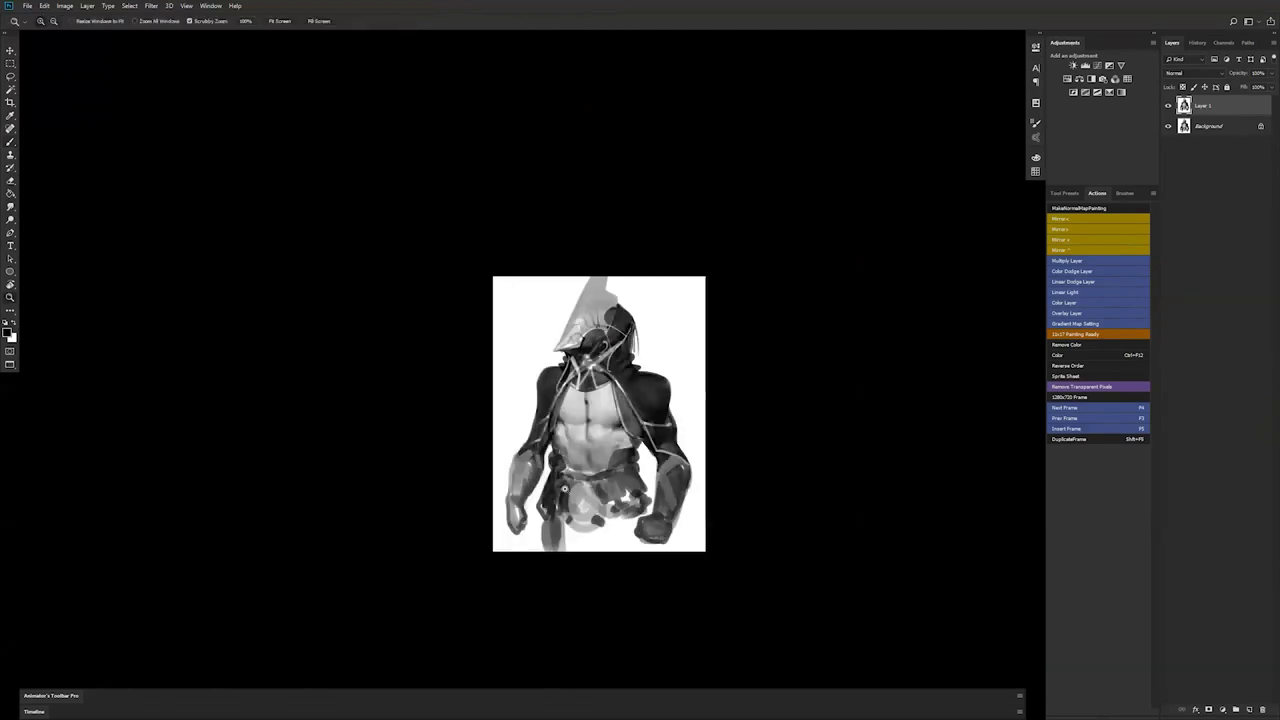
key(ctrl+f)
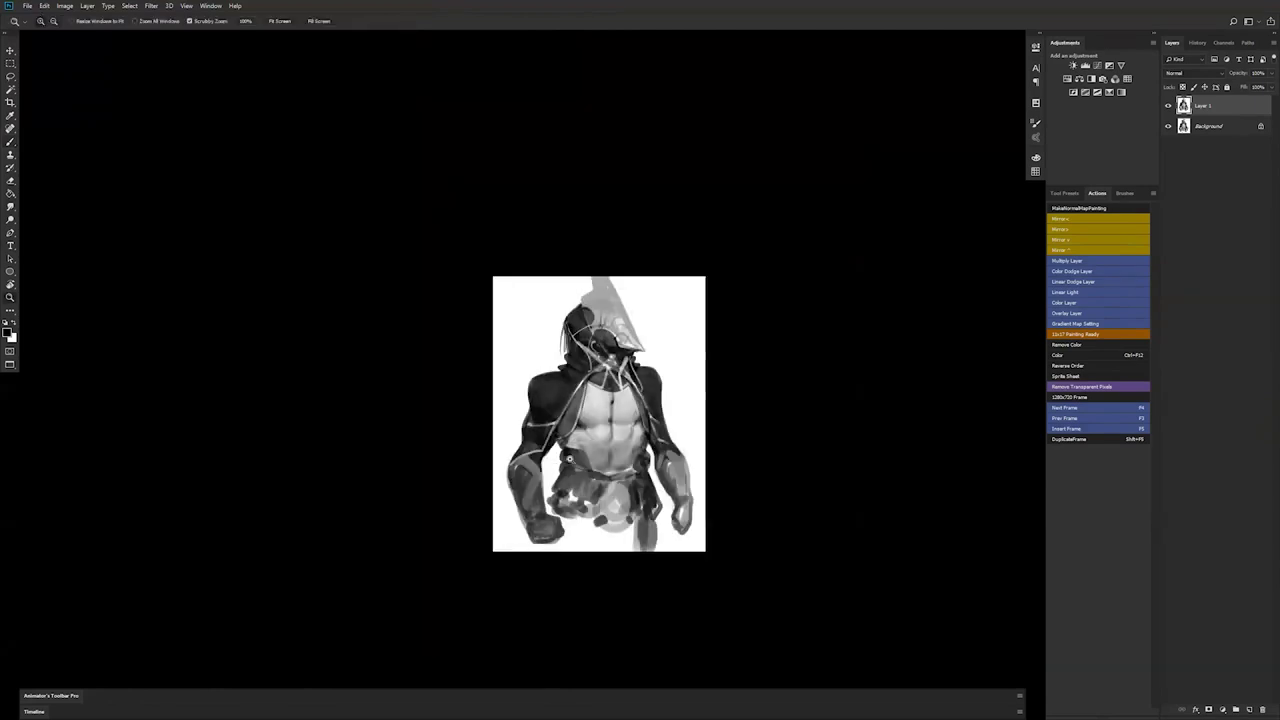
- Touch up the back of the hood near the crest with a short white stroke
click(580, 466)
click(580, 450)
drag(662, 433, 598, 383)
key(b)
key(x)
drag(513, 92, 516, 96)
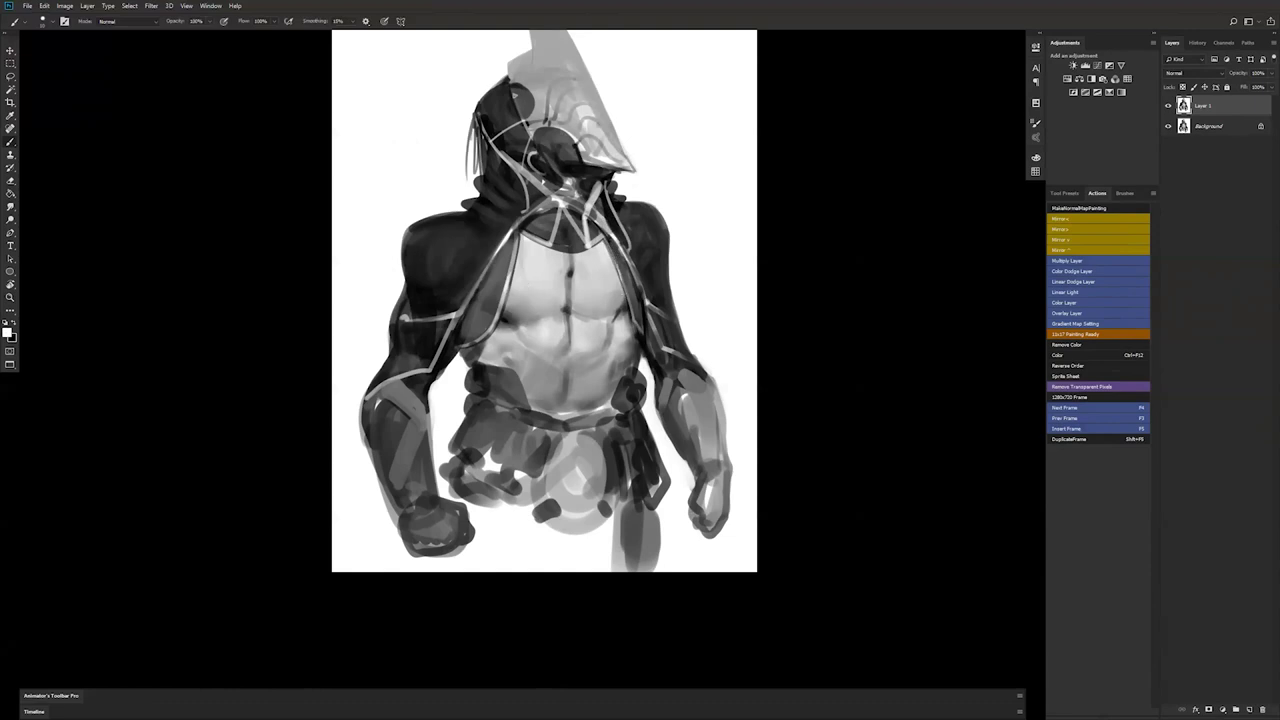
- Shade the abdomen below the chest to a darker grey and check the figure with the canvas flipped
key(x)
drag(490, 345, 492, 340)
drag(481, 347, 491, 353)
click(508, 352)
drag(531, 352, 594, 356)
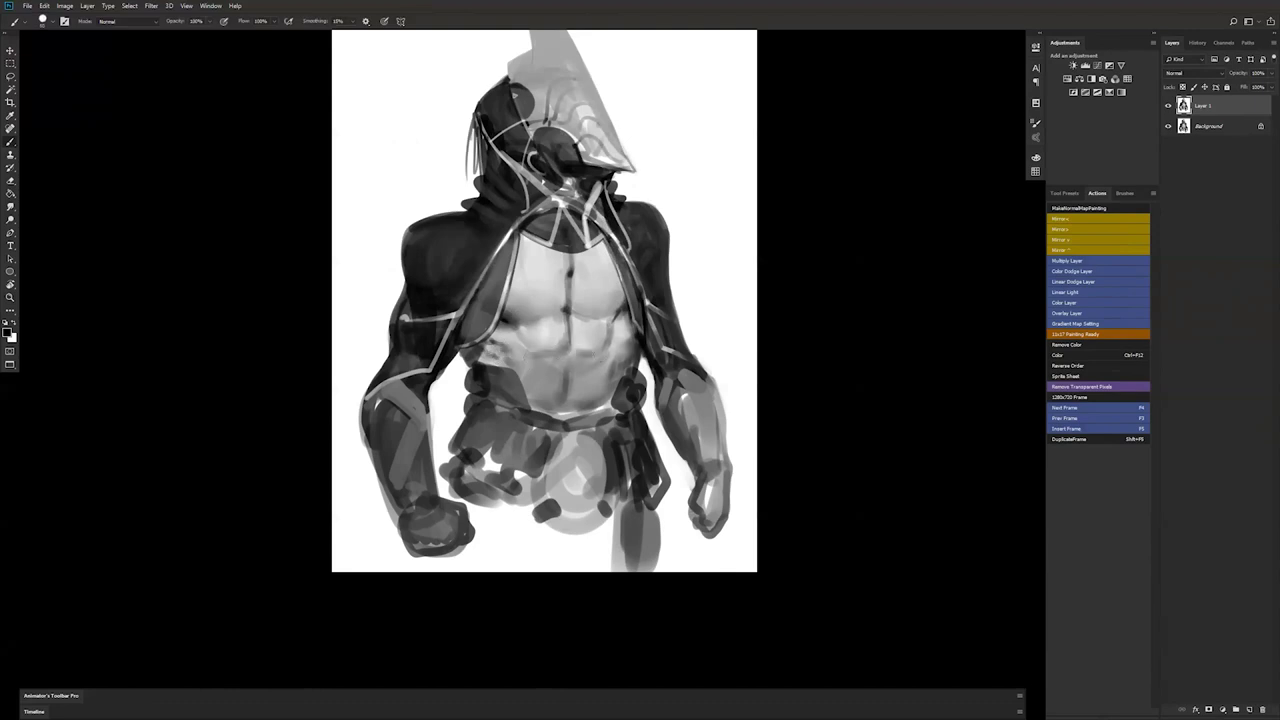
drag(562, 397, 569, 401)
mouse_move(622, 362)
mouse_down()
mouse_move(589, 401)
mouse_move(606, 369)
mouse_move(537, 390)
mouse_move(597, 365)
mouse_move(526, 357)
mouse_move(597, 384)
mouse_up()
alt+click(596, 414)
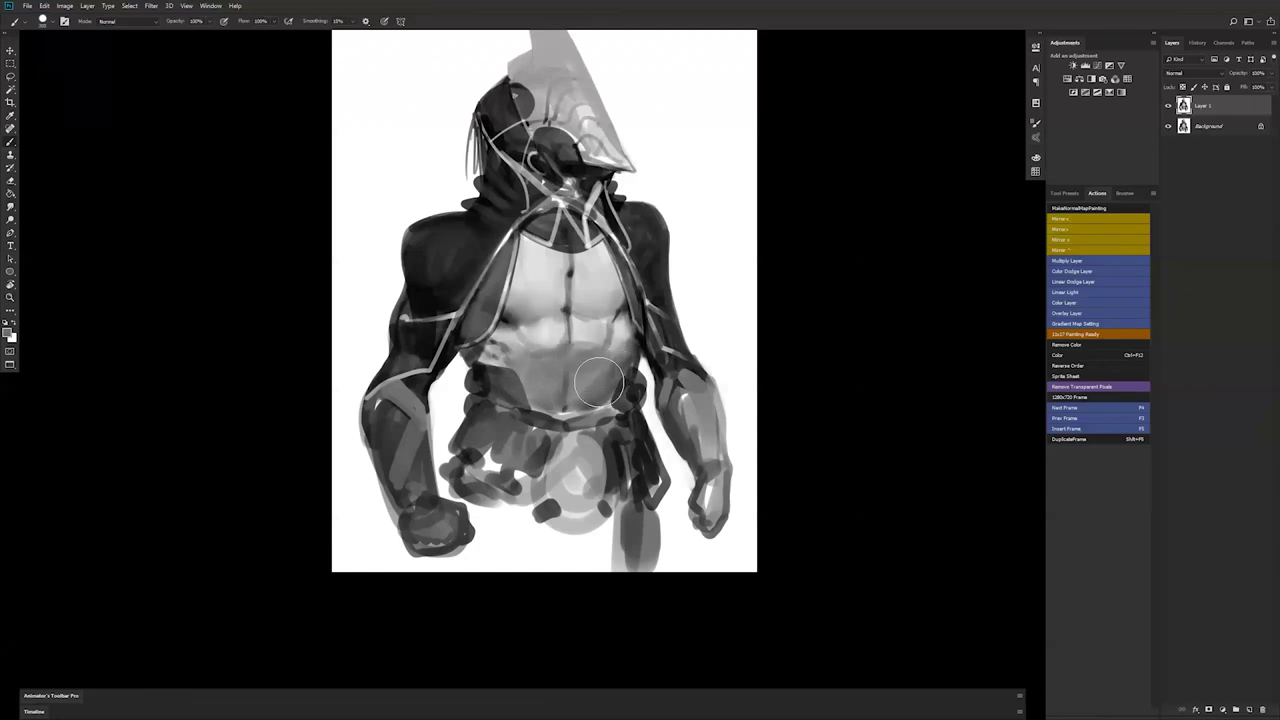
alt+click(589, 421)
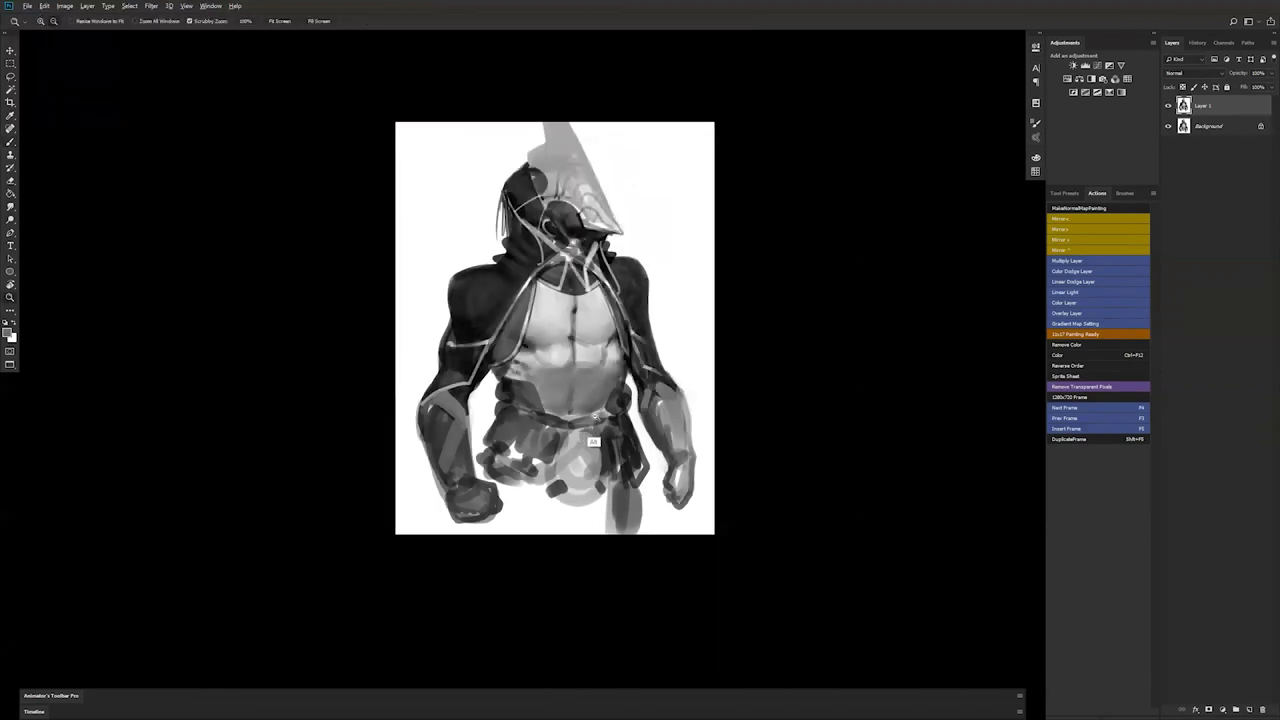
alt+click(596, 416)
alt+click(596, 413)
alt+click(596, 412)
click(596, 411)
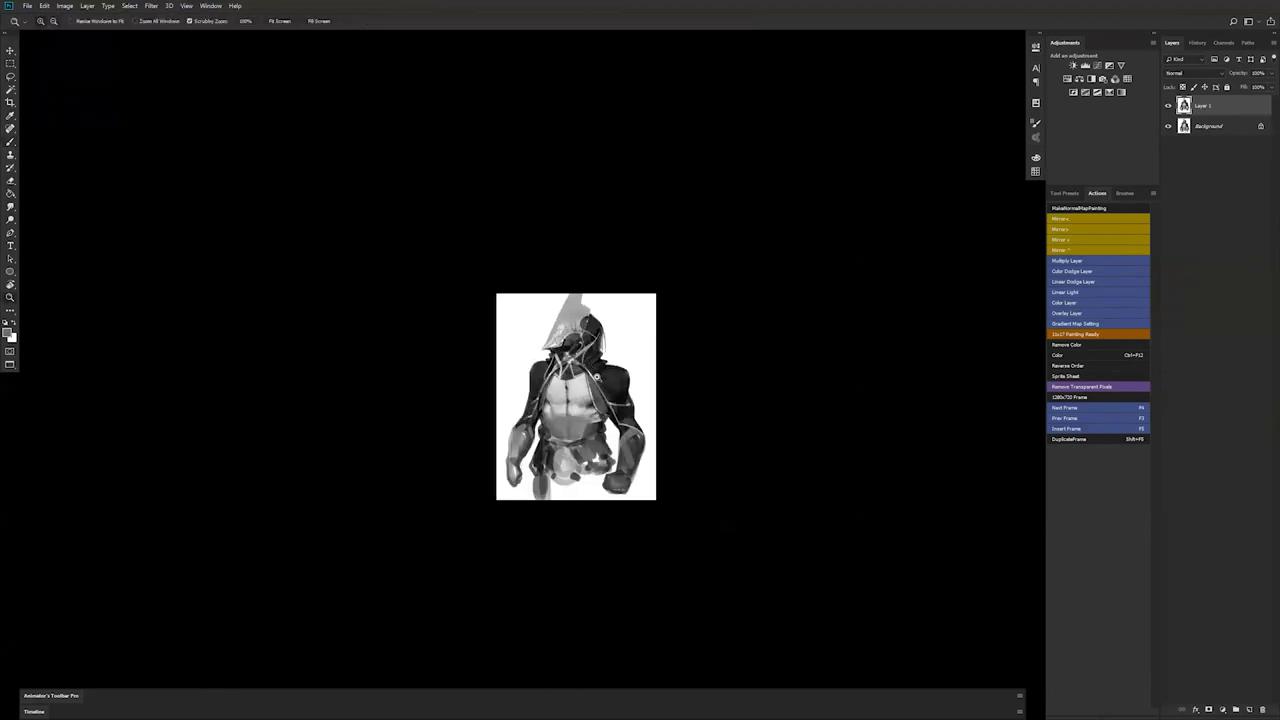
click(601, 372)
click(601, 372)
- Lighten the chest around its centre line with a sampled light grey and flip the canvas to check
key(b)
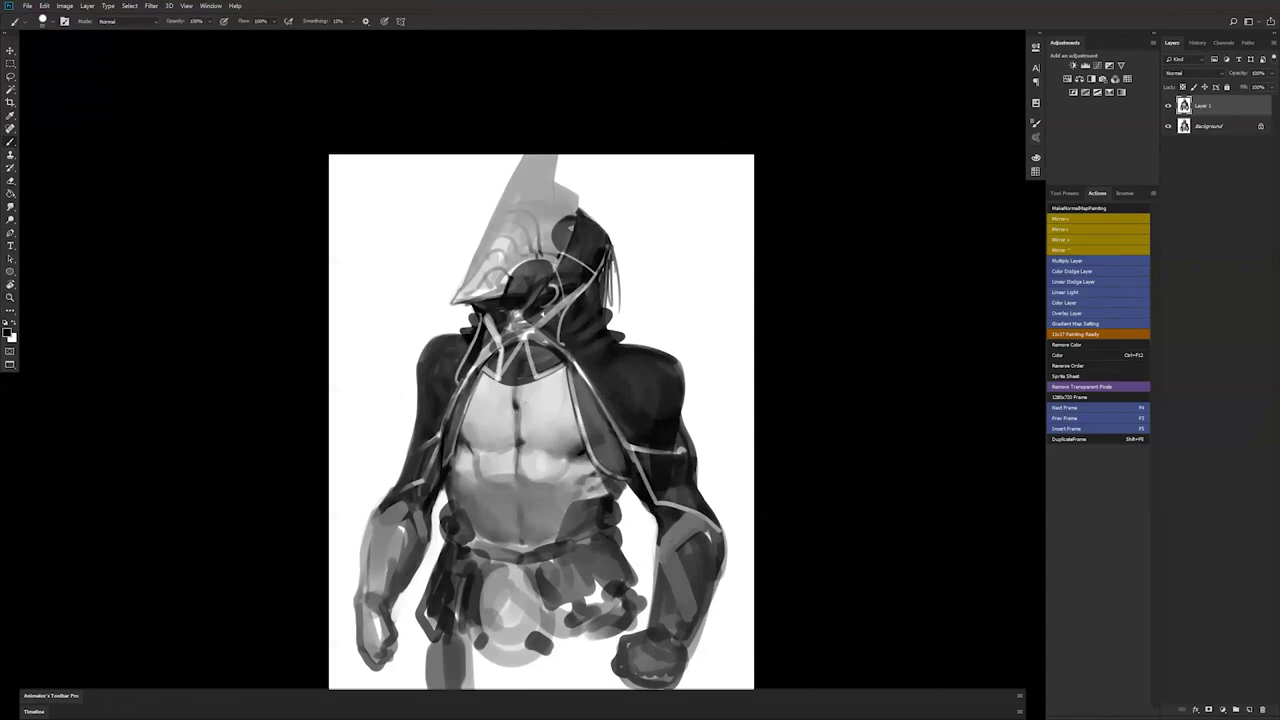
key(r)
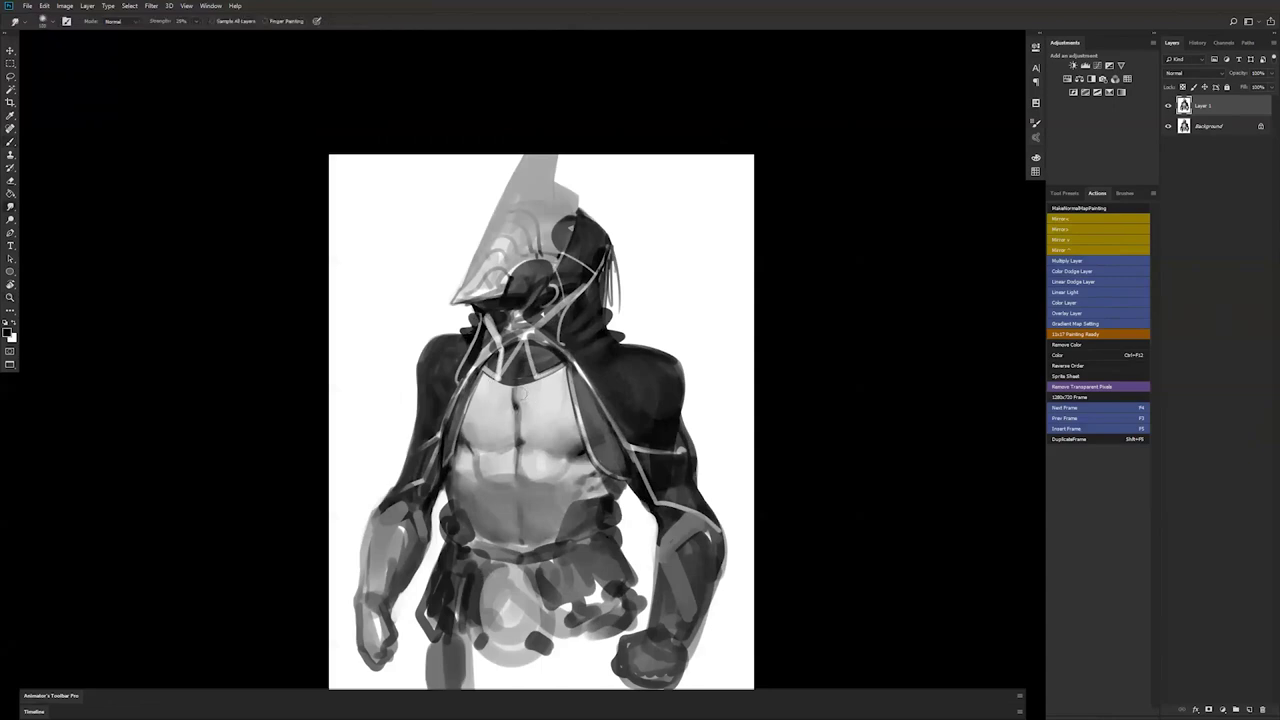
key(b)
alt+click(510, 404)
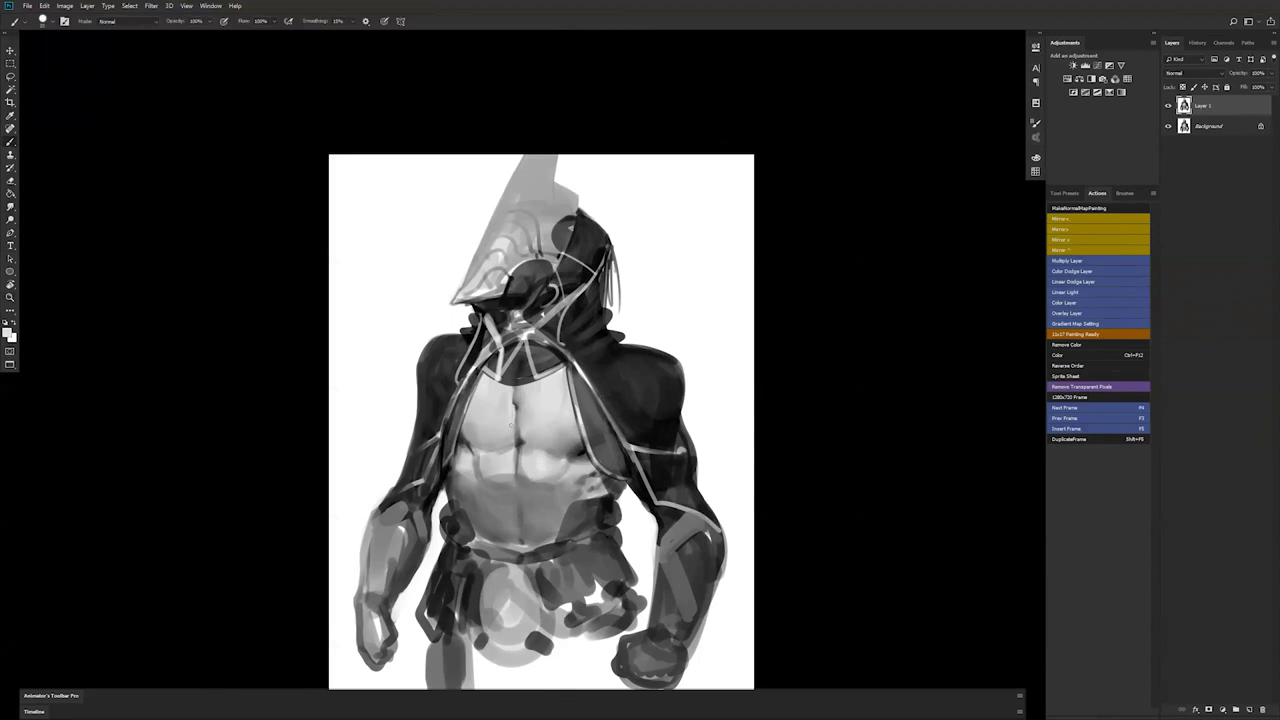
alt+click(535, 459)
alt+click(535, 459)
alt+click(535, 459)
key(ctrl+shift+h)
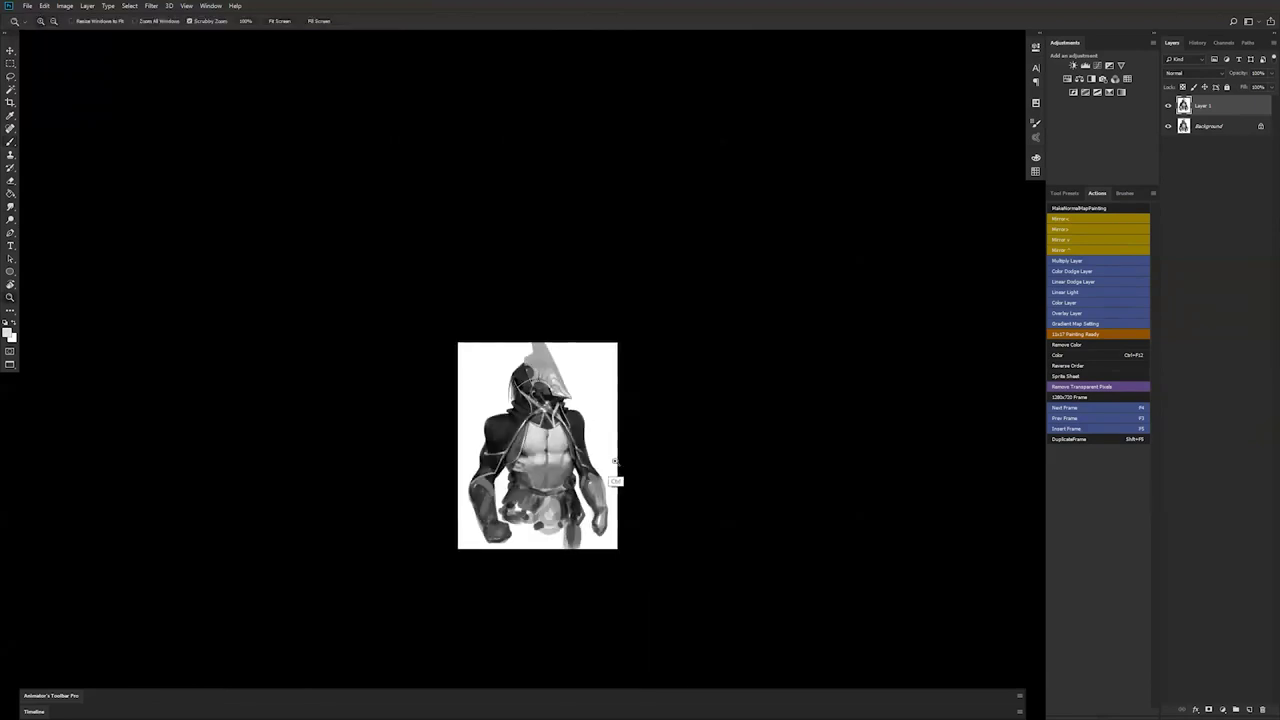
ctrl+click(556, 451)
ctrl+click(556, 451)
ctrl+click(556, 451)
- Reshape the back edge of the helmet's crest into a smooth curve and flip the canvas
alt+click(478, 235)
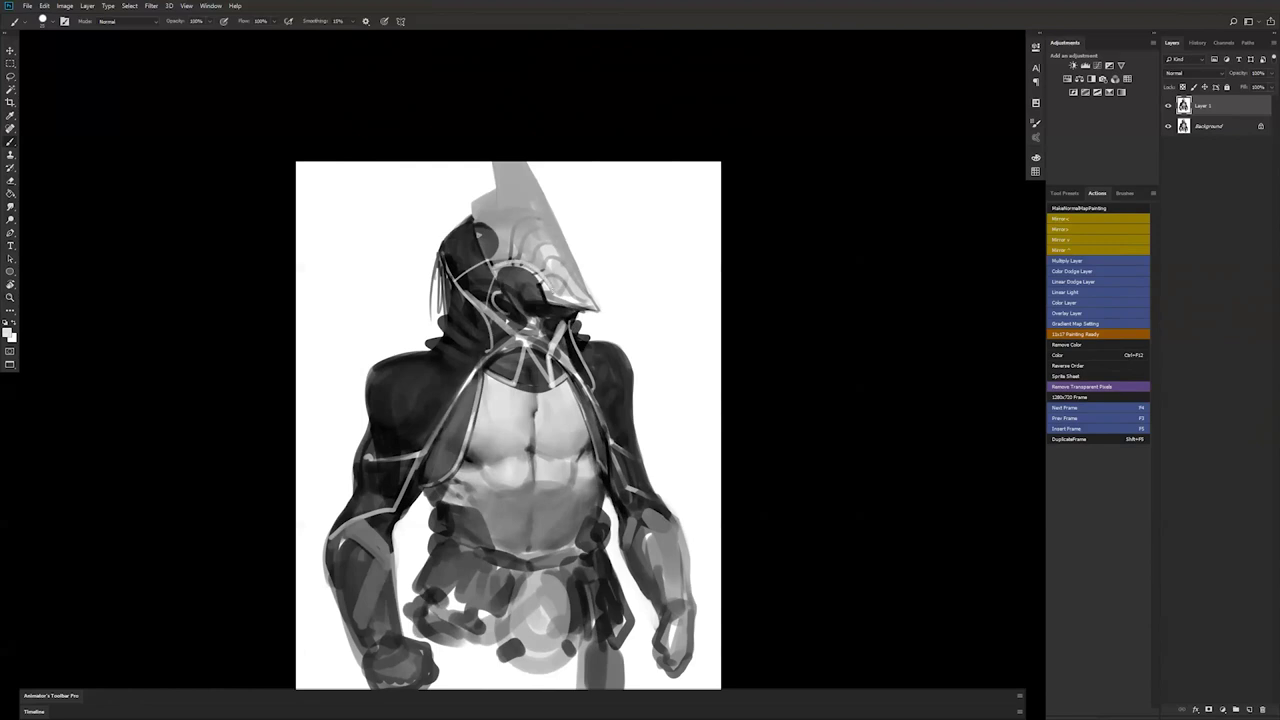
mouse_move(472, 221)
mouse_down()
mouse_move(497, 196)
mouse_move(495, 157)
mouse_up()
key(ctrl+z)
drag(481, 219, 491, 152)
alt+click(501, 187)
key(z)
alt+click(498, 255)
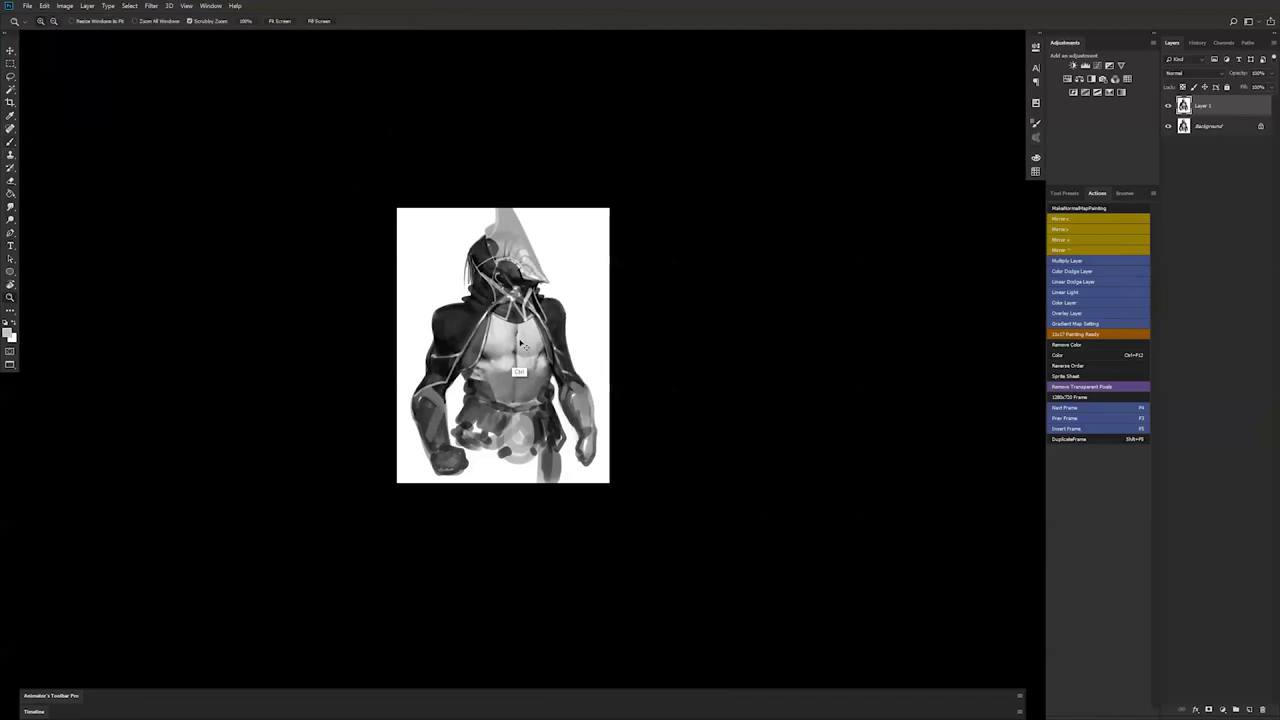
key(ctrl+shift+h)
- Paint a dark central loincloth, the adjoining thigh and a dark side flap below the waist
click(522, 350)
key(b)
mouse_move(453, 515)
mouse_down()
mouse_move(450, 548)
mouse_move(461, 540)
mouse_move(500, 560)
mouse_move(506, 540)
mouse_up()
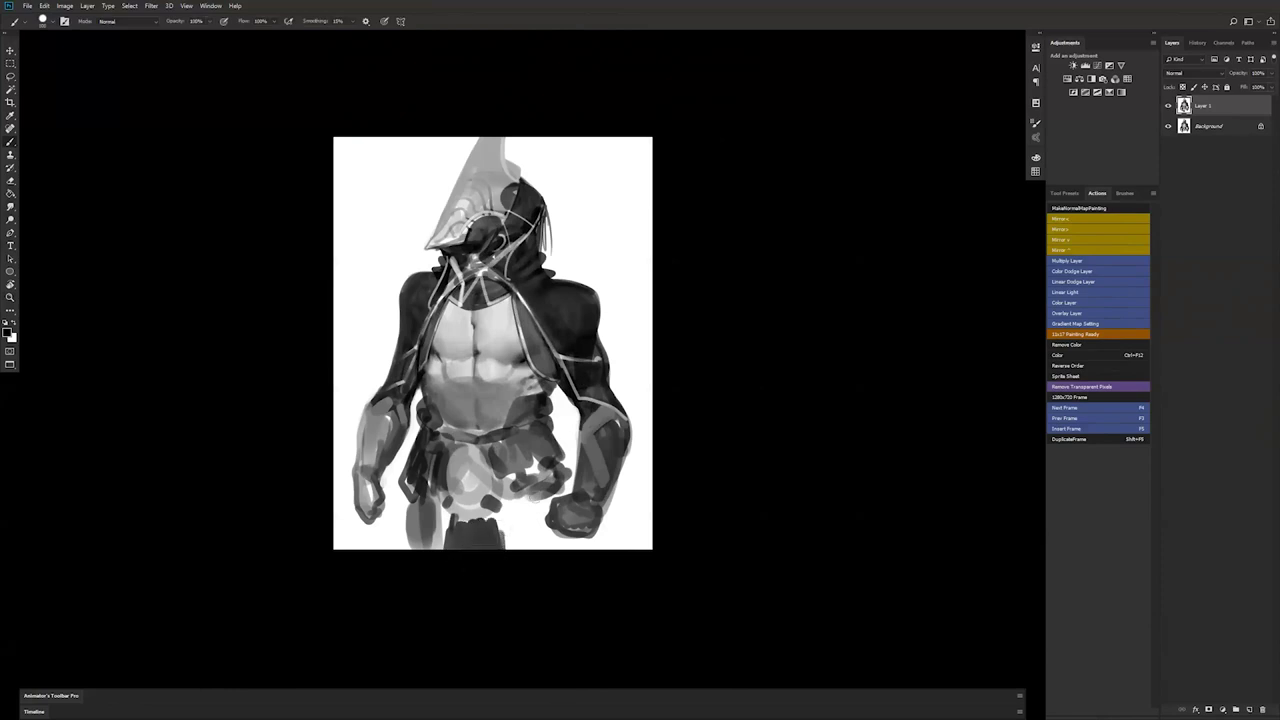
mouse_move(512, 488)
mouse_down()
mouse_move(512, 550)
mouse_move(500, 530)
mouse_move(524, 550)
mouse_move(536, 490)
mouse_move(560, 490)
mouse_move(540, 510)
mouse_move(550, 555)
mouse_move(565, 535)
mouse_move(528, 547)
mouse_up()
mouse_move(418, 492)
mouse_down()
mouse_move(403, 524)
mouse_move(412, 543)
mouse_move(425, 508)
mouse_up()
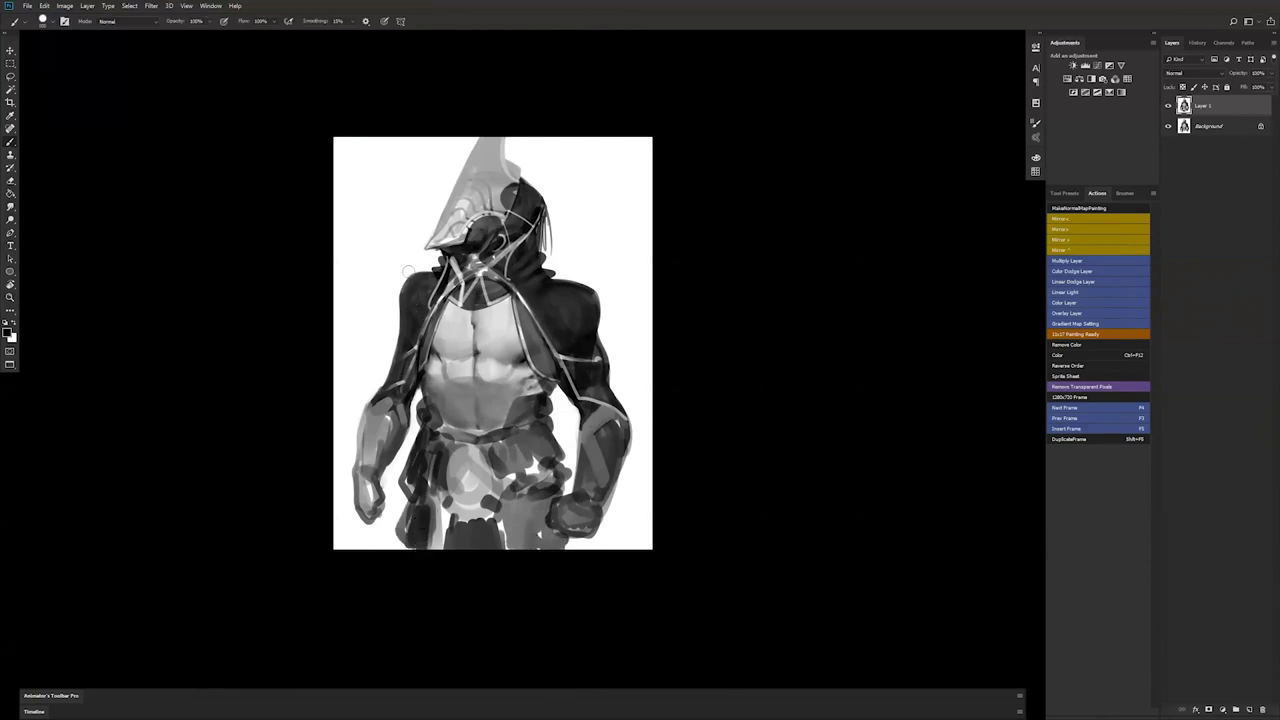
- Extend both rounded shoulders into square, sharp-cornered shoulder guards with black
mouse_move(402, 308)
mouse_down()
mouse_move(400, 278)
mouse_move(418, 274)
mouse_move(405, 295)
mouse_up()
drag(555, 281, 610, 273)
key(ctrl+z)
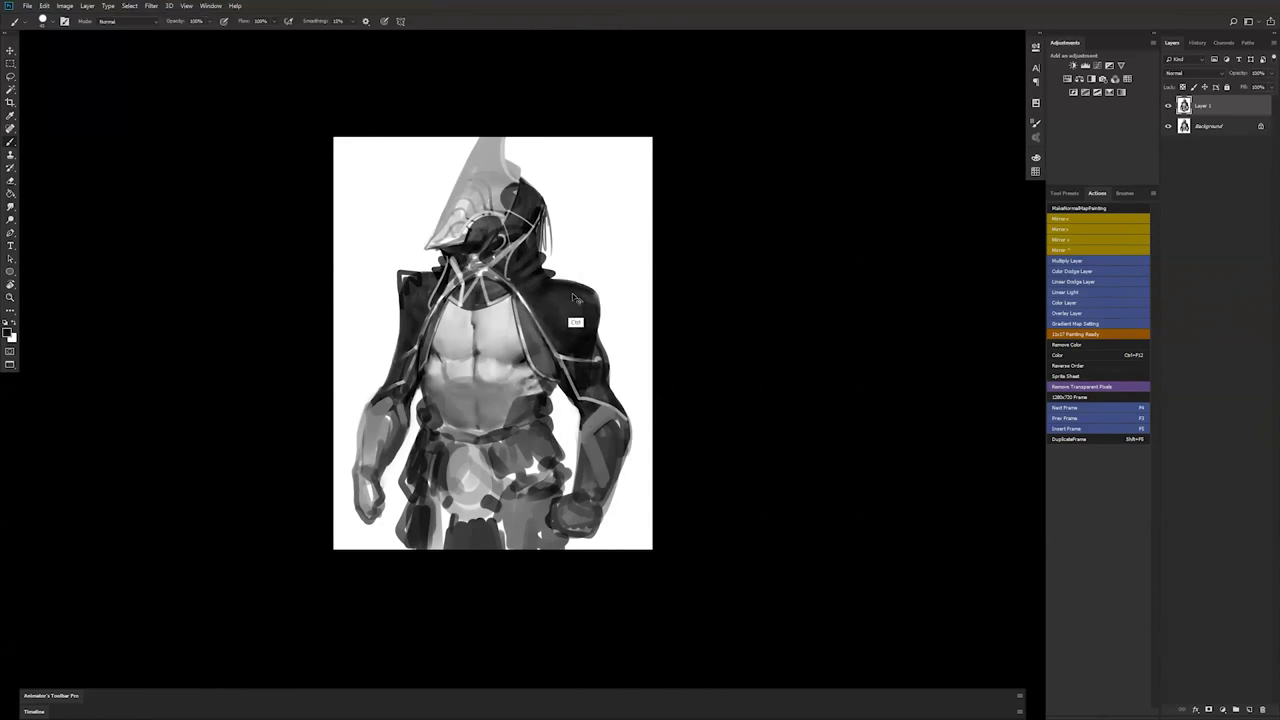
mouse_move(550, 277)
mouse_down()
mouse_move(603, 279)
mouse_move(576, 286)
mouse_move(595, 297)
mouse_move(596, 326)
mouse_move(606, 287)
mouse_up()
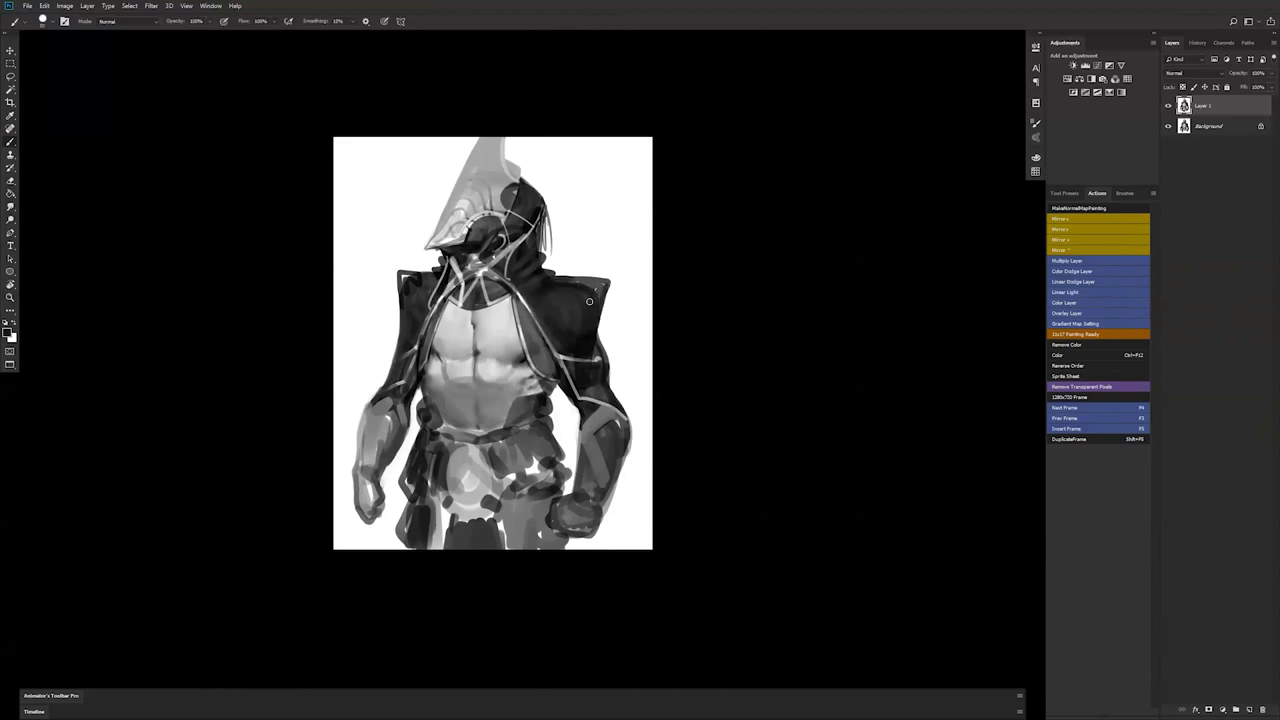
- Flip the canvas and refine the edges of the squared shoulders with sampled tones
key(ctrl+shift+h)
alt+click(601, 300)
drag(584, 257, 588, 293)
alt+click(417, 297)
mouse_move(412, 292)
mouse_down()
mouse_move(417, 336)
mouse_move(428, 304)
mouse_move(404, 314)
mouse_move(387, 289)
mouse_move(395, 325)
mouse_move(386, 289)
mouse_up()
- Reshape the forearms into angular forms with a pointed elbow and dark edges, then flip the canvas
key(bracketright)
key(bracketright)
key(bracketright)
key(bracketright)
key(bracketright)
key(bracketright)
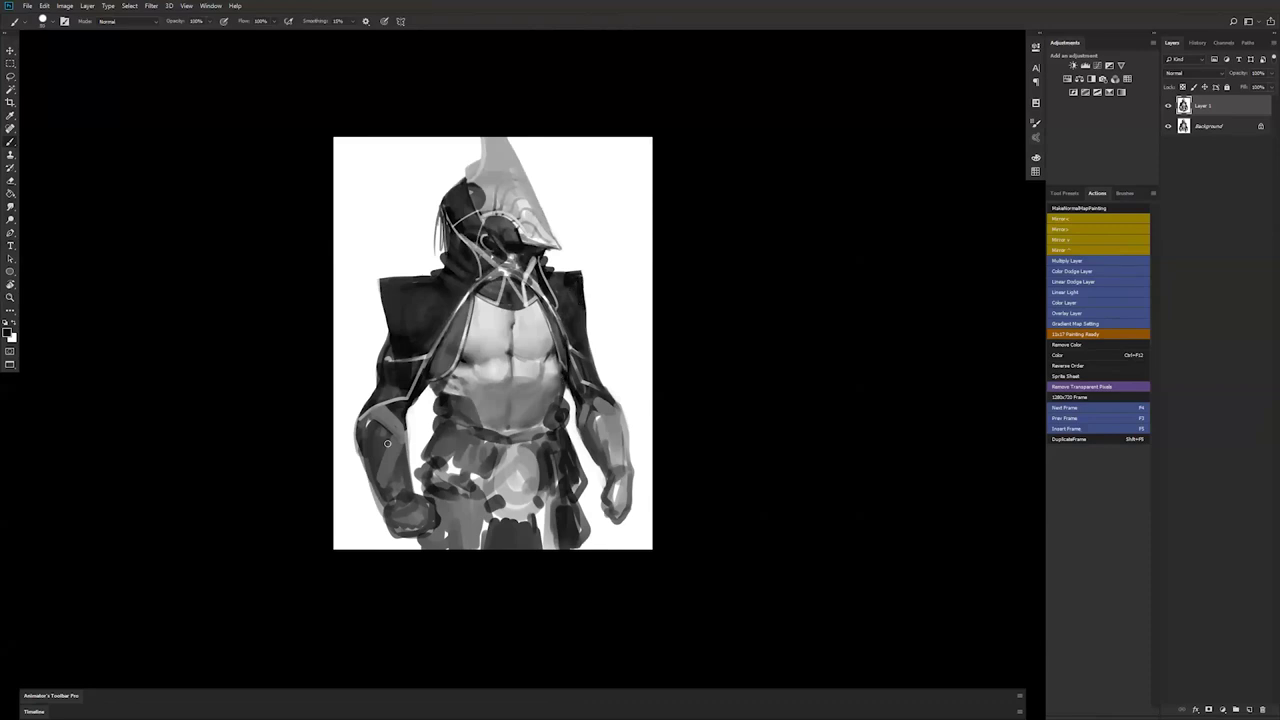
mouse_move(365, 419)
mouse_down()
mouse_move(352, 426)
mouse_move(376, 488)
mouse_move(349, 432)
mouse_up()
mouse_move(605, 393)
mouse_down()
mouse_move(630, 473)
mouse_move(583, 406)
mouse_move(577, 429)
mouse_move(611, 473)
mouse_move(584, 439)
mouse_move(606, 477)
mouse_up()
alt+click(589, 488)
key(ctrl+f)
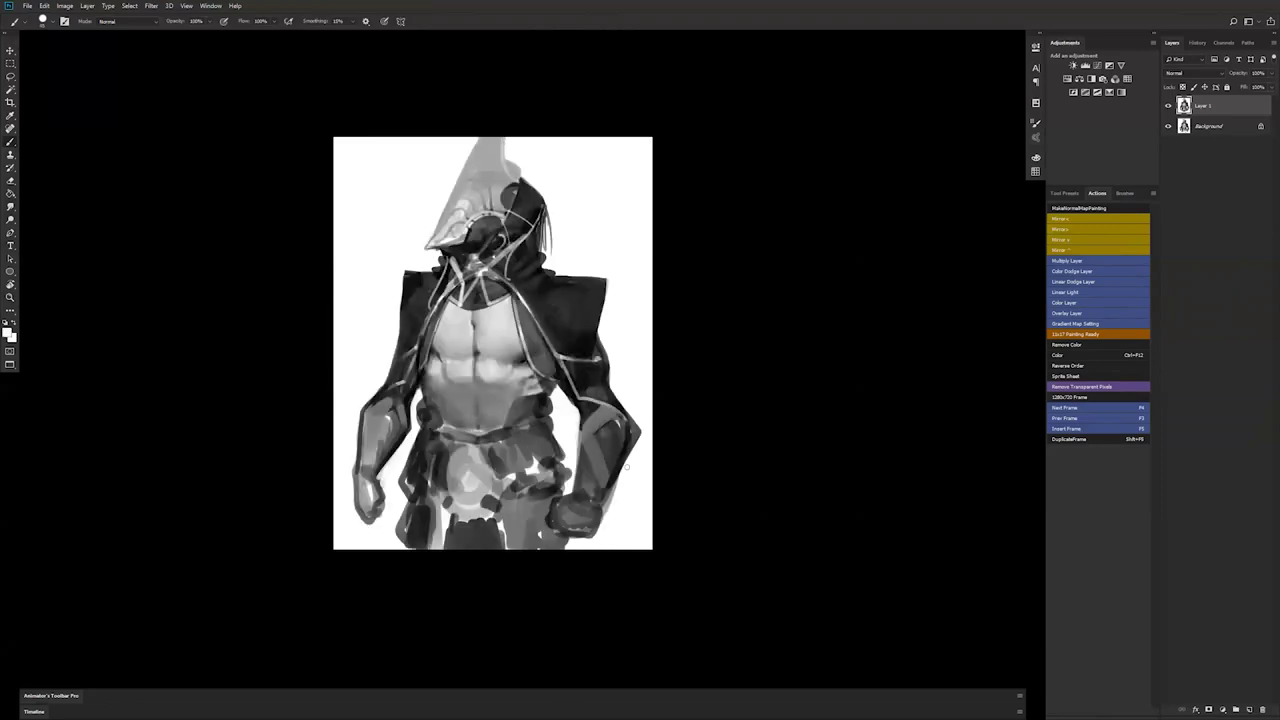
- Create a merged copy on a new layer and slightly pucker the head, chest and abdomen in Liquify with brush size 1700
key(ctrl+shift+alt+n)
key(ctrl+shift+x)
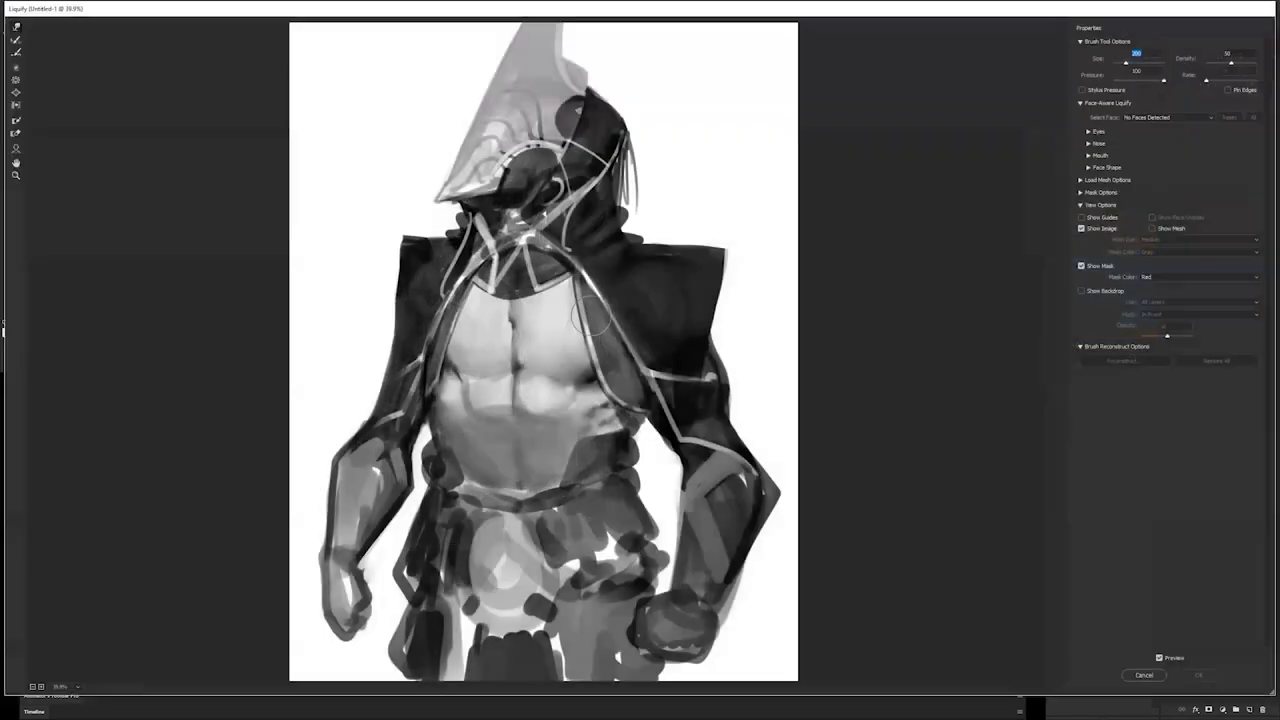
key(bracketright)
key(bracketright)
key(bracketright)
key(bracketright)
key(bracketright)
key(bracketright)
key(bracketright)
key(bracketright)
key(bracketright)
key(bracketright)
key(bracketright)
key(bracketright)
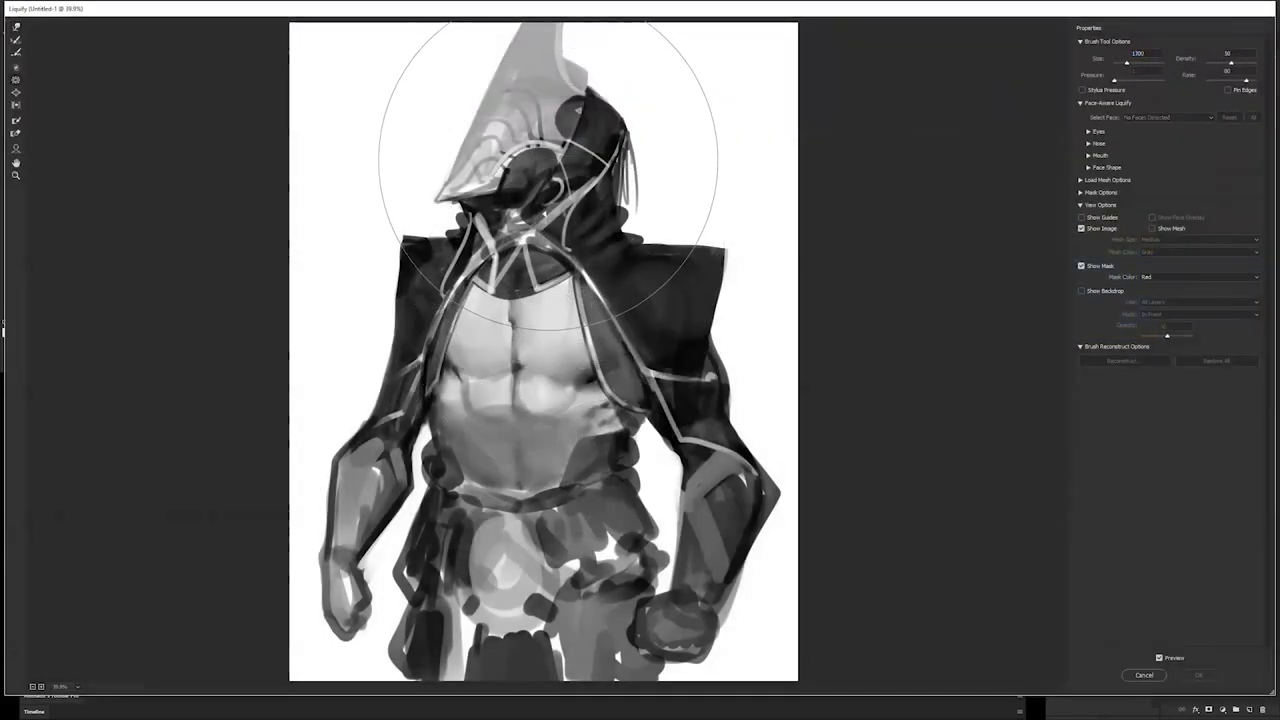
click(541, 160)
click(541, 160)
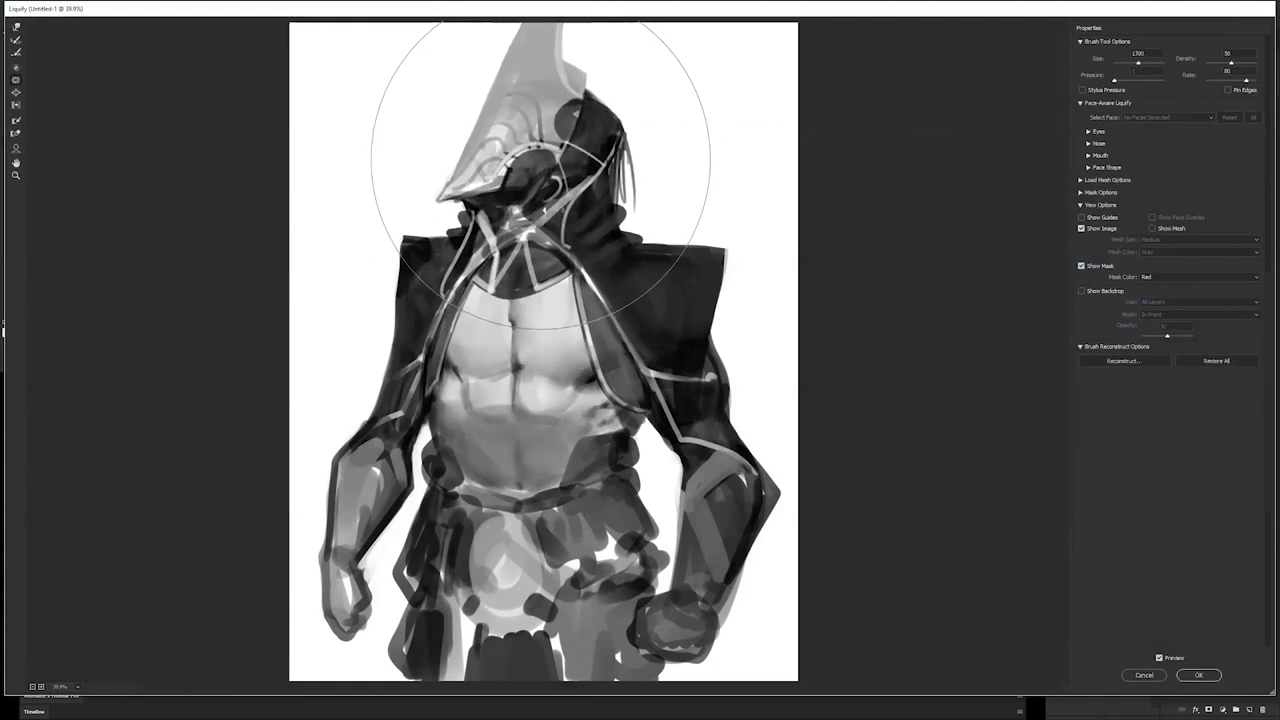
click(518, 369)
click(518, 369)
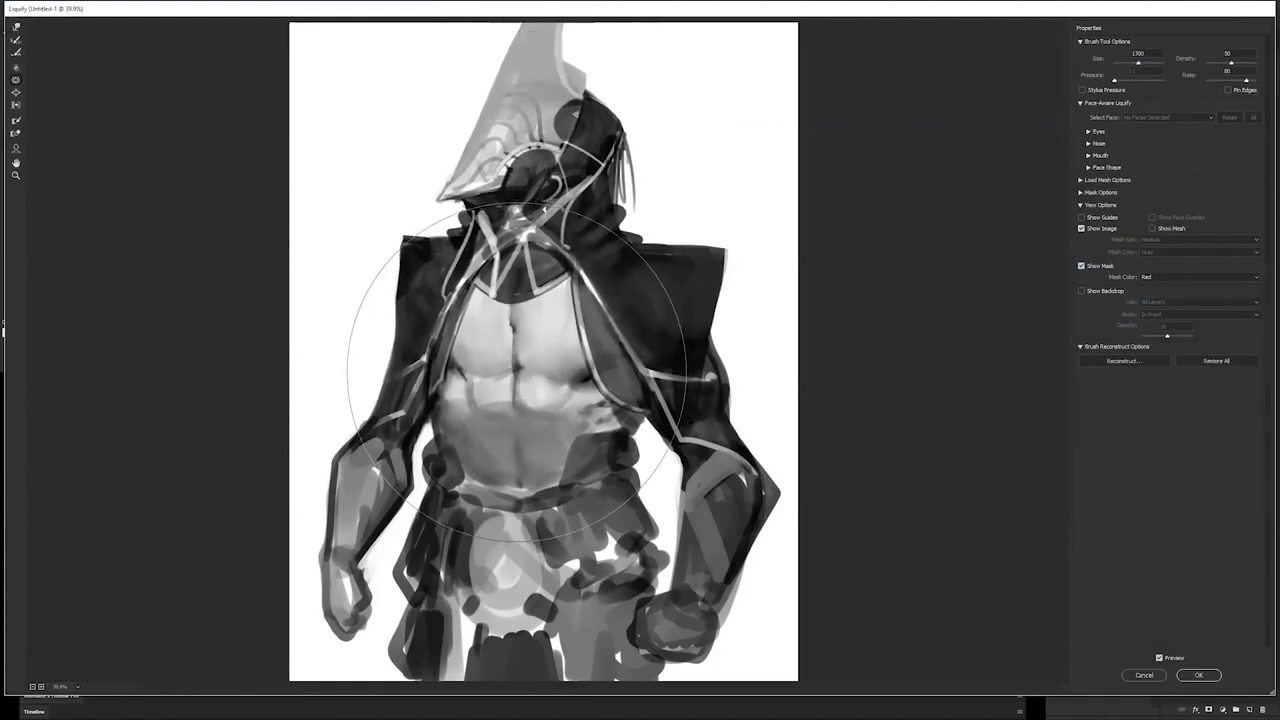
click(487, 459)
click(487, 459)
- Push the waist inward and the adjacent shoulder upward using a large Forward Warp brush
key(w)
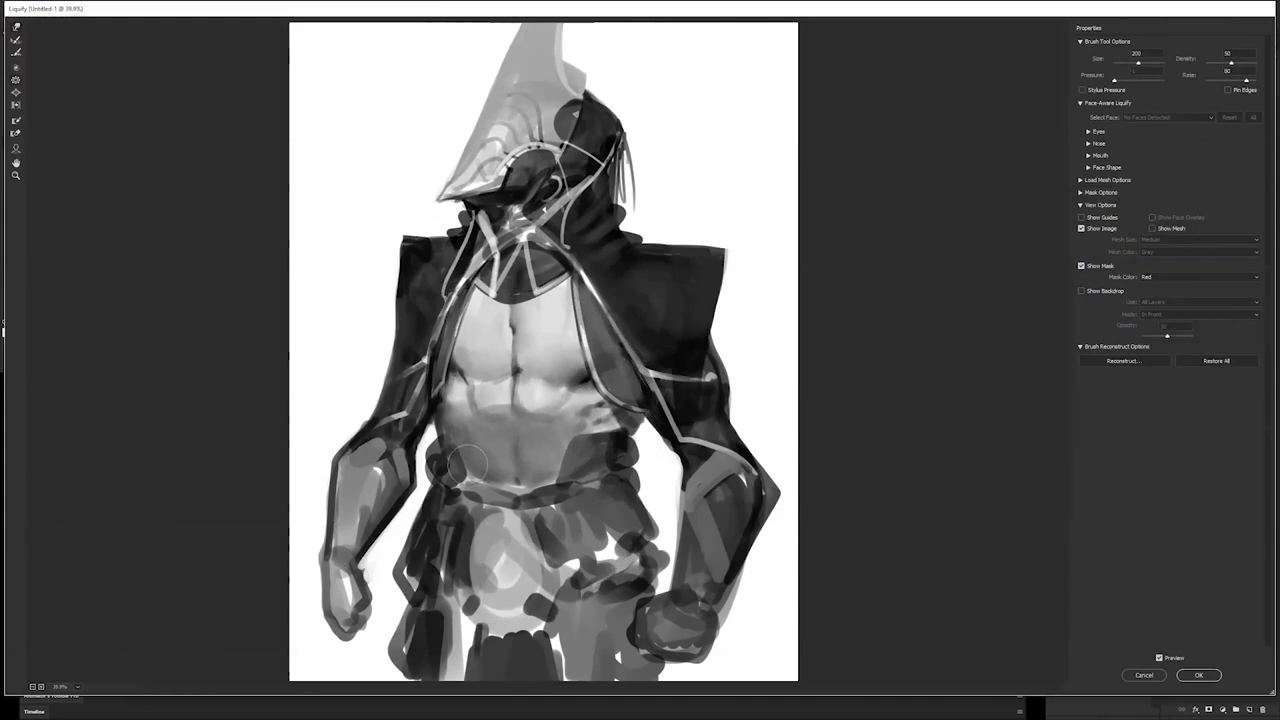
key(])
key(])
key(])
key(])
key(])
key(])
key(])
key(])
key(])
key(])
key(])
mouse_move(456, 442)
mouse_down()
mouse_move(380, 423)
mouse_move(371, 363)
mouse_move(383, 240)
mouse_move(423, 220)
mouse_up()
- Warp the helmet's tip and both shoulder guards with smaller brushes, apply Liquify, and compare the result with the canvas flipped
key(bracketleft)
key(bracketleft)
key(bracketleft)
key(bracketleft)
key(bracketleft)
key(bracketleft)
key(bracketleft)
key(bracketleft)
key(bracketleft)
key(bracketleft)
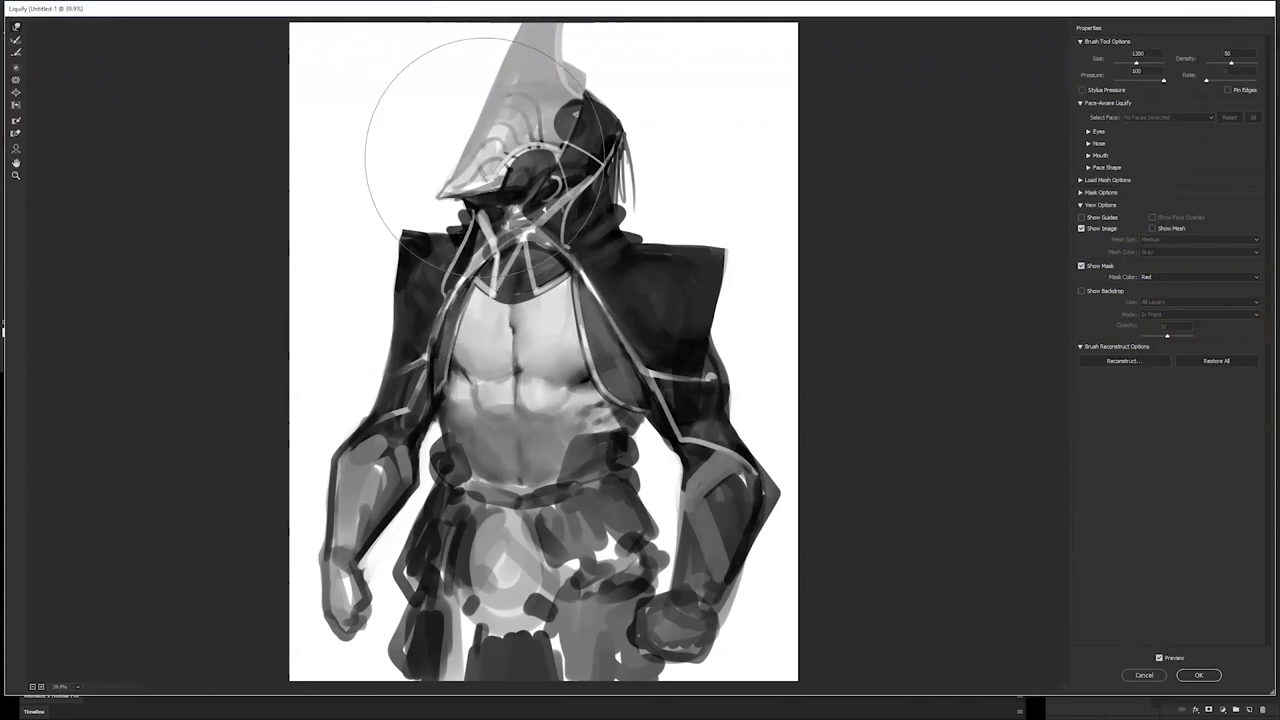
mouse_move(440, 186)
mouse_down()
mouse_move(425, 159)
mouse_move(421, 204)
mouse_move(395, 249)
mouse_move(400, 281)
mouse_up()
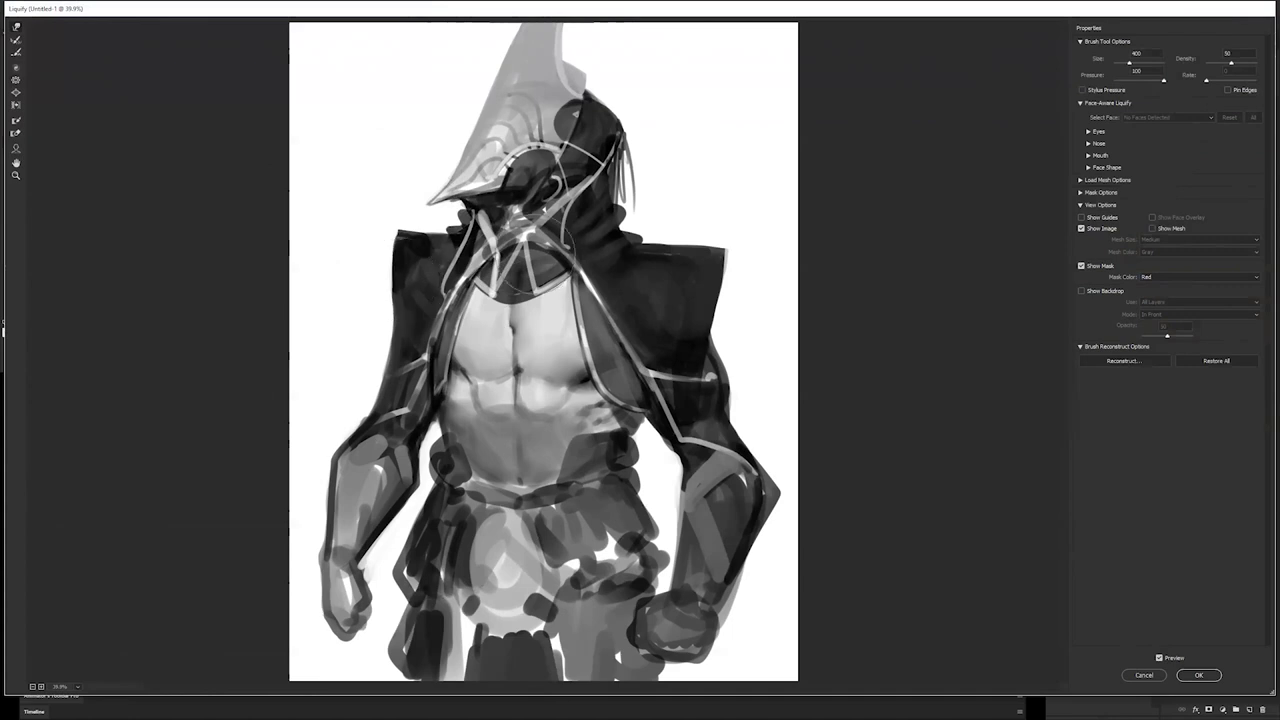
mouse_move(715, 289)
mouse_down()
mouse_move(721, 309)
mouse_move(749, 289)
mouse_move(756, 235)
mouse_up()
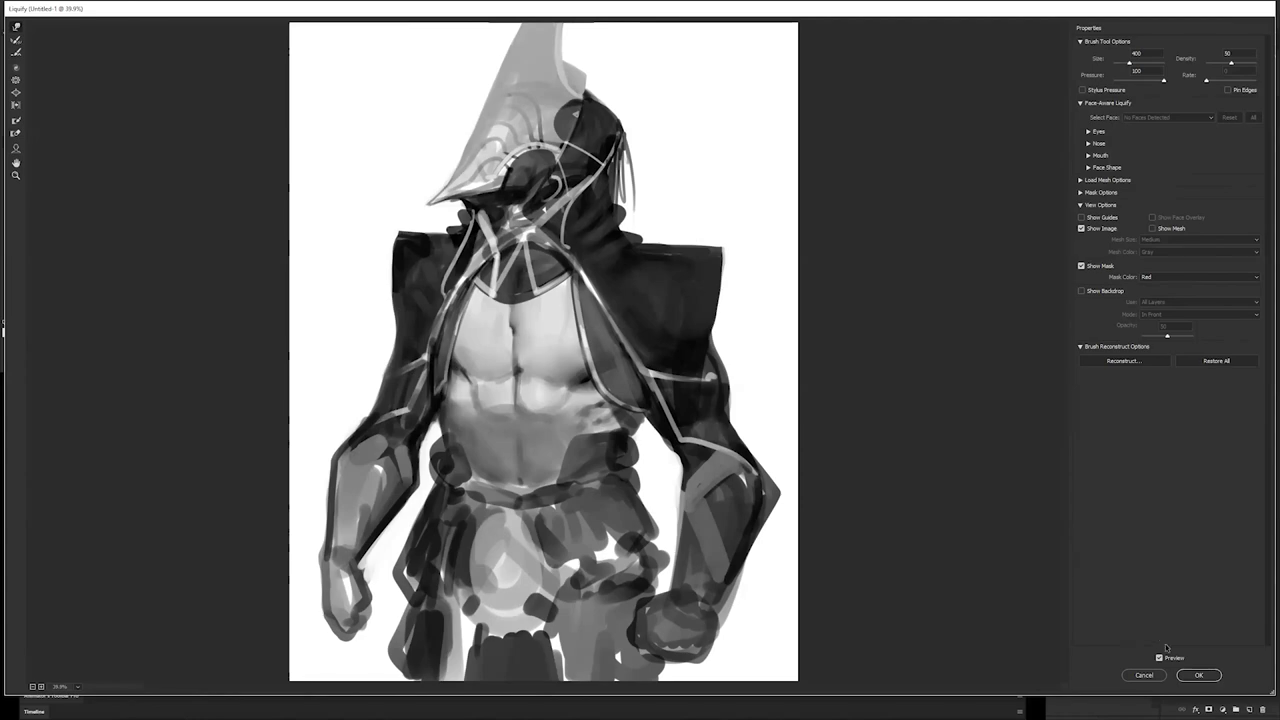
click(1196, 676)
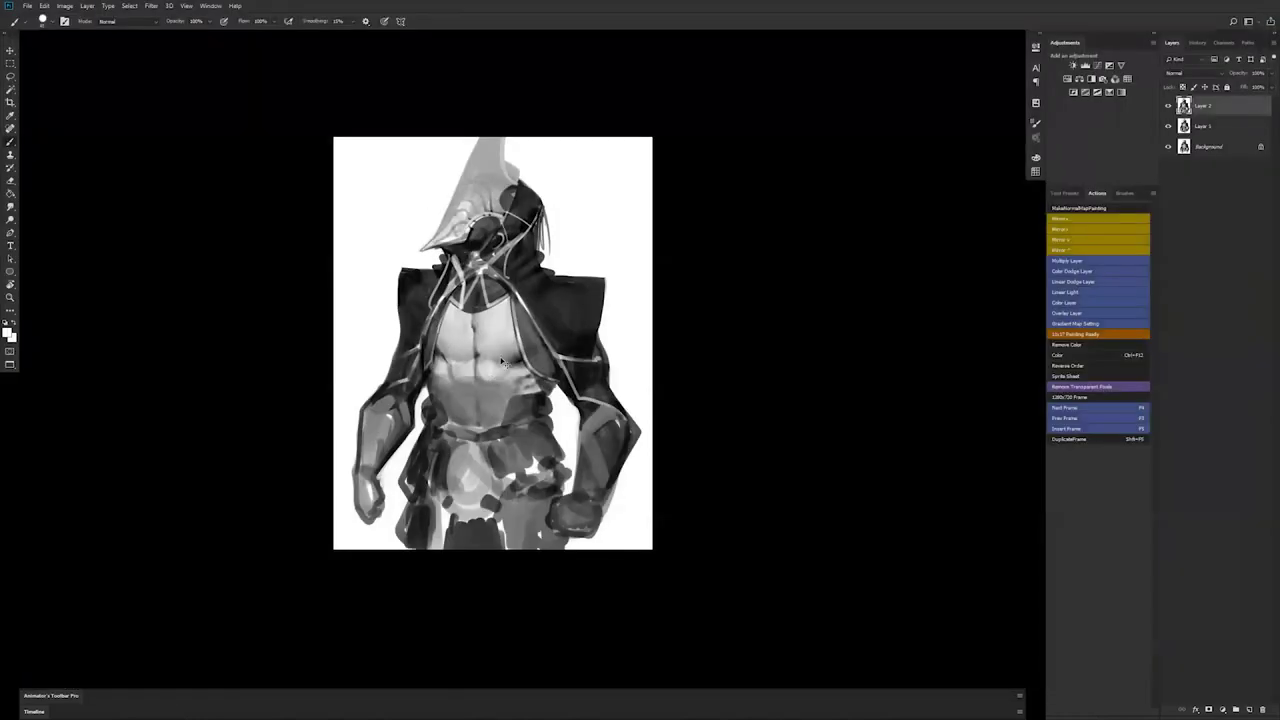
key(ctrl+z)
key(ctrl+f)
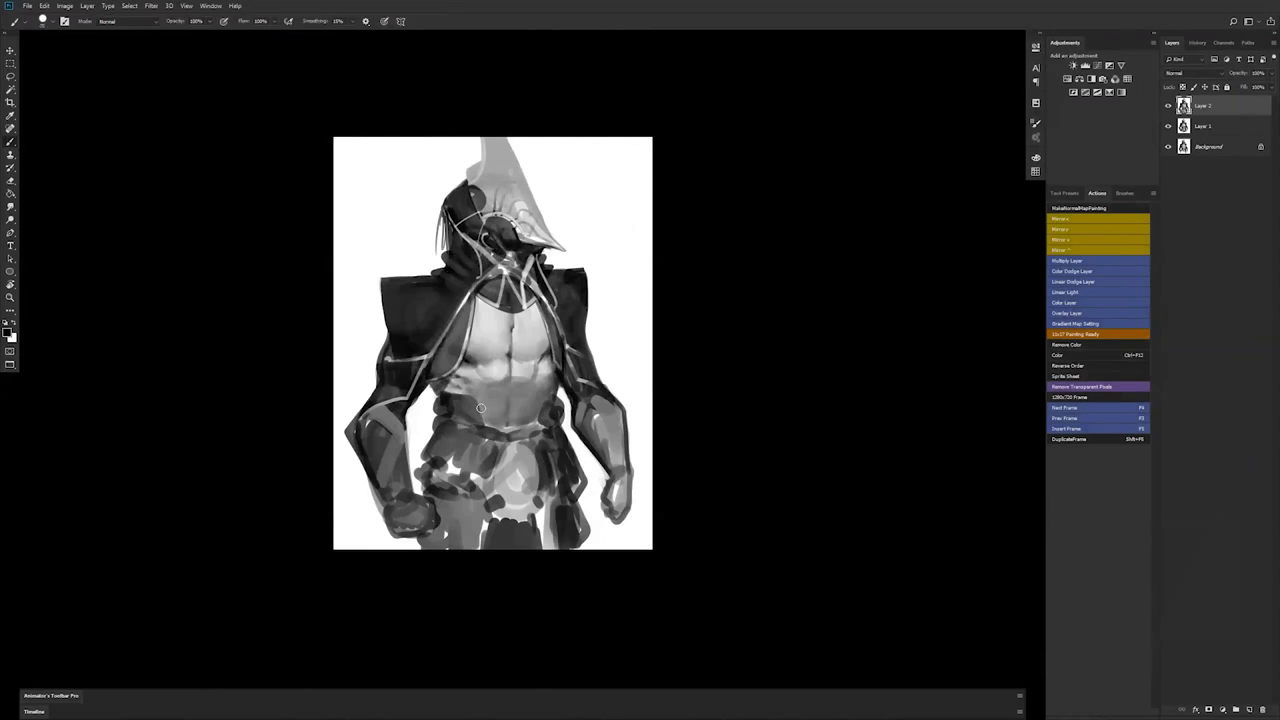
- Paint a dark V-shaped edge across the lower abdomen, flip the canvas and darken the side of the chest
mouse_move(475, 402)
mouse_down()
mouse_move(492, 420)
mouse_move(527, 421)
mouse_up()
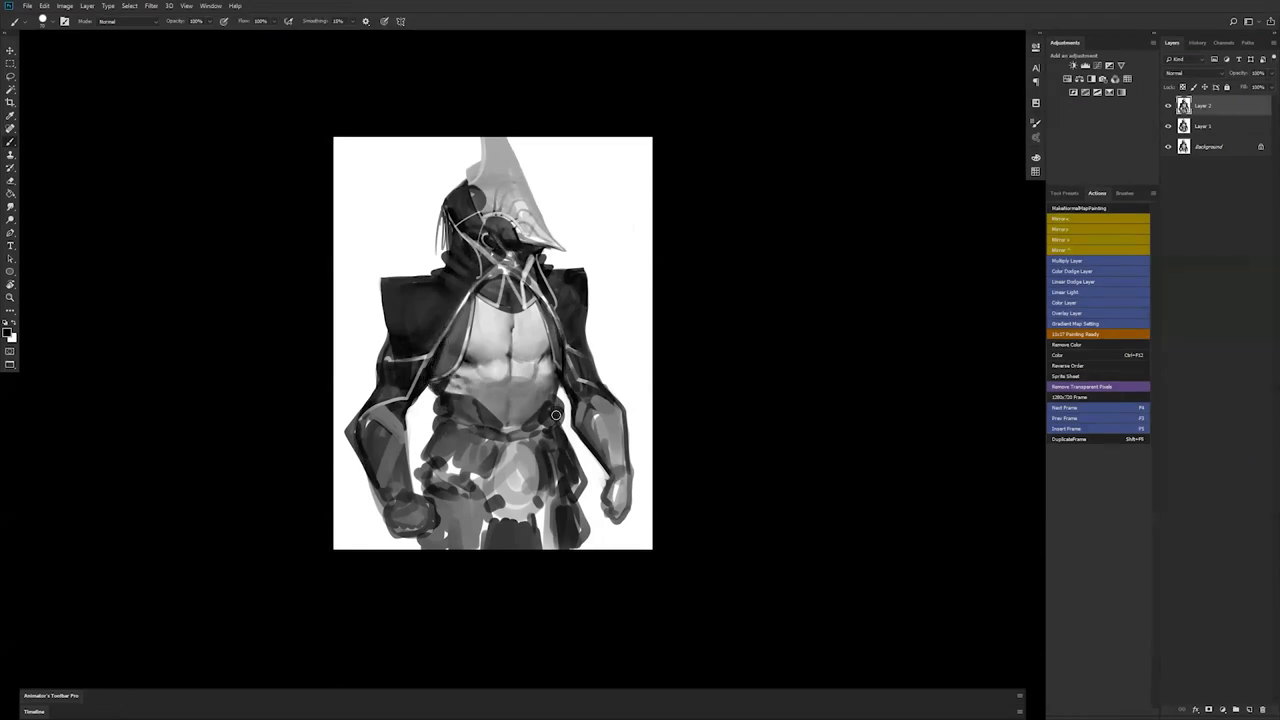
drag(551, 399, 561, 389)
alt+click(462, 368)
key(ctrl+shift+h)
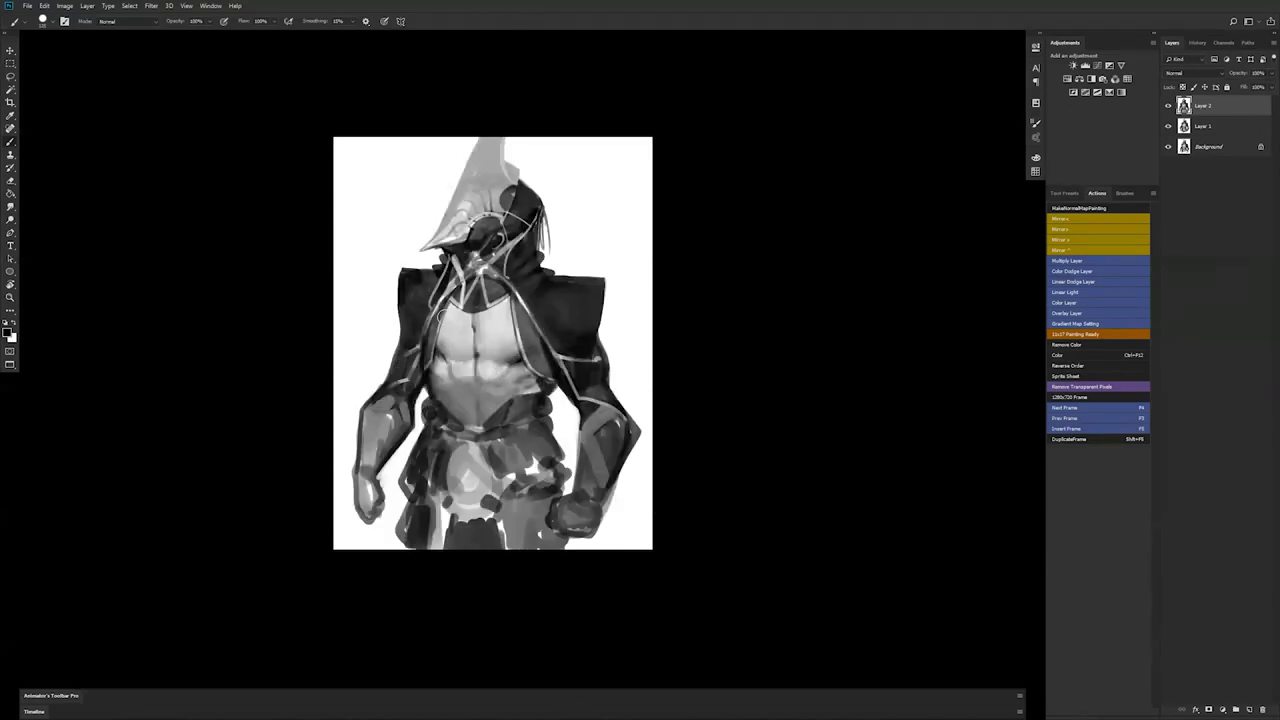
drag(444, 351, 455, 331)
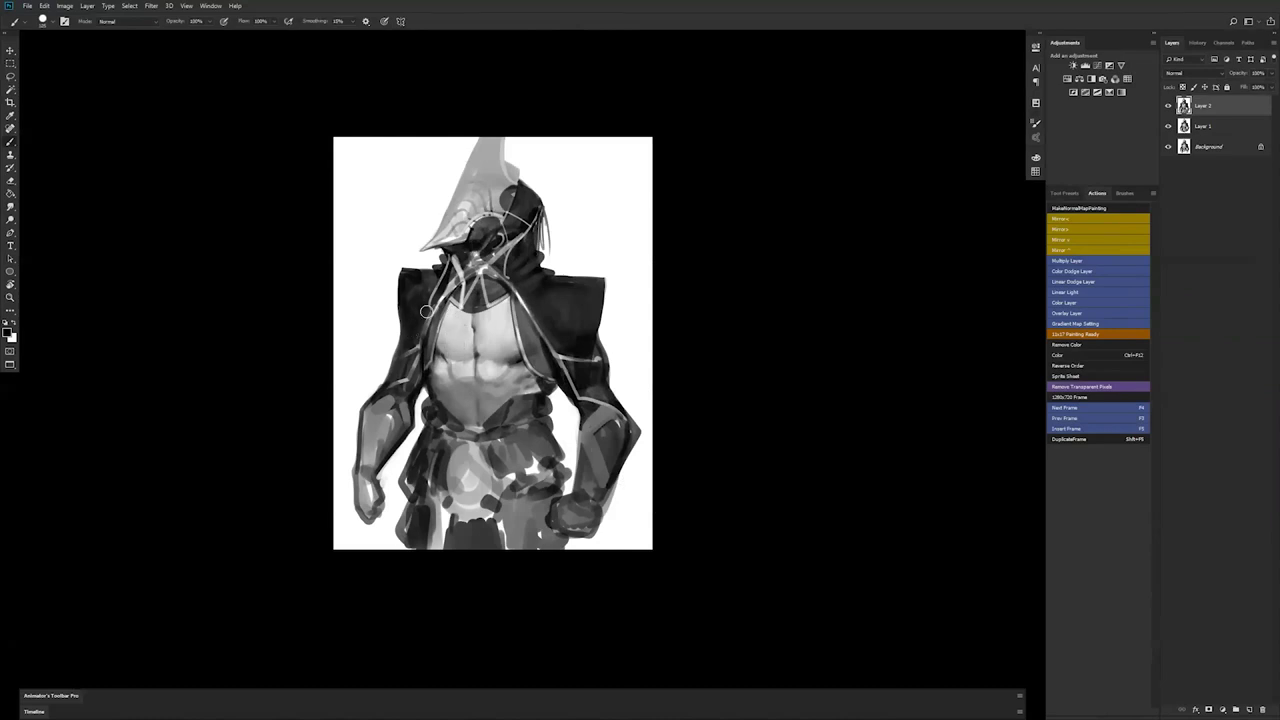
- Touch up the coat's inner edge beside the chest and the shadowed face, then flip the canvas
drag(431, 311, 446, 289)
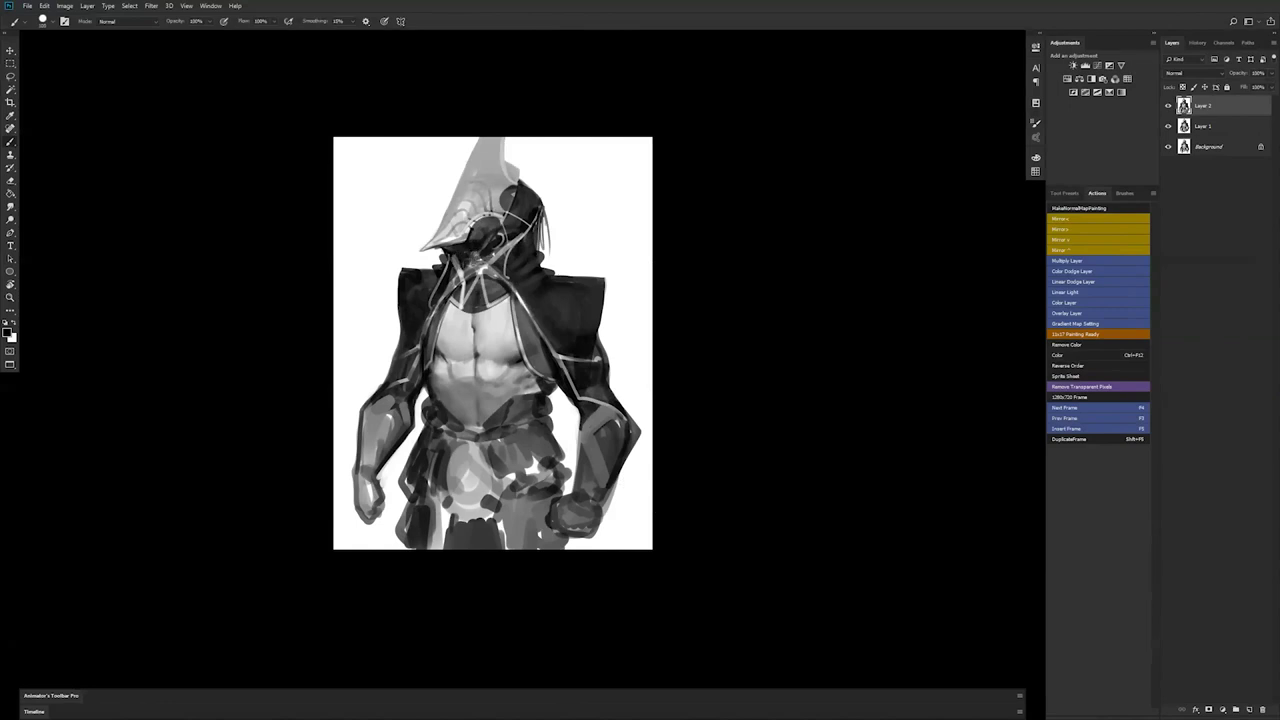
drag(480, 244, 491, 230)
key(F2)
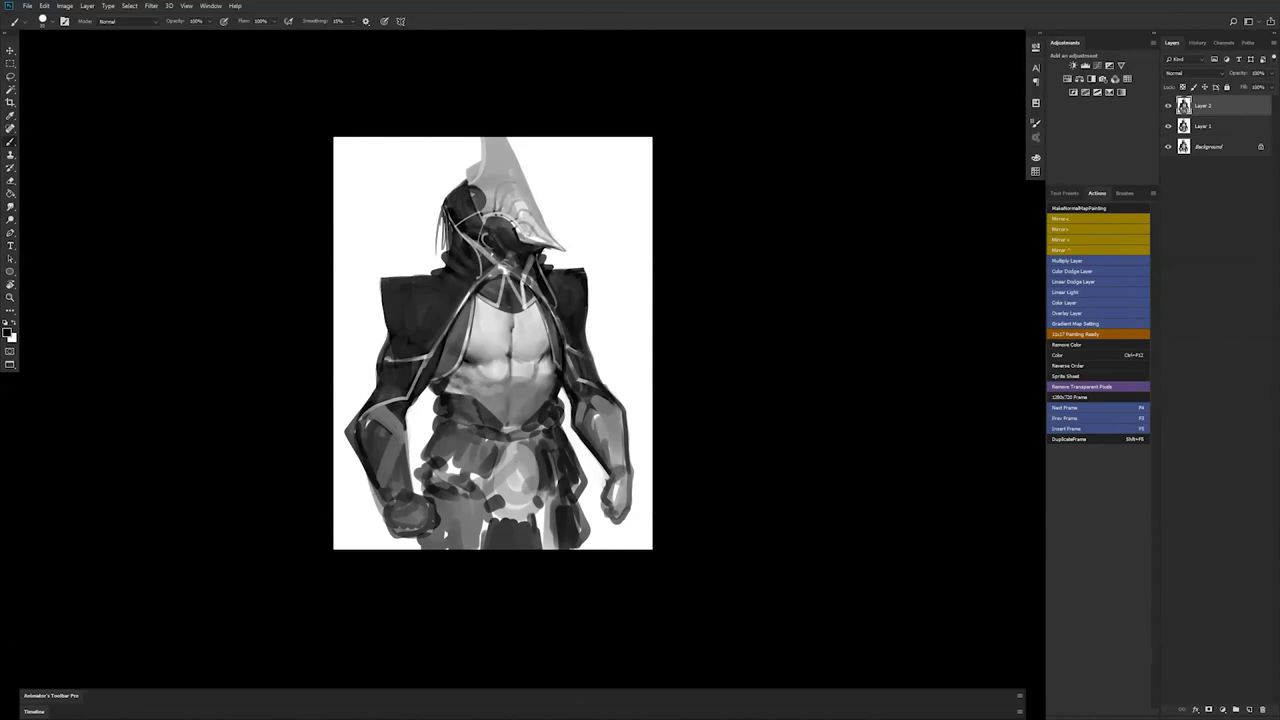
- Paint a dark arch inside the round belt ornament, adjust its center, and add a dark band beneath it
drag(506, 472, 521, 463)
alt+click(509, 485)
drag(506, 484, 512, 480)
key(x)
key(x)
drag(506, 508, 522, 505)
- Paint darker folds across the waist cloth and skirt, touch up the collar and waist edge, and flip the canvas
mouse_move(439, 428)
mouse_down()
mouse_move(425, 471)
mouse_move(472, 441)
mouse_move(470, 470)
mouse_move(490, 458)
mouse_up()
drag(560, 433, 574, 465)
mouse_move(419, 539)
mouse_down()
mouse_move(482, 492)
mouse_move(459, 540)
mouse_move(443, 543)
mouse_move(469, 519)
mouse_move(451, 523)
mouse_move(478, 499)
mouse_move(455, 554)
mouse_move(554, 498)
mouse_move(569, 557)
mouse_move(563, 487)
mouse_move(584, 554)
mouse_move(570, 483)
mouse_up()
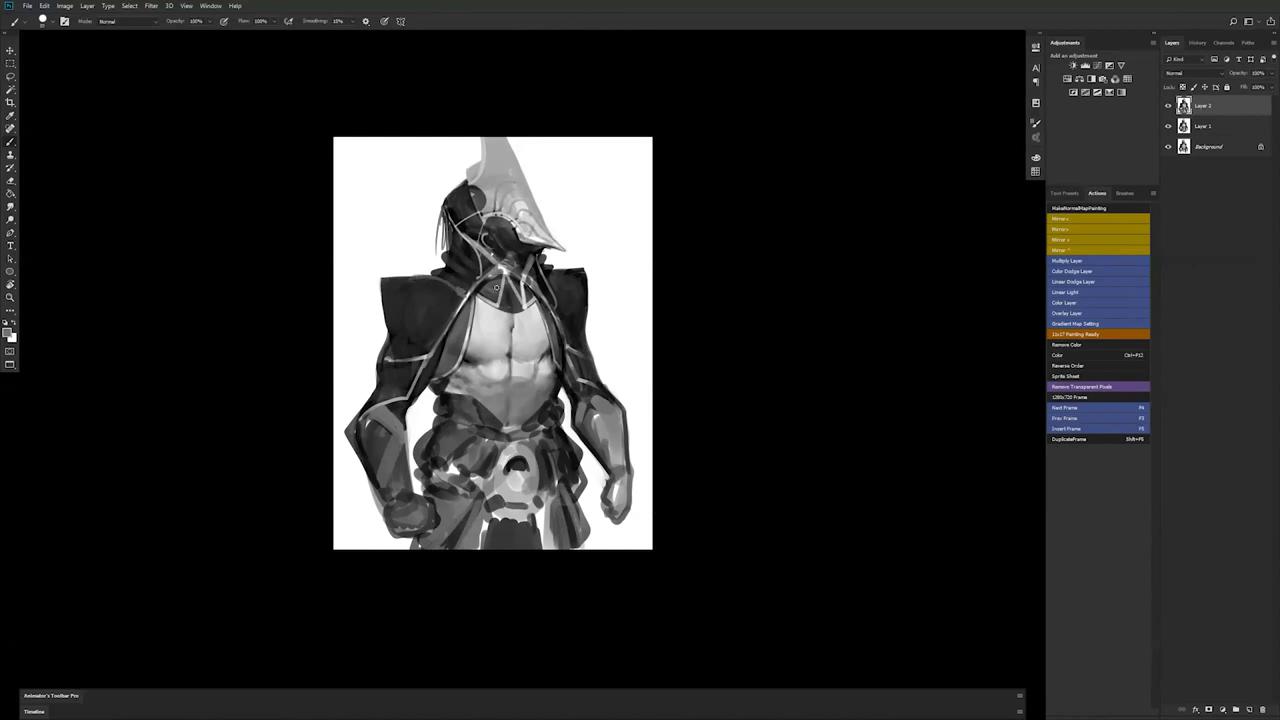
drag(559, 277, 559, 306)
drag(528, 429, 547, 418)
key(ctrl+shift+h)
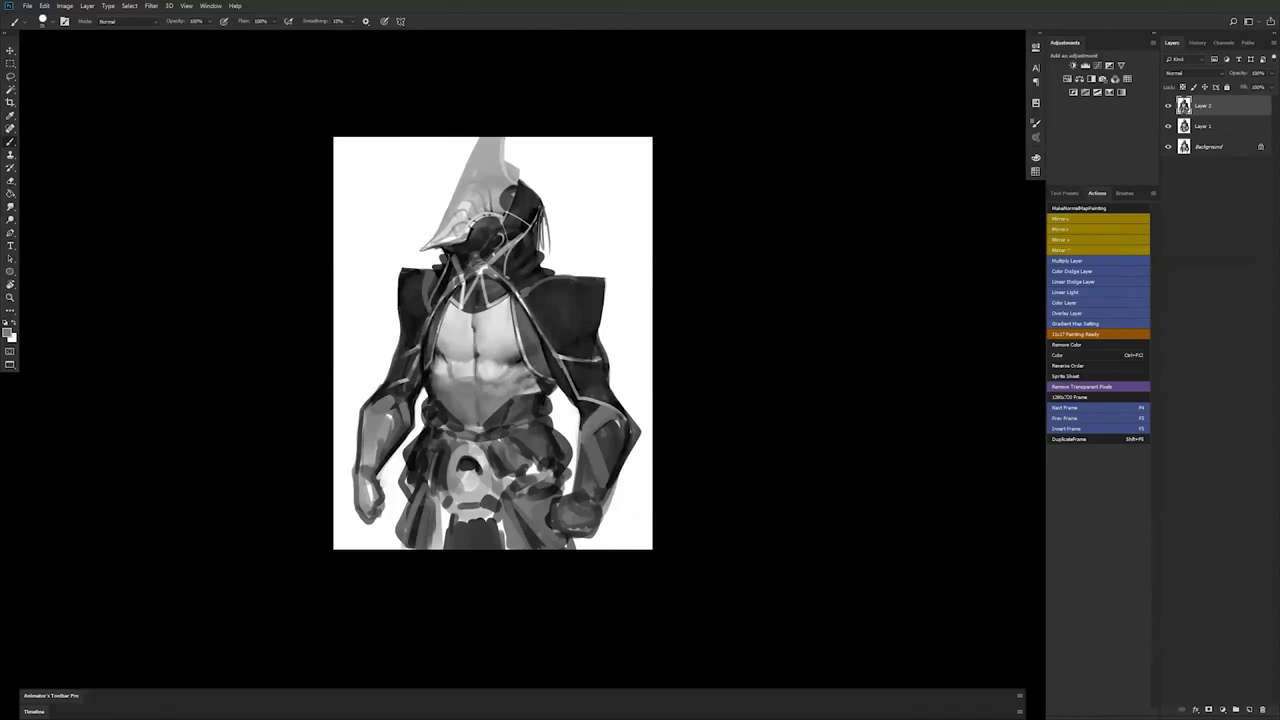
alt+click(432, 254)
key(Delete)
key(ctrl+z)
key(ctrl+shift+h)
- Sample a dark tone and paint thin hair strands falling behind the hood with a very small brush
alt+click(446, 220)
key(bracketleft)
key(bracketleft)
key(bracketleft)
key(bracketleft)
key(bracketleft)
key(bracketleft)
key(bracketleft)
key(bracketleft)
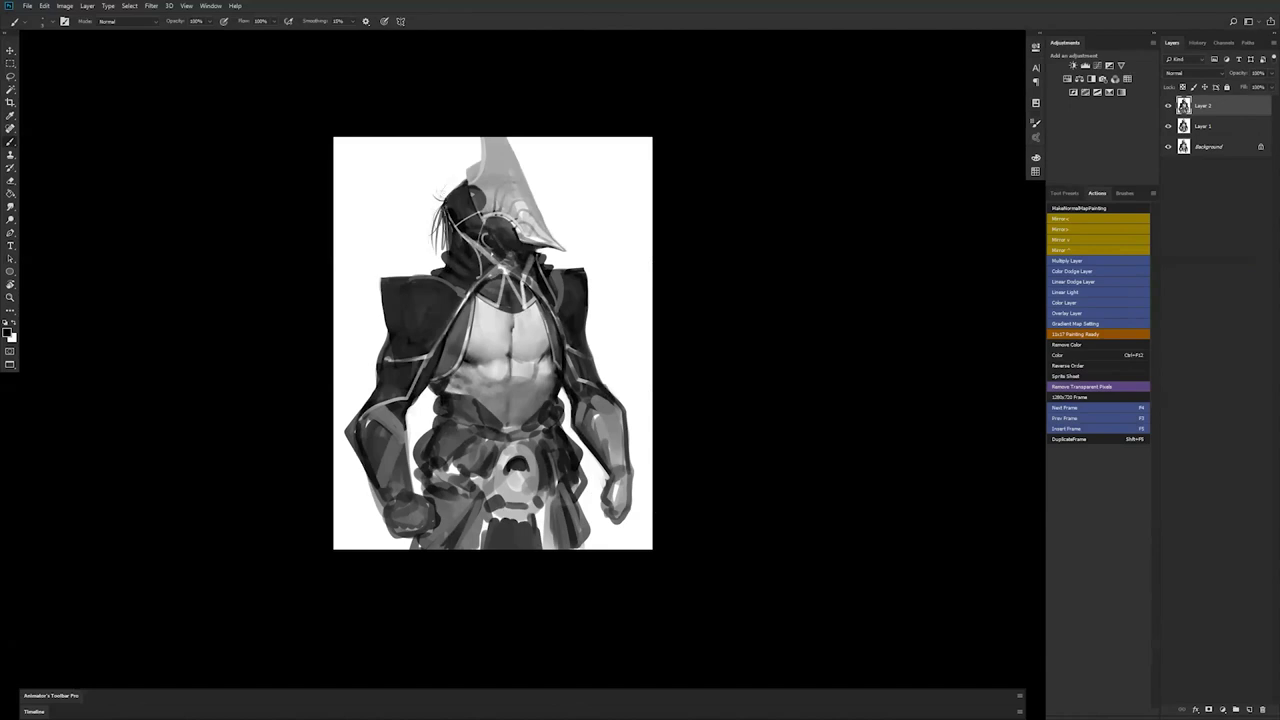
drag(432, 210, 440, 230)
drag(436, 224, 434, 250)
drag(433, 209, 422, 246)
- Paint white highlights along the hood's strap and the coat's collar trim with a small brush, flipping the canvas between strokes
key(])
key(])
key(])
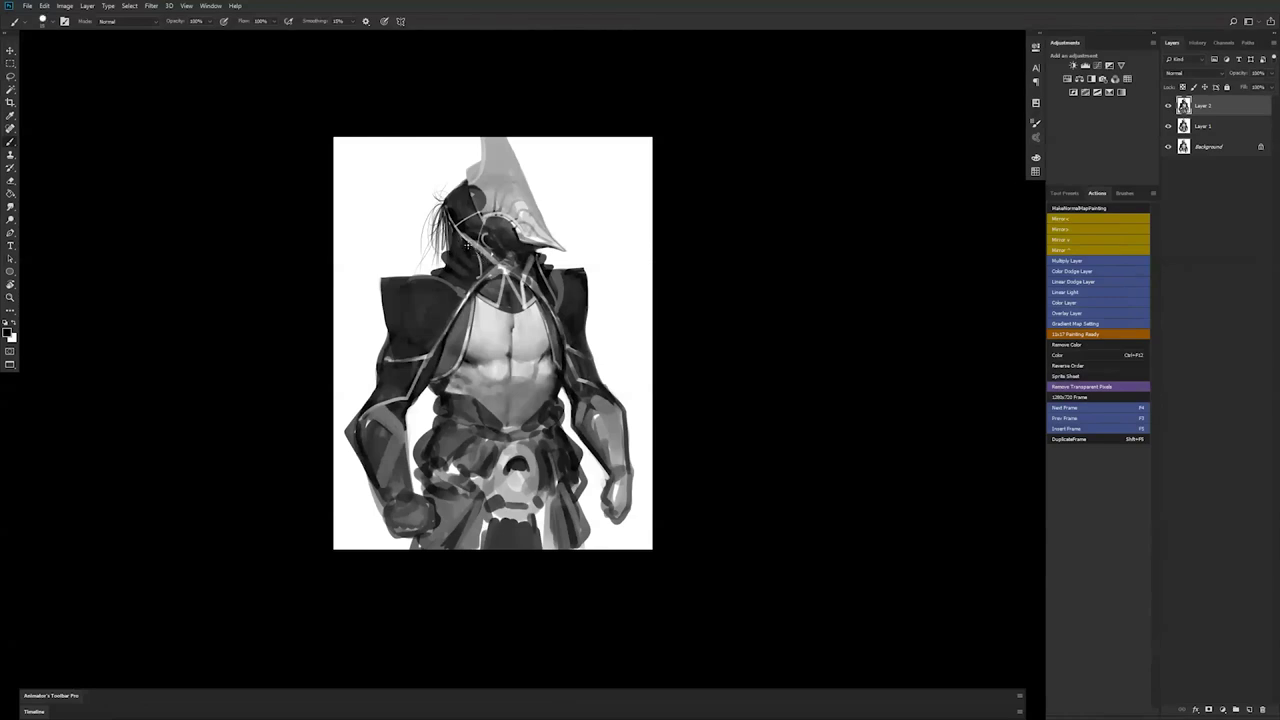
key(ctrl+shift+h)
key(x)
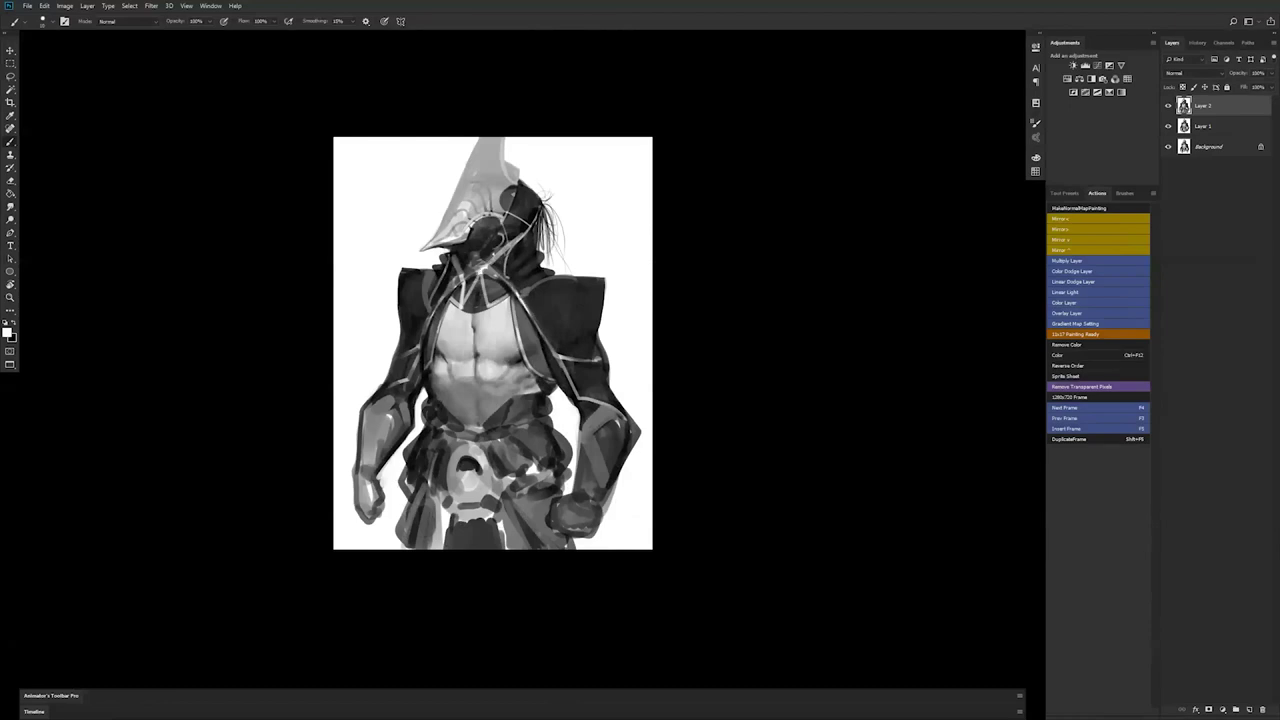
click(508, 247)
drag(455, 284, 442, 299)
key(bracketleft)
key(ctrl+shift+h)
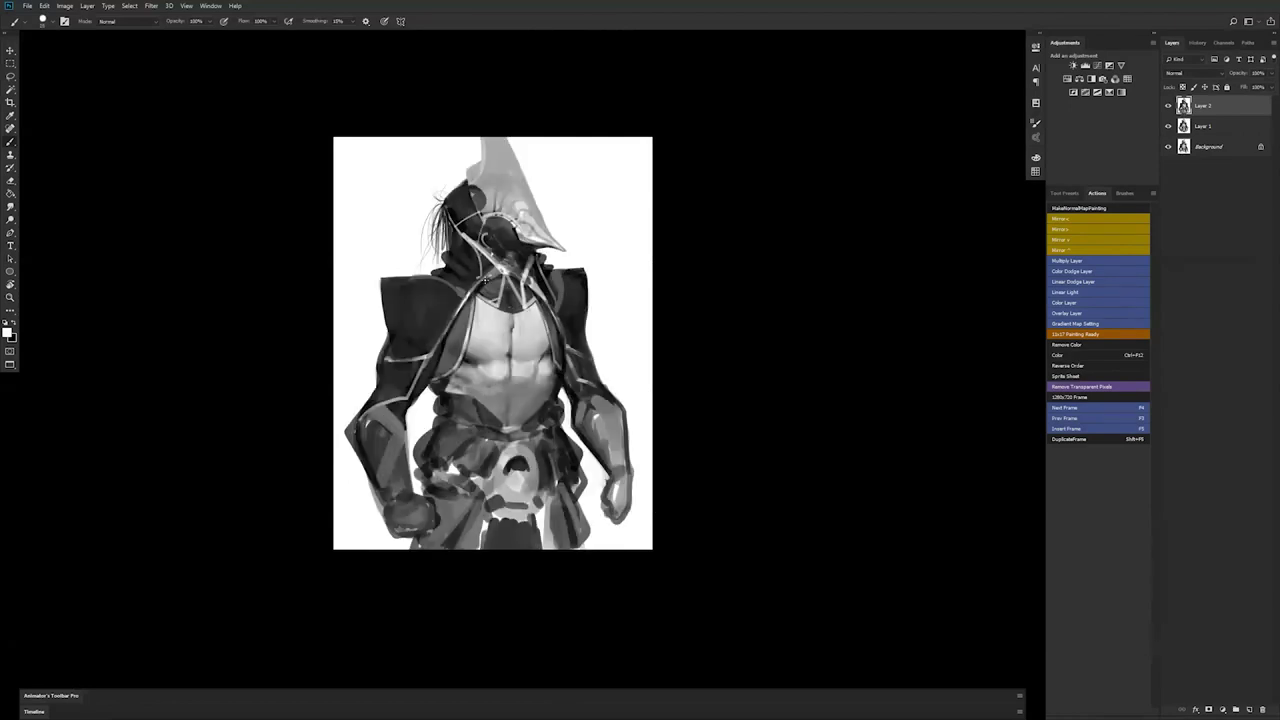
drag(466, 297, 498, 272)
- Check the flipped figure at reduced size, then paint a light V-shaped trim along the lower abdomen's sash
ctrl+alt+click(558, 406)
ctrl+alt+click(558, 406)
ctrl+alt+click(558, 406)
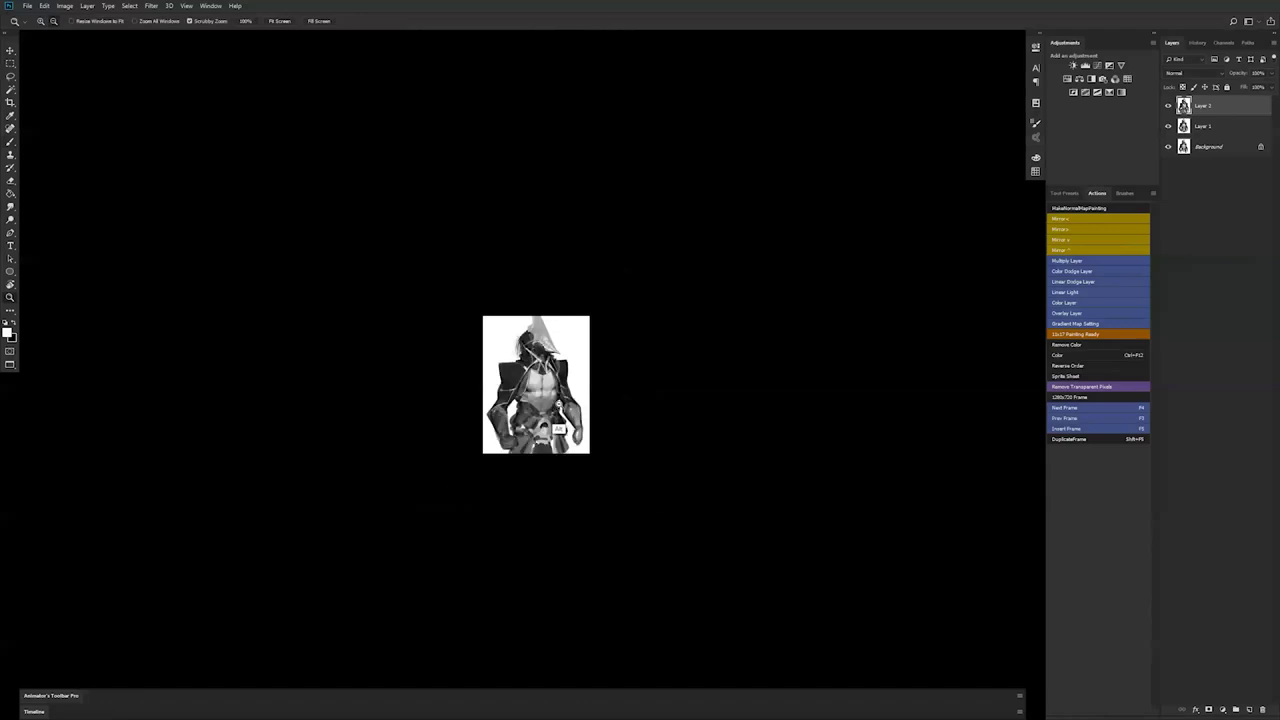
key(ctrl+shift+h)
ctrl+click(557, 397)
ctrl+click(557, 397)
ctrl+click(557, 397)
key(x)
key(x)
drag(488, 438, 555, 402)
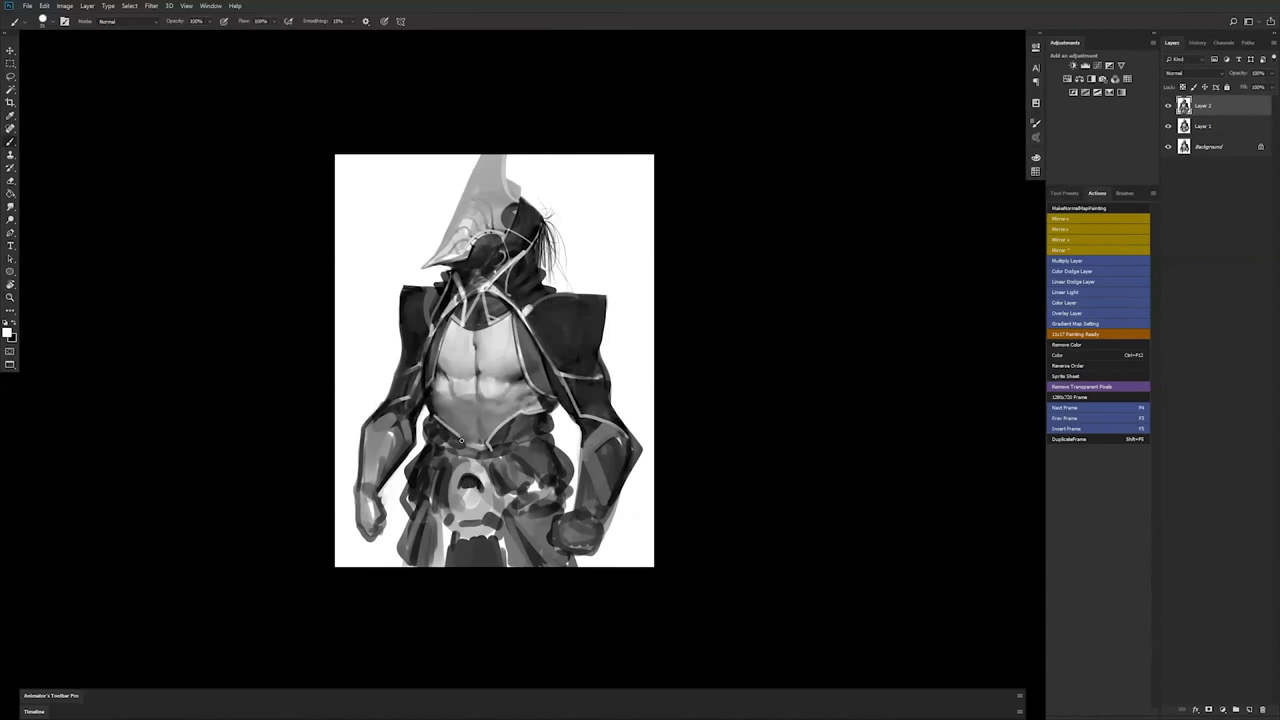
- Clean up the waist outline beside the lowered arm, set the foreground to black and flip the canvas
key(x)
key(x)
drag(420, 412, 429, 401)
key(x)
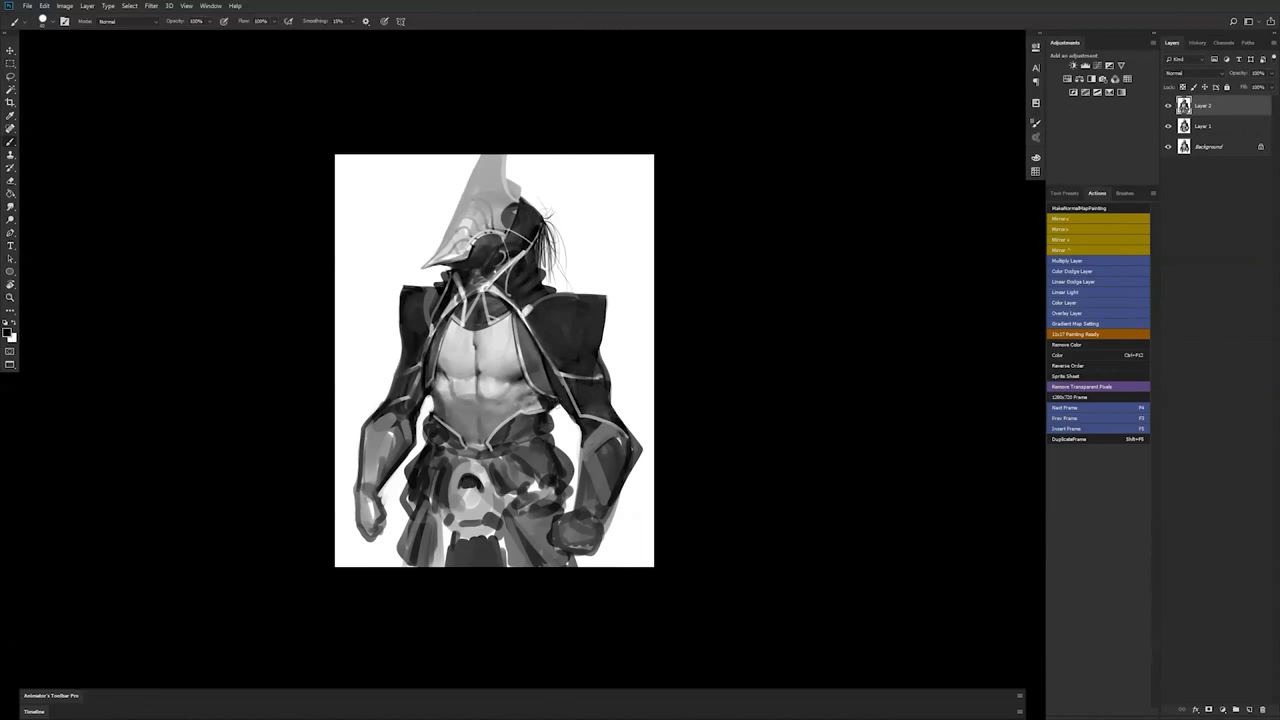
key(ctrl+shift+h)
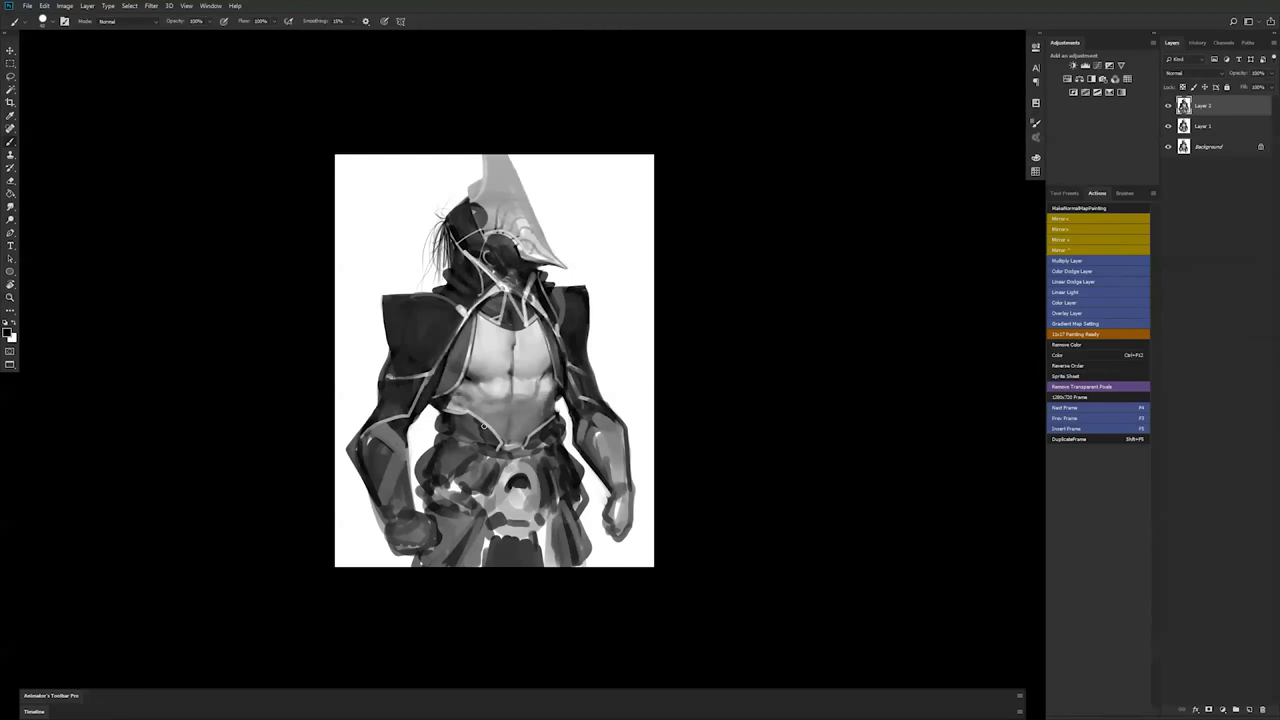
- Darken the waist sash, pouches and skirt folds with broad black strokes using a larger brush
mouse_move(446, 434)
mouse_down()
mouse_move(494, 454)
mouse_move(458, 432)
mouse_up()
key(bracketright)
key(bracketright)
key(bracketright)
key(bracketright)
key(bracketright)
key(bracketright)
key(bracketright)
drag(440, 484, 460, 496)
mouse_move(464, 508)
mouse_down()
mouse_move(438, 514)
mouse_move(450, 556)
mouse_move(440, 540)
mouse_move(420, 575)
mouse_move(464, 568)
mouse_up()
mouse_move(481, 524)
mouse_down()
mouse_move(474, 568)
mouse_move(481, 549)
mouse_move(547, 567)
mouse_up()
mouse_move(552, 521)
mouse_down()
mouse_move(592, 428)
mouse_move(613, 491)
mouse_move(619, 441)
mouse_move(615, 466)
mouse_move(598, 452)
mouse_move(622, 456)
mouse_move(591, 438)
mouse_up()
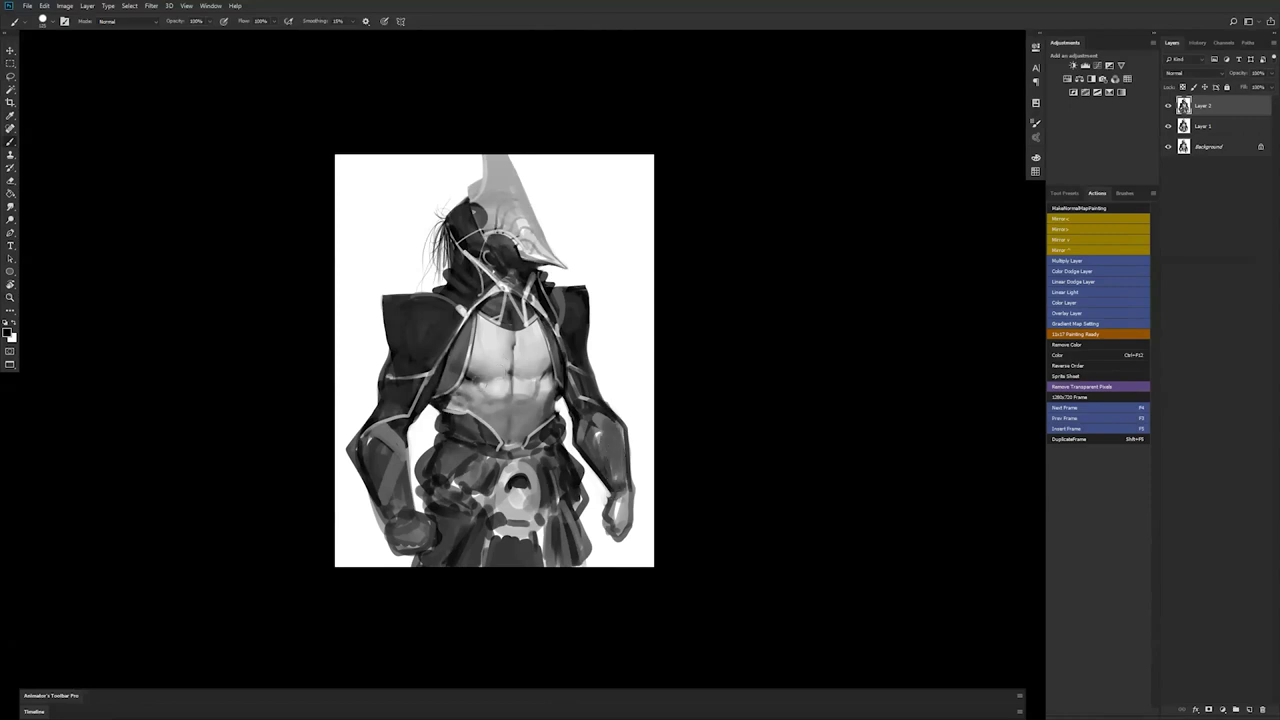
- Shade beneath the pectoral muscles with dark and sampled gray tones, then flip the canvas
drag(473, 375, 511, 371)
drag(538, 376, 550, 371)
alt+click(498, 398)
drag(462, 371, 486, 375)
key(ctrl+shift+h)
- Brighten the strap across the hood and refine the helmet's crest with light strokes
key(z)
click(527, 393)
key(b)
alt+click(456, 250)
mouse_move(458, 274)
mouse_down()
mouse_move(464, 299)
mouse_move(458, 272)
mouse_up()
drag(502, 231, 546, 295)
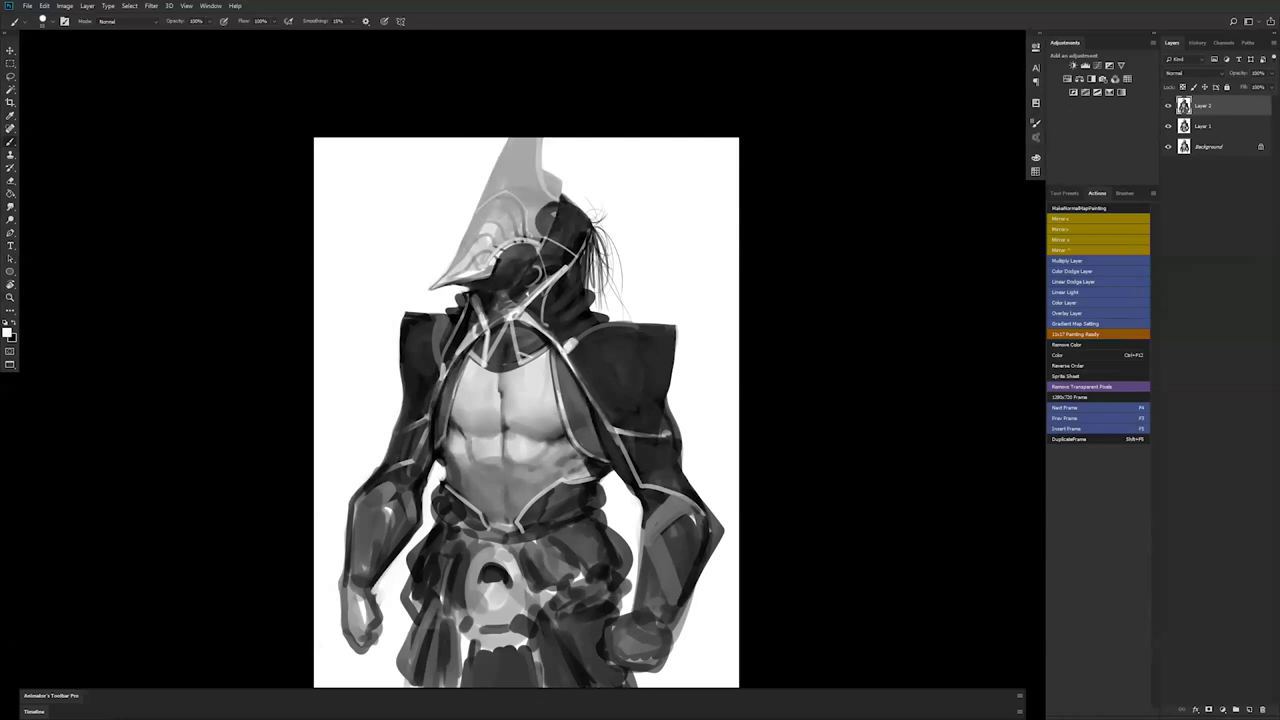
drag(541, 205, 537, 232)
mouse_move(514, 189)
mouse_down()
mouse_move(530, 130)
mouse_move(514, 188)
mouse_up()
alt+click(517, 173)
- Check the whole figure at reduced size, then softly darken the waist with the AJ Air Brush preset and undo the skirt stroke
alt+click(524, 262)
alt+click(524, 262)
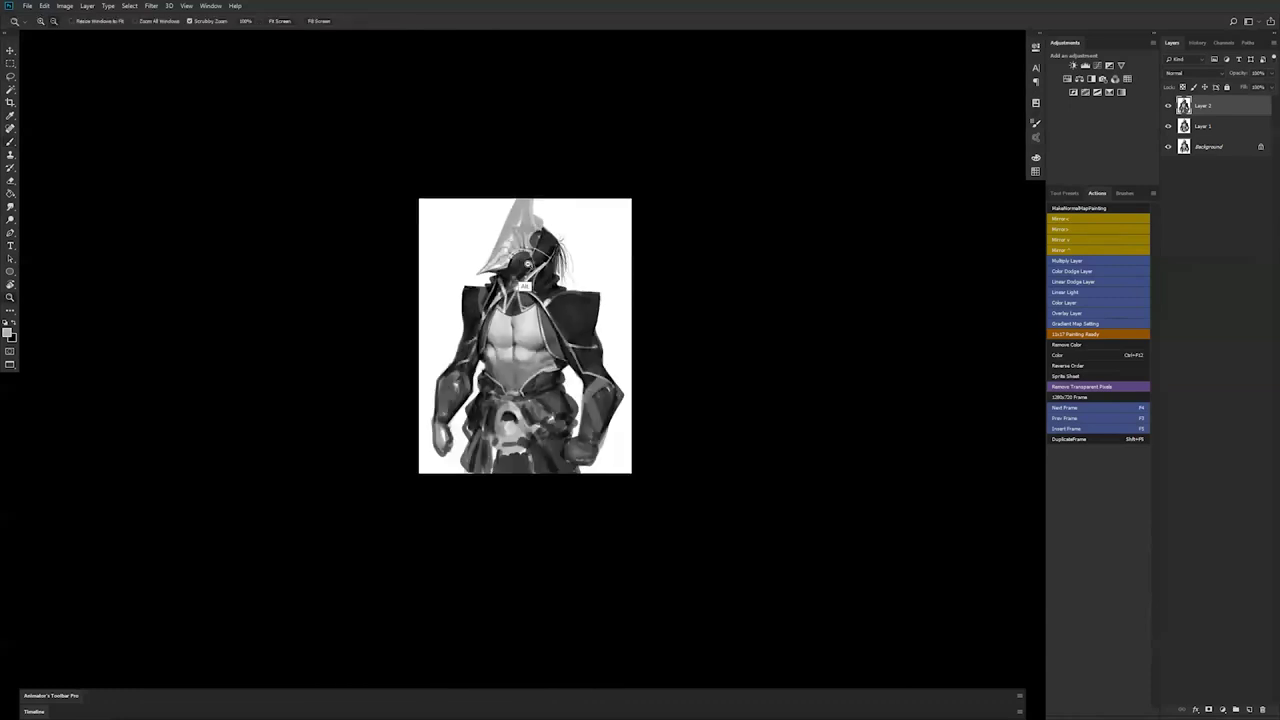
alt+click(525, 263)
alt+click(529, 265)
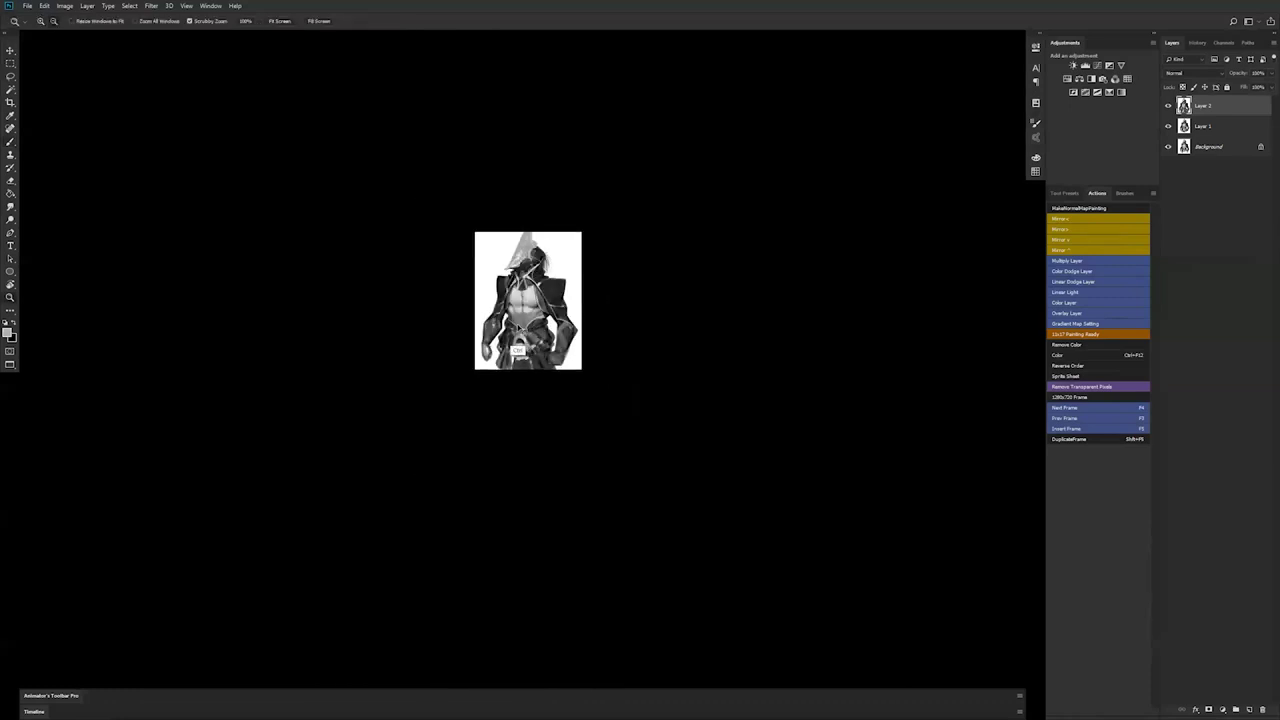
click(539, 312)
click(541, 313)
key(b)
click(1064, 193)
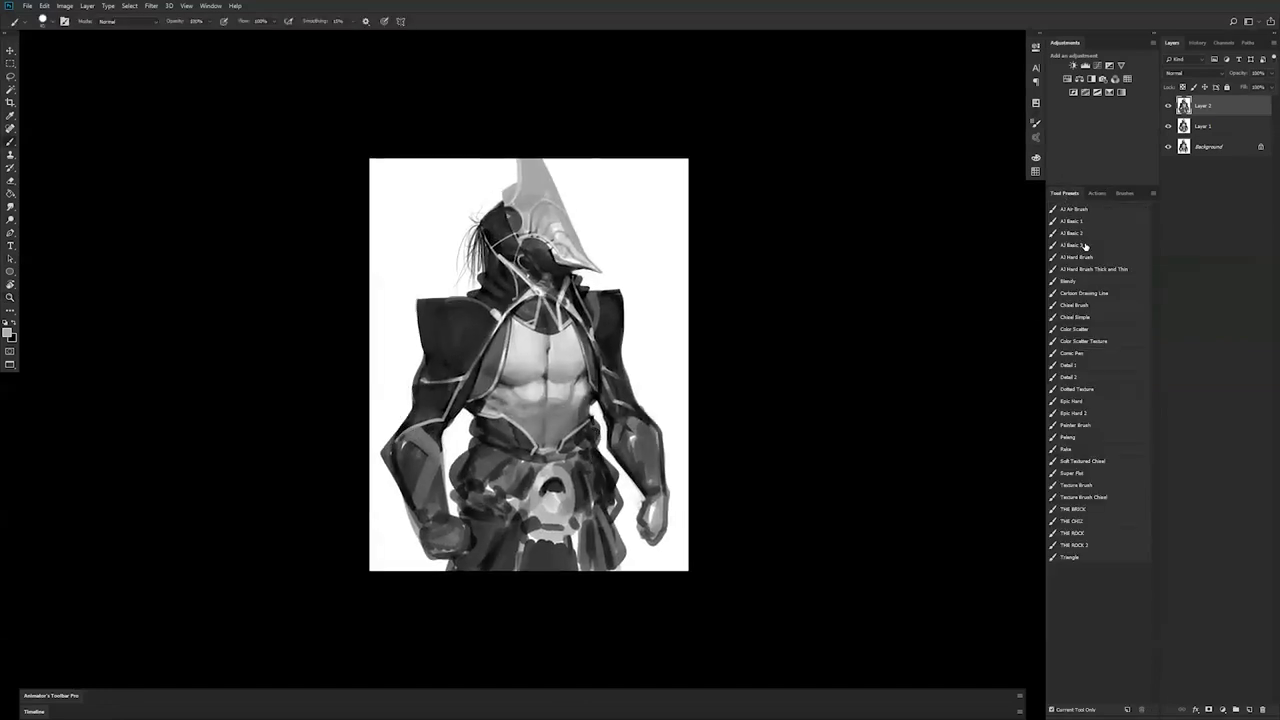
click(1092, 210)
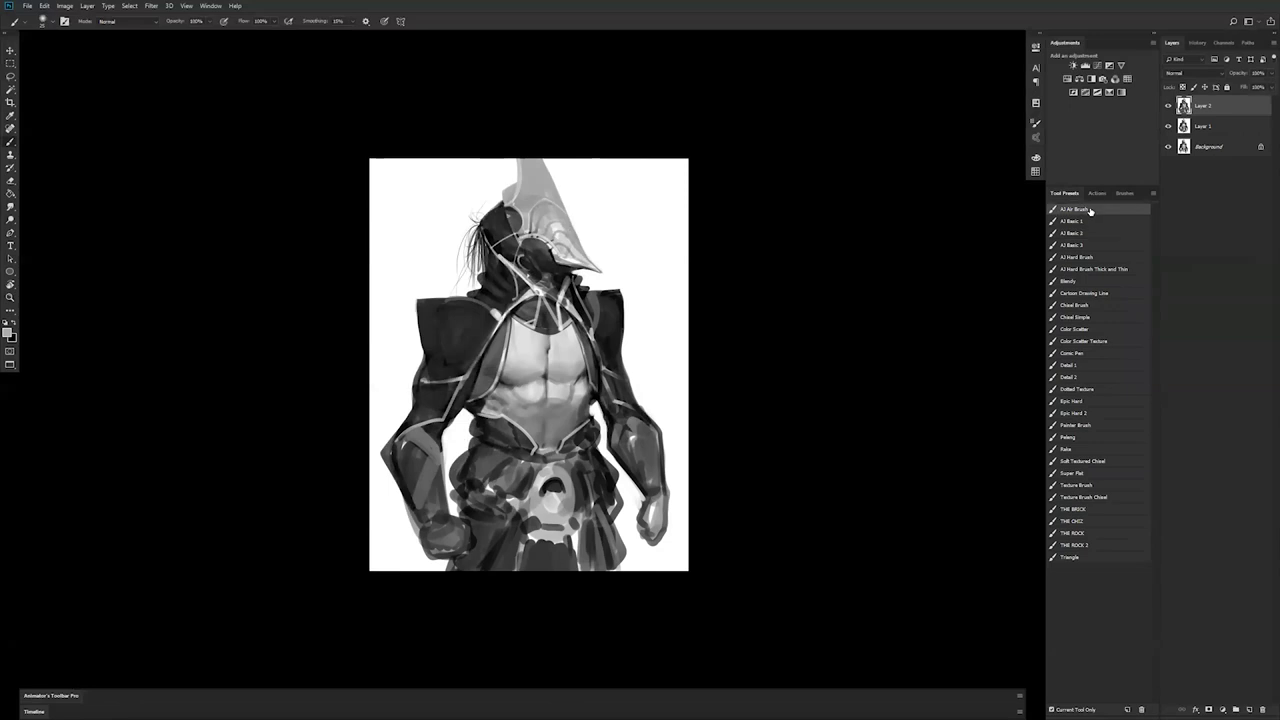
key(bracketright)
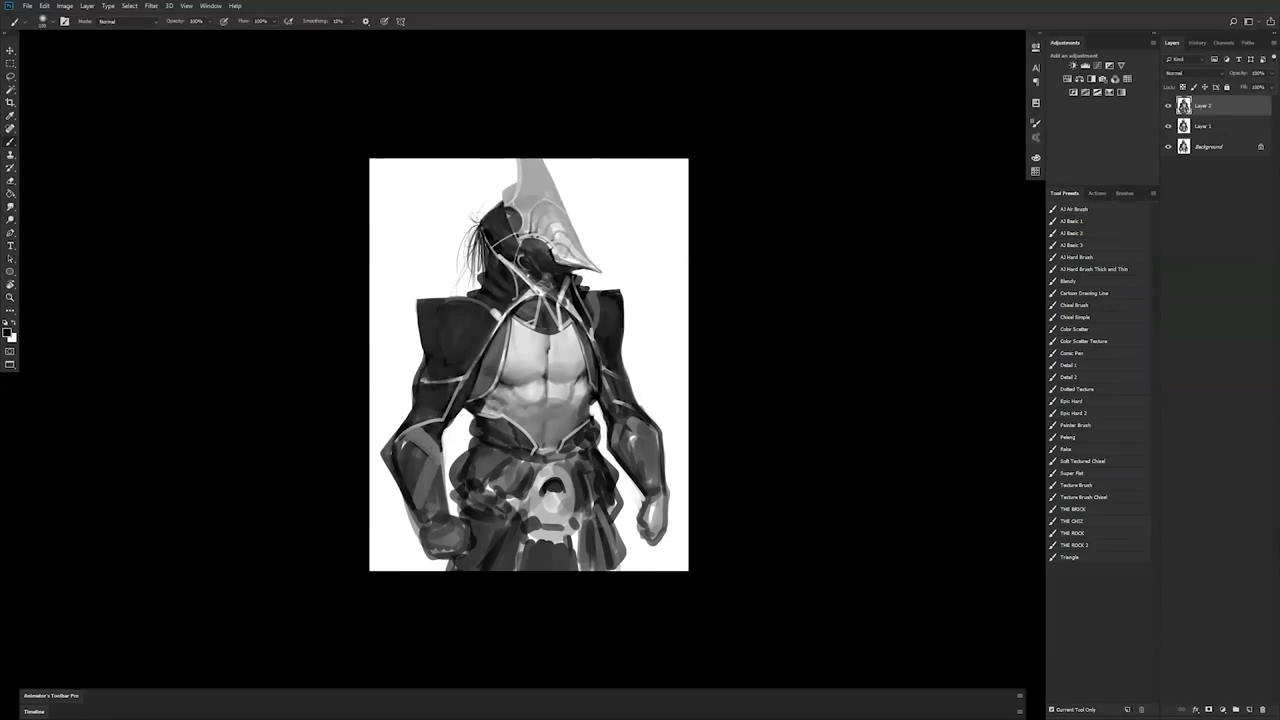
drag(522, 437, 558, 450)
mouse_move(572, 528)
mouse_down()
mouse_move(526, 529)
mouse_move(544, 580)
mouse_move(576, 583)
mouse_move(476, 509)
mouse_move(422, 501)
mouse_move(404, 455)
mouse_move(434, 521)
mouse_up()
key(ctrl+z)
- Softly shade the torso with an enlarged black airbrush and brighten the chest with white
key(bracketright)
key(bracketright)
mouse_move(496, 376)
mouse_down()
mouse_move(588, 377)
mouse_move(580, 406)
mouse_up()
key(x)
mouse_move(537, 350)
mouse_down()
mouse_move(554, 351)
mouse_move(545, 392)
mouse_move(578, 404)
mouse_move(558, 424)
mouse_move(566, 433)
mouse_up()
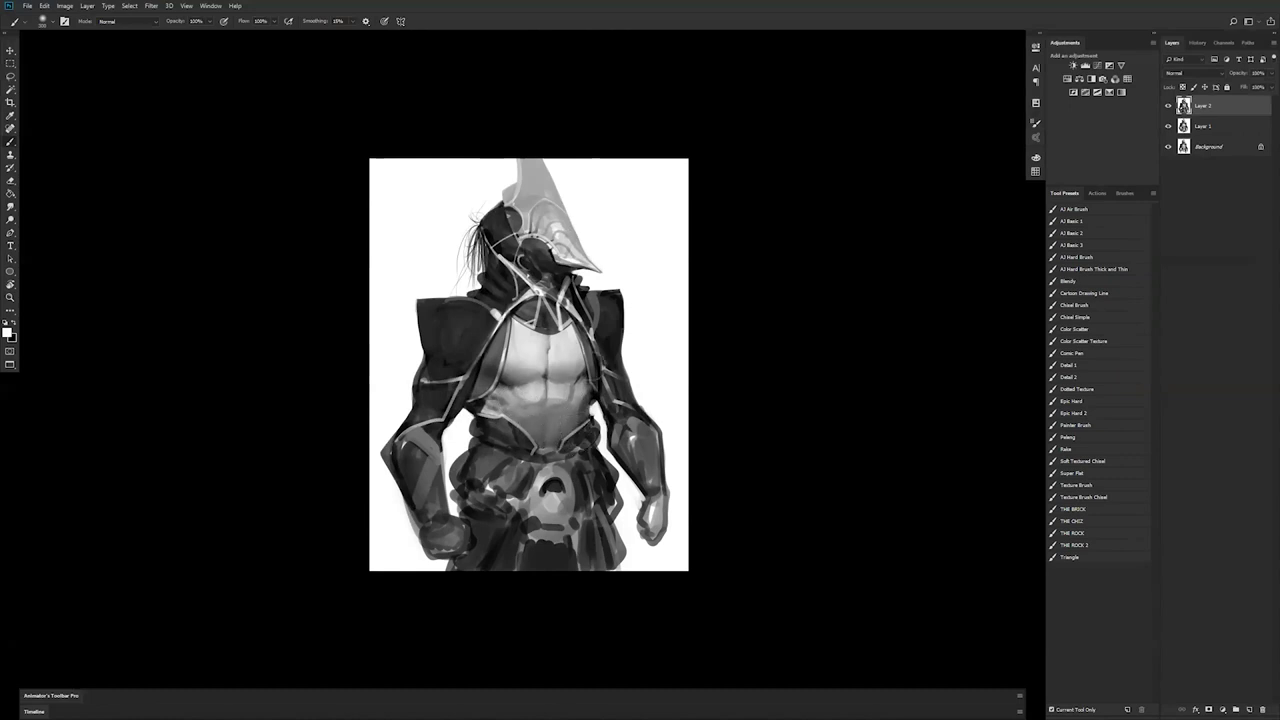
- Undo a dark airbrush stroke on the face and softly darken the neck straps above the chest
key(x)
mouse_move(532, 261)
mouse_down()
mouse_move(563, 295)
mouse_move(526, 272)
mouse_move(582, 313)
mouse_move(526, 282)
mouse_move(559, 316)
mouse_move(585, 323)
mouse_move(596, 311)
mouse_move(575, 316)
mouse_move(538, 280)
mouse_up()
key(ctrl+z)
mouse_move(590, 316)
mouse_down()
mouse_move(556, 321)
mouse_move(565, 332)
mouse_up()
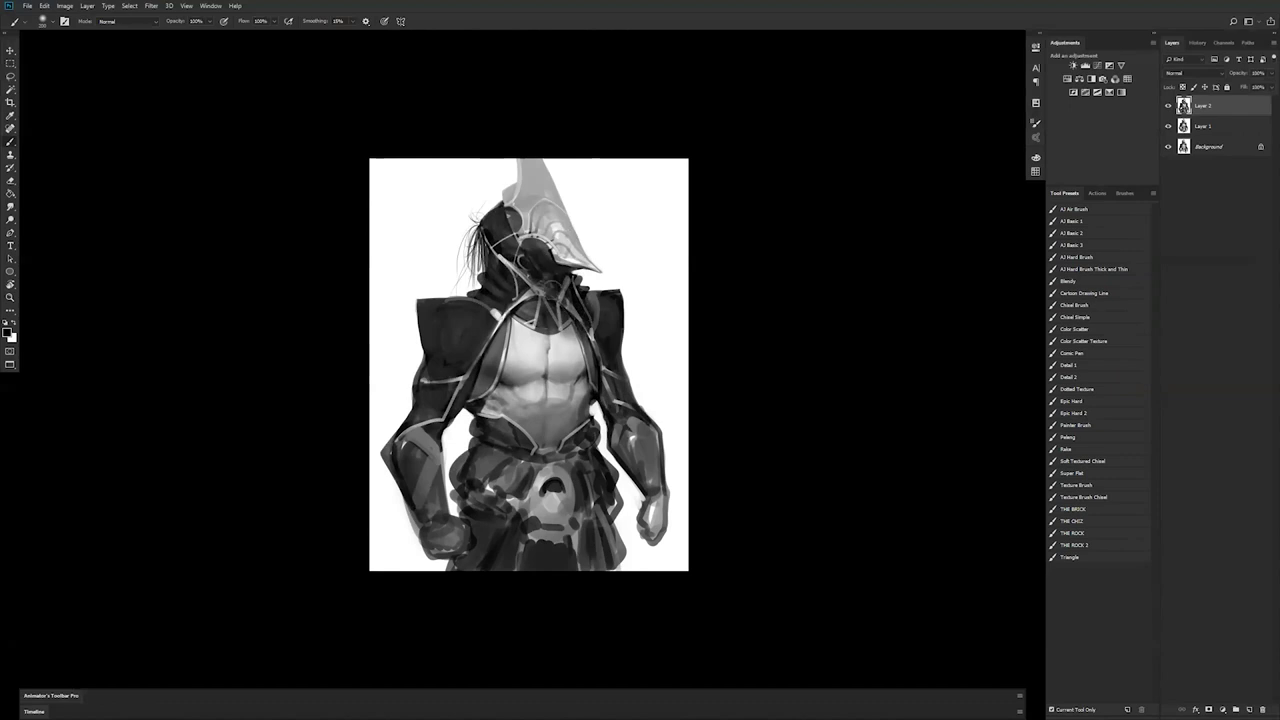
- Refine the shading along the center of the chest and compare the figure with the canvas flipped
key(z)
alt+click(616, 370)
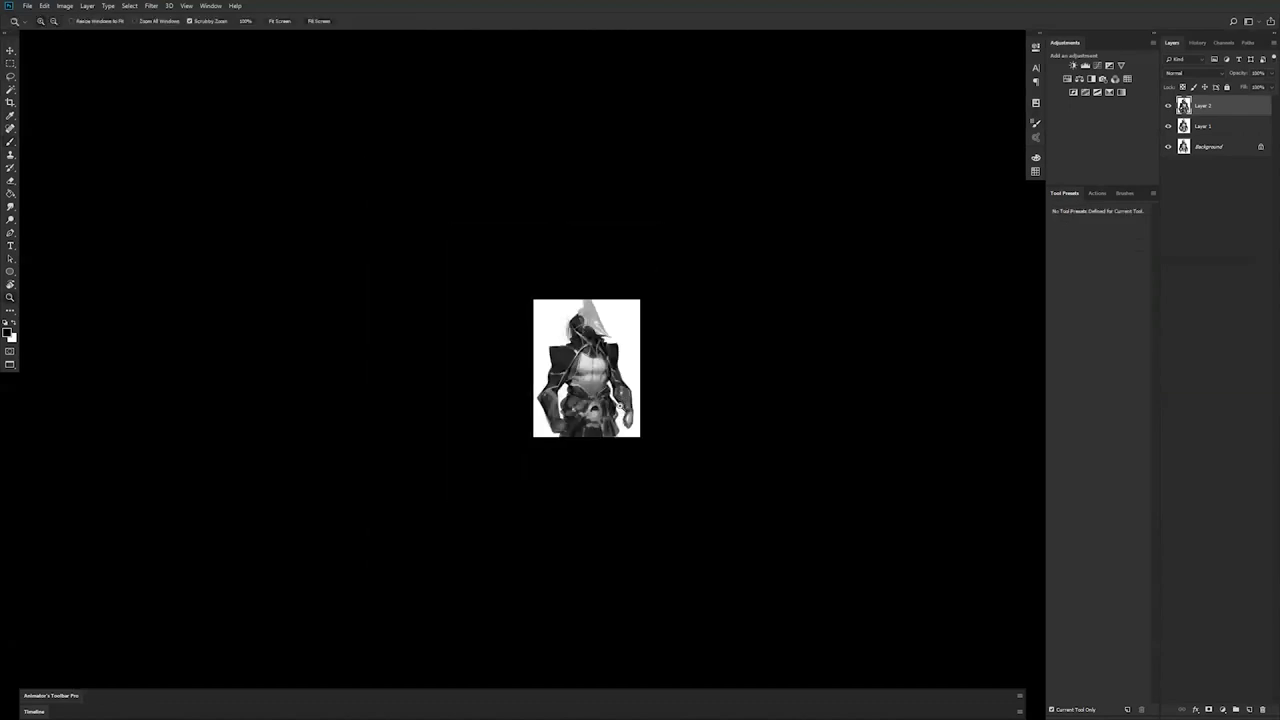
click(624, 437)
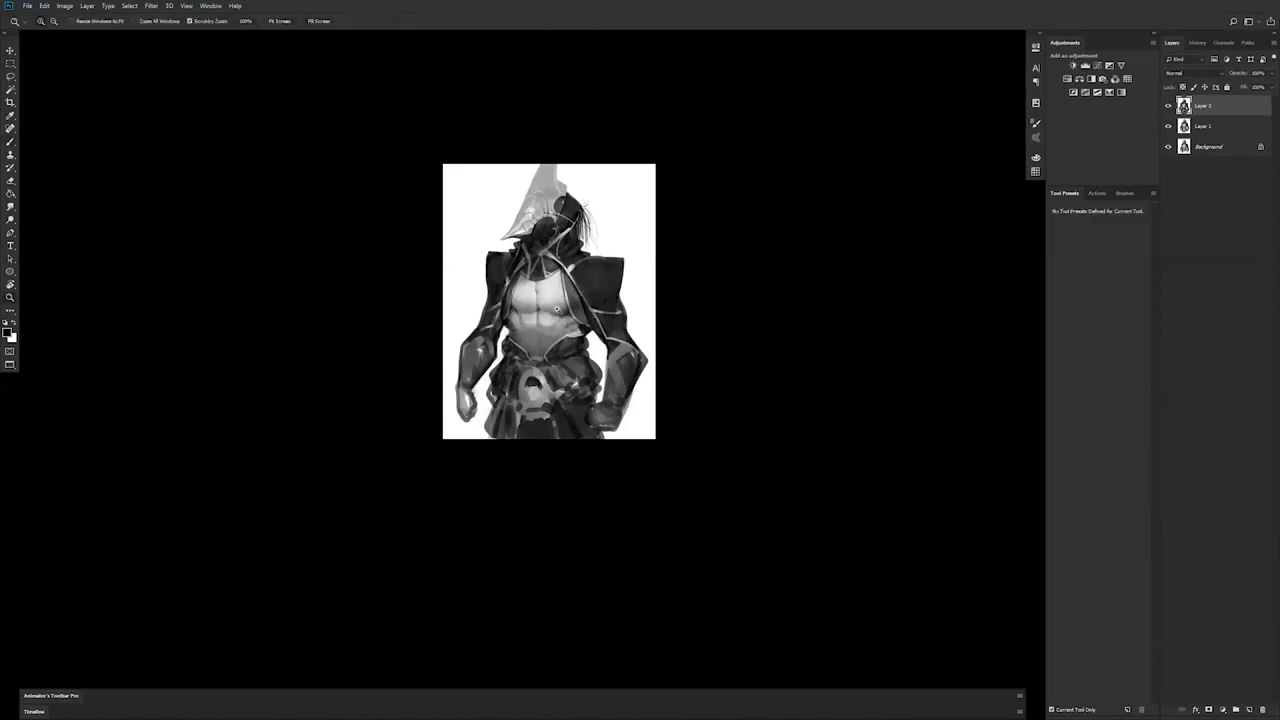
click(557, 309)
key(b)
key(r)
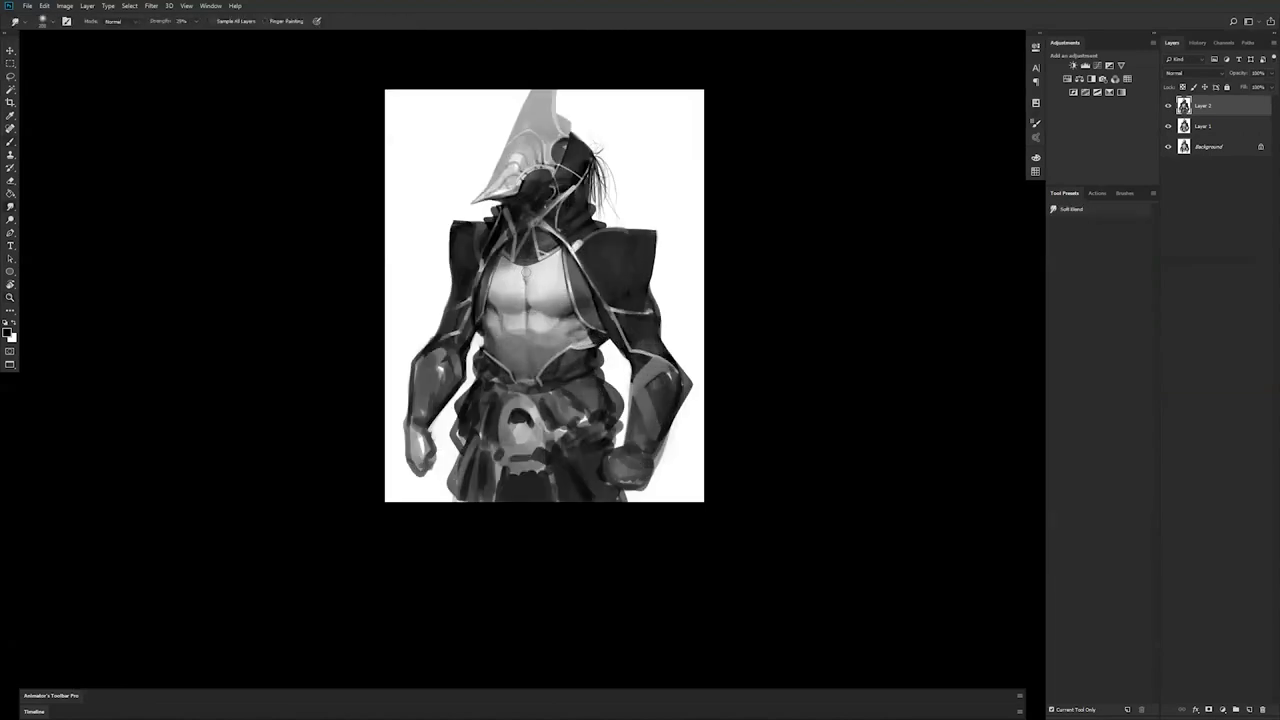
key(b)
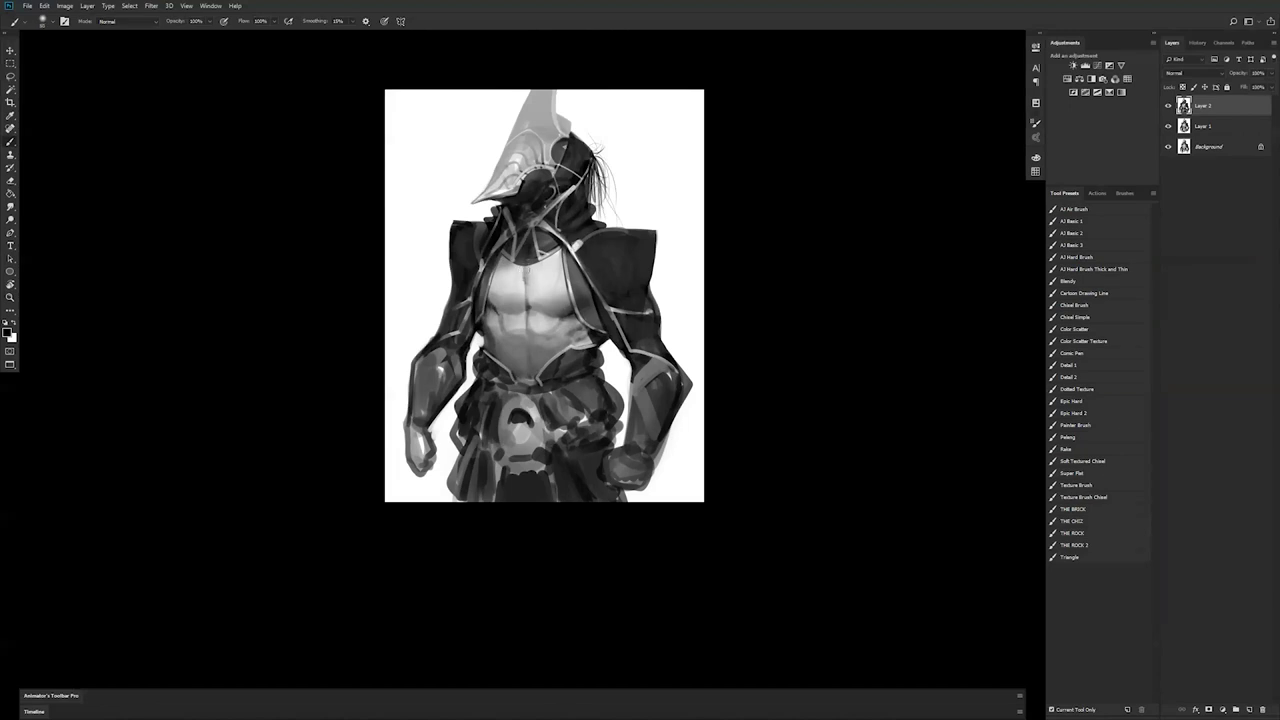
drag(534, 288, 528, 293)
ctrl+alt+click(535, 323)
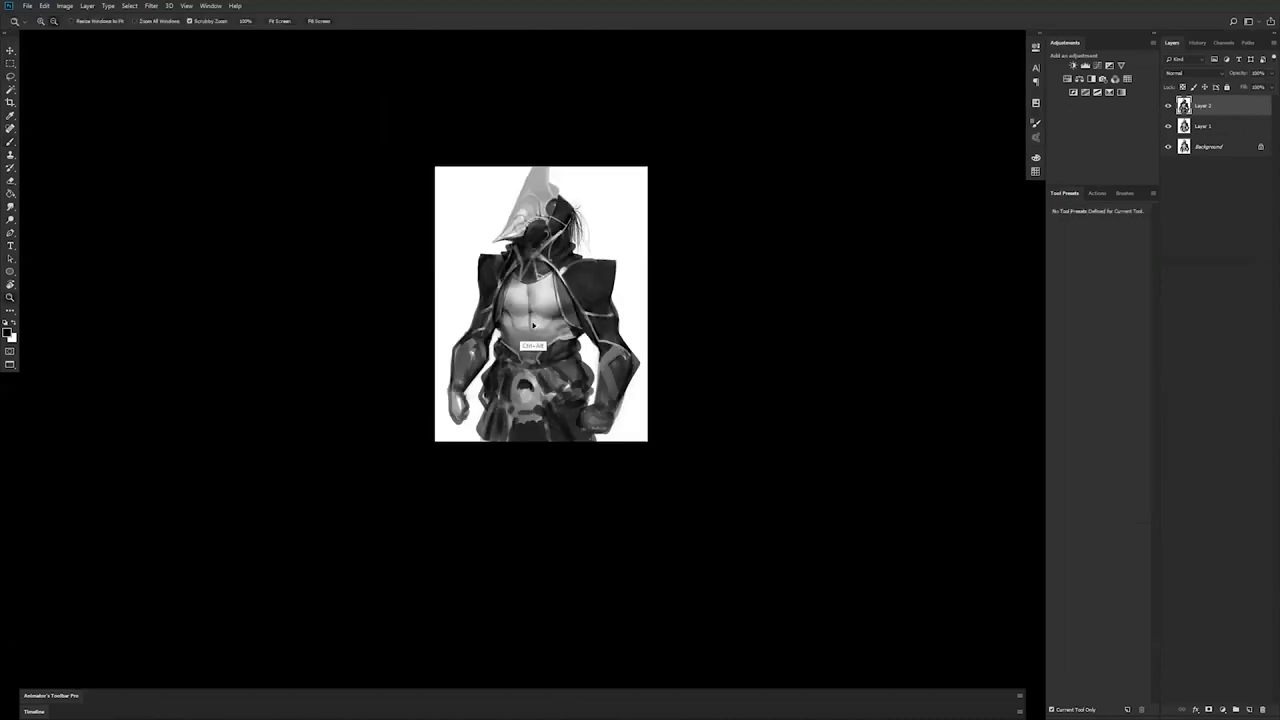
key(ctrl+shift+h)
ctrl+click(553, 326)
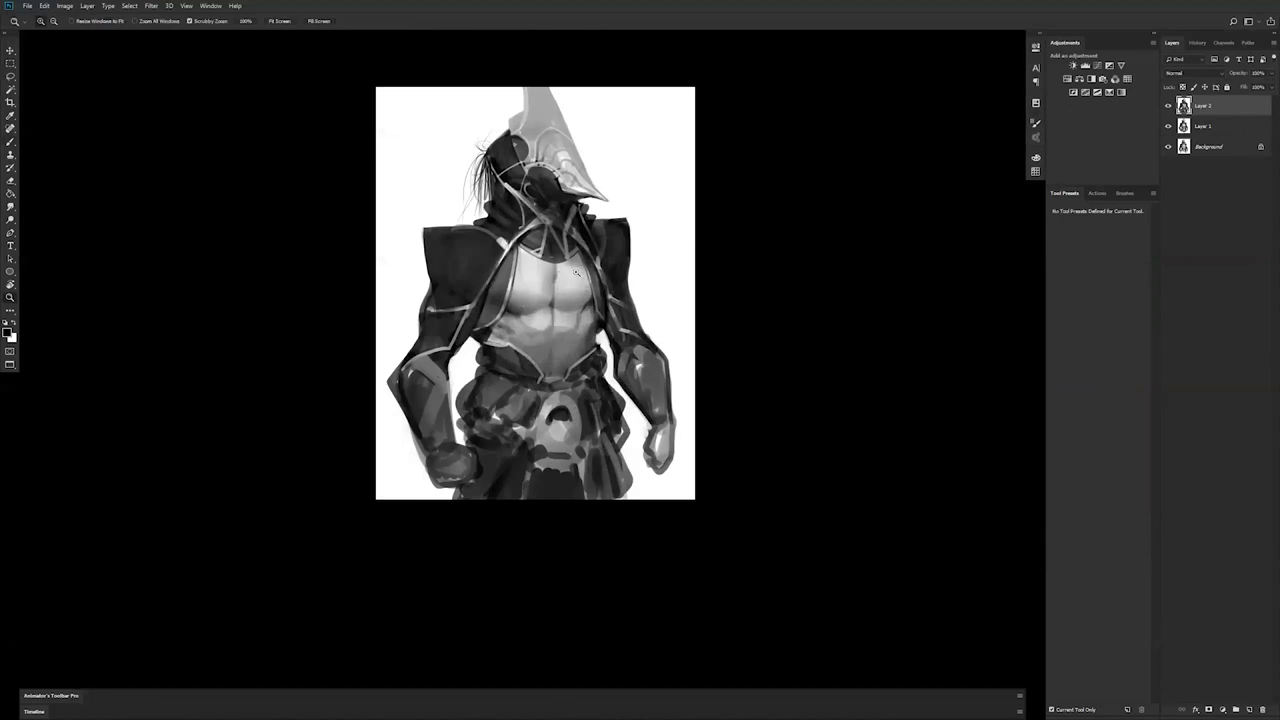
- Select the whole canvas, nudge the chest in Liquify with brush size 700, apply the warp and deselect
key(m)
drag(374, 91, 727, 517)
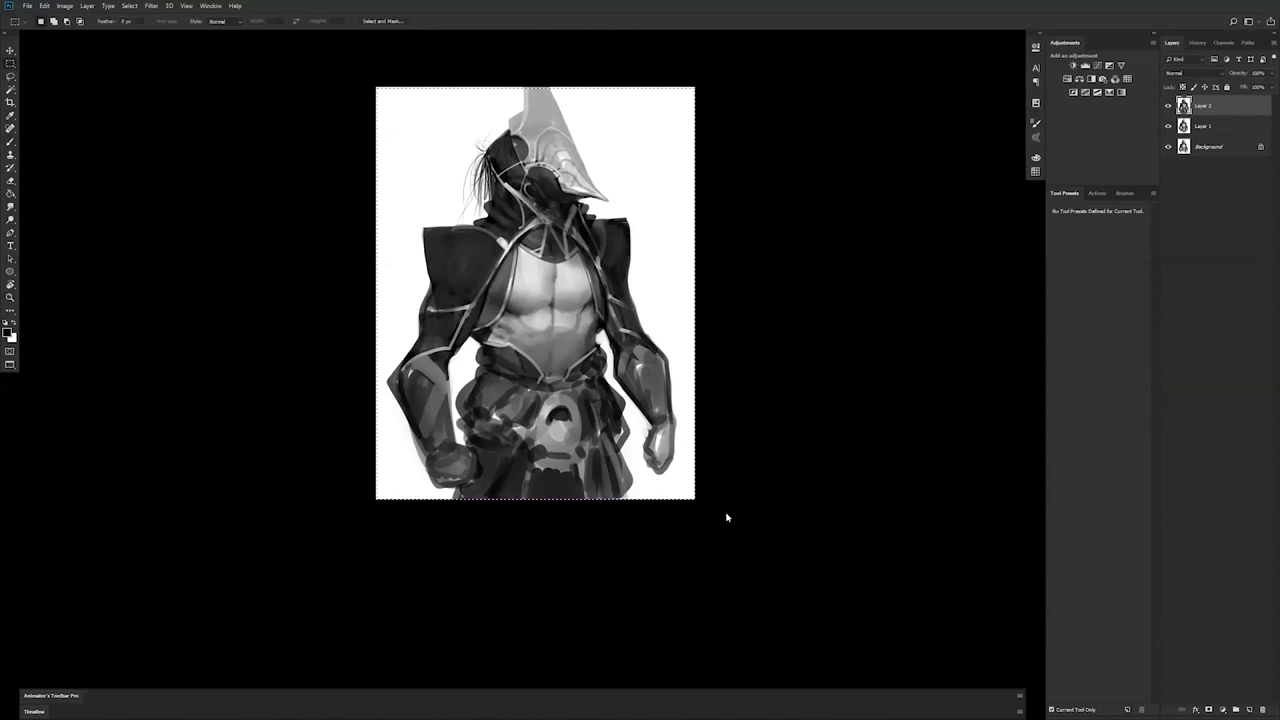
key(ctrl+shift+x)
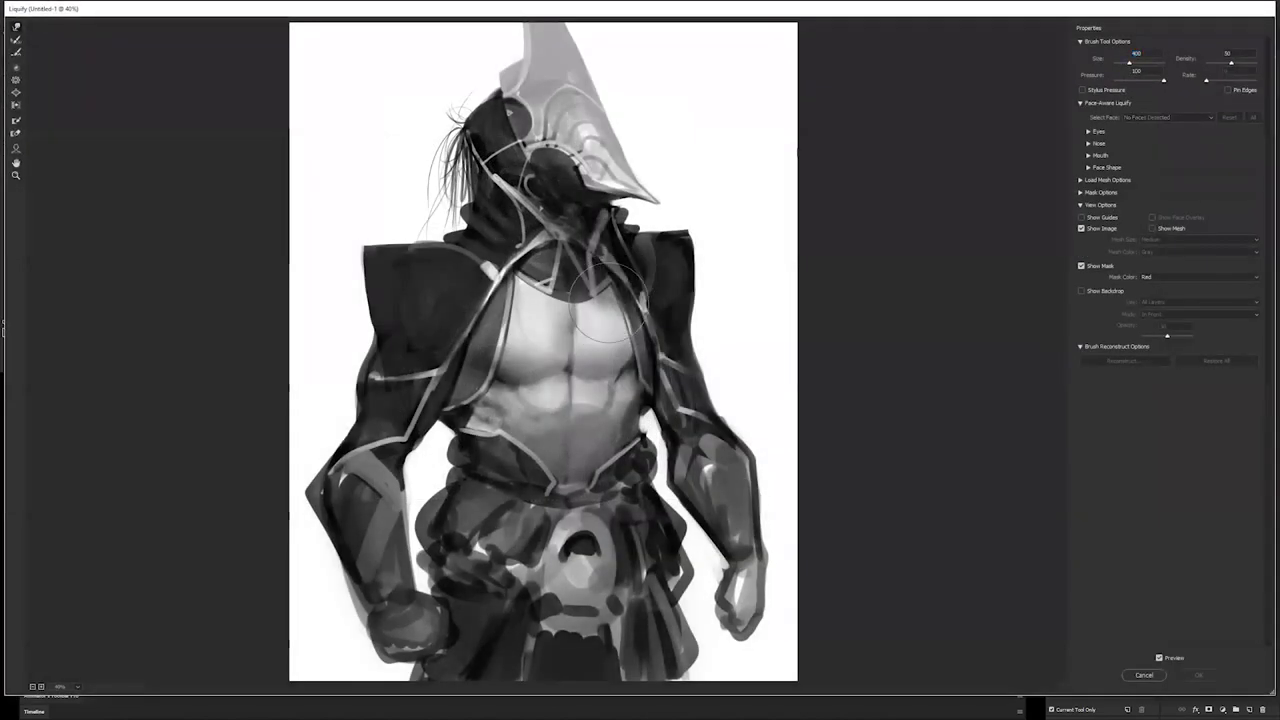
key(bracketright)
key(bracketright)
key(bracketright)
drag(559, 354, 566, 355)
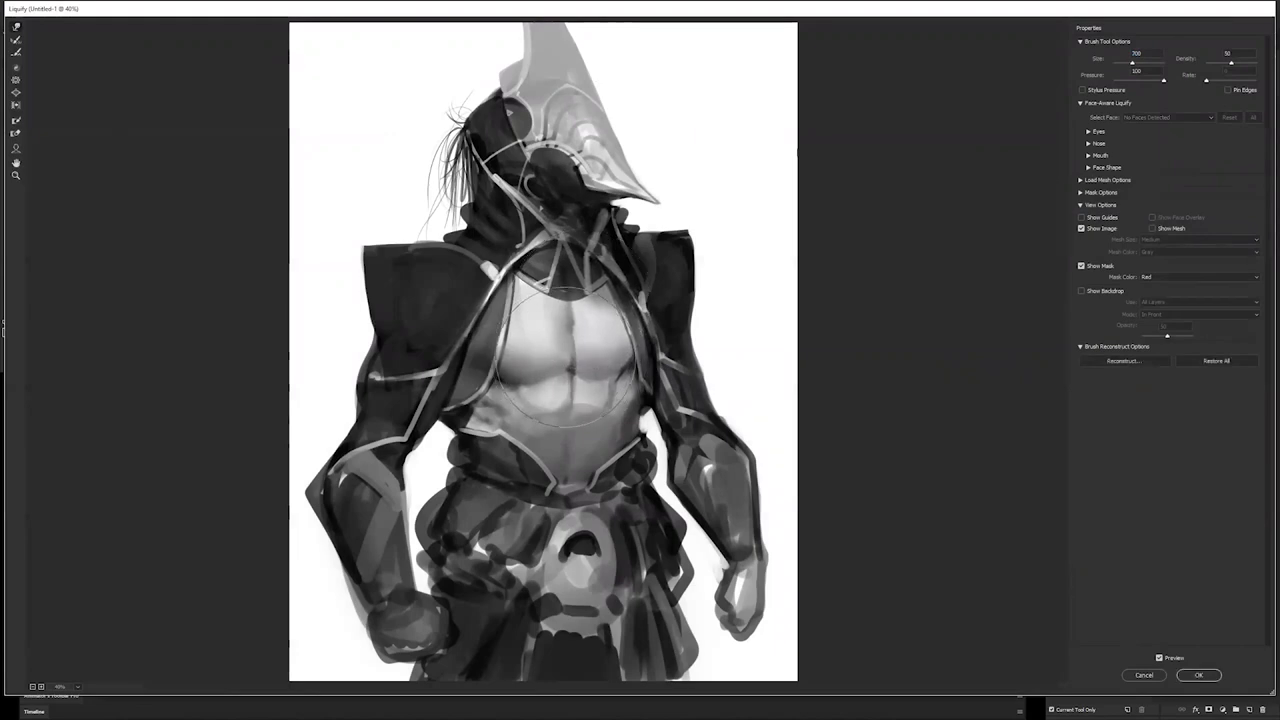
click(1203, 677)
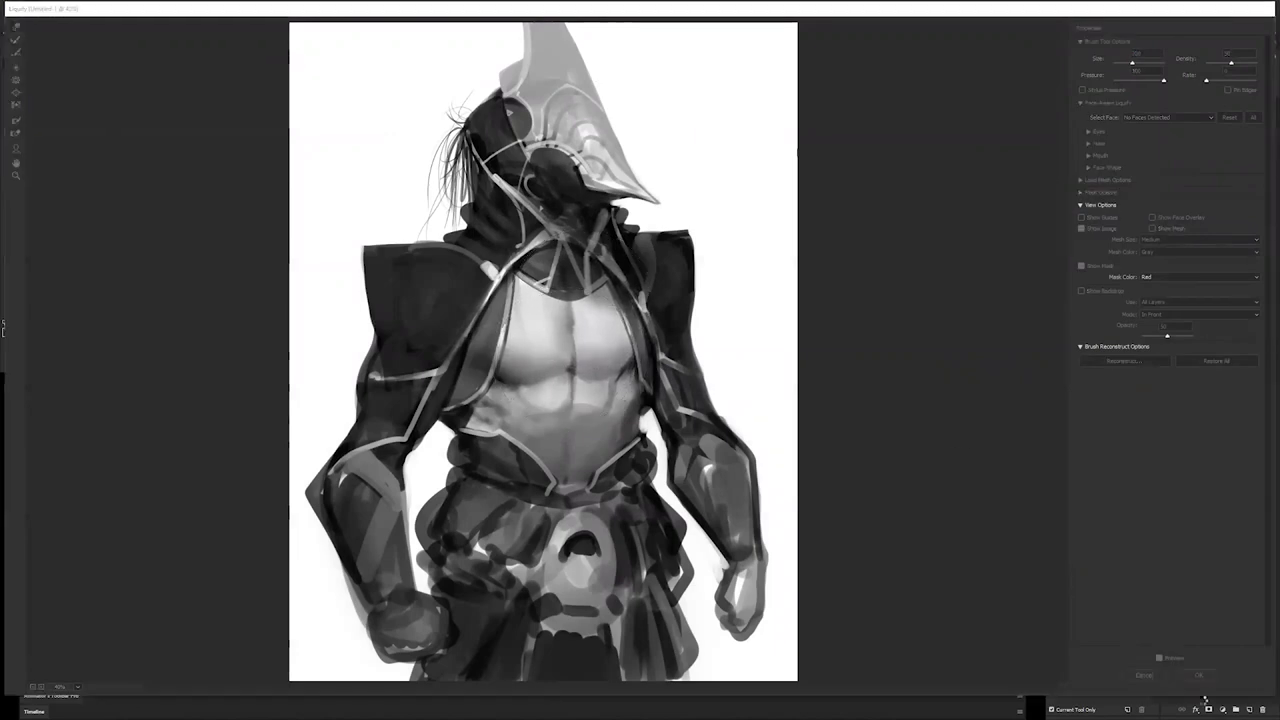
key(ctrl+d)
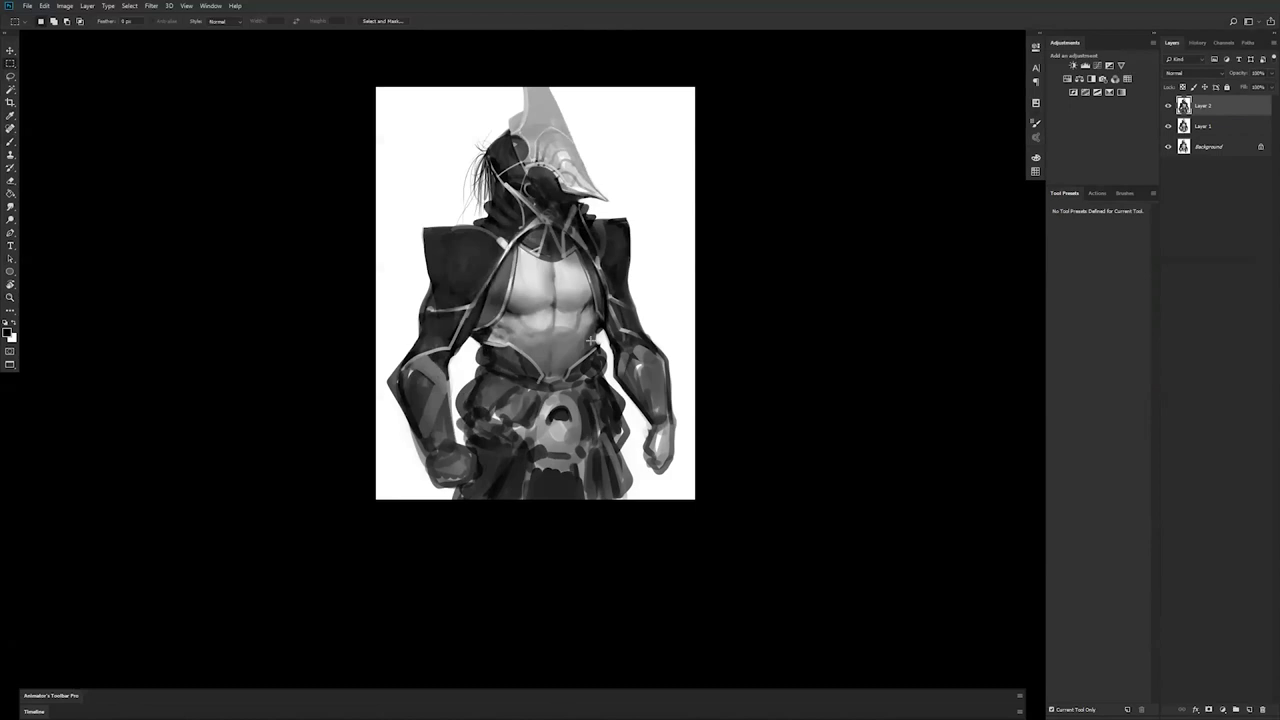
- Mirror the canvas, model the abdominal muscles with the AJ Basic 2 brush in a sampled gray, and soften them with the Smudge tool
scroll(590, 339, up, 1)
key(b)
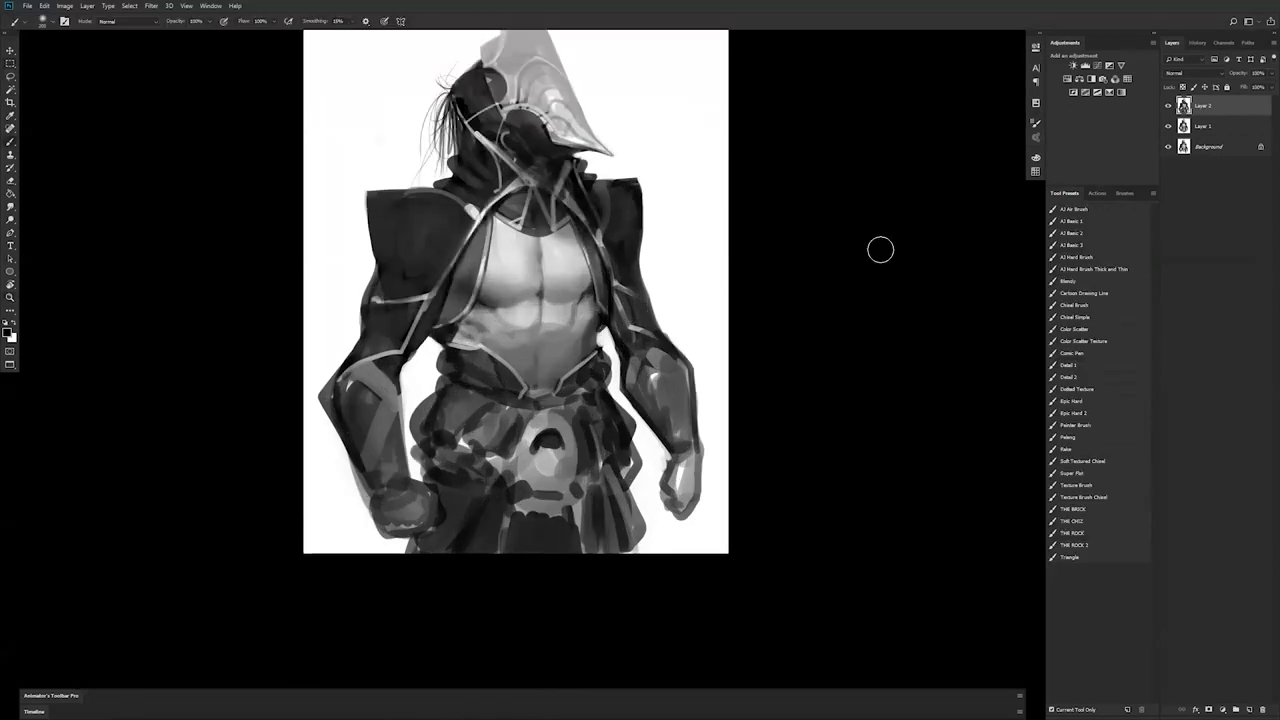
click(1073, 235)
key(ctrl+shift+h)
alt+click(524, 280)
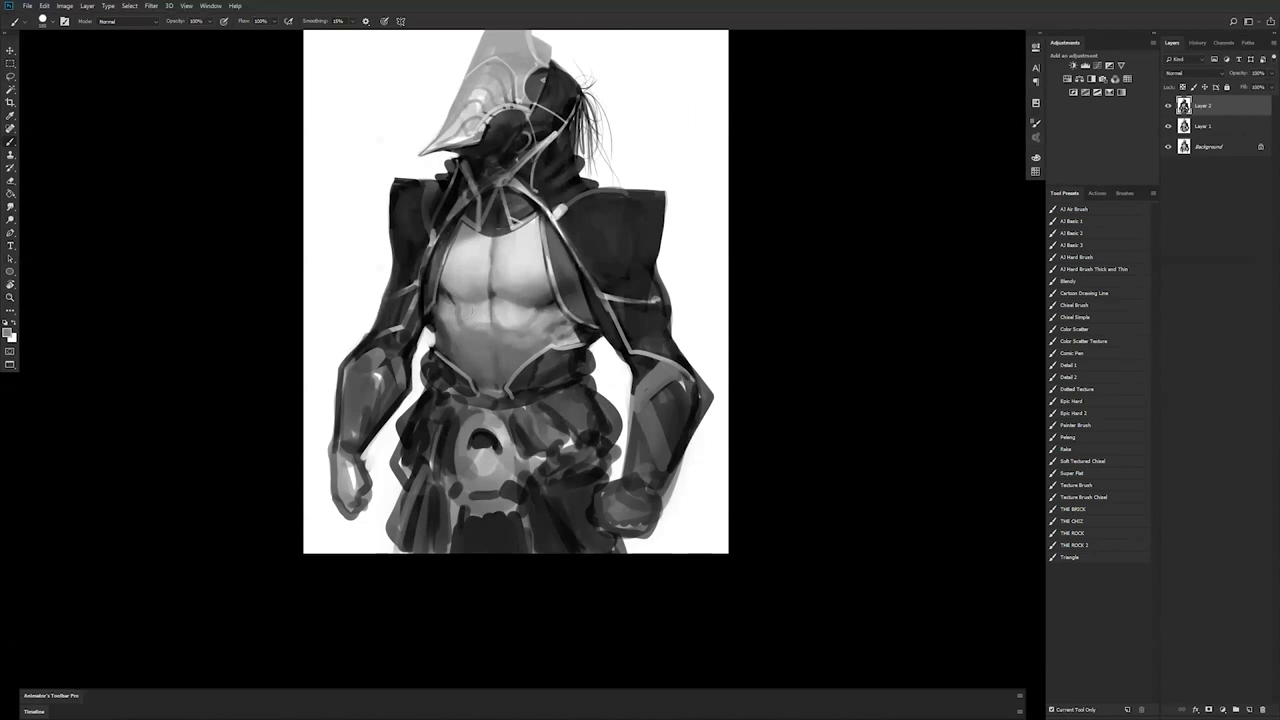
key(r)
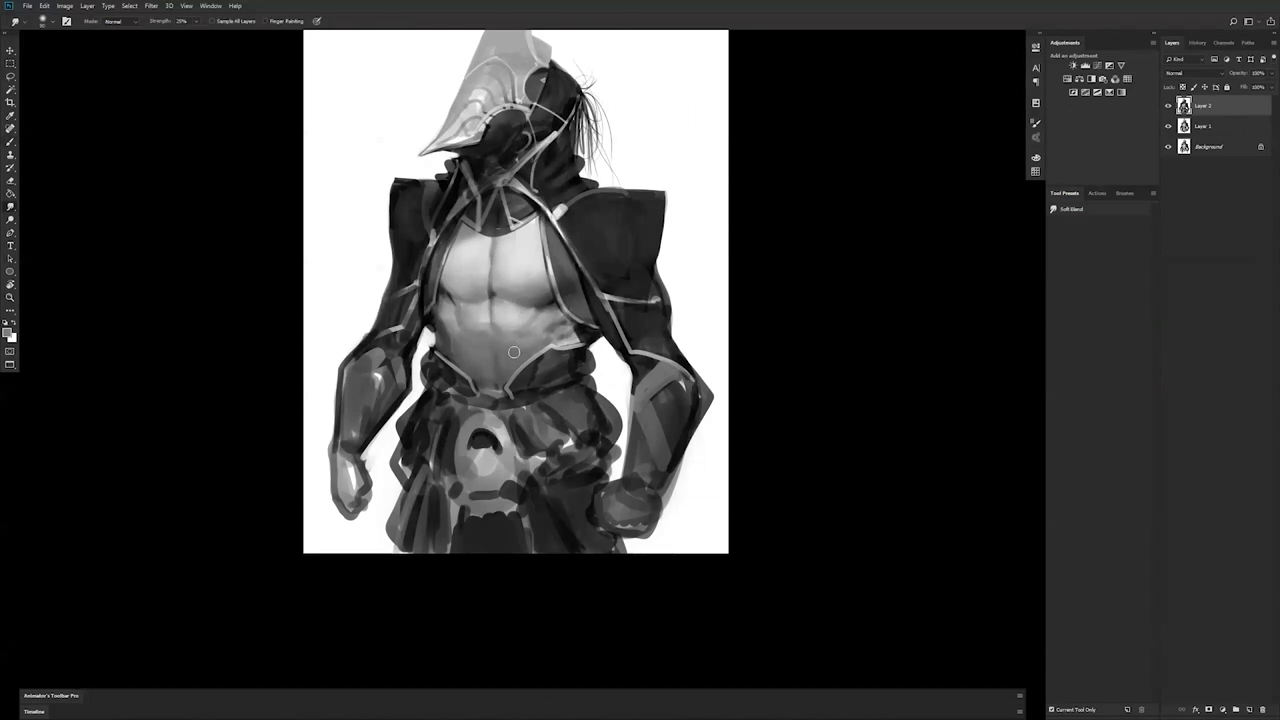
key(b)
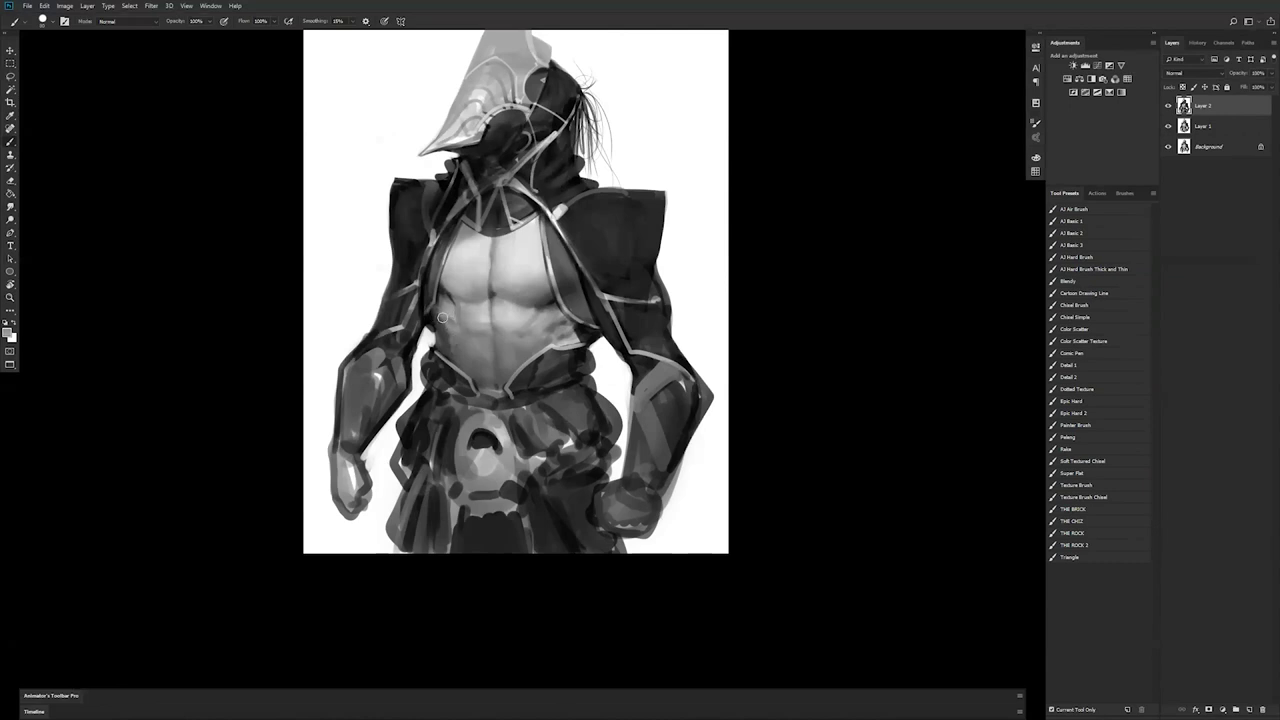
- Flip the canvas back and compare the torso shading at reduced and larger view sizes
key(z)
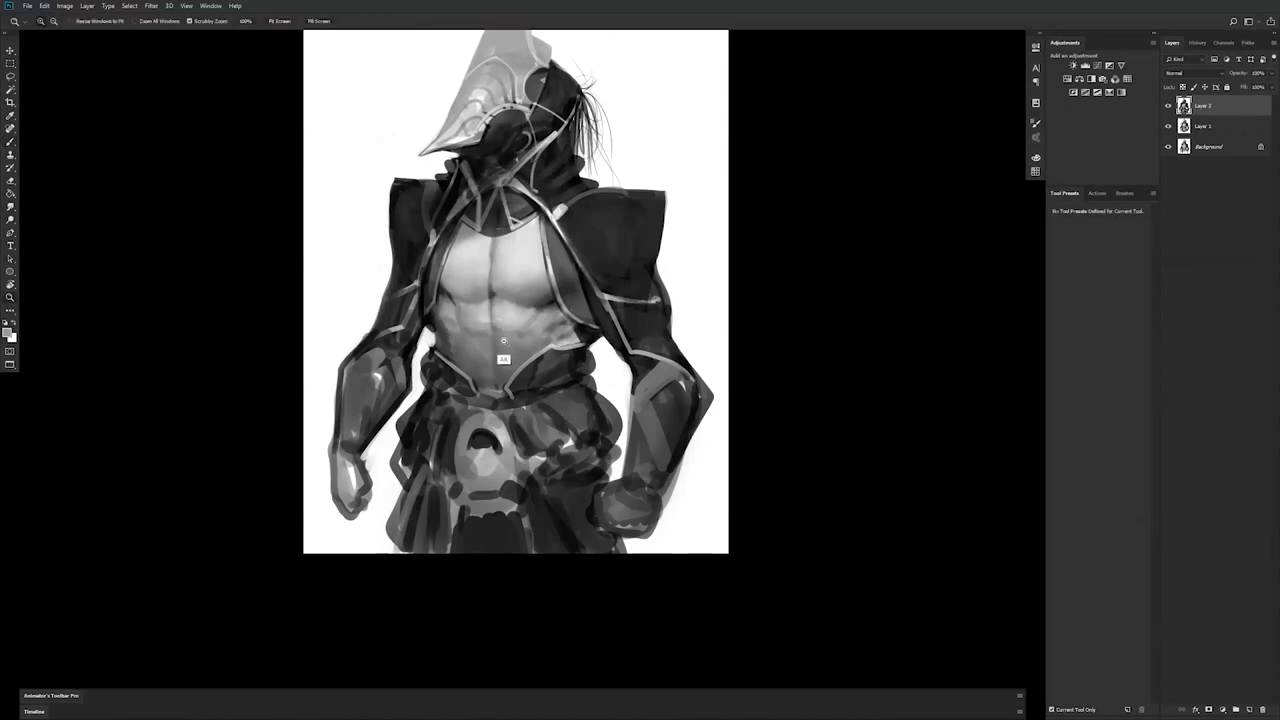
alt+click(507, 346)
alt+click(507, 346)
alt+click(507, 346)
key(ctrl+shift+h)
key(b)
key(z)
click(541, 356)
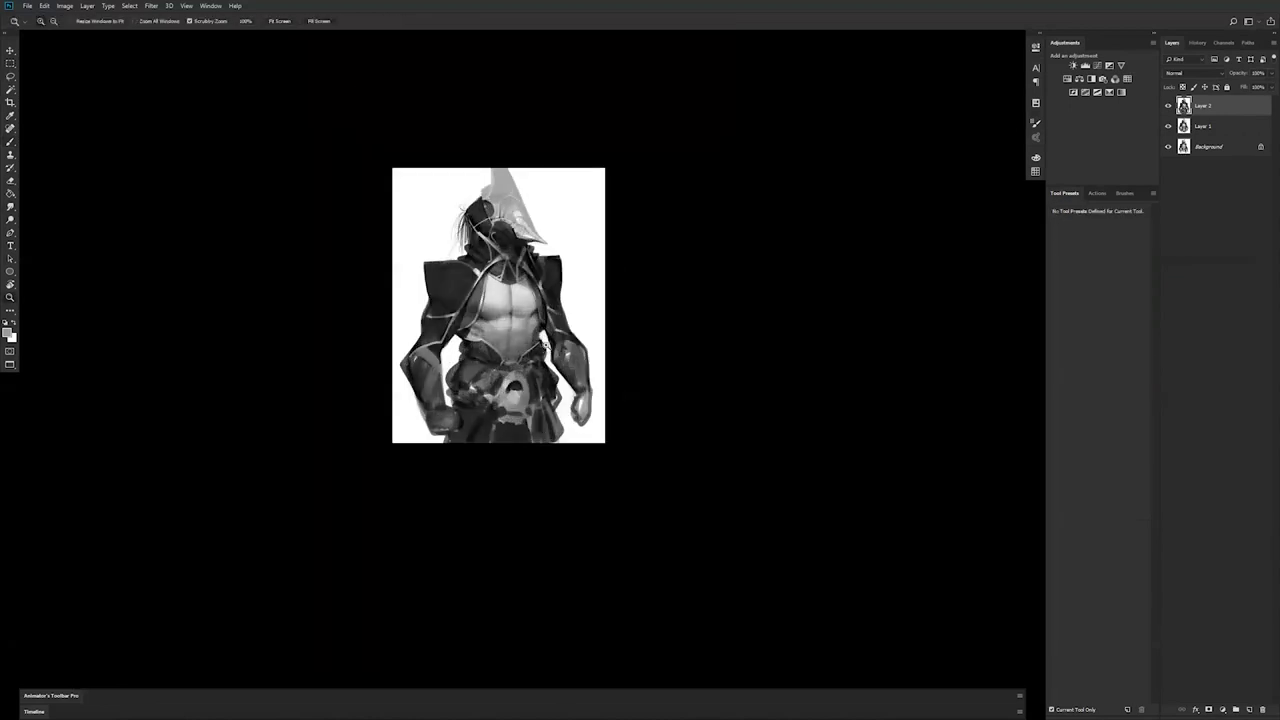
click(543, 355)
- Paint a faint curved marking on the broad side of the chest using tones sampled from the skin
key(b)
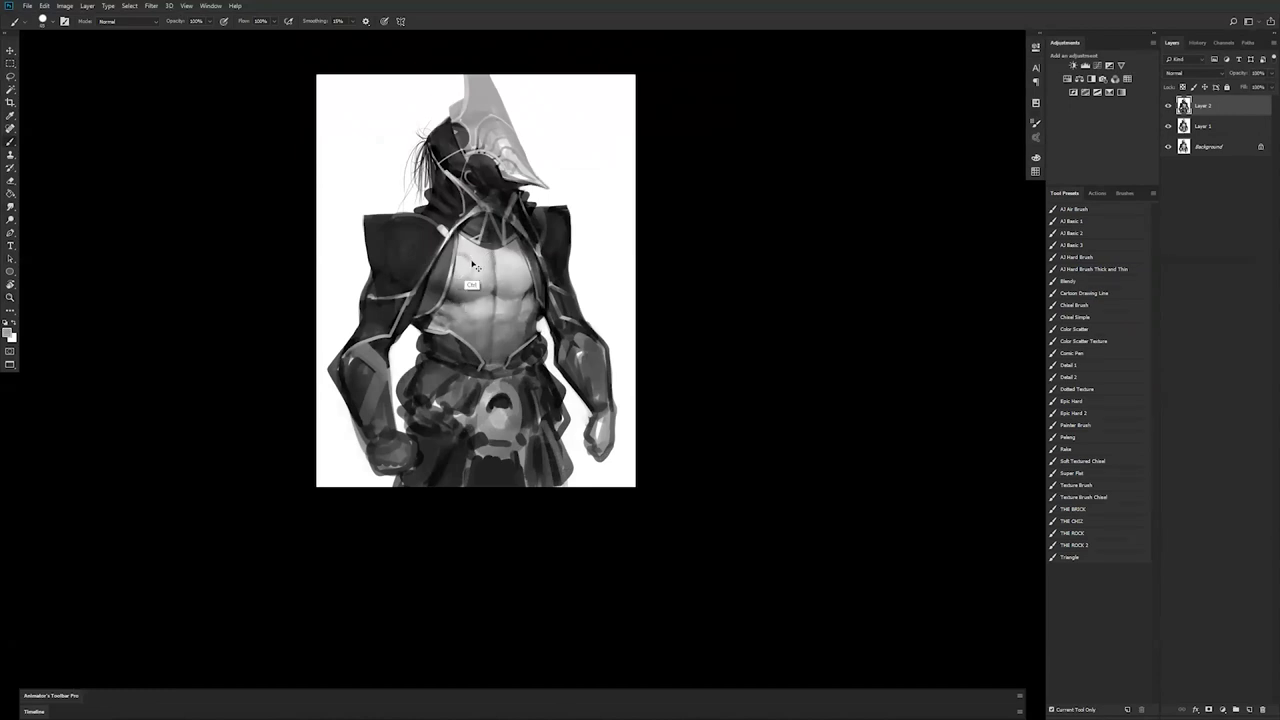
key(x)
alt+click(468, 275)
key(ctrl+plus)
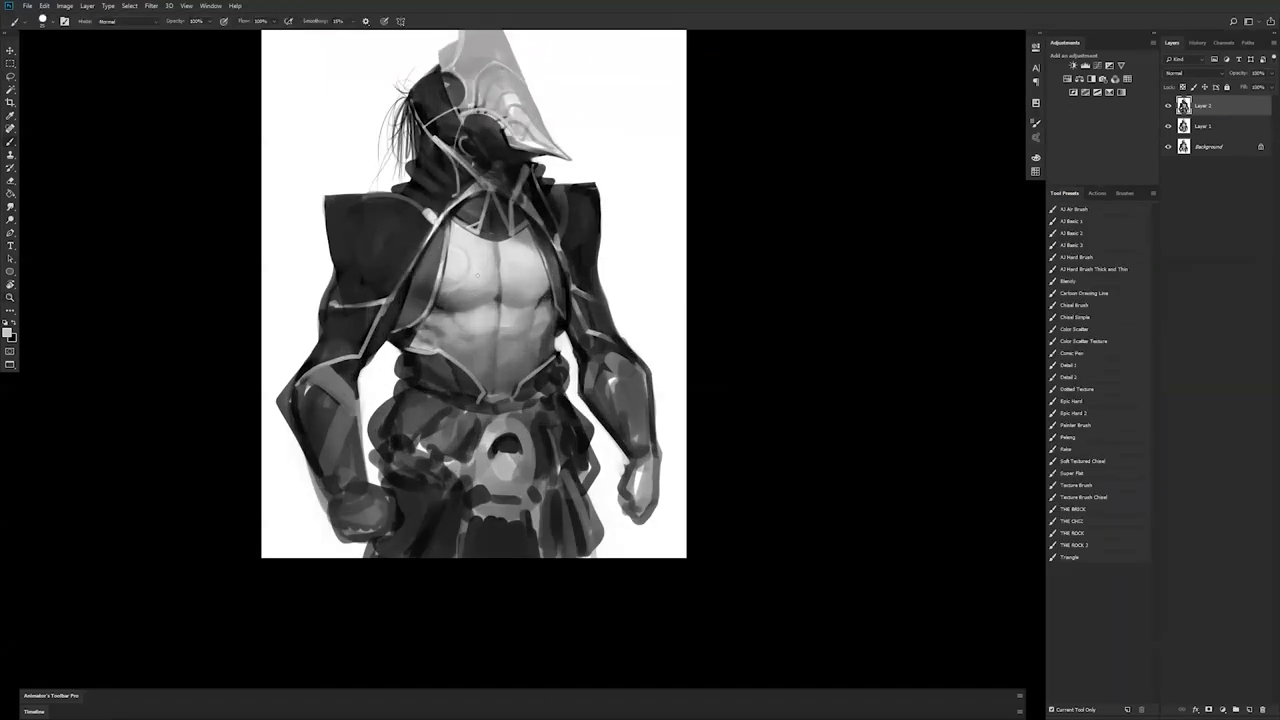
alt+click(463, 297)
key(x)
alt+click(511, 286)
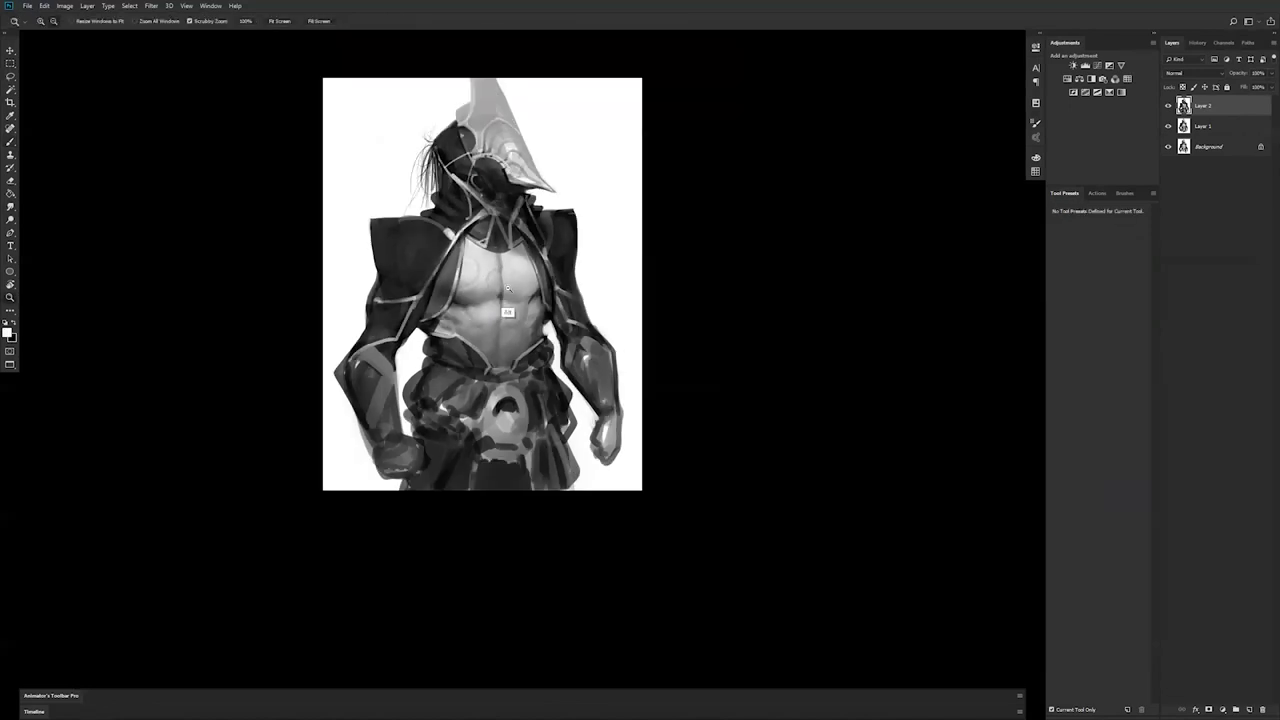
- Refine the shading of the abdomen and add faint curved marks on the flank with a sampled tone
alt+click(507, 290)
alt+click(507, 290)
ctrl+click(508, 297)
ctrl+click(507, 298)
ctrl+click(507, 298)
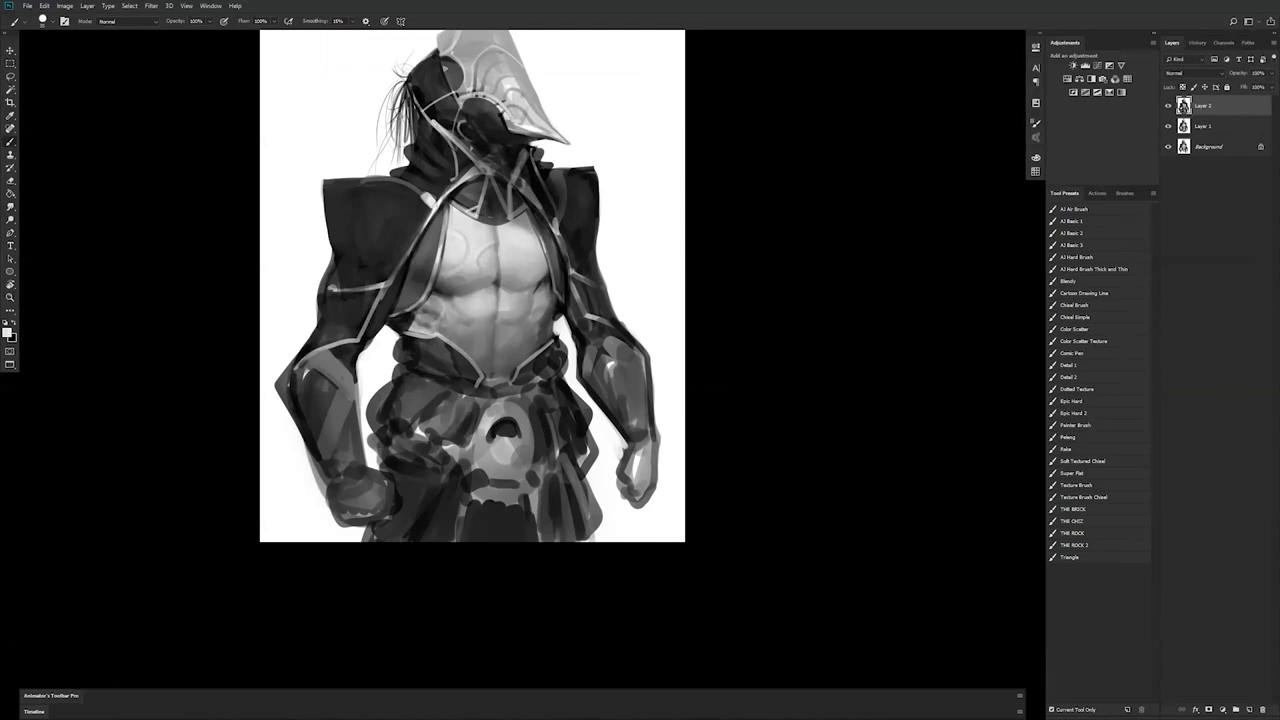
key(x)
alt+click(470, 326)
- Reset the painting colors to black and white, mirror the canvas and show the artwork full screen
key(d)
key(z)
alt+click(477, 318)
alt+click(478, 308)
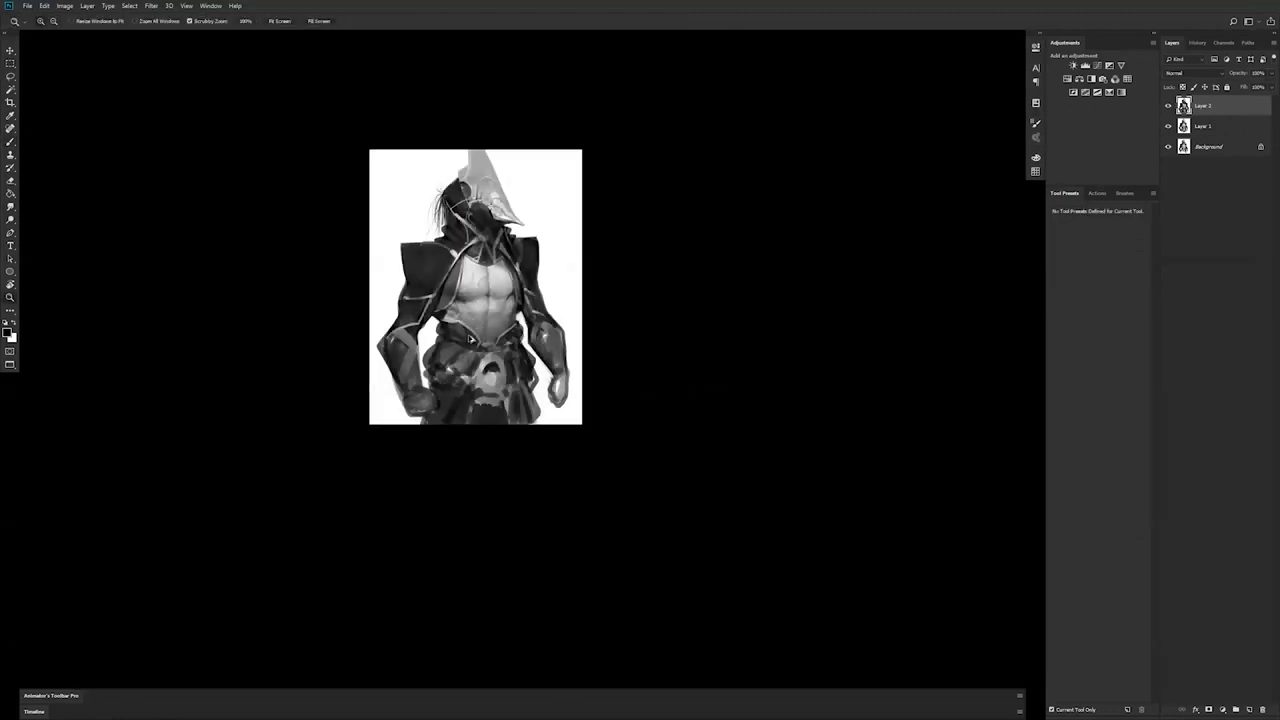
key(ctrl+shift+h)
key(f)
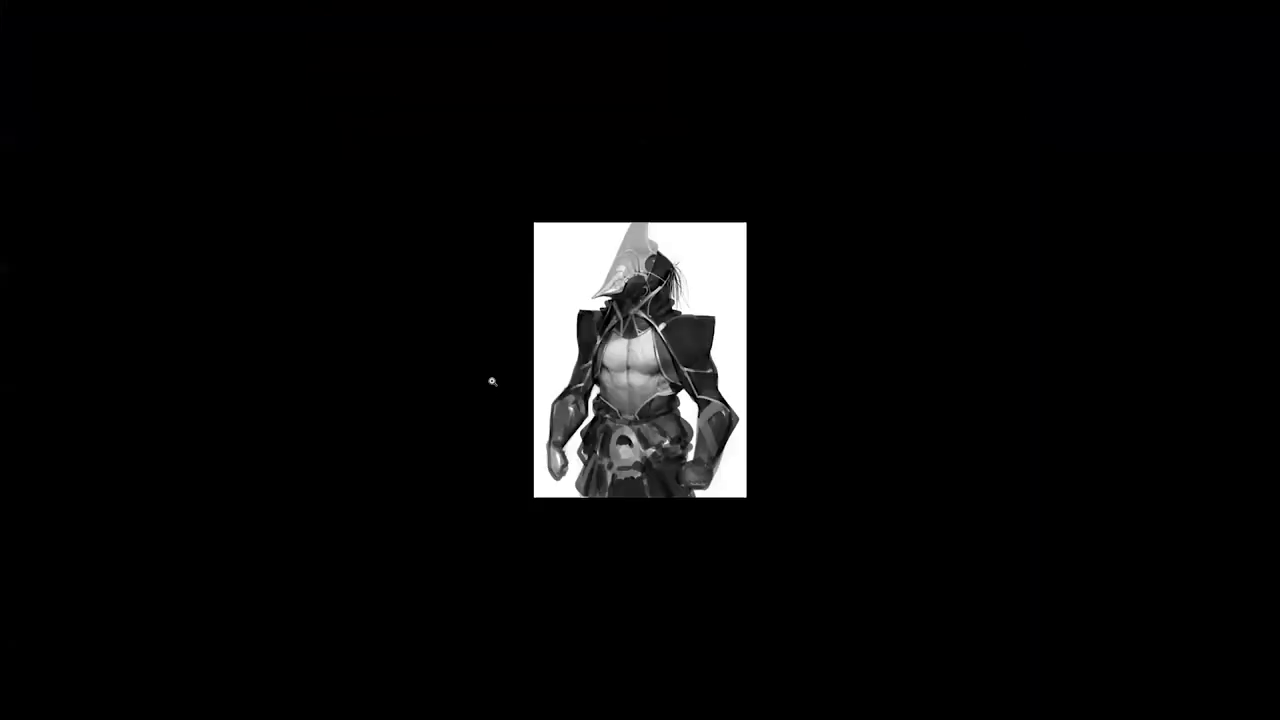
double_click(689, 378)
key(b)
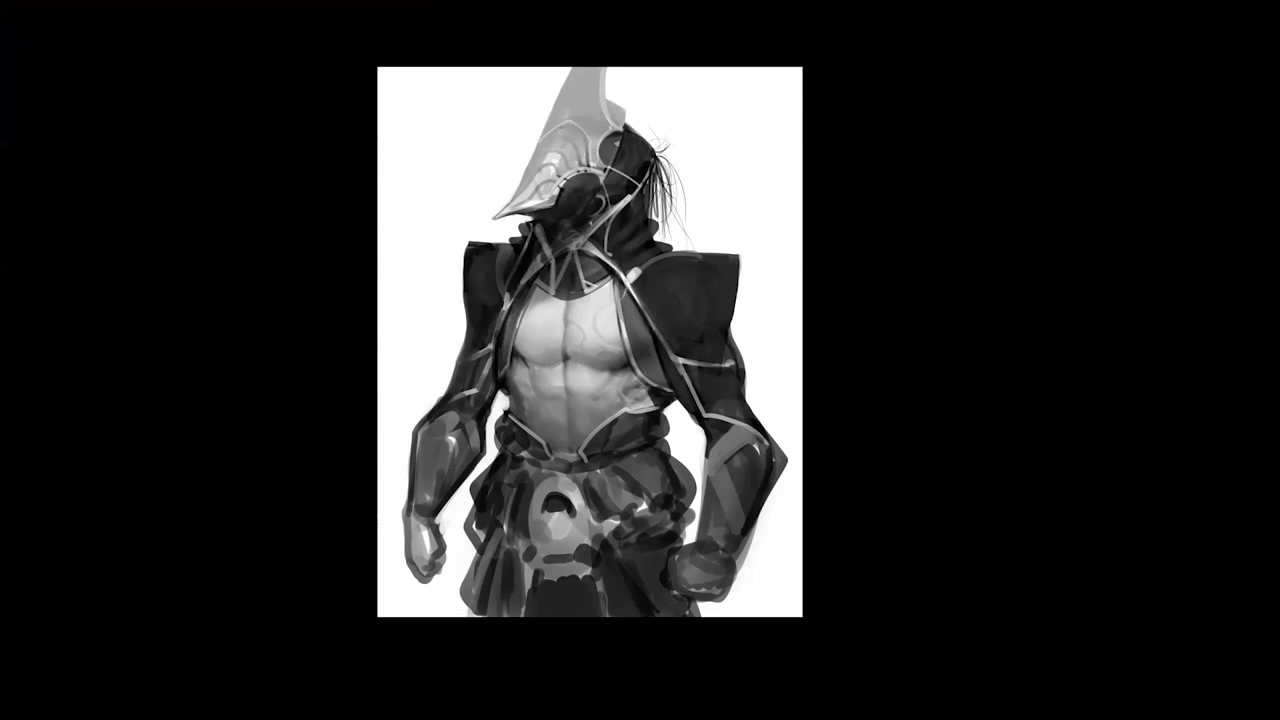
- Paint thin light stripes down the lining of the wide coat lapel and mirror the canvas
mouse_move(629, 288)
mouse_down()
mouse_move(628, 335)
mouse_move(653, 386)
mouse_up()
key(ctrl+minus)
key(ctrl+minus)
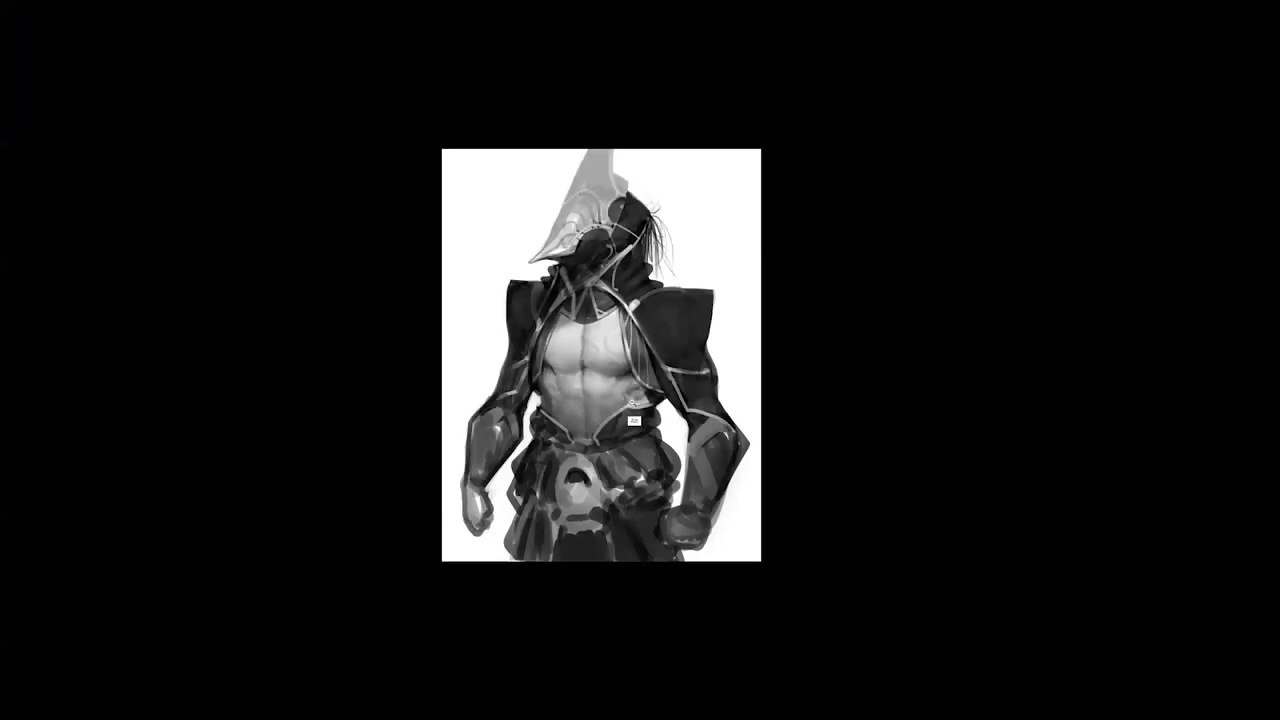
key(ctrl+shift+h)
key(ctrl+plus)
key(ctrl+plus)
key(ctrl+plus)
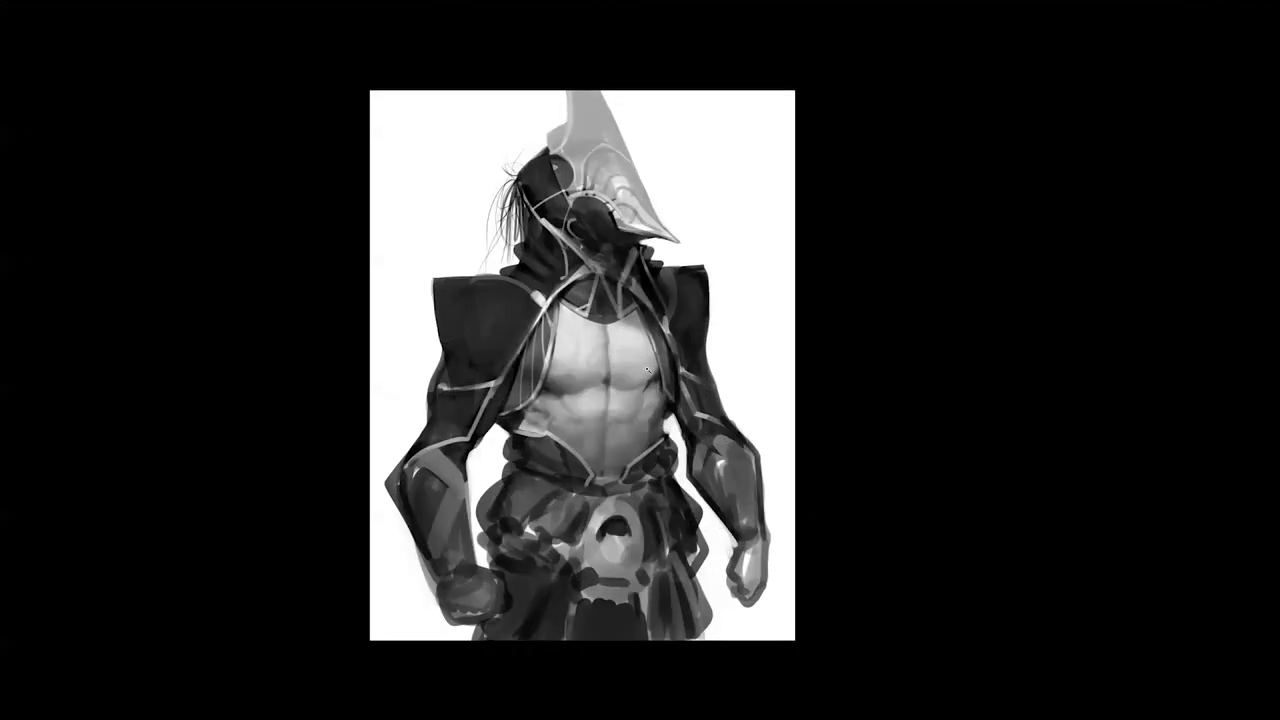
- Paint matching thin stripes down the narrow coat lapel on the far side of the chest
drag(652, 292, 670, 391)
drag(656, 292, 678, 400)
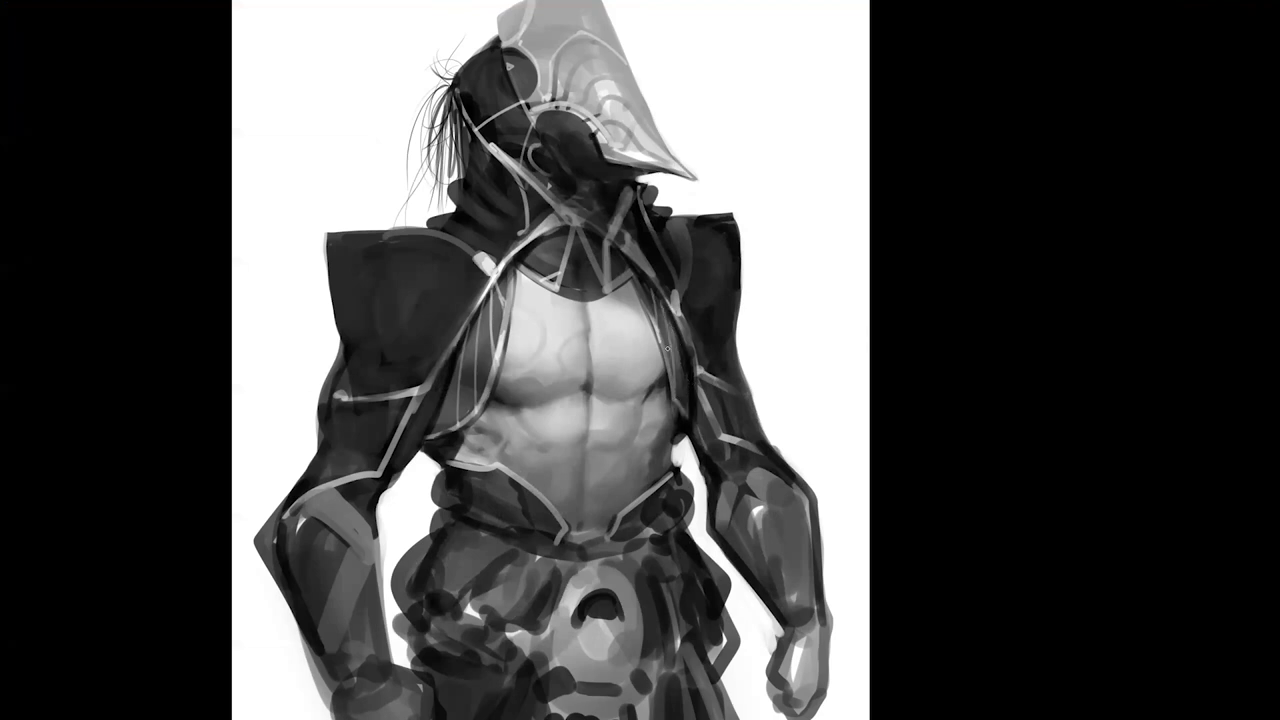
drag(679, 344, 685, 397)
alt+click(690, 427)
scroll(690, 428, down, 1)
scroll(690, 428, up, 3)
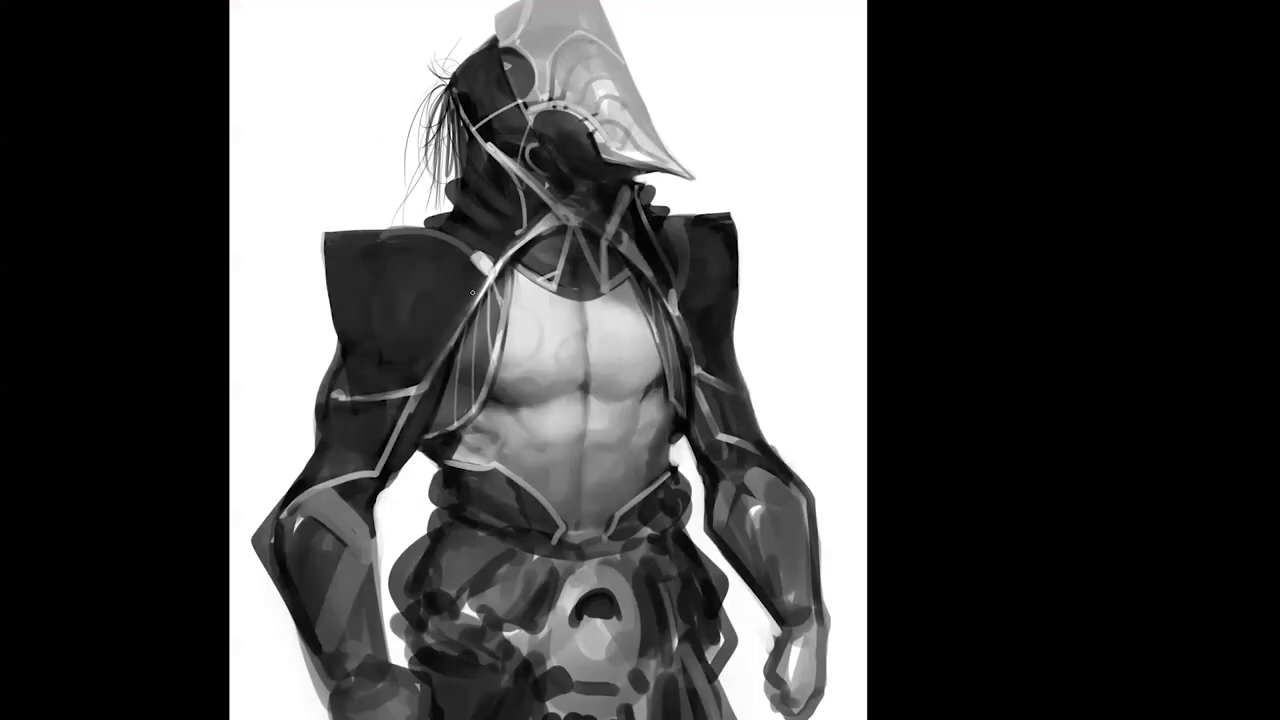
- Enlarge the brush and smooth the dark shading on the large shoulder pad
key(bracketright)
key(bracketright)
key(bracketright)
key(bracketright)
key(bracketright)
key(bracketright)
mouse_move(391, 339)
mouse_down()
mouse_move(391, 357)
mouse_move(387, 291)
mouse_up()
scroll(416, 352, down, 1)
scroll(424, 412, down, 1)
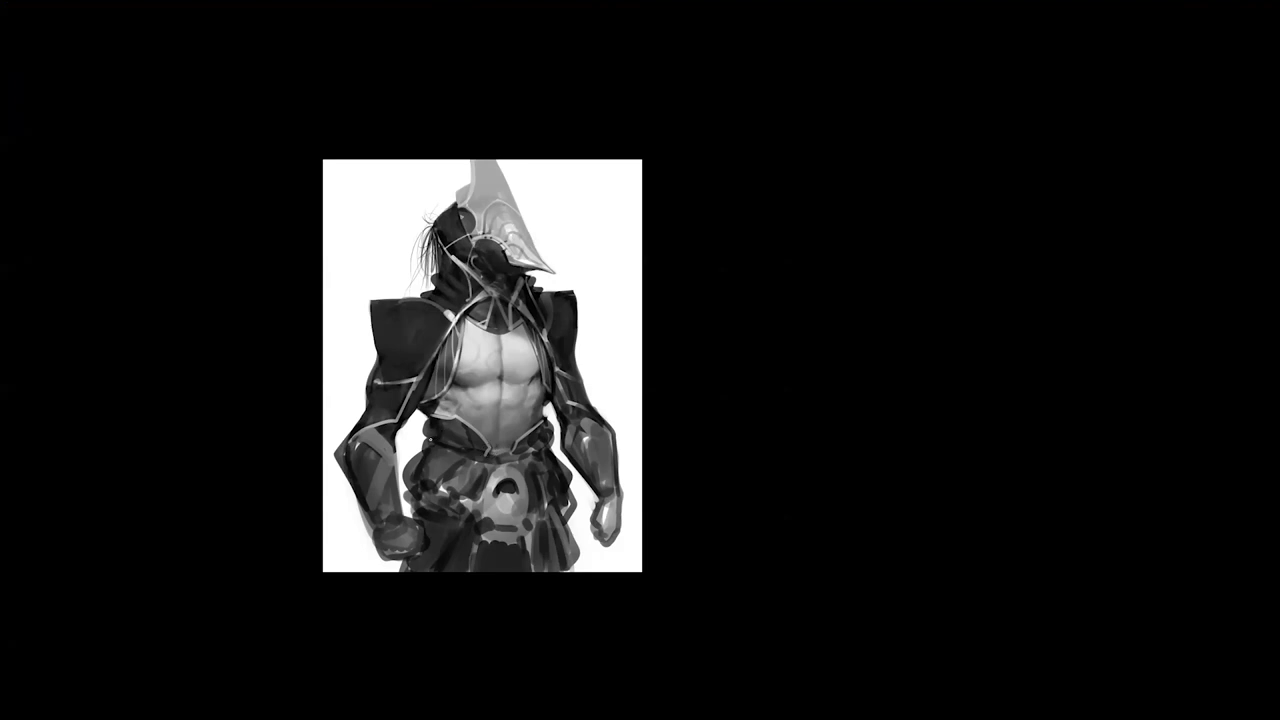
- Darken the belt beneath the waist and lay dark fold strokes across both sides of the upper skirt
key(])
drag(444, 454, 546, 450)
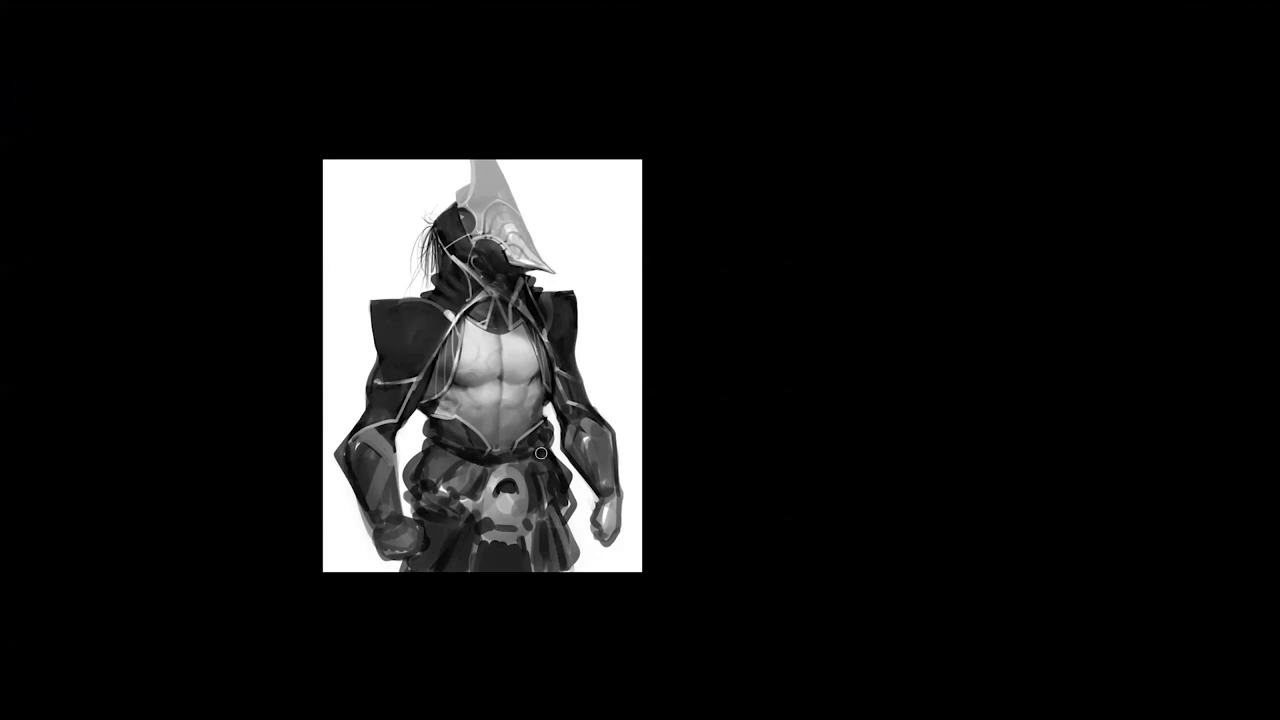
drag(438, 452, 480, 488)
drag(550, 458, 530, 530)
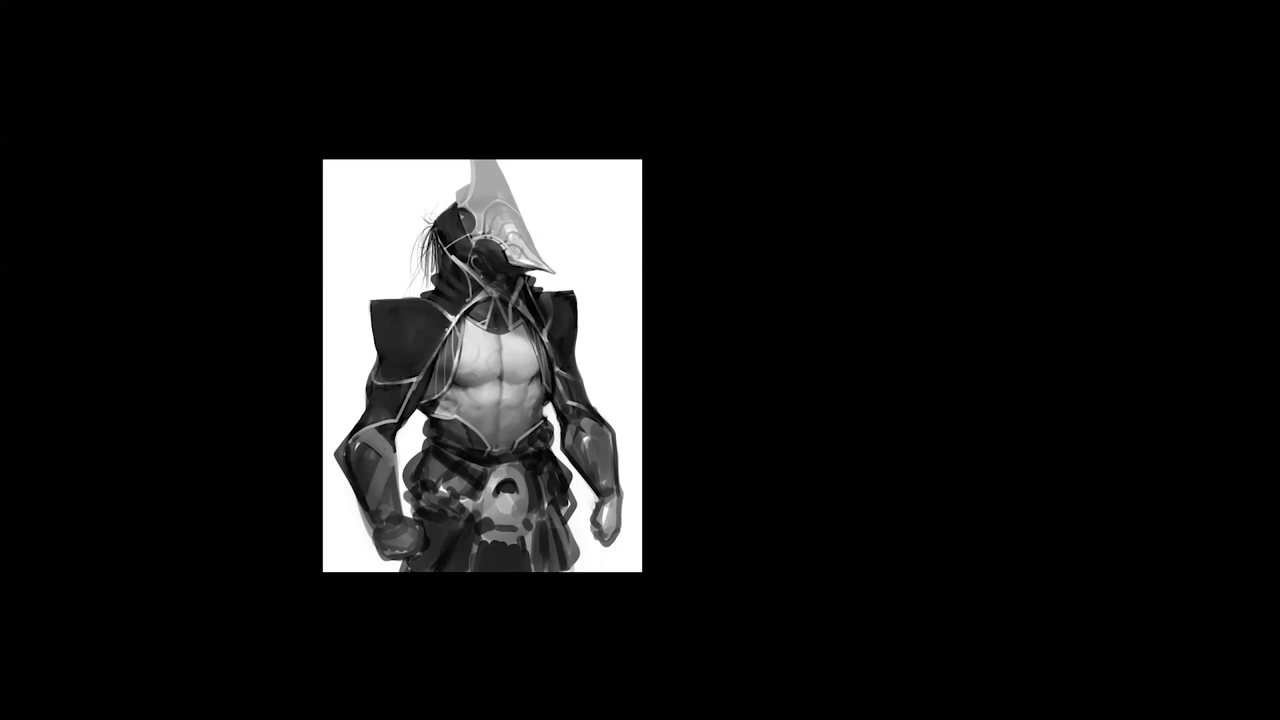
- Refine the light trim along the coat edge and neck straps, checking the figure with the canvas mirrored
key(ctrl+alt)
drag(547, 334, 557, 375)
scroll(552, 396, up, 1)
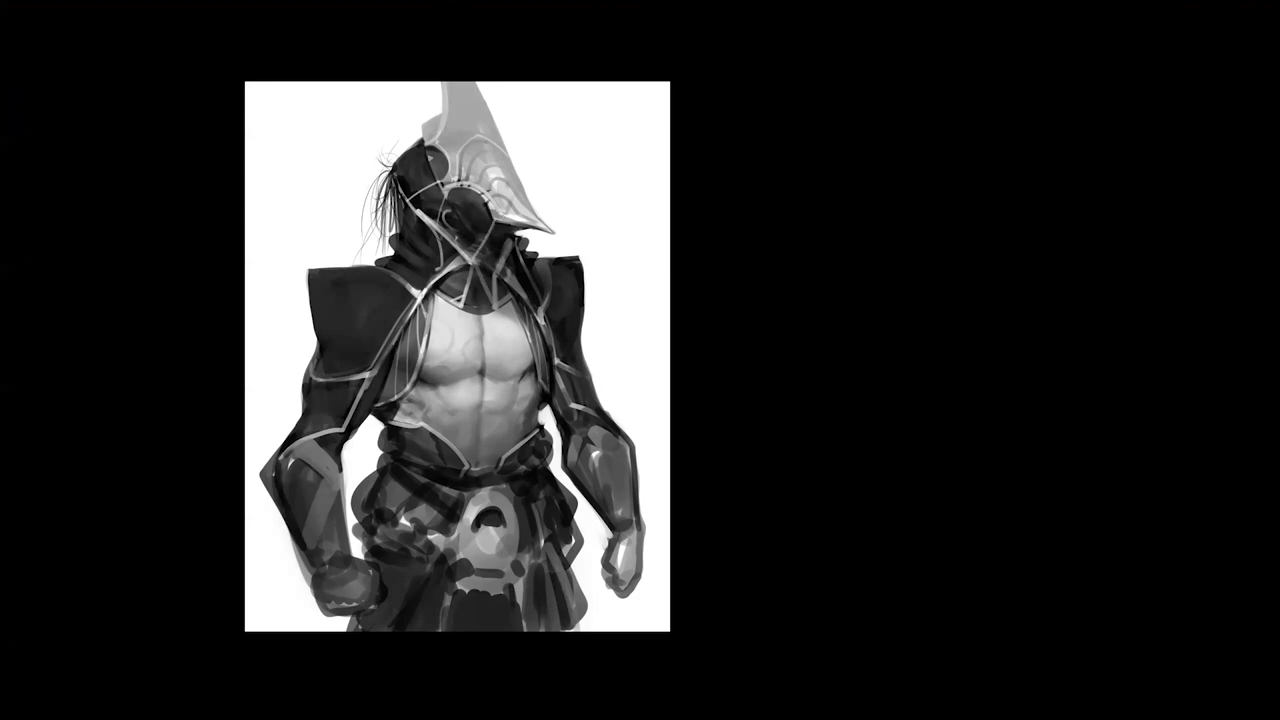
alt+click(510, 284)
key(ctrl+shift+h)
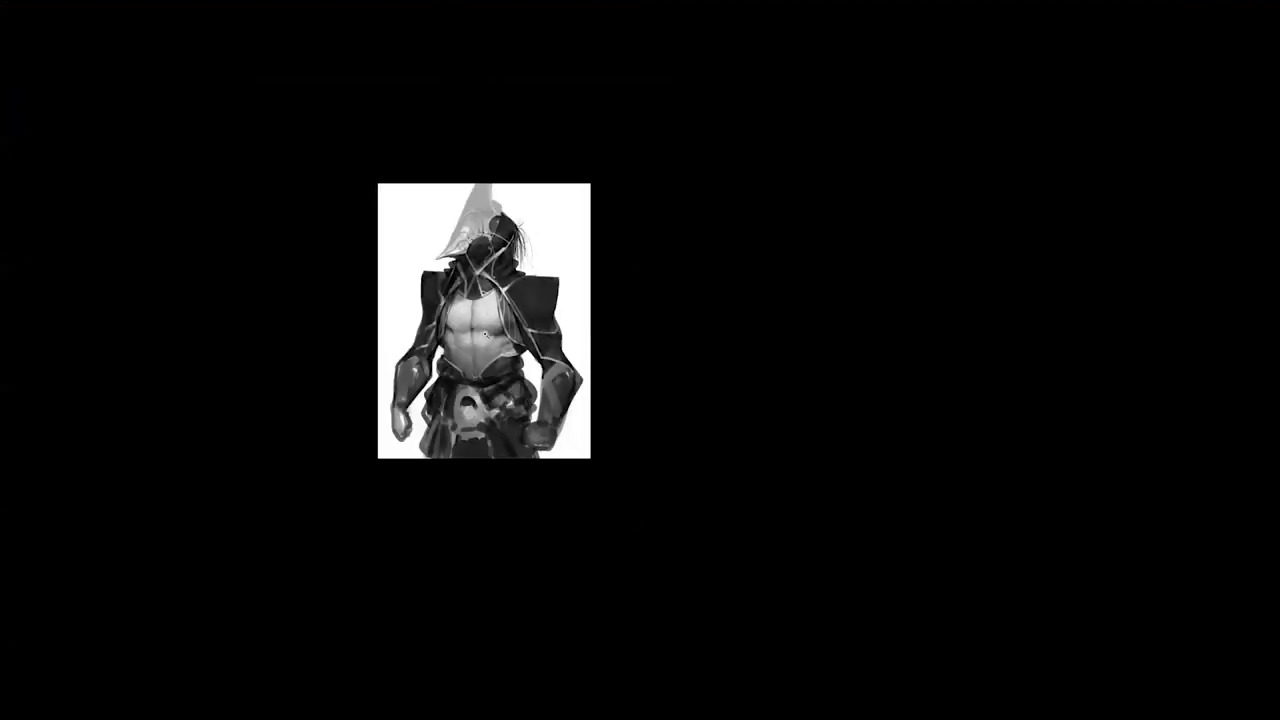
scroll(493, 286, up, 2)
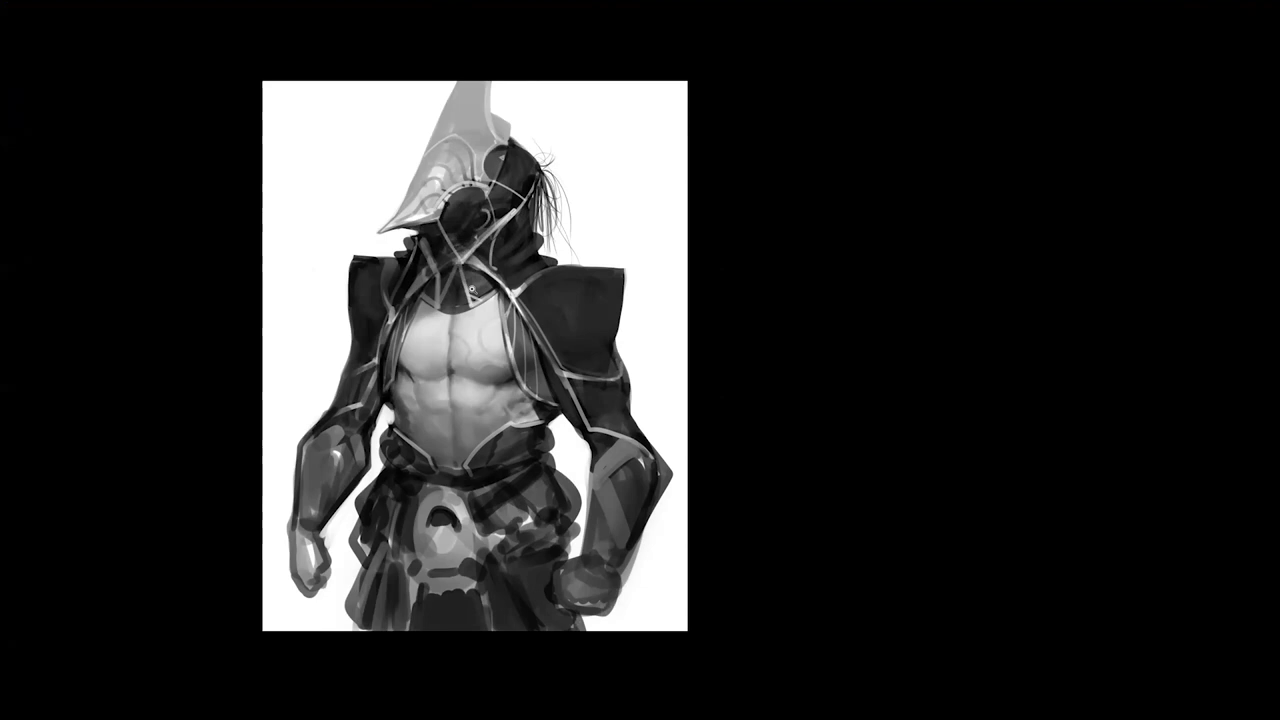
key(F2)
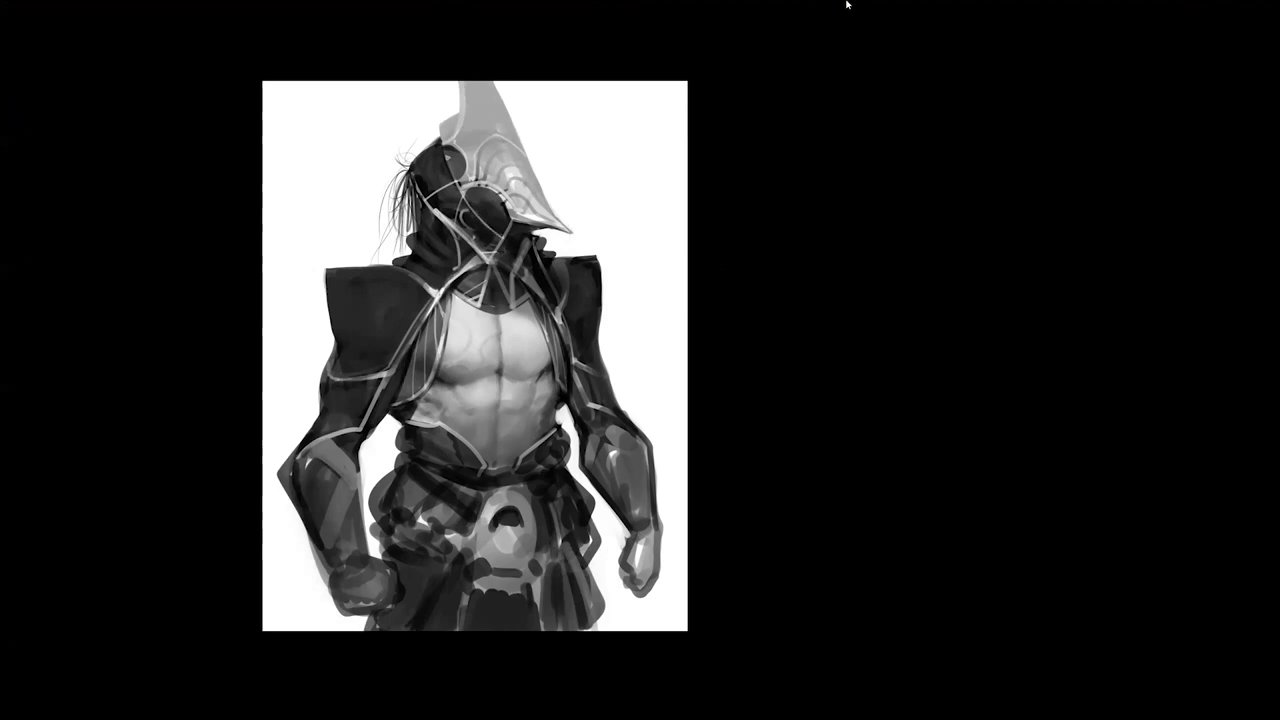
- Leave the full-screen view and compare the figure mirrored and unmirrored at reduced size
key(f)
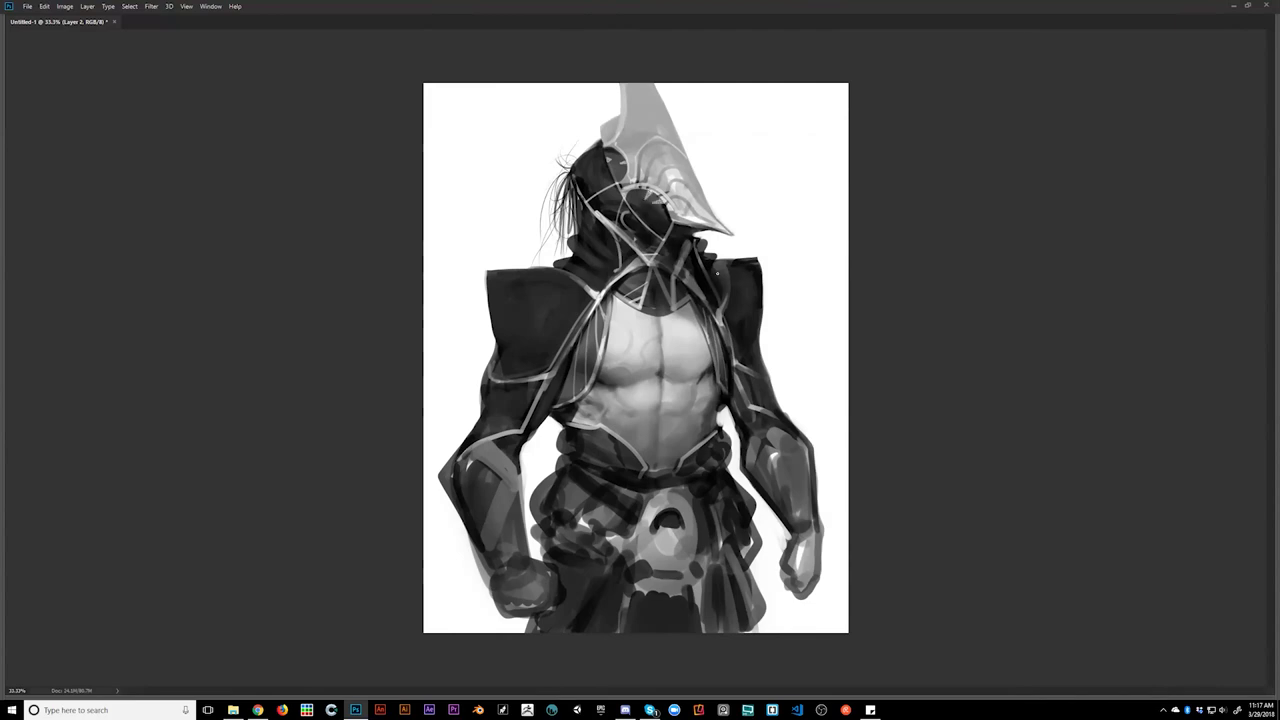
alt+click(706, 364)
alt+click(706, 368)
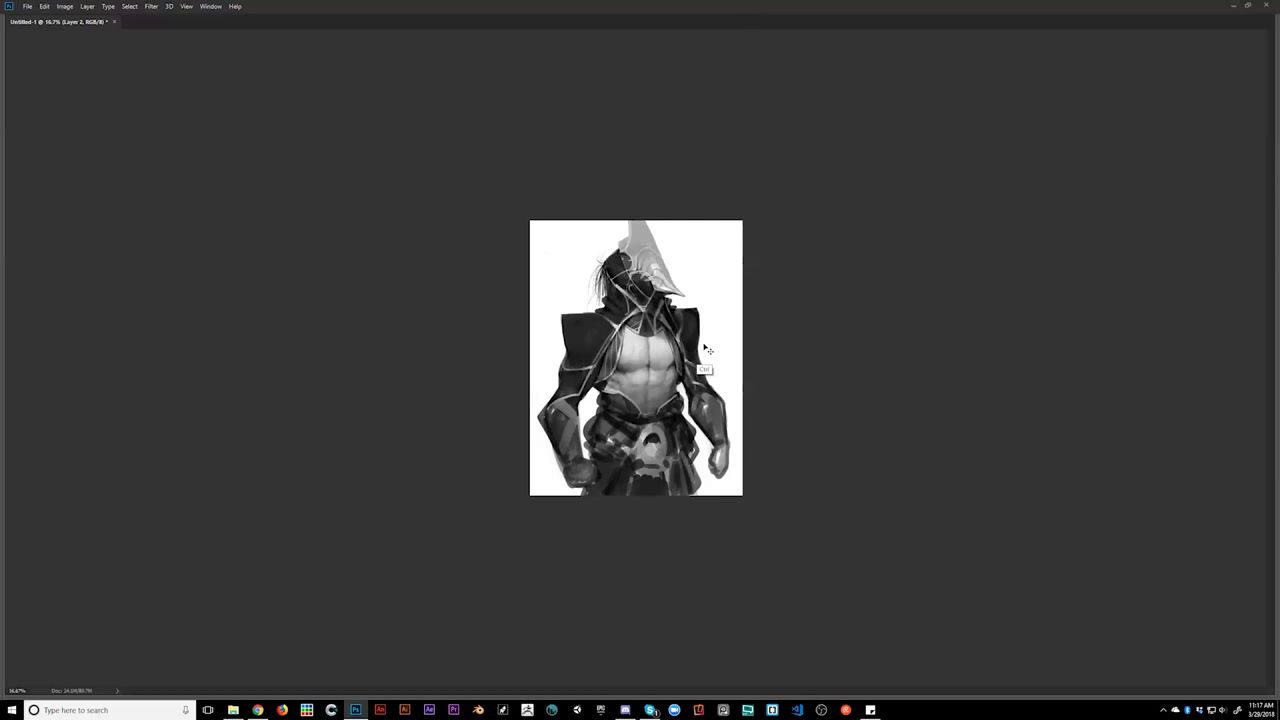
key(ctrl+shift+h)
key(ctrl+plus)
key(ctrl+plus)
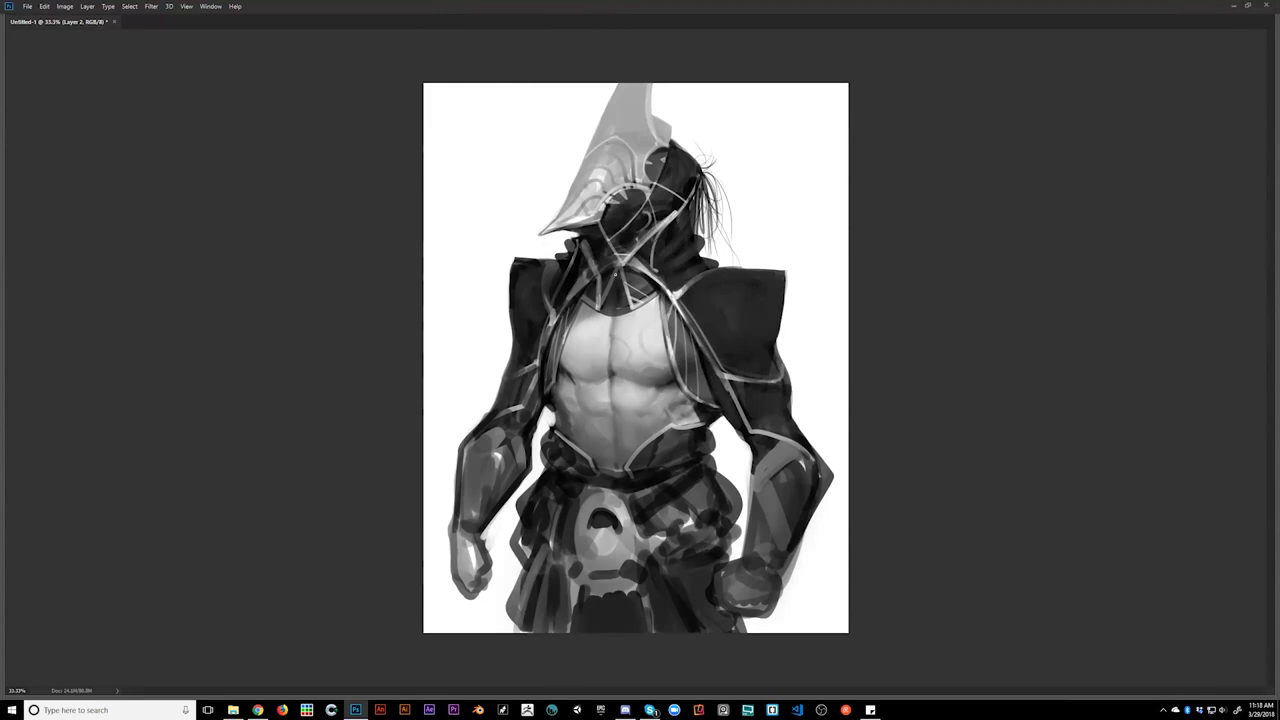
alt+click(652, 350)
alt+click(652, 352)
key(ctrl+shift+h)
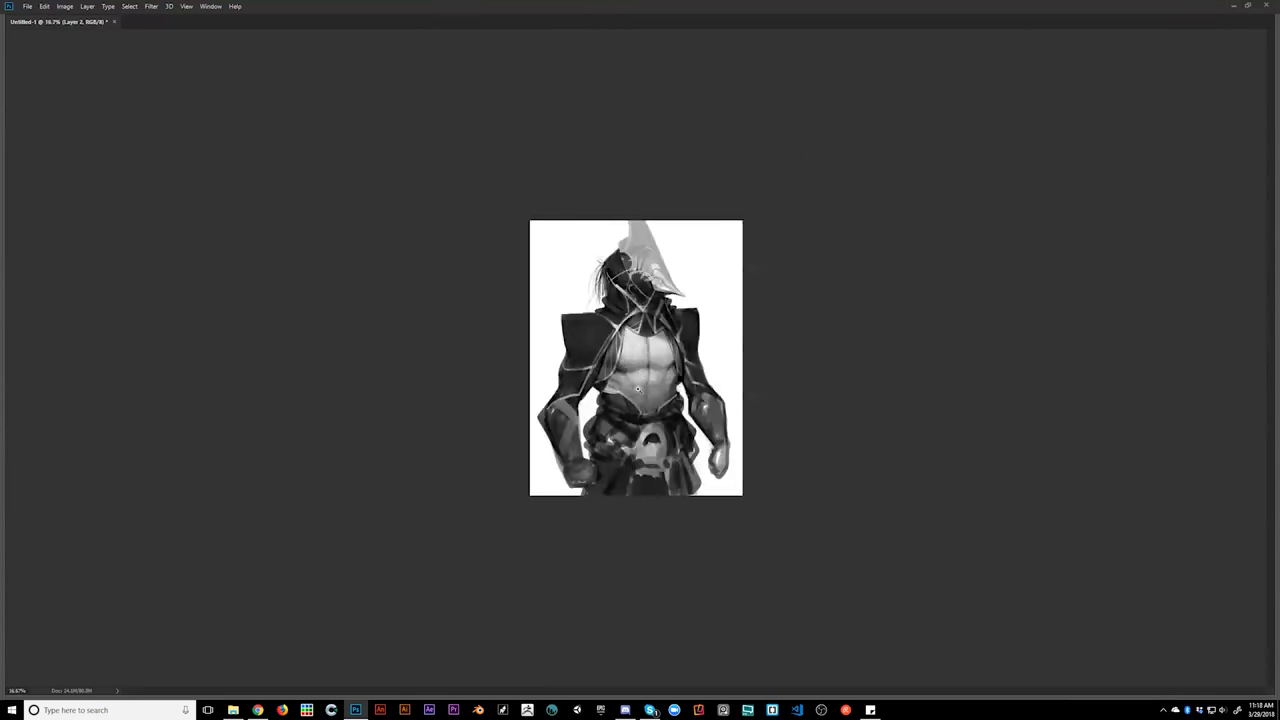
- Paint small curved markings on the chest beside the wide lapel and mirror the canvas
click(641, 388)
click(643, 382)
key(ctrl+plus)
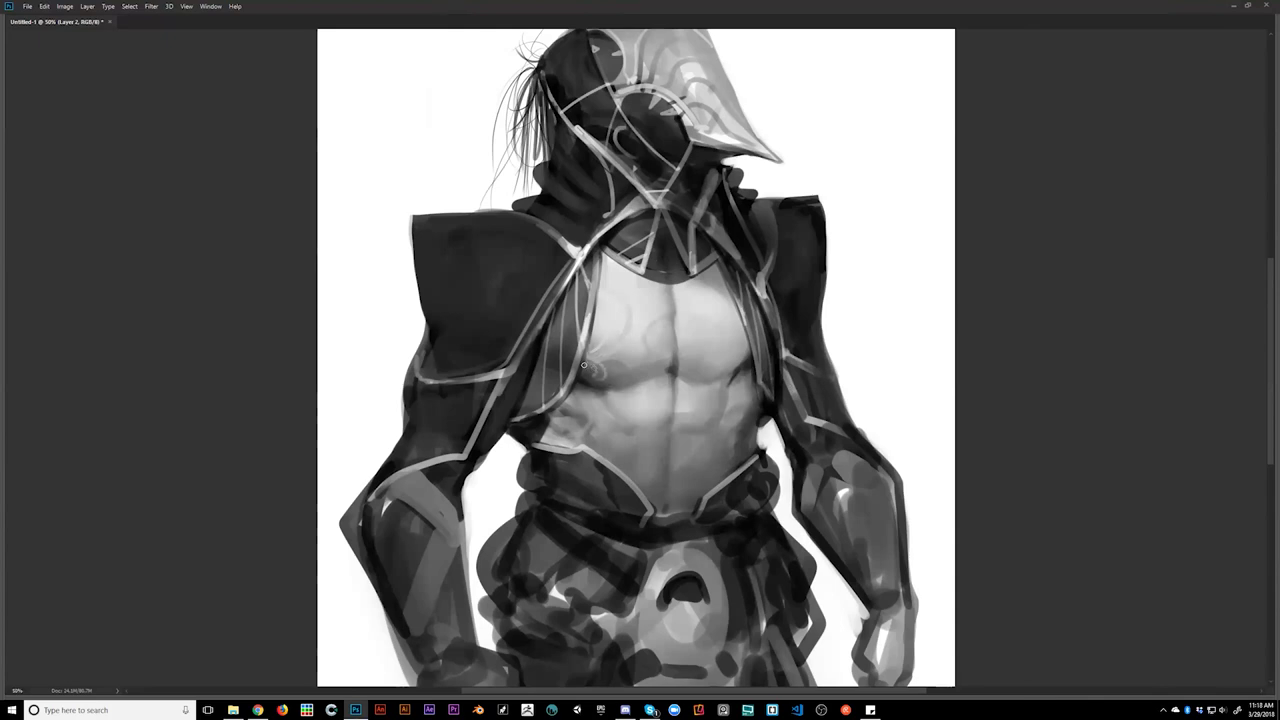
drag(584, 371, 607, 372)
scroll(678, 423, down, 3)
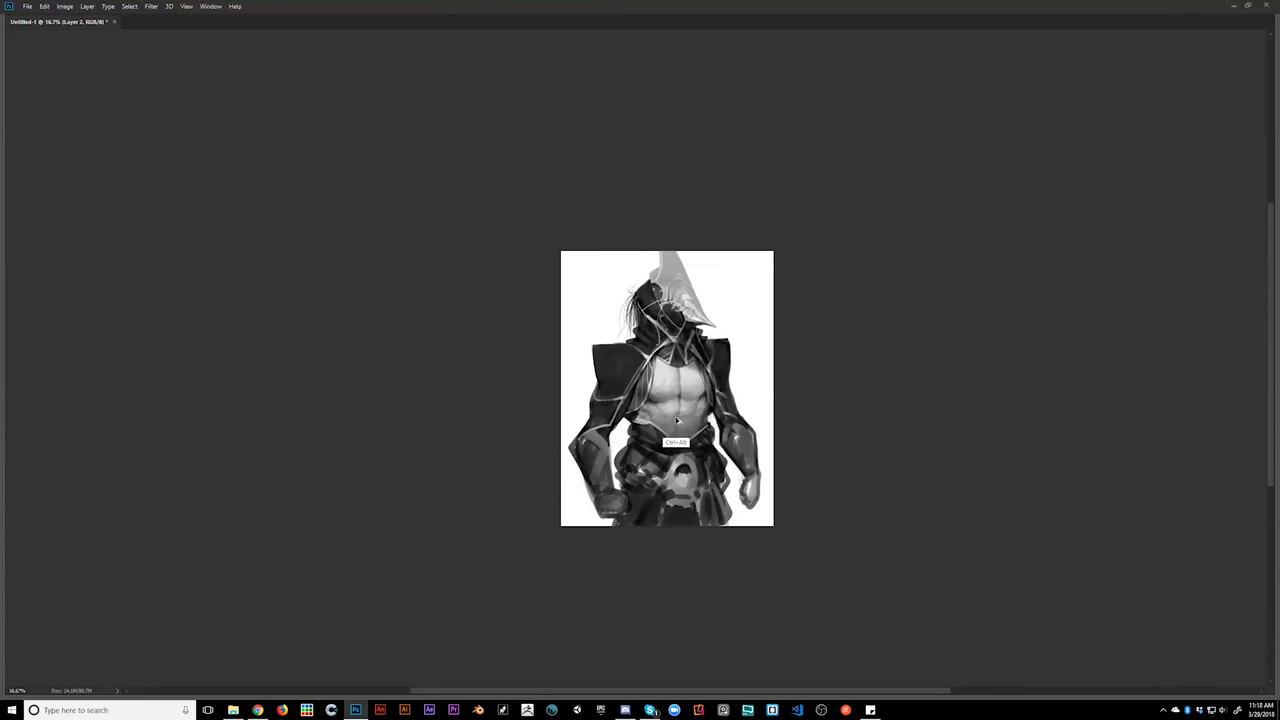
key(F2)
scroll(715, 366, up, 2)
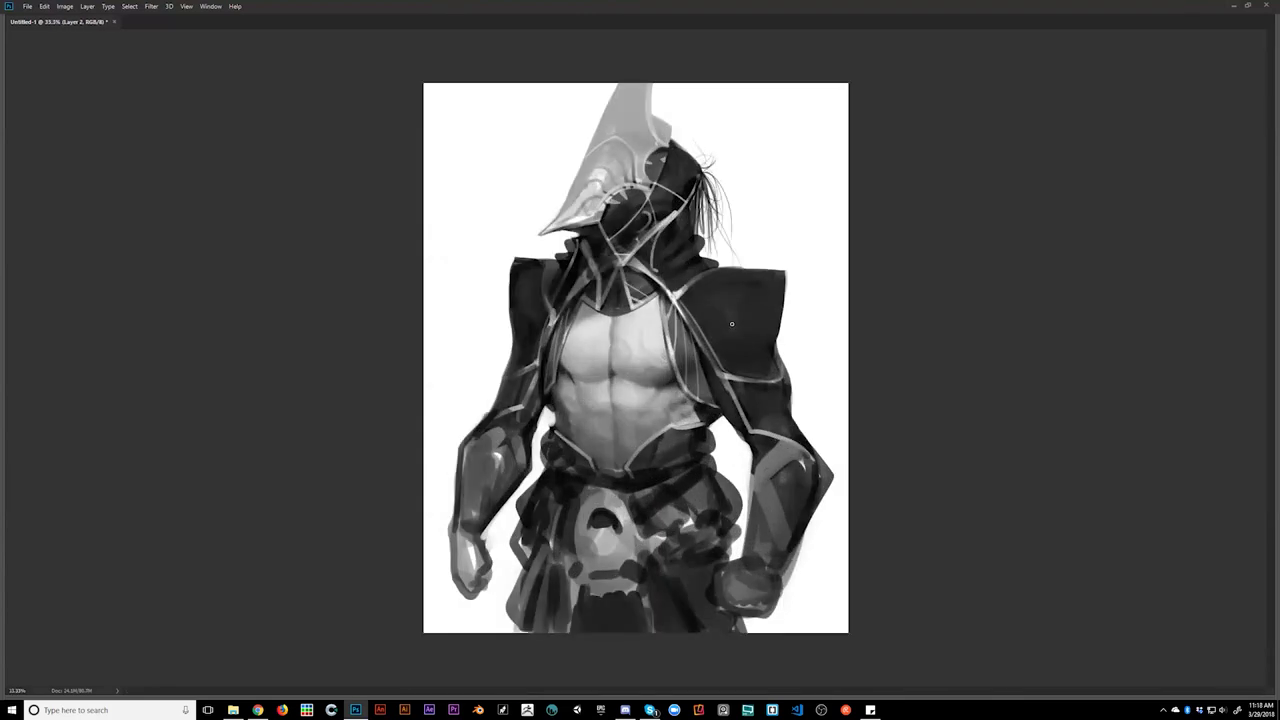
- Darken and smooth both shoulder pads with a much larger brush, then undo the last stroke along the outer shoulder
key(])
key(])
key(])
key(])
key(])
key(])
key(])
key(])
key(])
key(])
drag(768, 306, 766, 327)
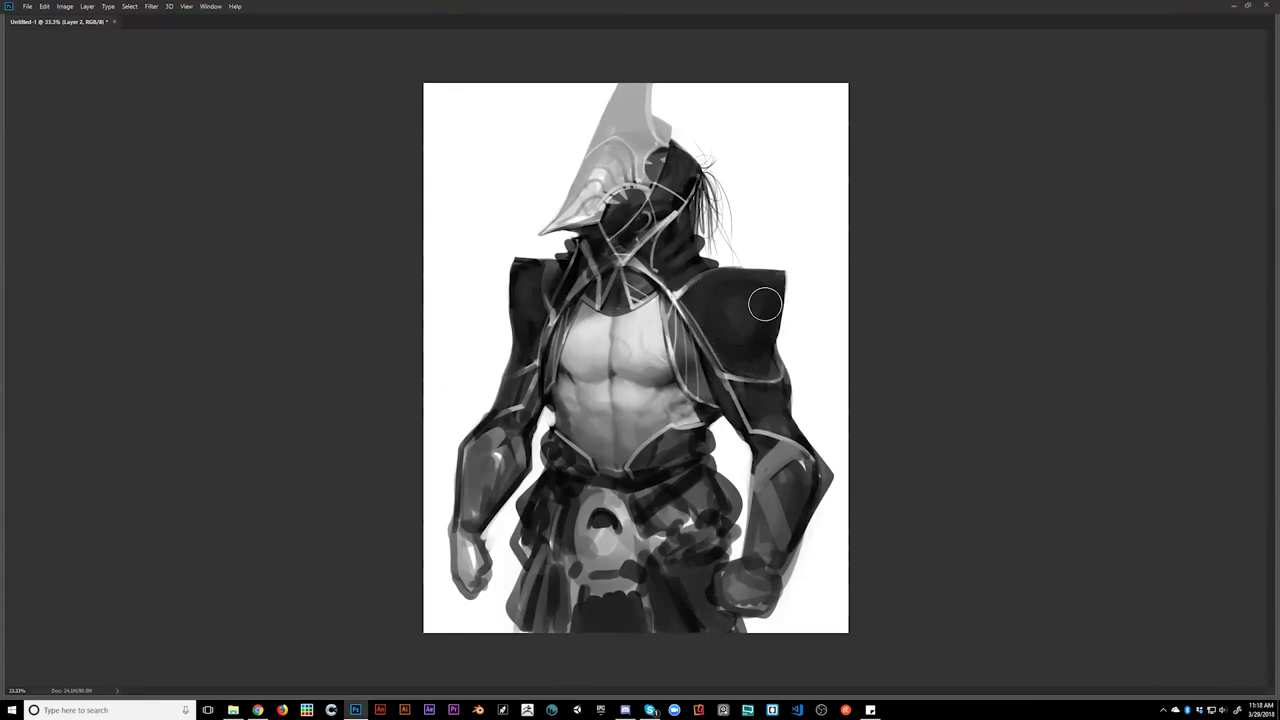
mouse_move(526, 308)
mouse_down()
mouse_move(525, 340)
mouse_move(526, 277)
mouse_move(535, 350)
mouse_up()
drag(490, 266, 495, 337)
key(ctrl+z)
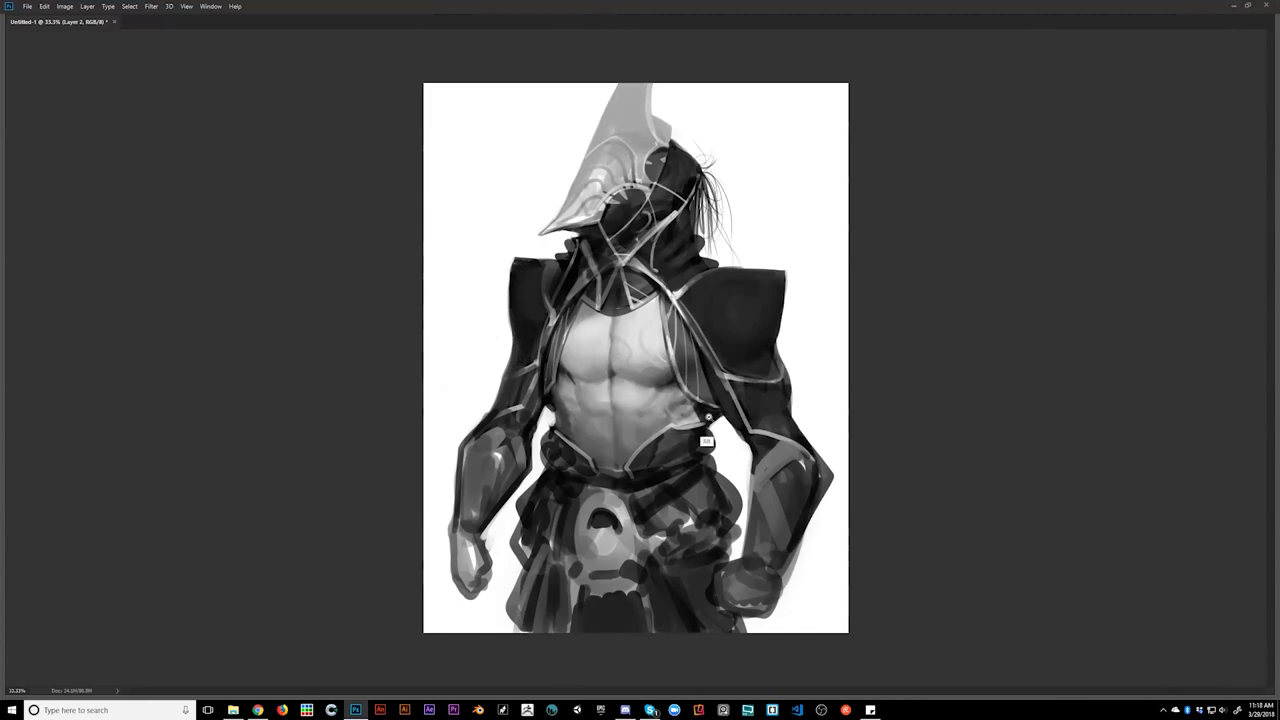
- Flip the canvas back, shrink the brush and paint dark angular details on the forearm guards
alt+click(708, 421)
alt+click(709, 421)
alt+click(710, 421)
key(ctrl+plus)
key(ctrl+plus)
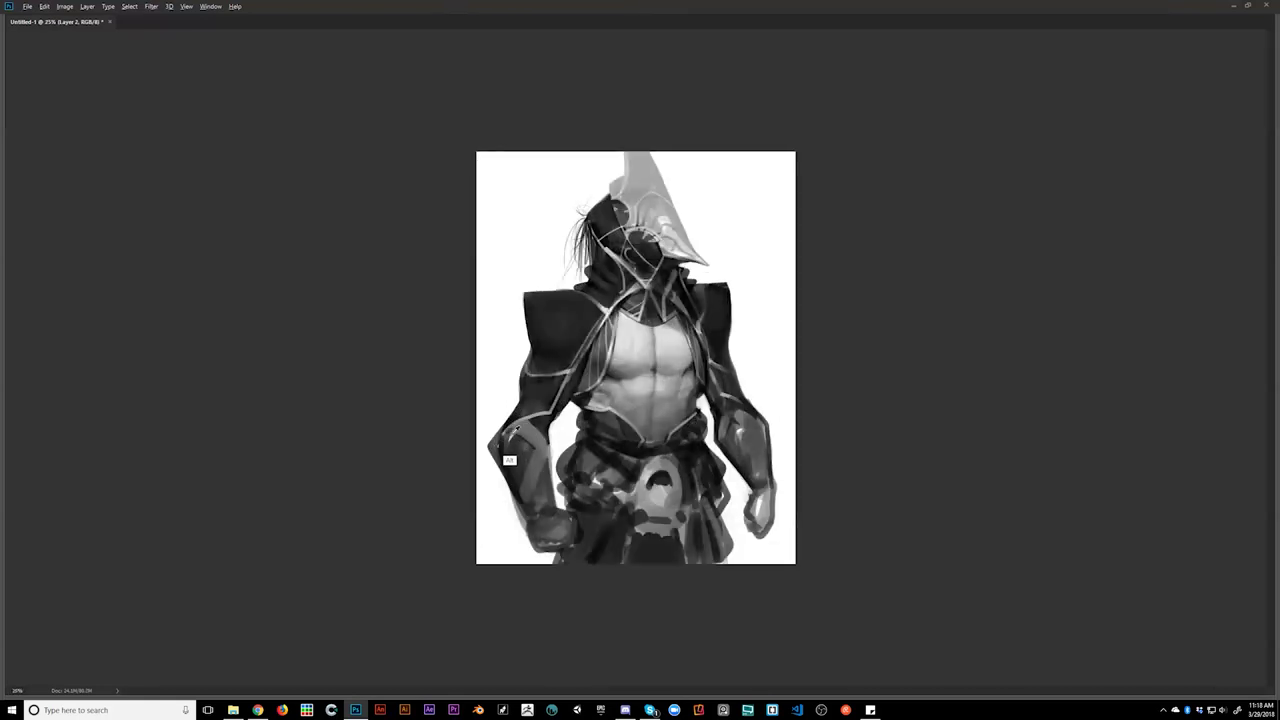
key([)
key([)
key([)
key([)
key([)
key([)
key([)
key([)
drag(514, 436, 531, 444)
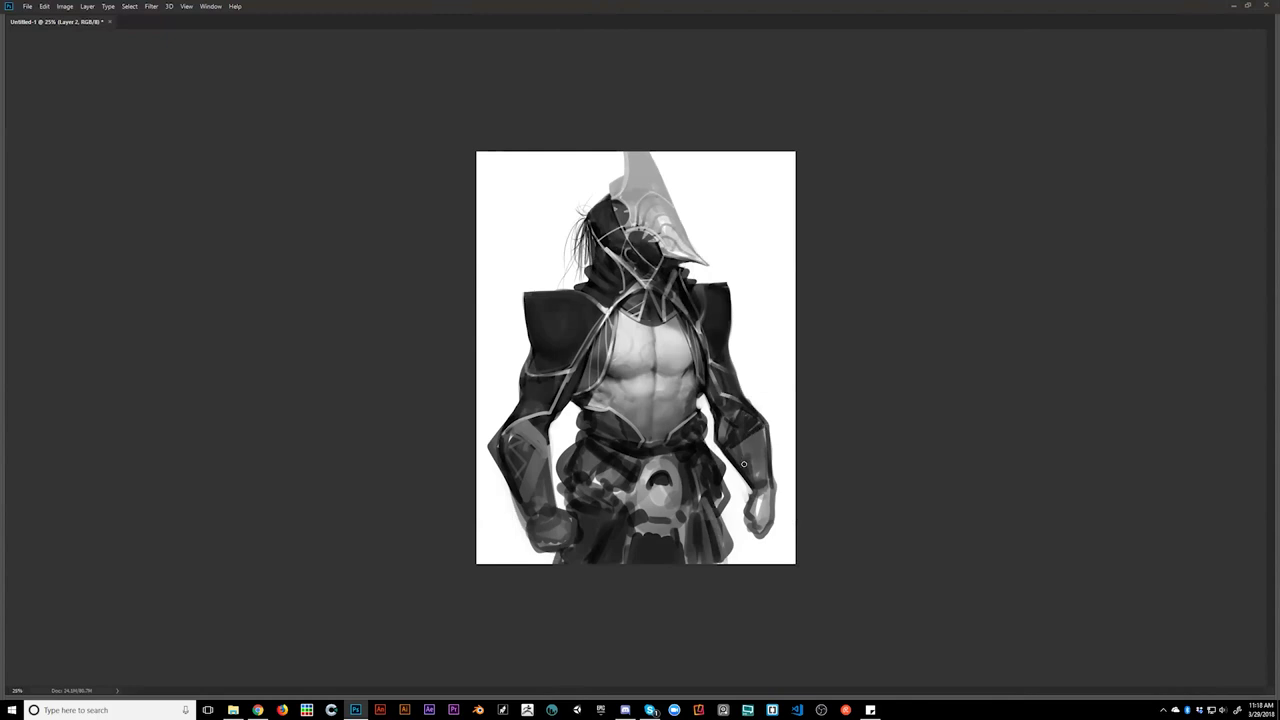
- Darken the wrist end of the forearm guard and, with a larger brush, the side of the waist wrap
mouse_move(751, 485)
mouse_down()
mouse_move(770, 511)
mouse_move(754, 476)
mouse_move(768, 507)
mouse_move(771, 480)
mouse_up()
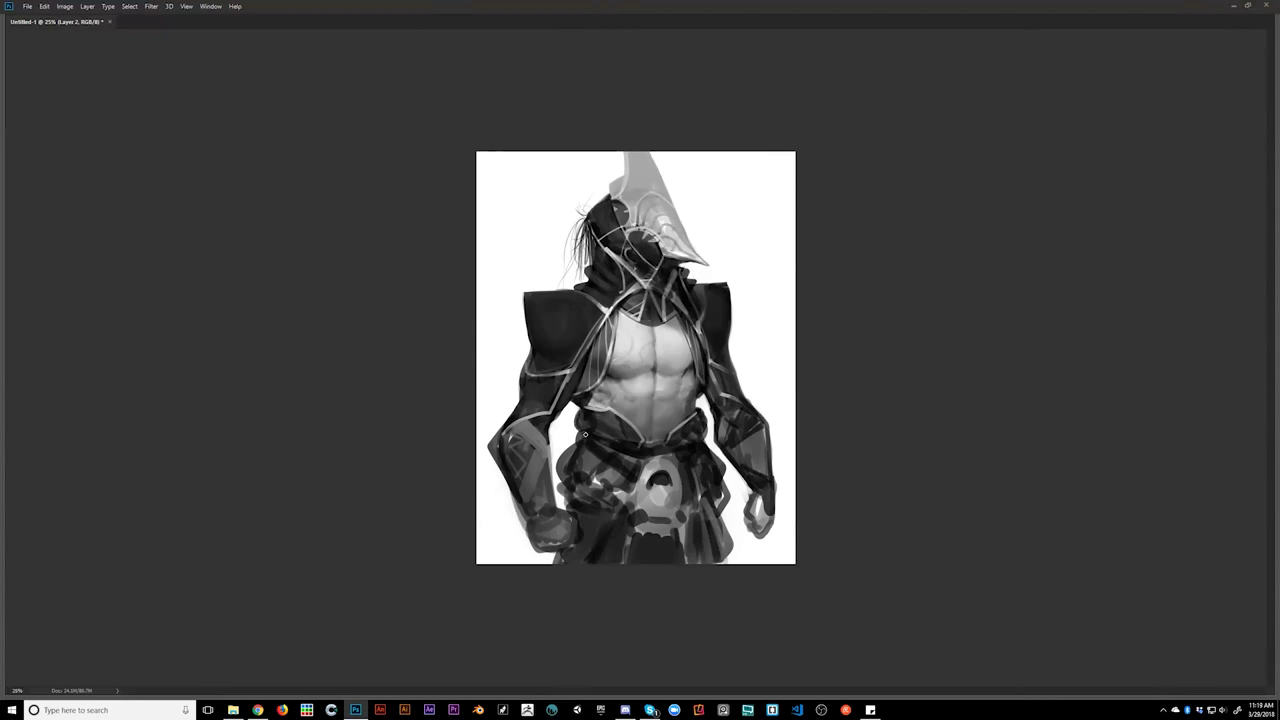
key(])
key(])
key(])
drag(585, 424, 609, 430)
key(bracketright)
key(bracketright)
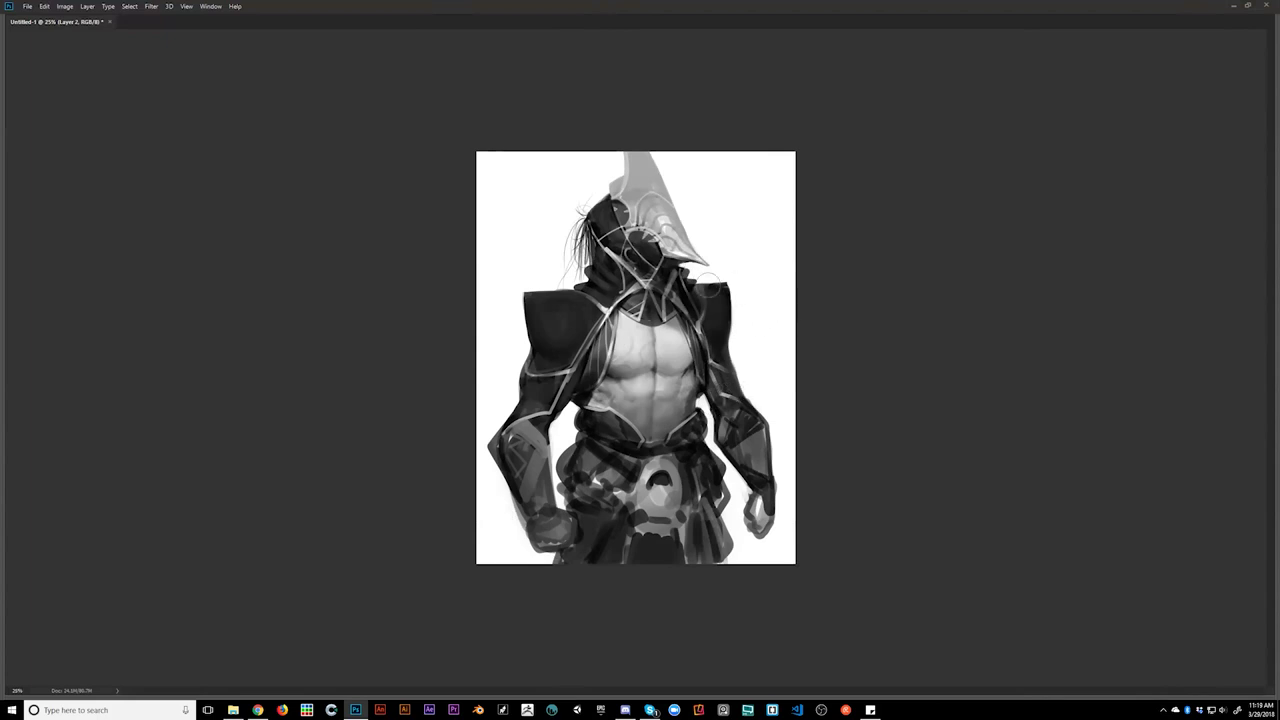
- Enlarge the brush and shade the dark coat area beside the inner lower edge of the large shoulder pad
key(ctrl+plus)
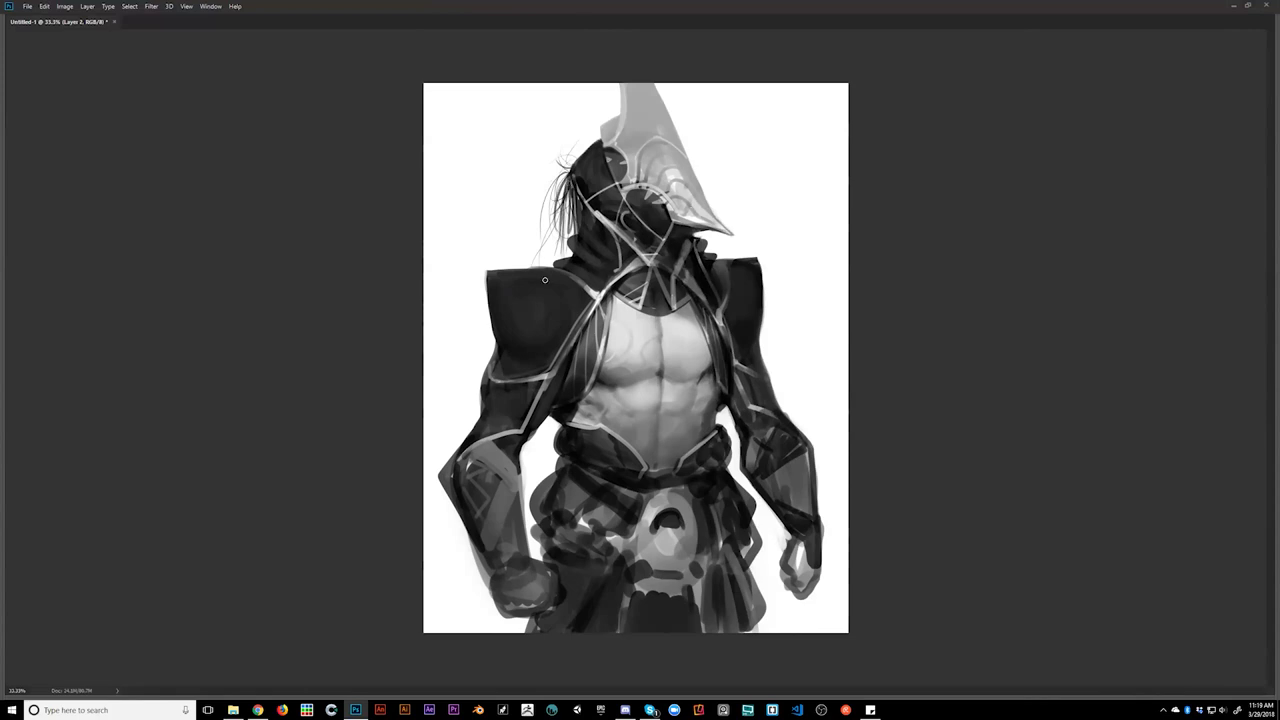
key(bracketright)
key(bracketright)
key(bracketright)
key(bracketright)
drag(566, 385, 570, 366)
- Shrink the brush and refine the trim under the large shoulder pad and along both coat lapels, undoing the first stroke
key(bracketleft)
key(bracketleft)
key(bracketleft)
key(bracketleft)
mouse_move(490, 366)
mouse_down()
mouse_move(504, 385)
mouse_move(550, 375)
mouse_up()
key(ctrl+alt+z)
mouse_move(494, 378)
mouse_down()
mouse_move(560, 375)
mouse_move(599, 302)
mouse_up()
drag(700, 293, 729, 406)
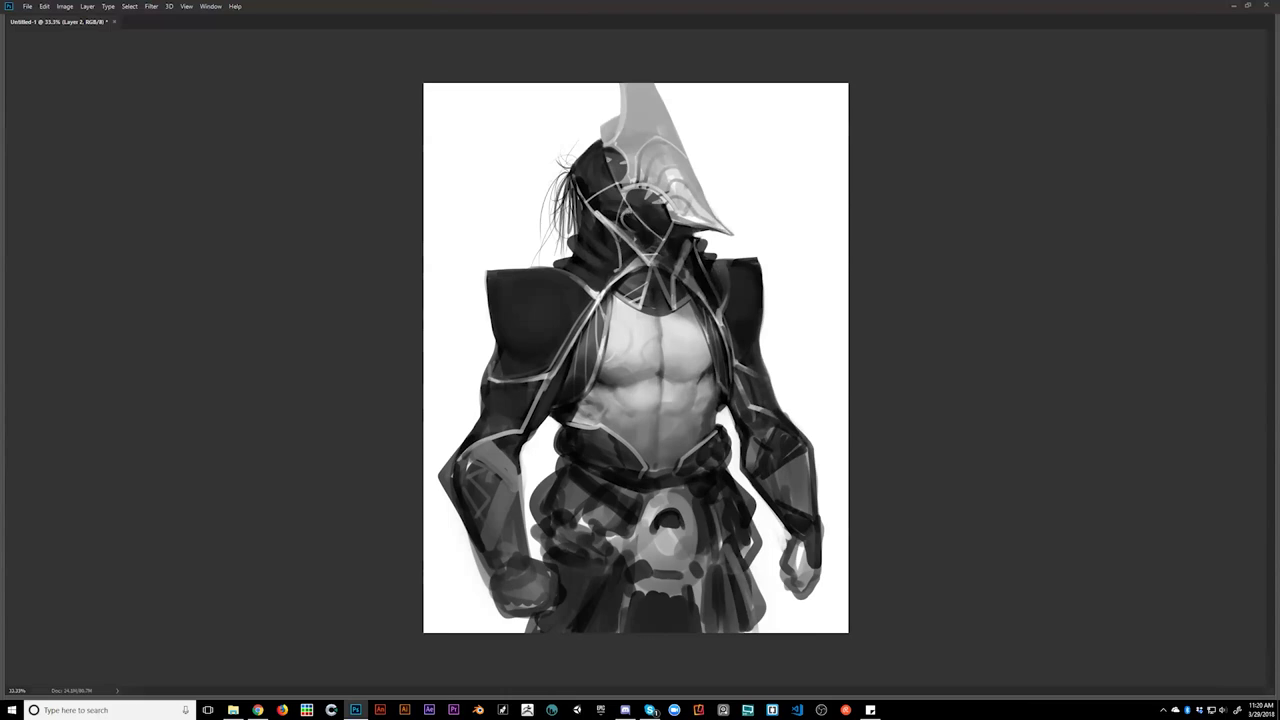
- Touch up the hood edges around the mask, sample tones beside the lapel and mirror the canvas to check the figure
drag(635, 233, 645, 250)
drag(601, 146, 602, 181)
alt+click(709, 338)
alt+click(711, 376)
key(ctrl+shift+h)
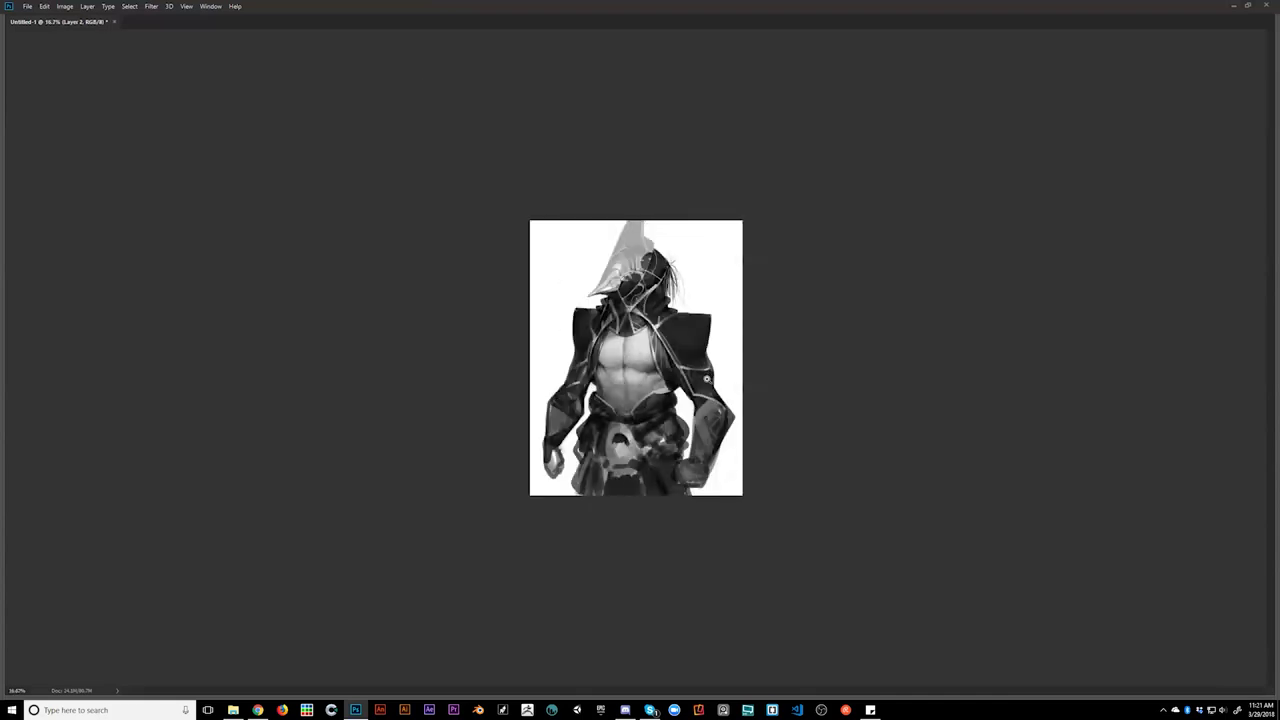
key(ctrl+plus)
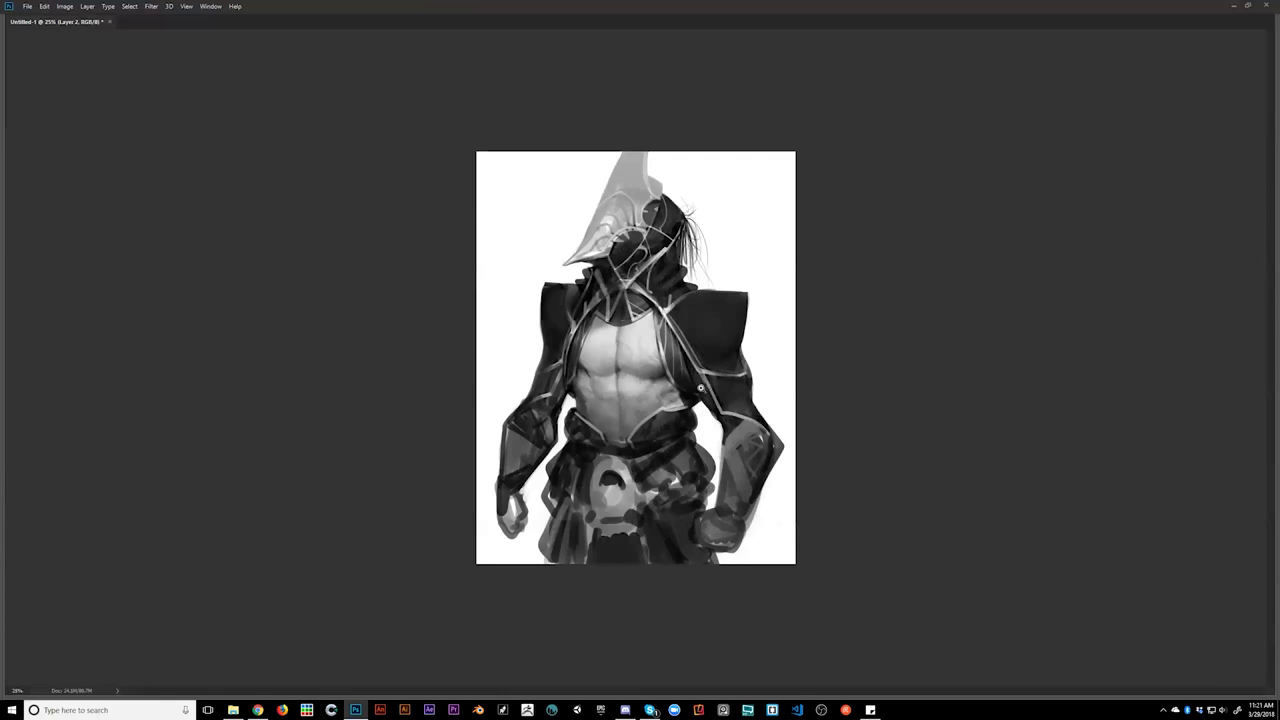
key(ctrl+plus)
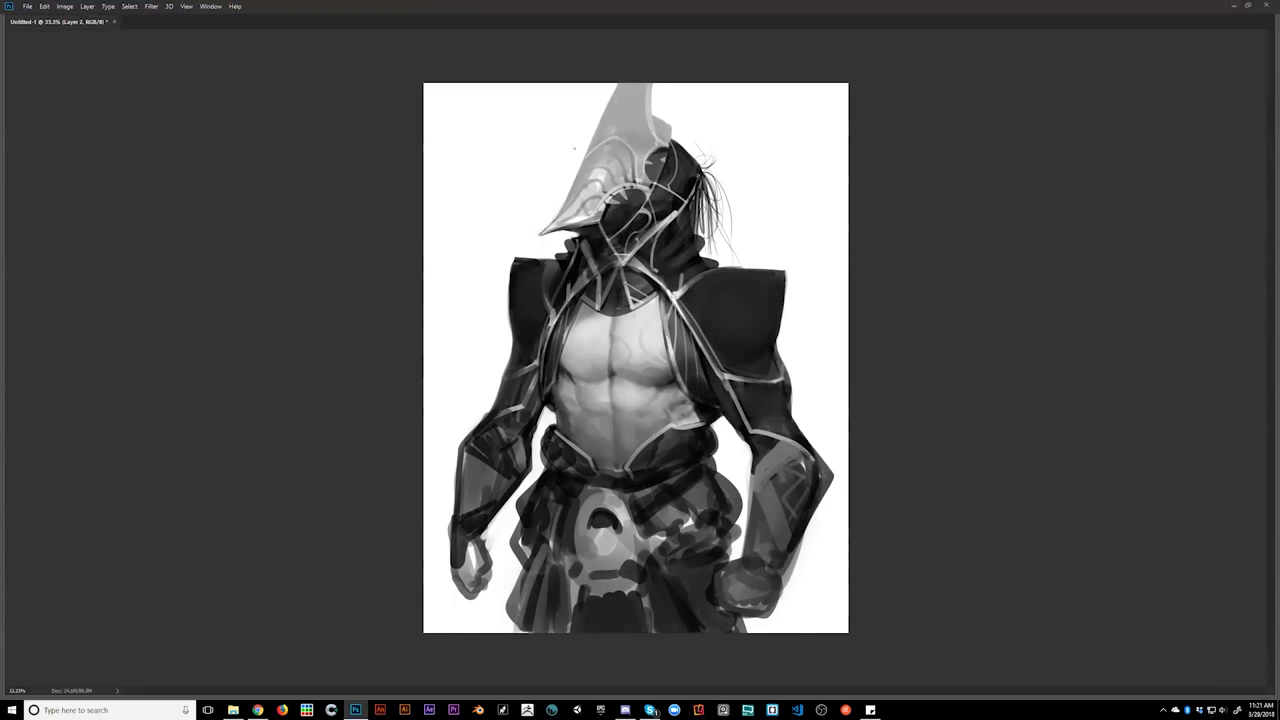
- Switch to full-screen view and add thin light lines where the coat collar meets the large shoulder pad, flipping the canvas to compare
key(f)
mouse_move(670, 335)
mouse_down()
mouse_move(607, 313)
mouse_move(658, 345)
mouse_up()
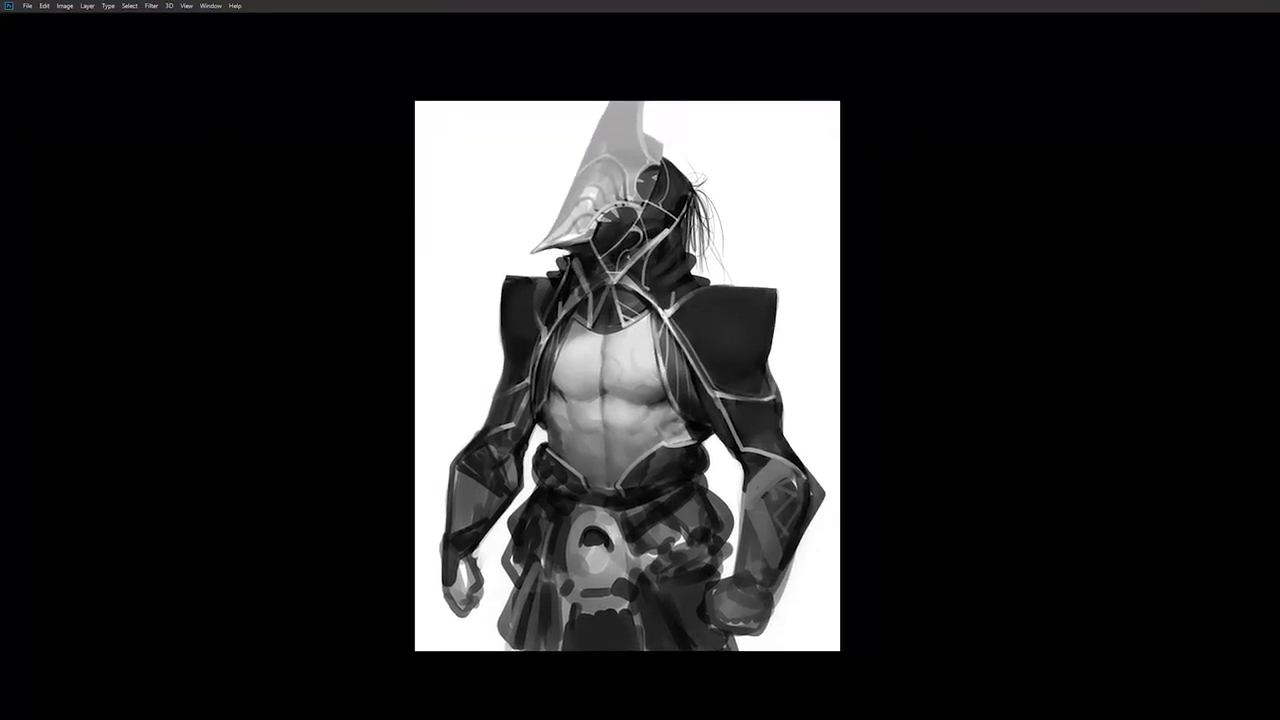
key(ctrl+f)
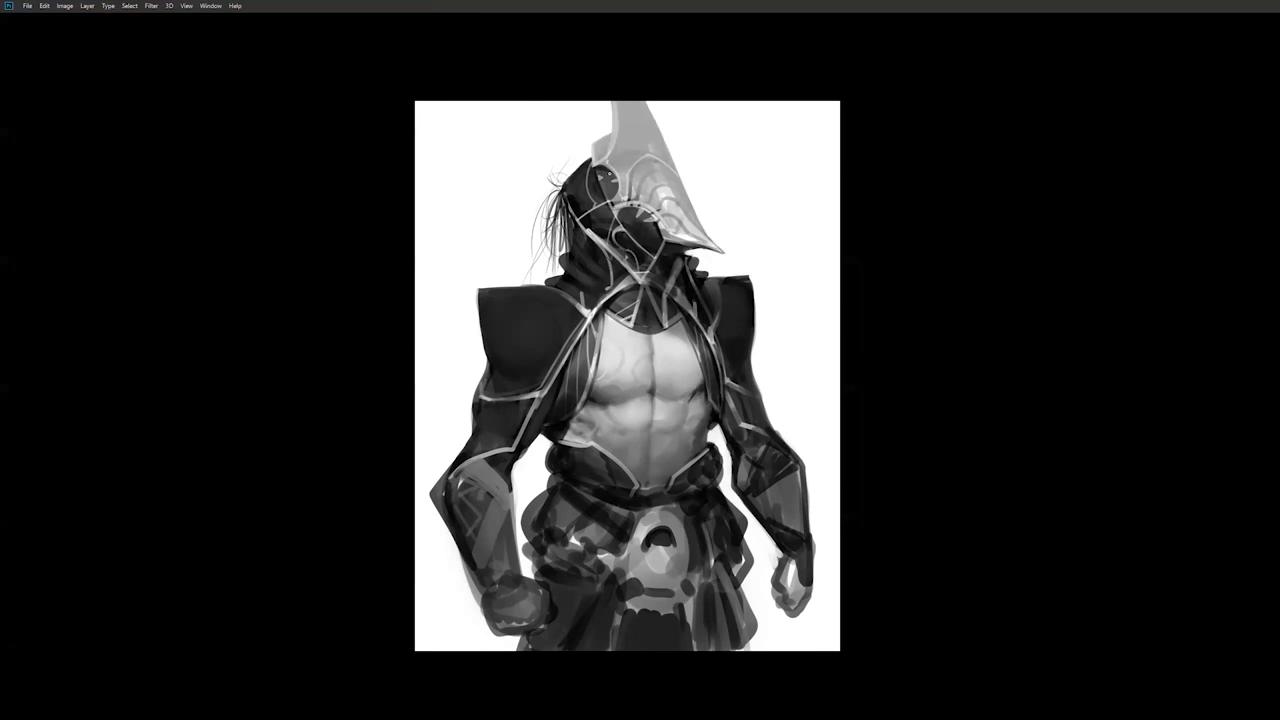
key(ctrl+shift+h)
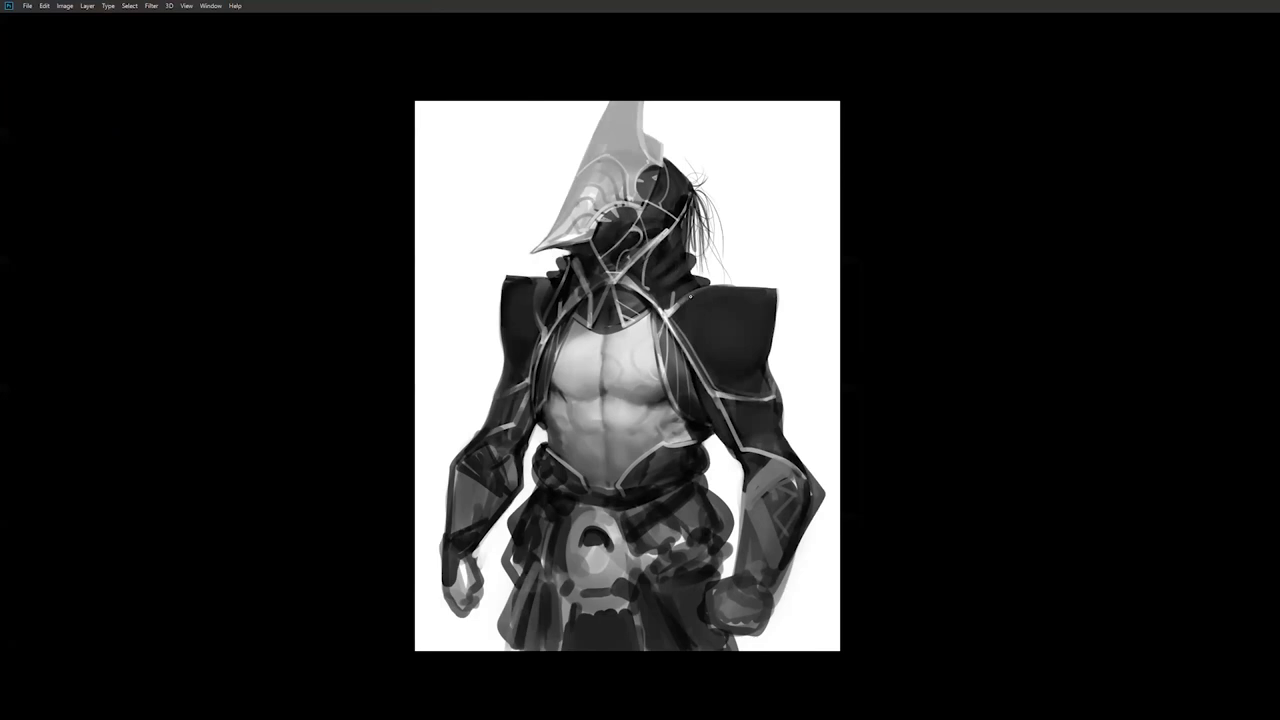
drag(677, 328, 690, 303)
- Flip the canvas back and paint a light-rimmed oval hip plate, a pale strip on the opposite skirt side and shading over the central plate
key(F2)
mouse_move(566, 496)
mouse_down()
mouse_move(615, 540)
mouse_move(555, 532)
mouse_move(588, 534)
mouse_up()
mouse_move(599, 560)
mouse_down()
mouse_move(560, 525)
mouse_move(576, 520)
mouse_up()
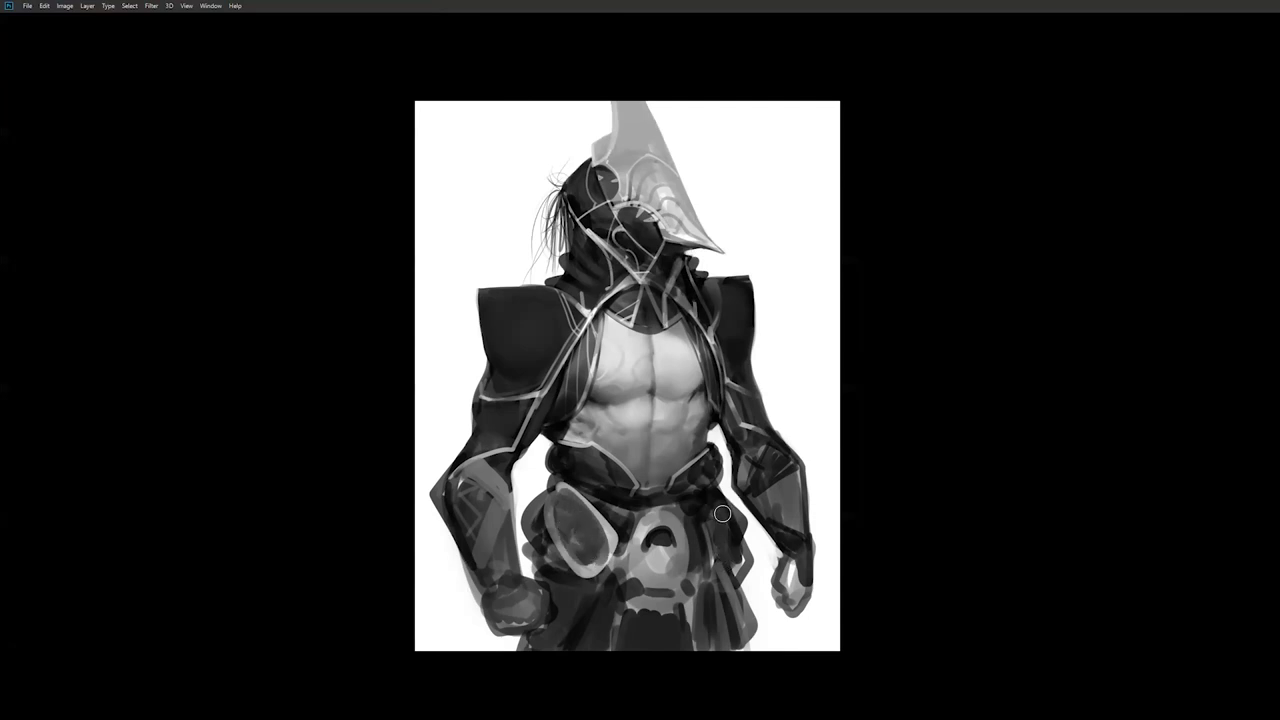
mouse_move(717, 499)
mouse_down()
mouse_move(716, 573)
mouse_move(721, 498)
mouse_move(729, 562)
mouse_up()
mouse_move(578, 494)
mouse_down()
mouse_move(600, 508)
mouse_move(547, 506)
mouse_move(582, 512)
mouse_up()
mouse_move(696, 533)
mouse_down()
mouse_move(674, 570)
mouse_move(664, 524)
mouse_up()
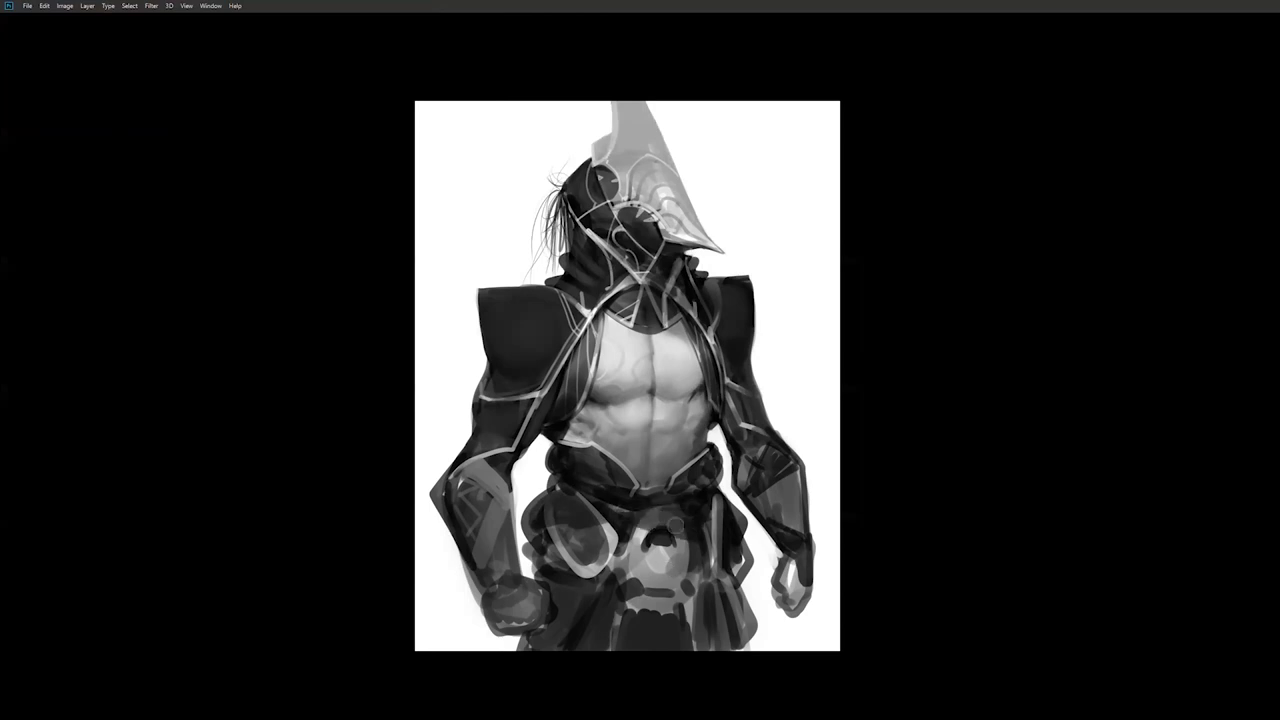
- Compare the whole figure mirrored and unmirrored at reduced size
scroll(712, 577, down, 3)
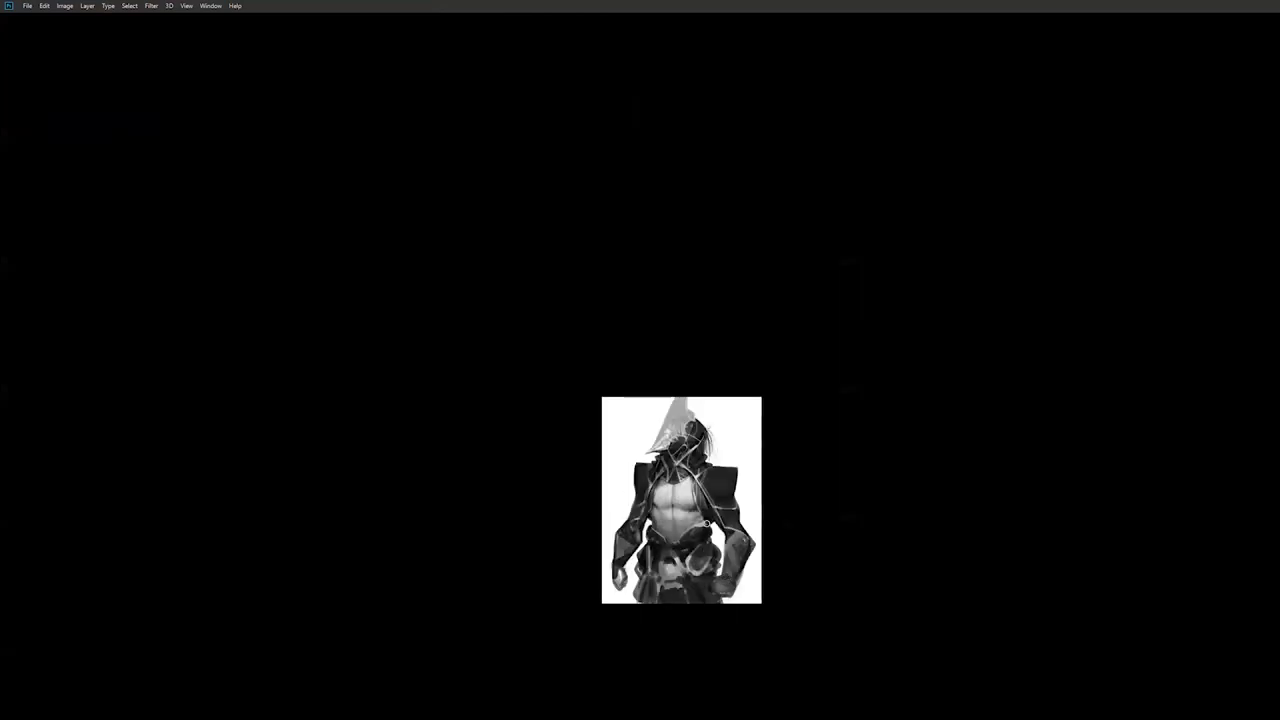
scroll(710, 525, up, 2)
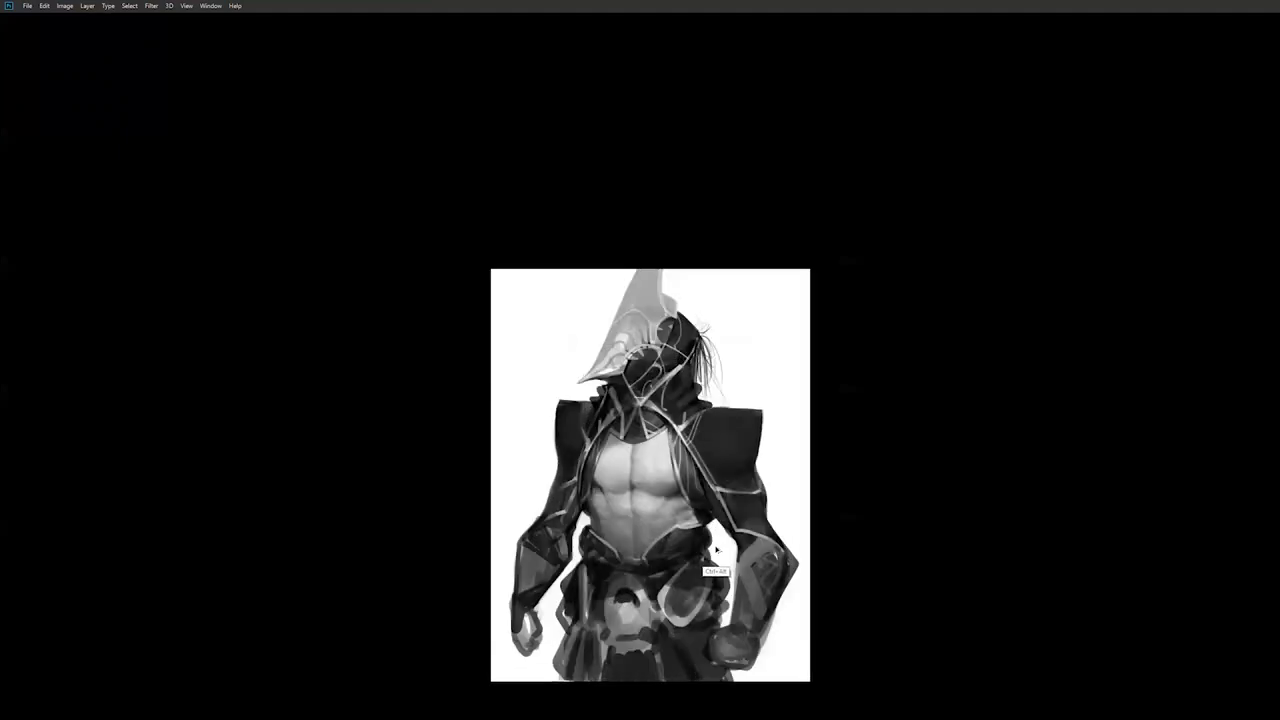
drag(716, 552, 695, 457)
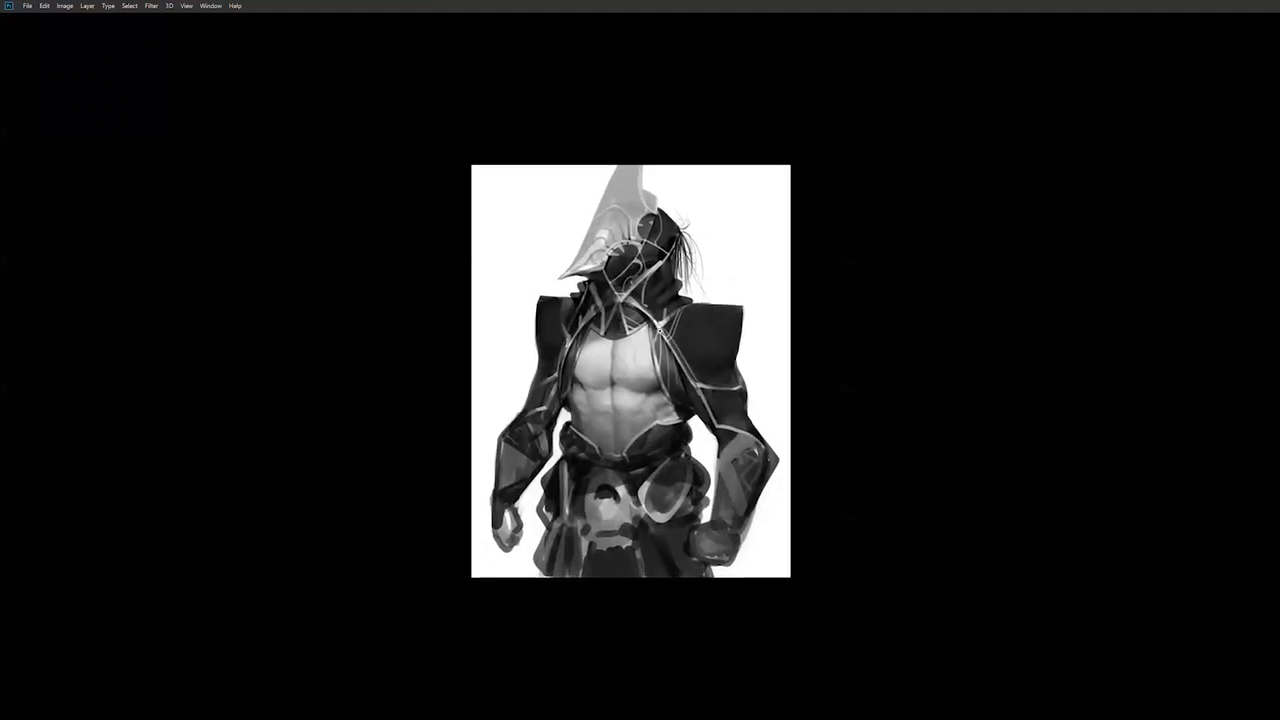
scroll(658, 334, up, 1)
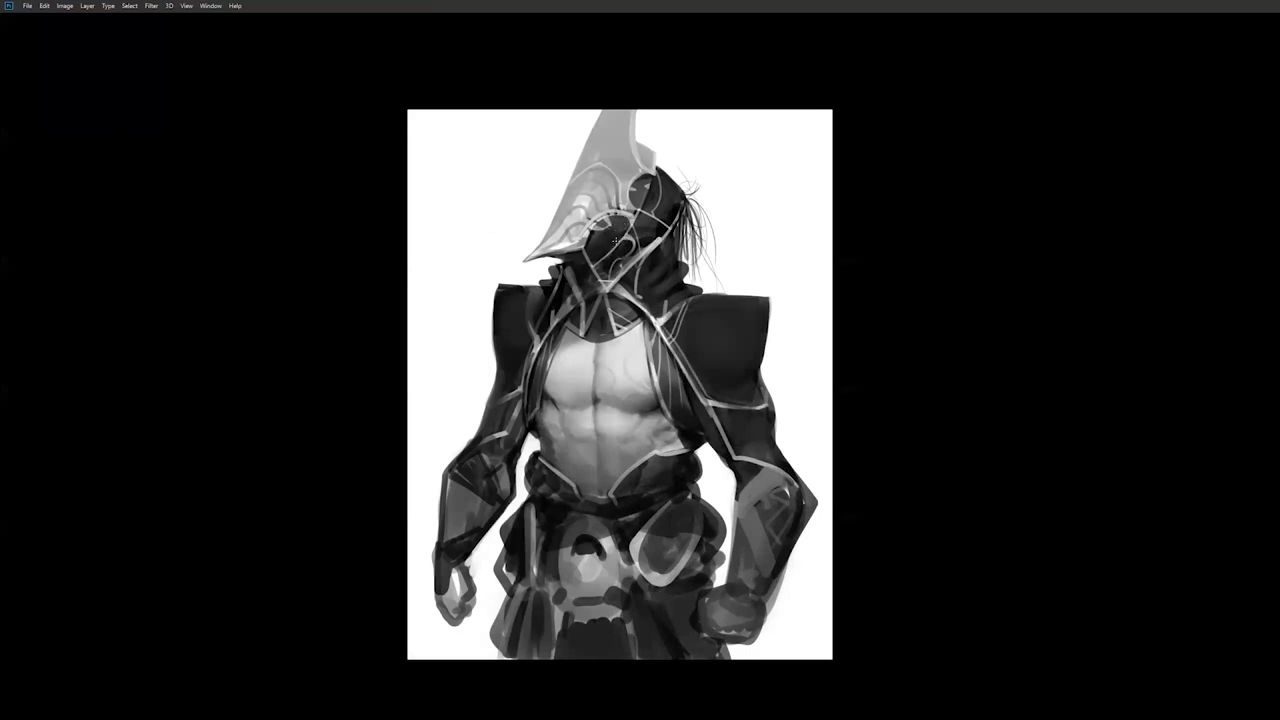
key(ctrl+z)
key(ctrl+h)
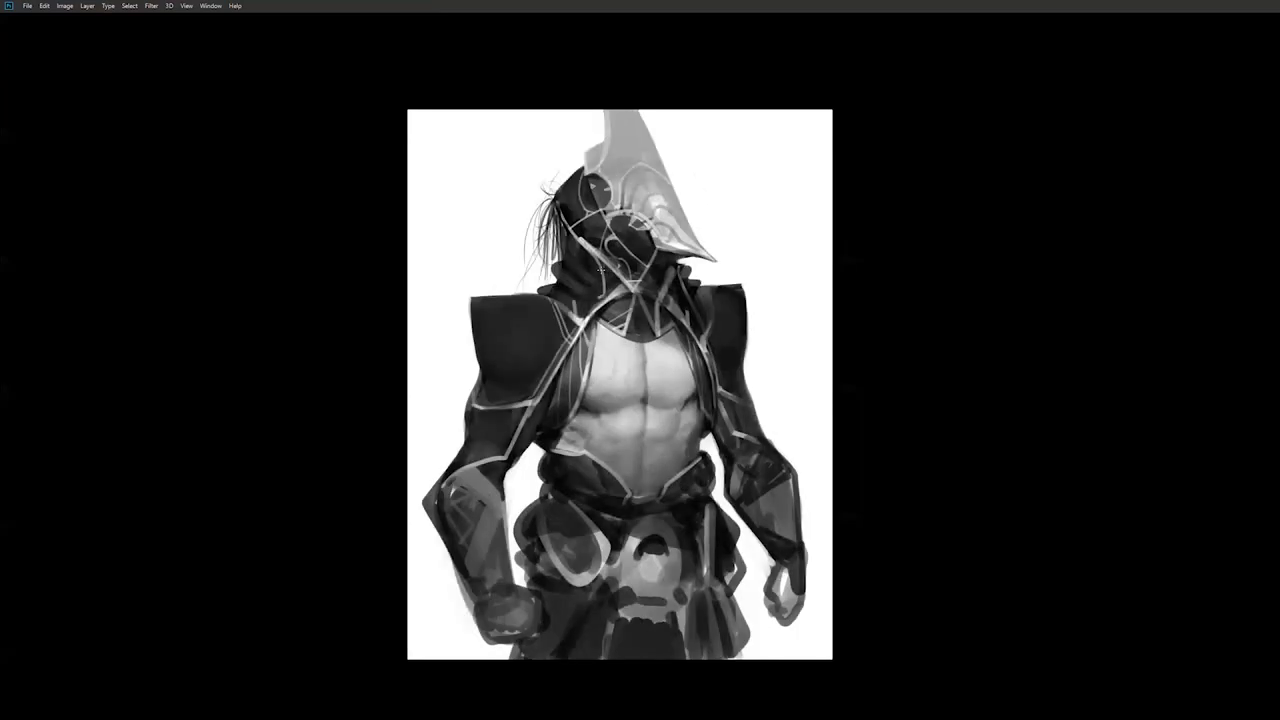
- Paint dark strands down from the back of the hood and darken the inner coat folds on both sides of the chest
mouse_move(556, 206)
mouse_down()
mouse_move(553, 264)
mouse_move(549, 253)
mouse_up()
drag(556, 204, 545, 288)
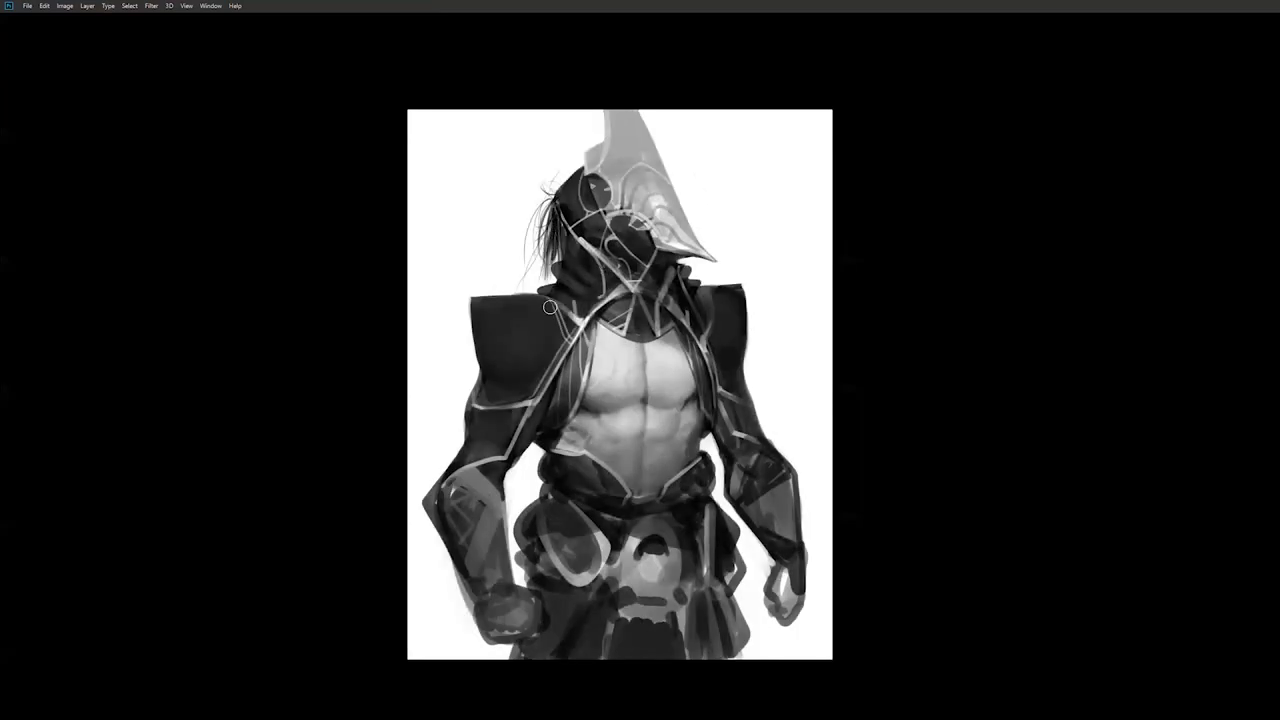
drag(557, 224, 566, 388)
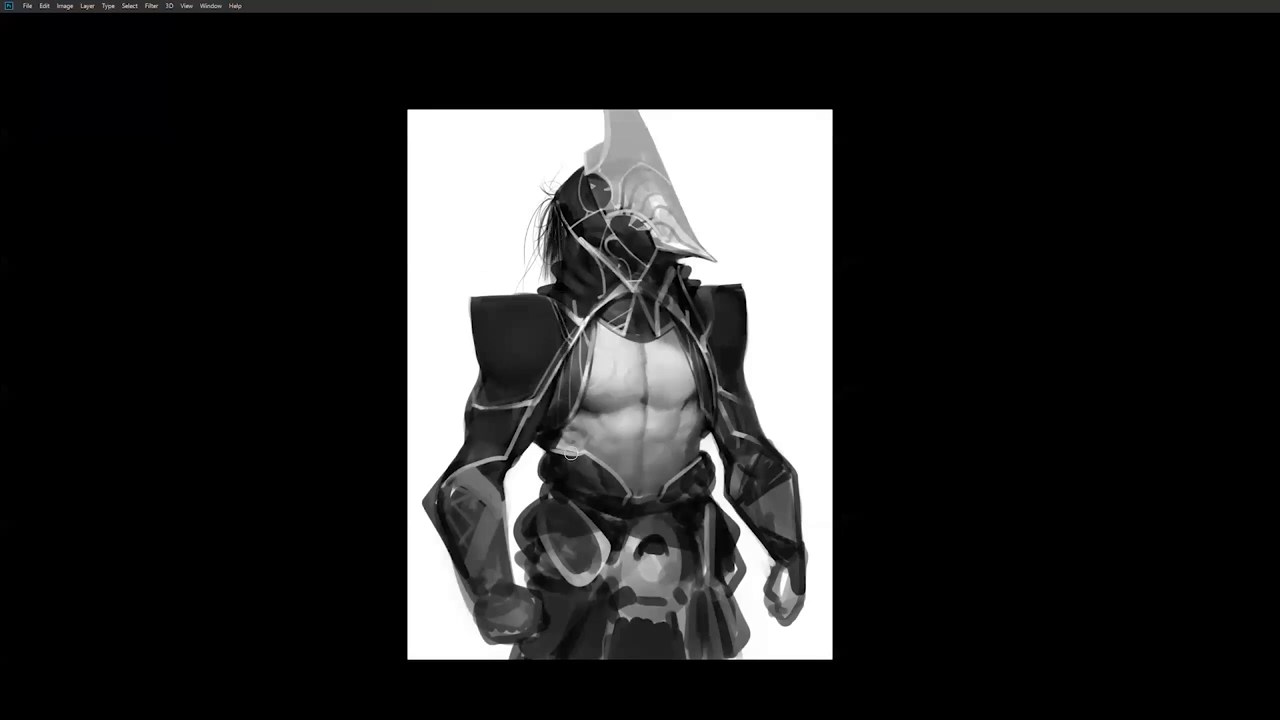
drag(674, 262, 692, 310)
drag(702, 336, 712, 385)
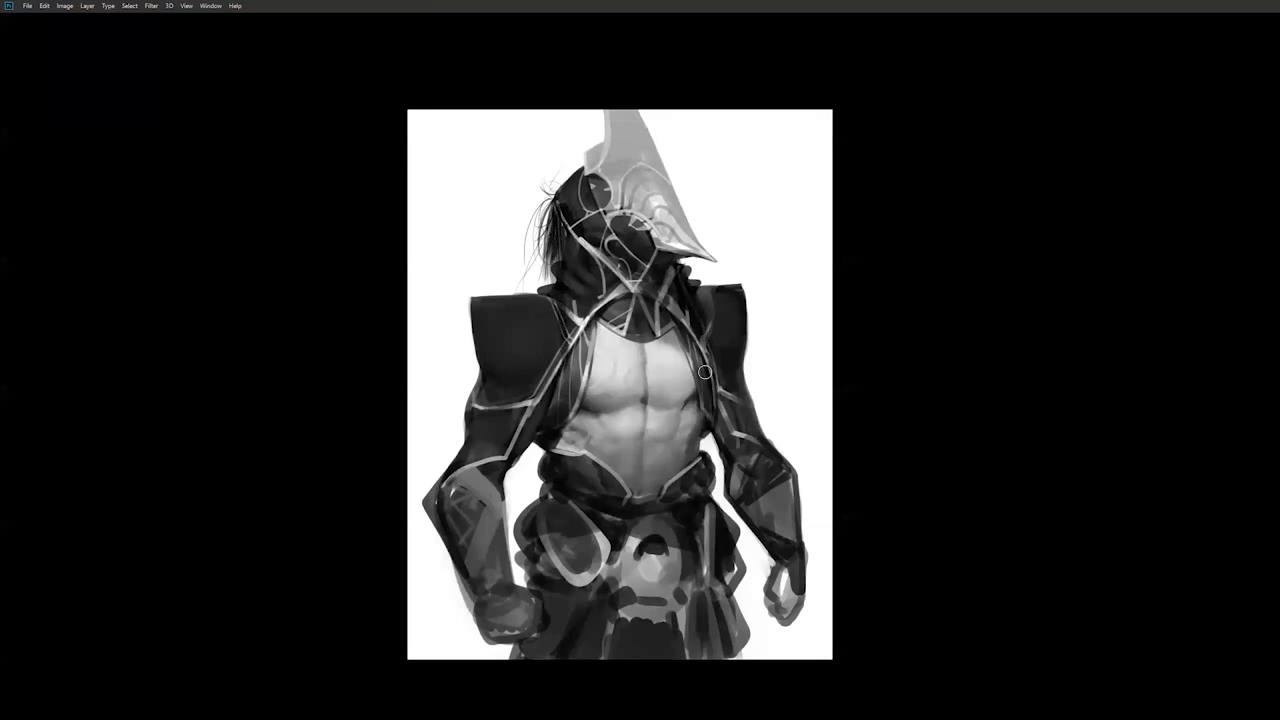
- Paint a light curved inner line on the oval hip plate and touch up the belt area near the opposite hip
scroll(706, 404, down, 3)
scroll(717, 422, up, 2)
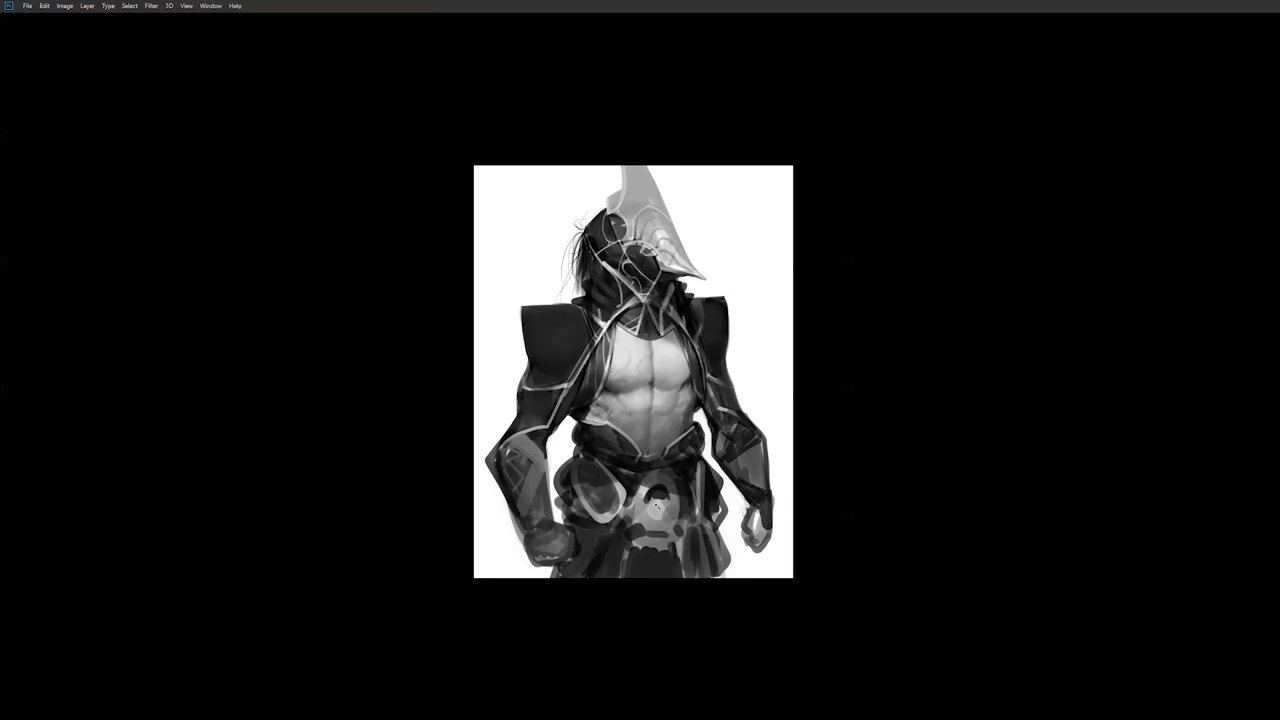
scroll(655, 503, up, 1)
drag(558, 450, 600, 497)
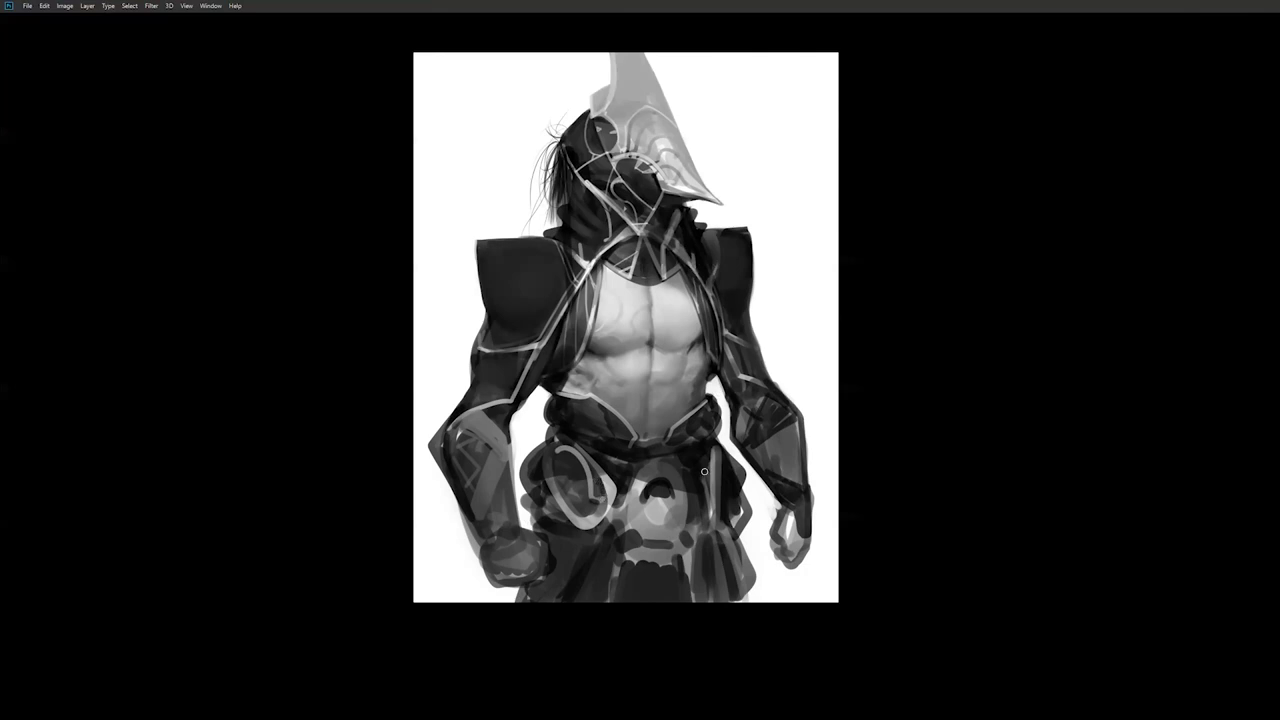
drag(673, 423, 669, 450)
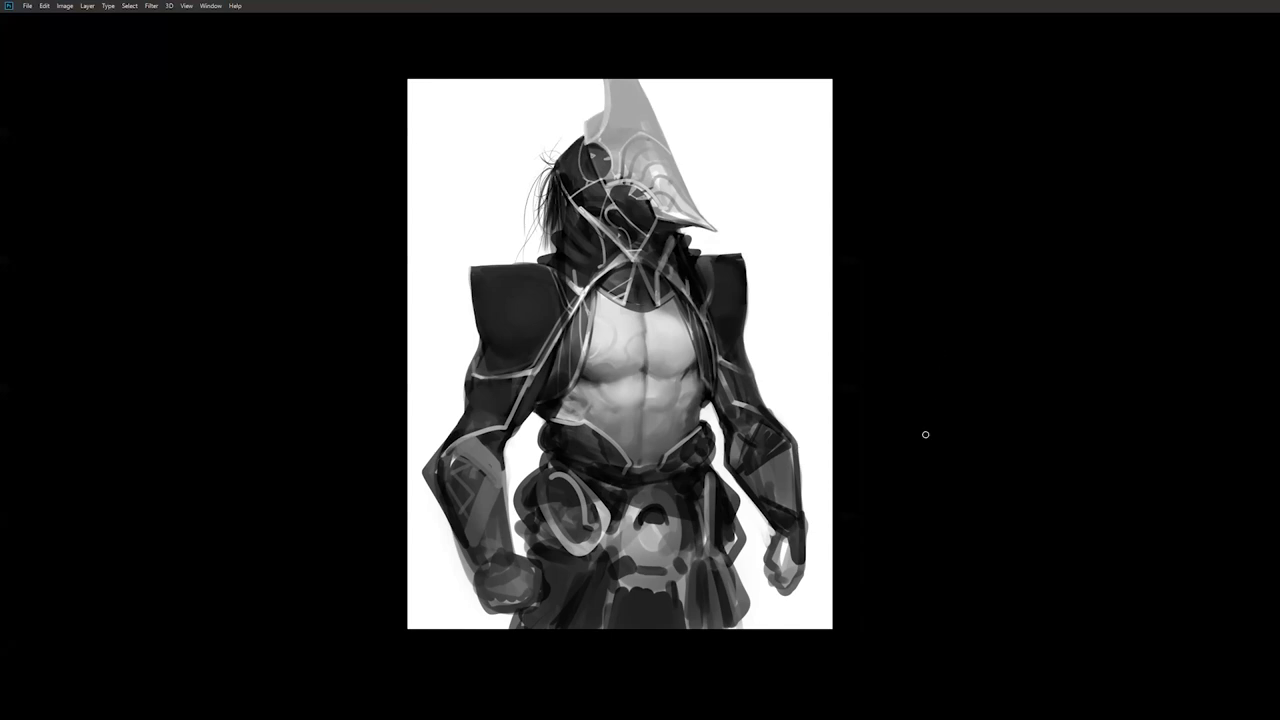
- Save the painting as a Photoshop file named 147 in the New folder
key(ctrl+s)
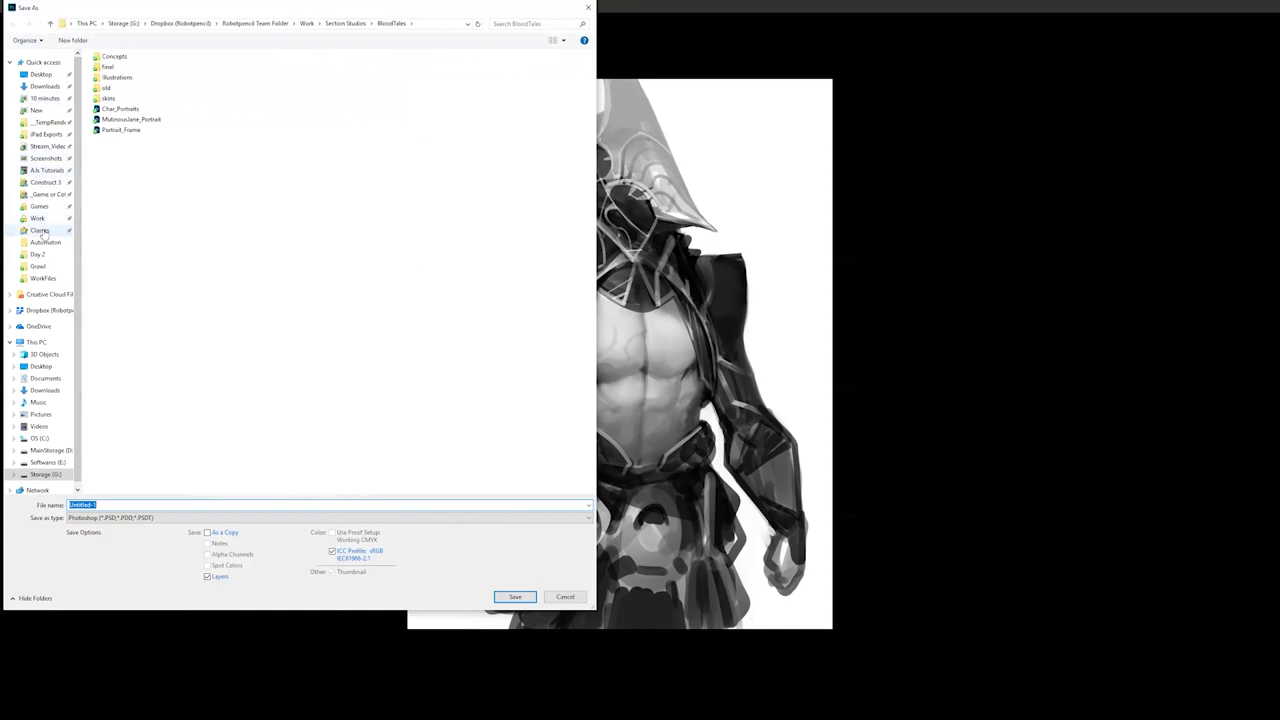
click(46, 111)
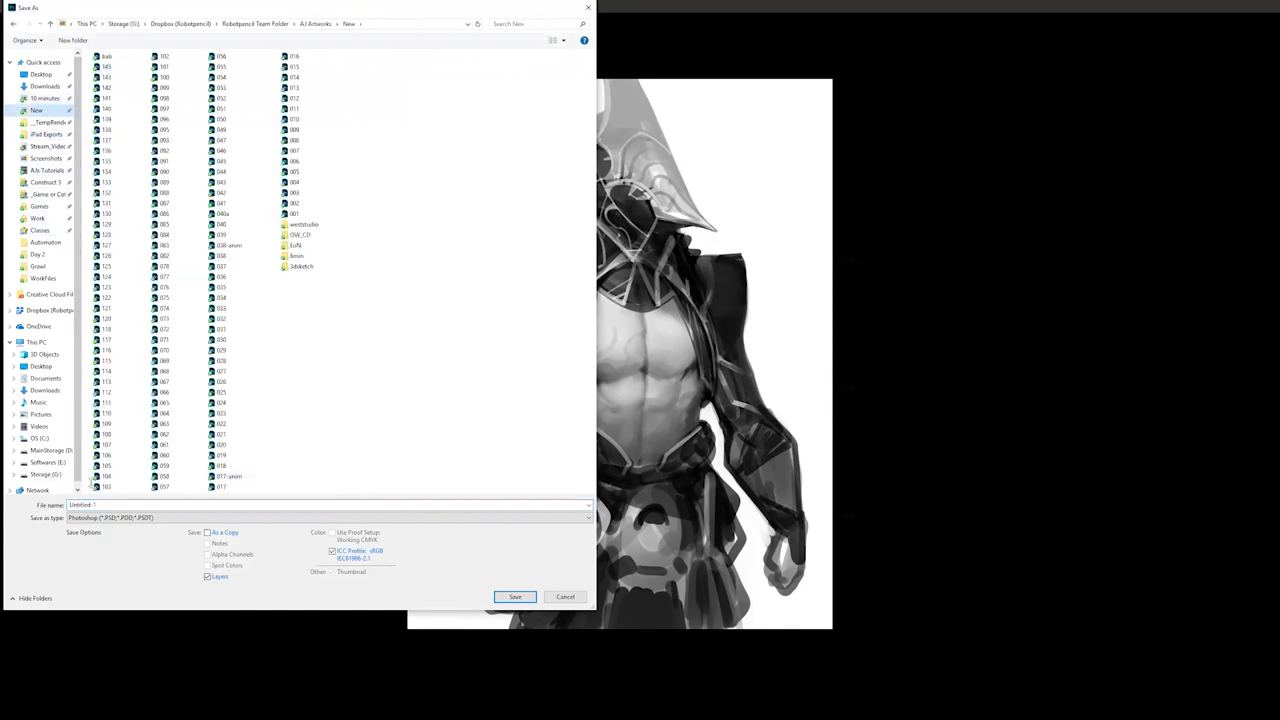
click(121, 504)
key(ctrl+a)
text(1)
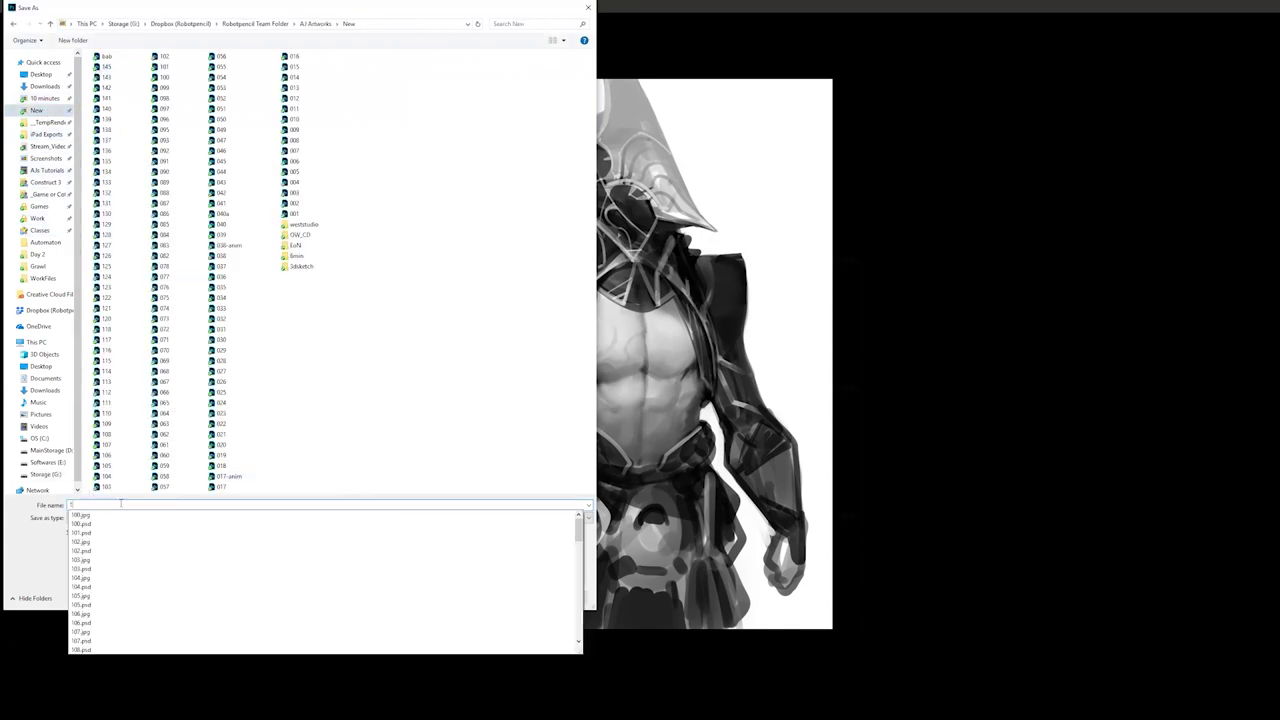
text(46)
click(508, 597)
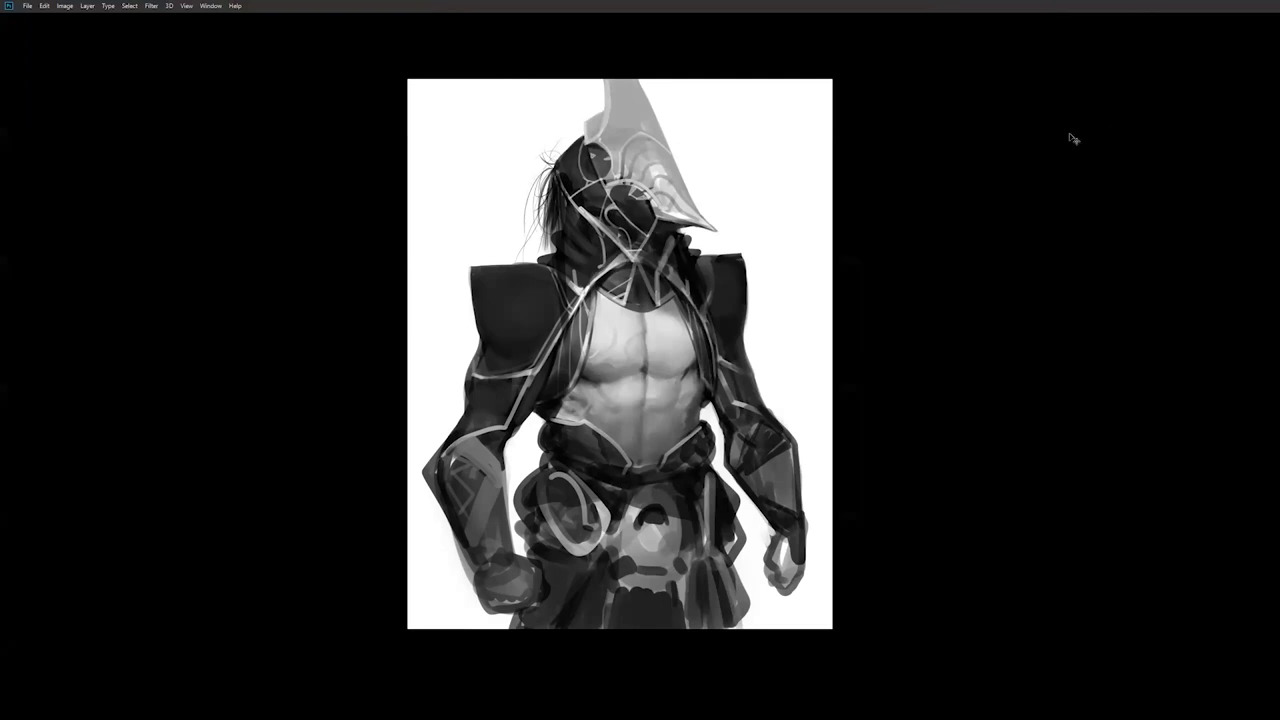
- Save a JPEG copy of the painting named 147 in the same folder, using the Baseline ("Standard") format
key(ctrl+shift+s)
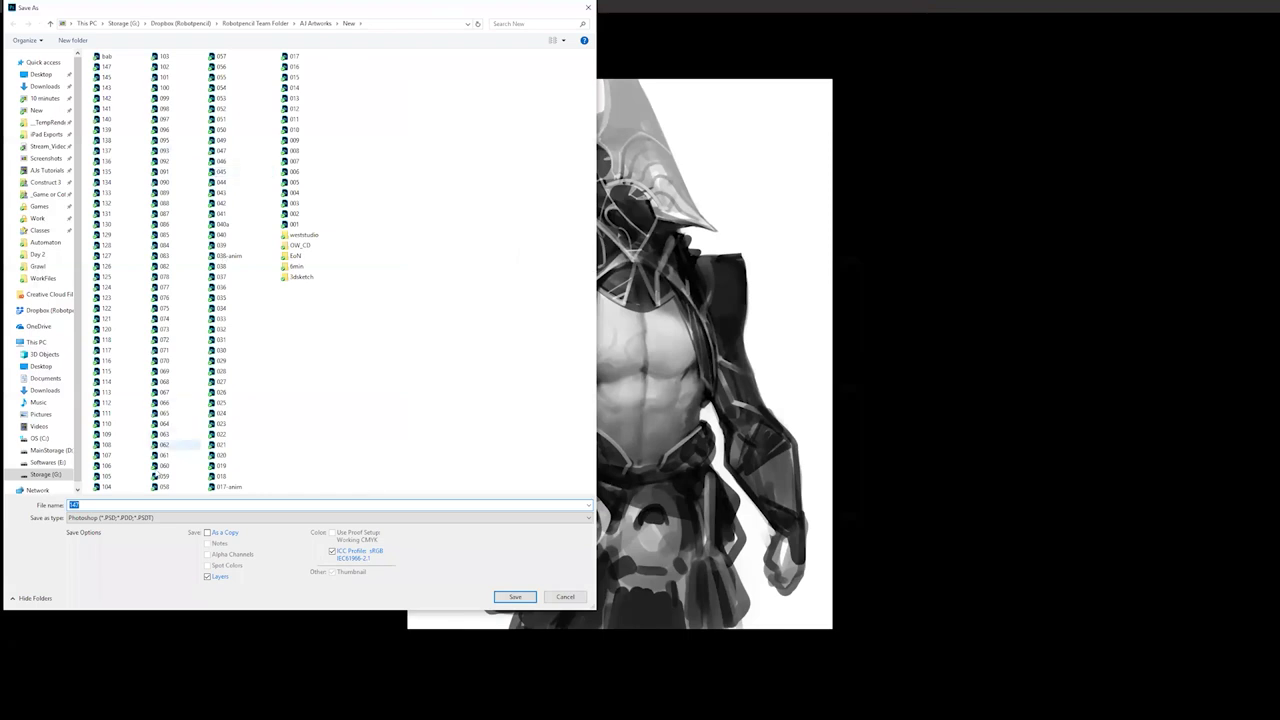
click(160, 517)
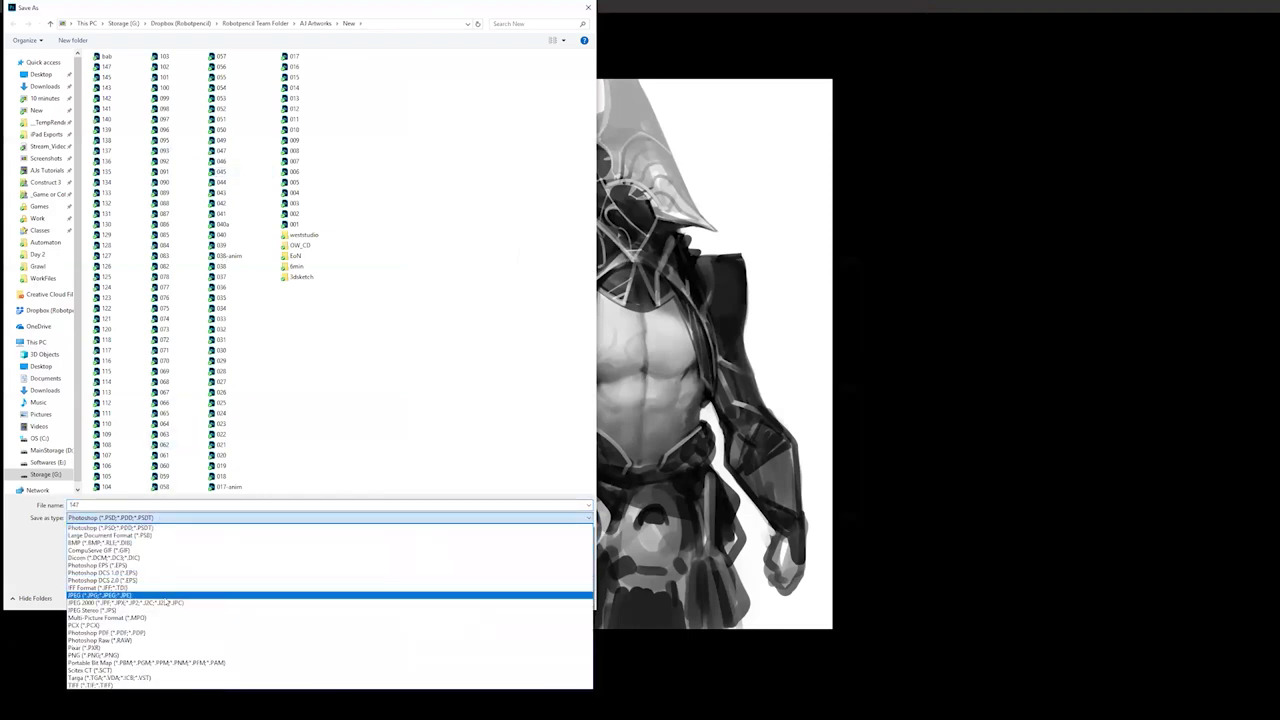
click(163, 596)
click(516, 600)
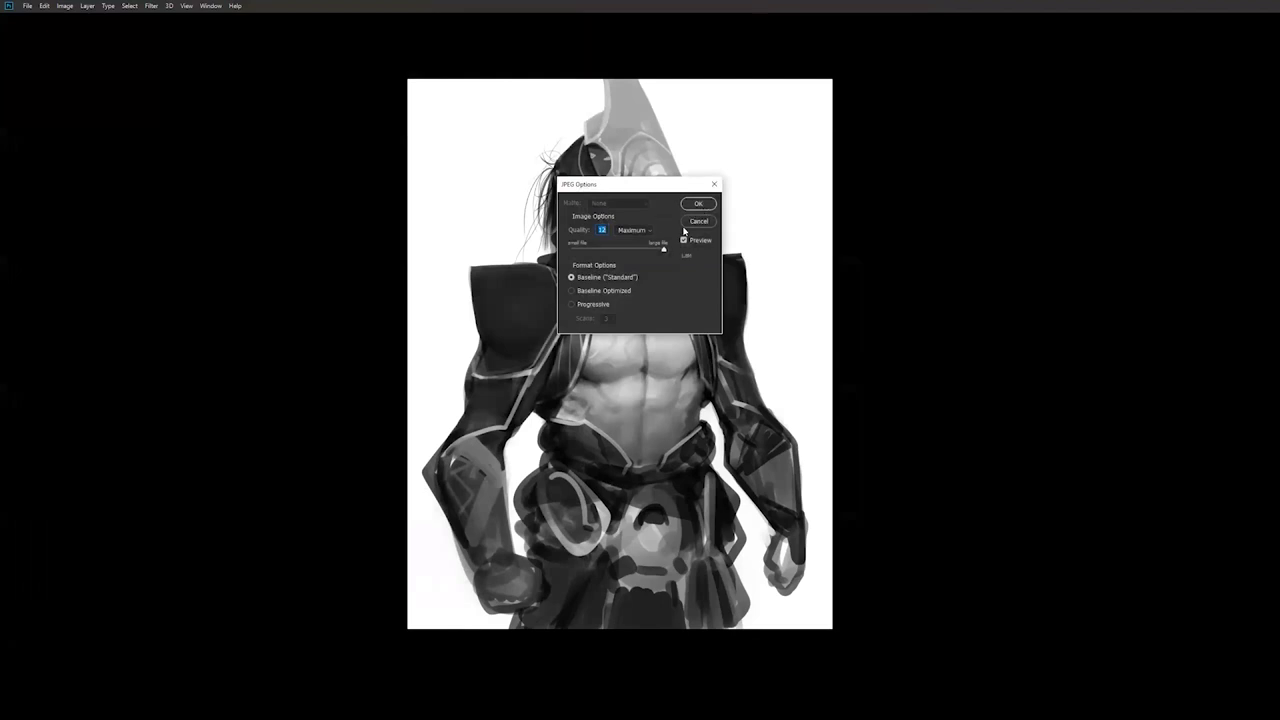
drag(629, 251, 643, 251)
click(698, 203)
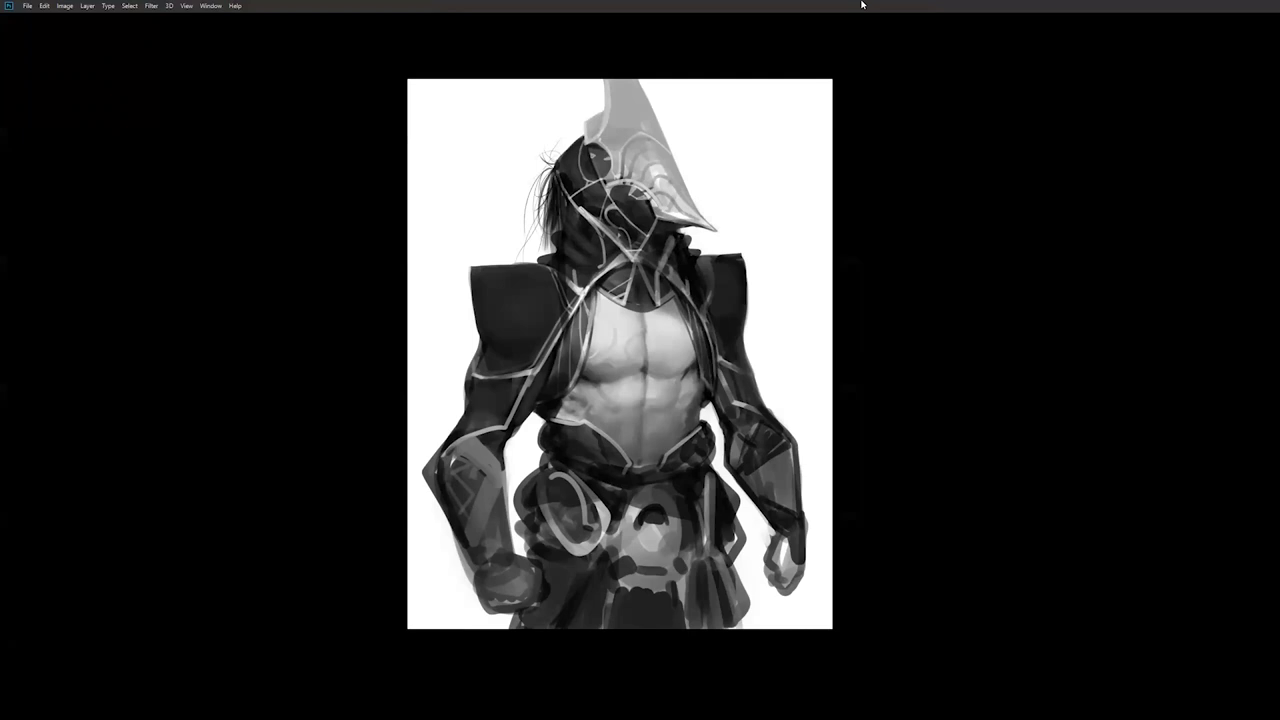